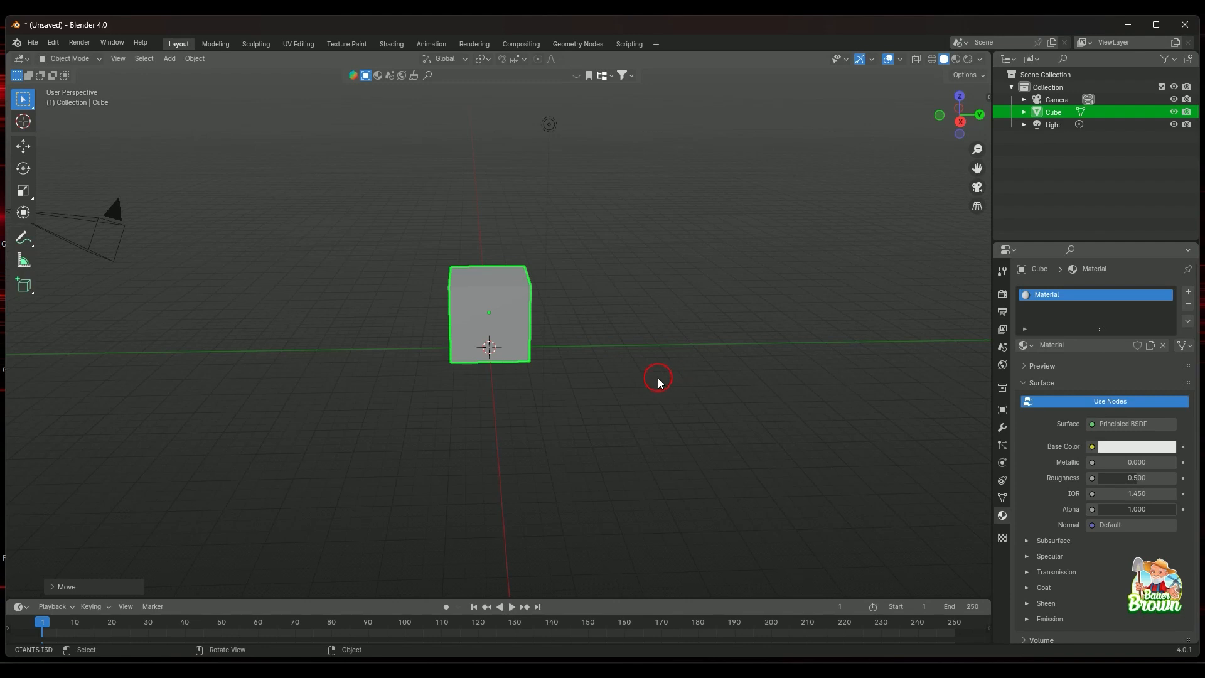
mouse_move(658, 383)
middle_down()
mouse_move(670, 374)
mouse_move(670, 398)
mouse_move(699, 401)
mouse_move(527, 419)
mouse_move(659, 417)
mouse_move(669, 398)
middle_up()
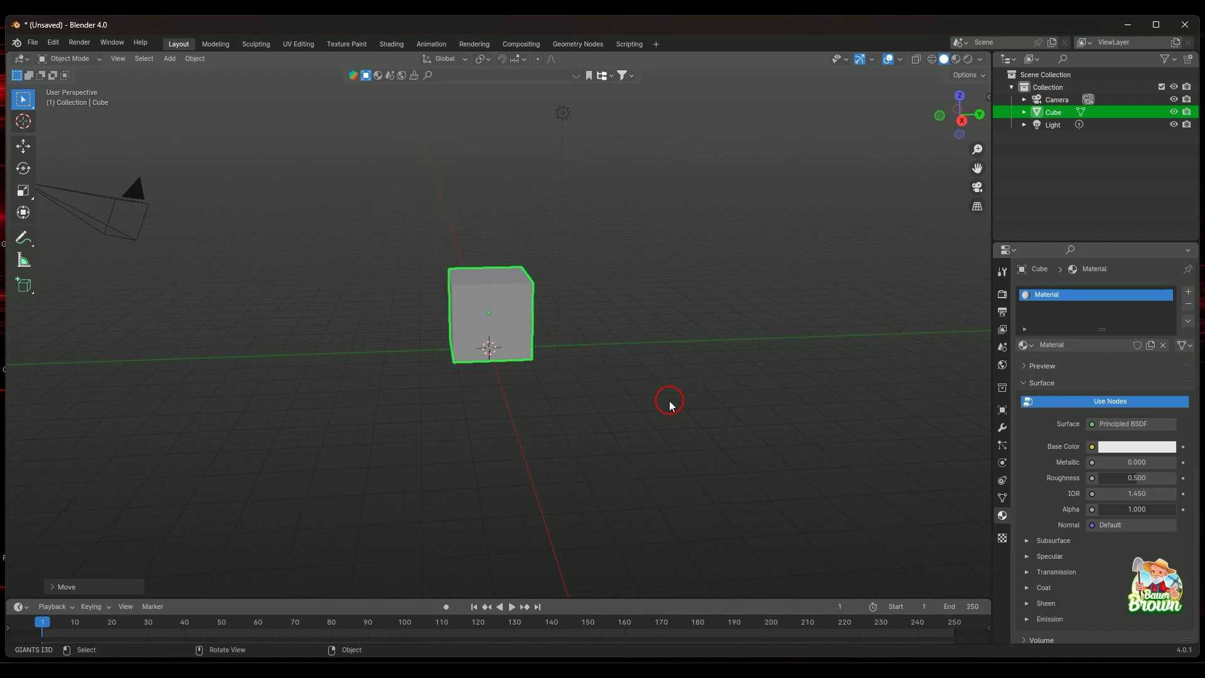
middle_drag(541, 419, 620, 443)
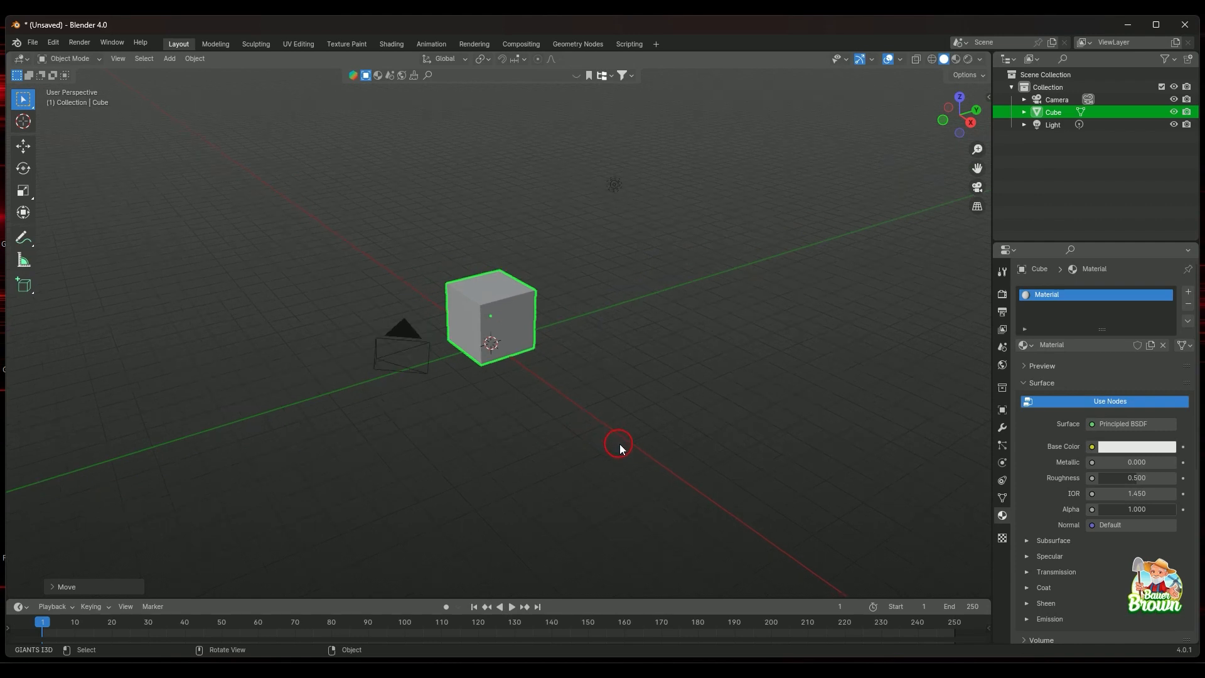
scroll(620, 444, up, 2)
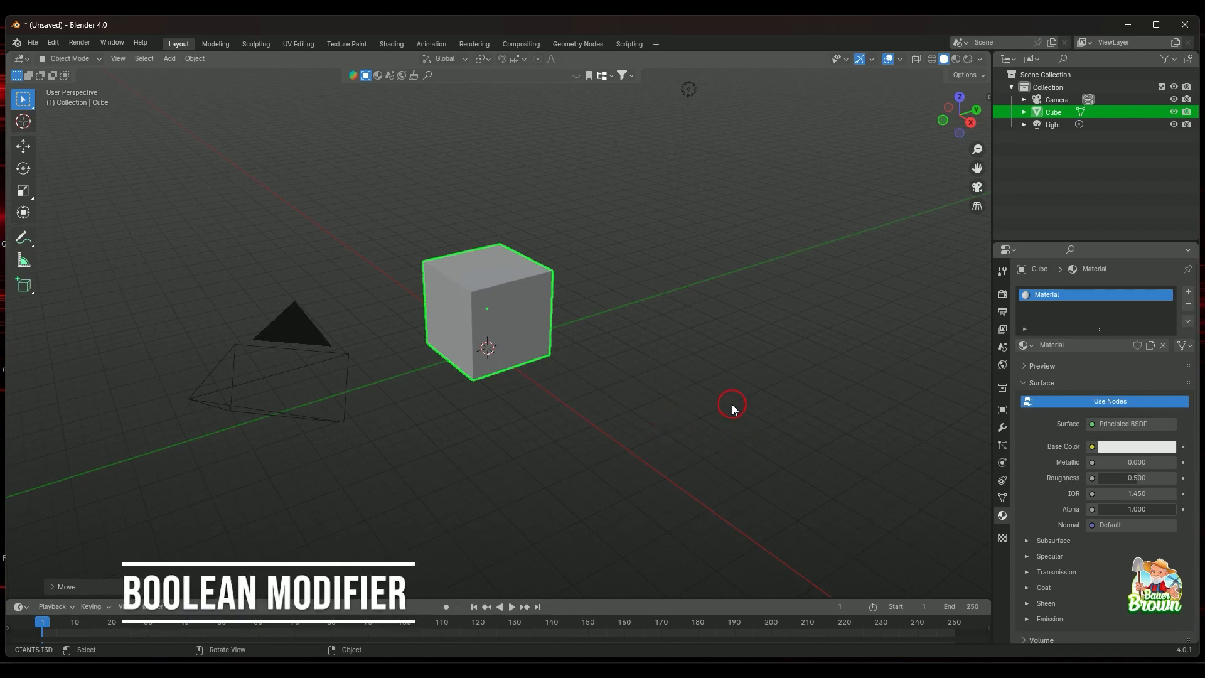
scroll(732, 407, down, 1)
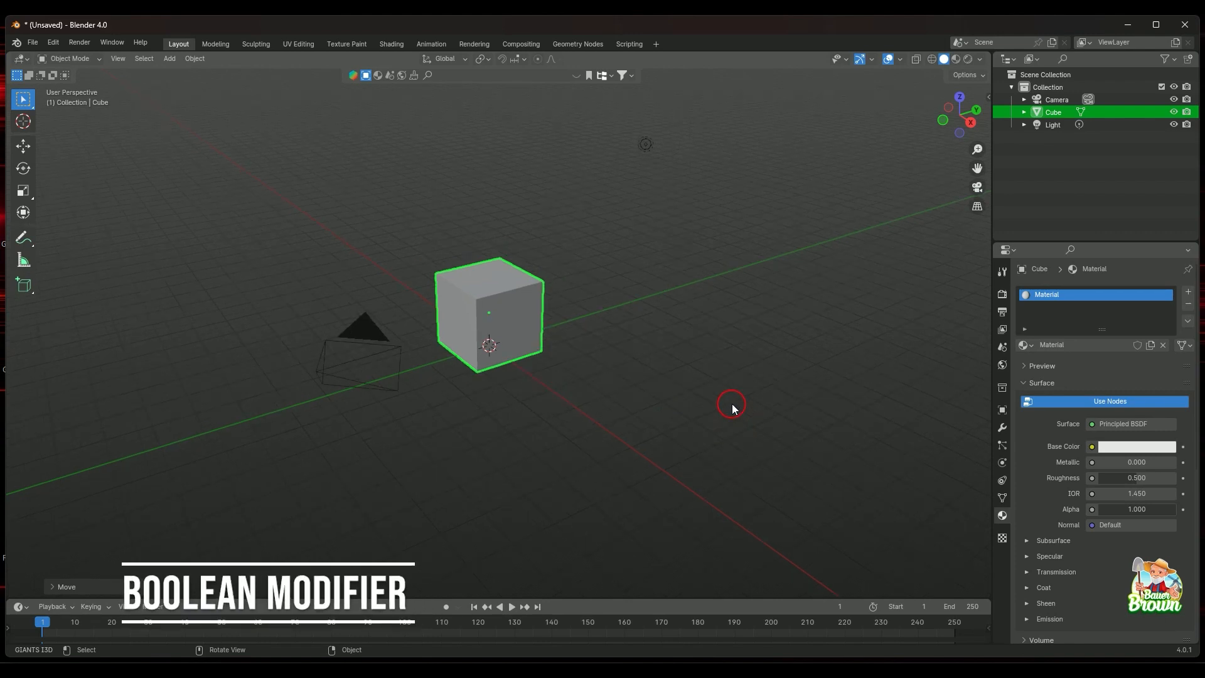
scroll(732, 407, up, 1)
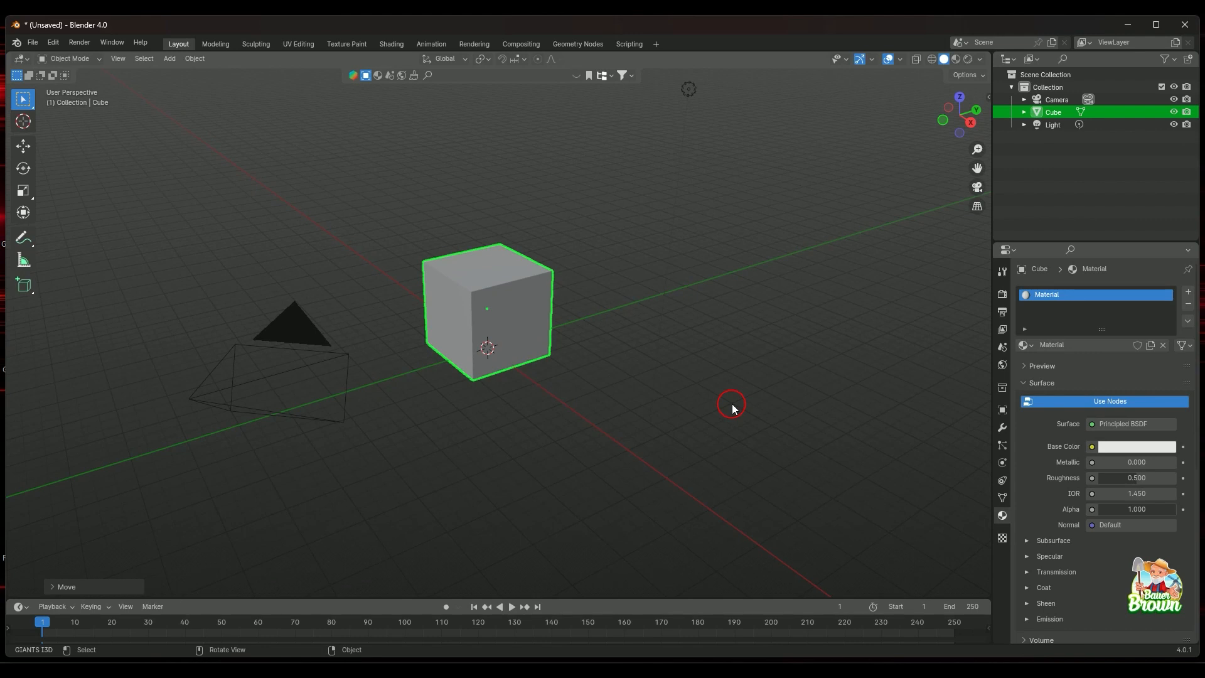
middle_drag(732, 408, 714, 390)
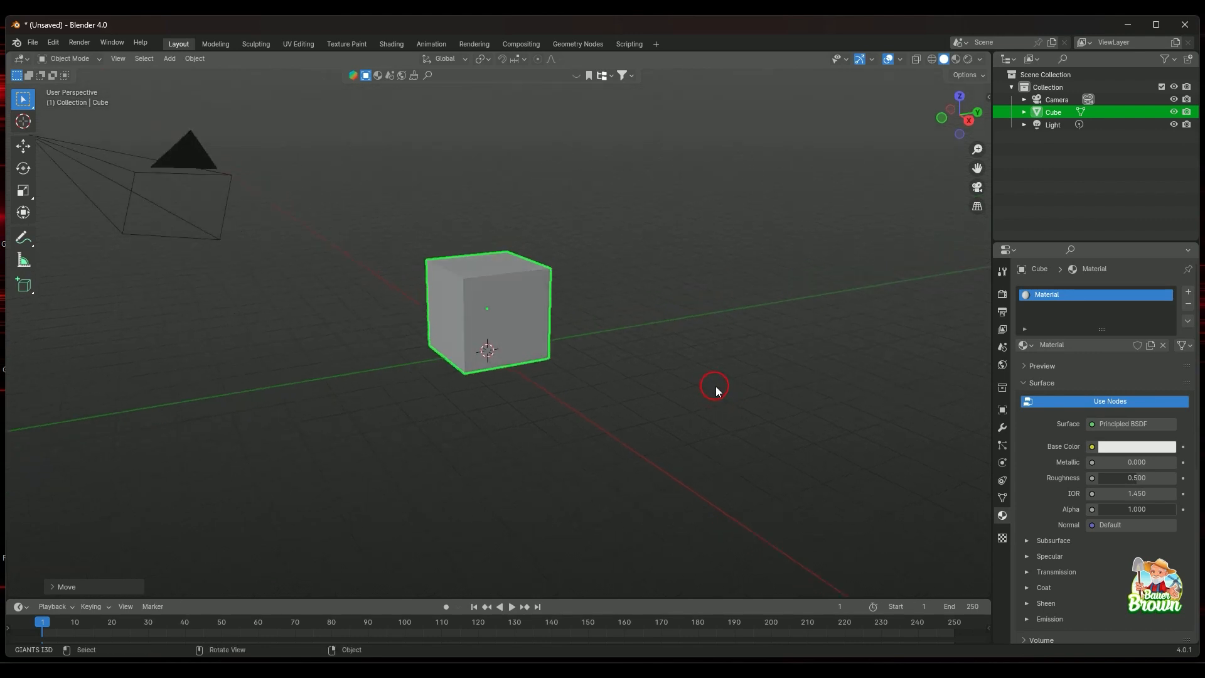
middle_drag(715, 386, 691, 412)
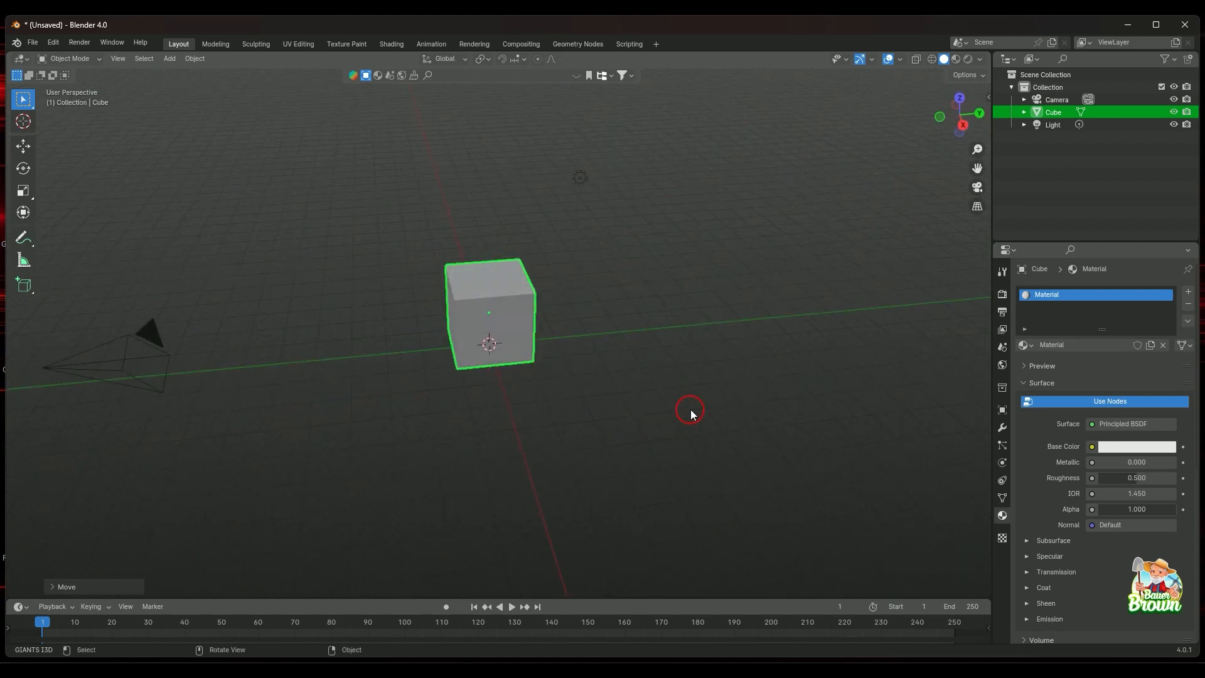
Add a mesh cylinder and move it along the Y axis so it stands clear beside the cube
key(shift+a)
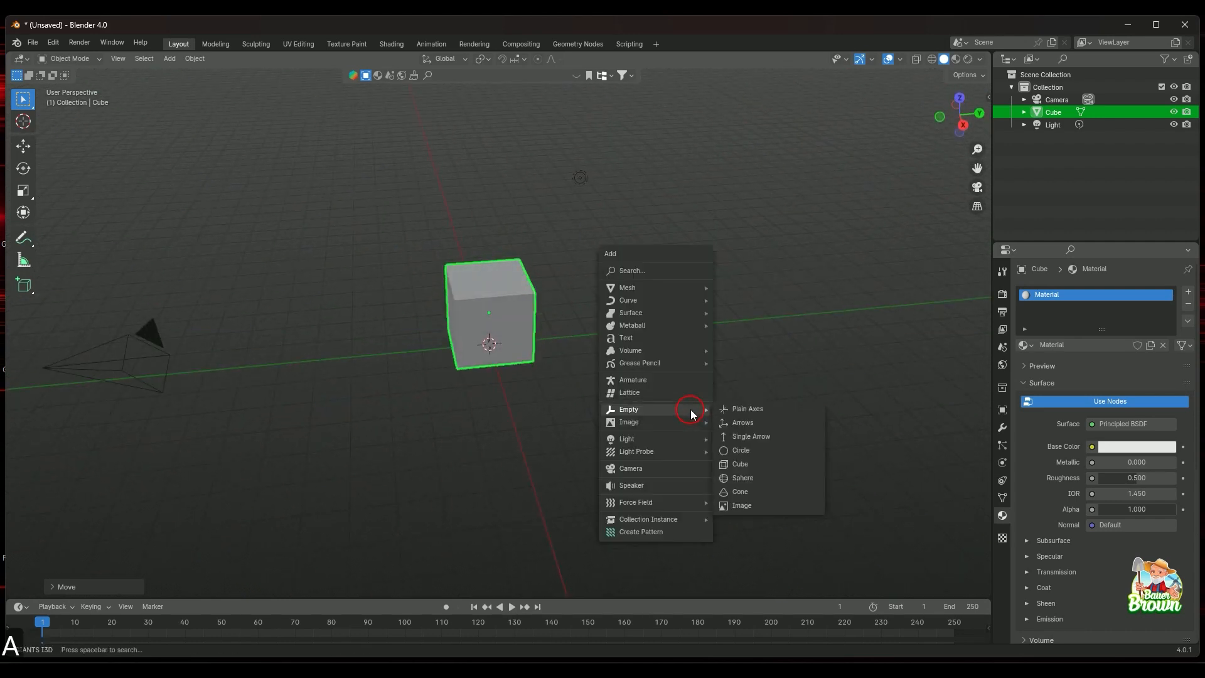
mouse_move(689, 290)
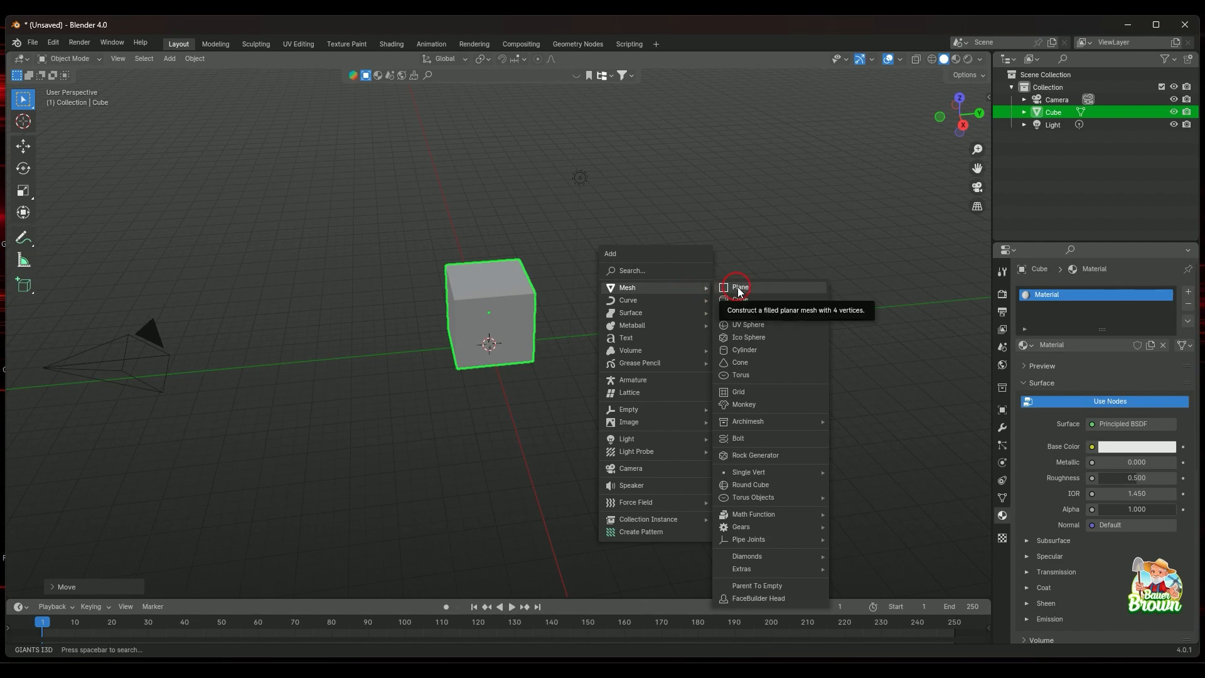
click(763, 350)
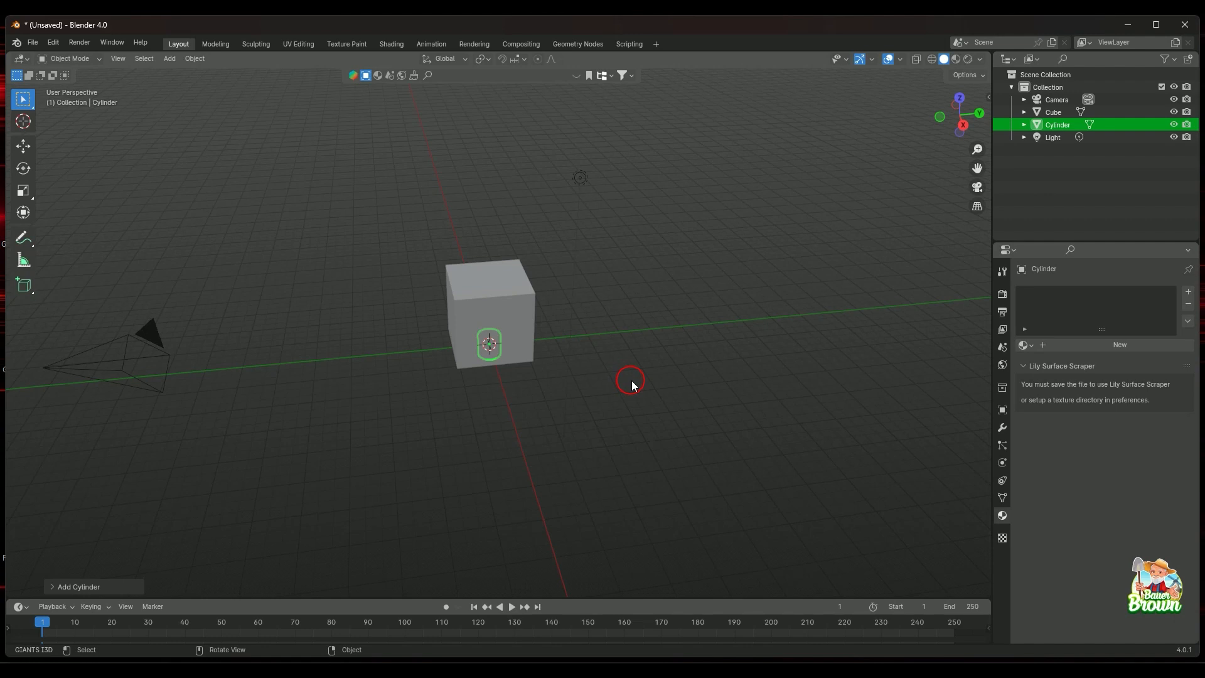
key(g)
key(y)
click(768, 354)
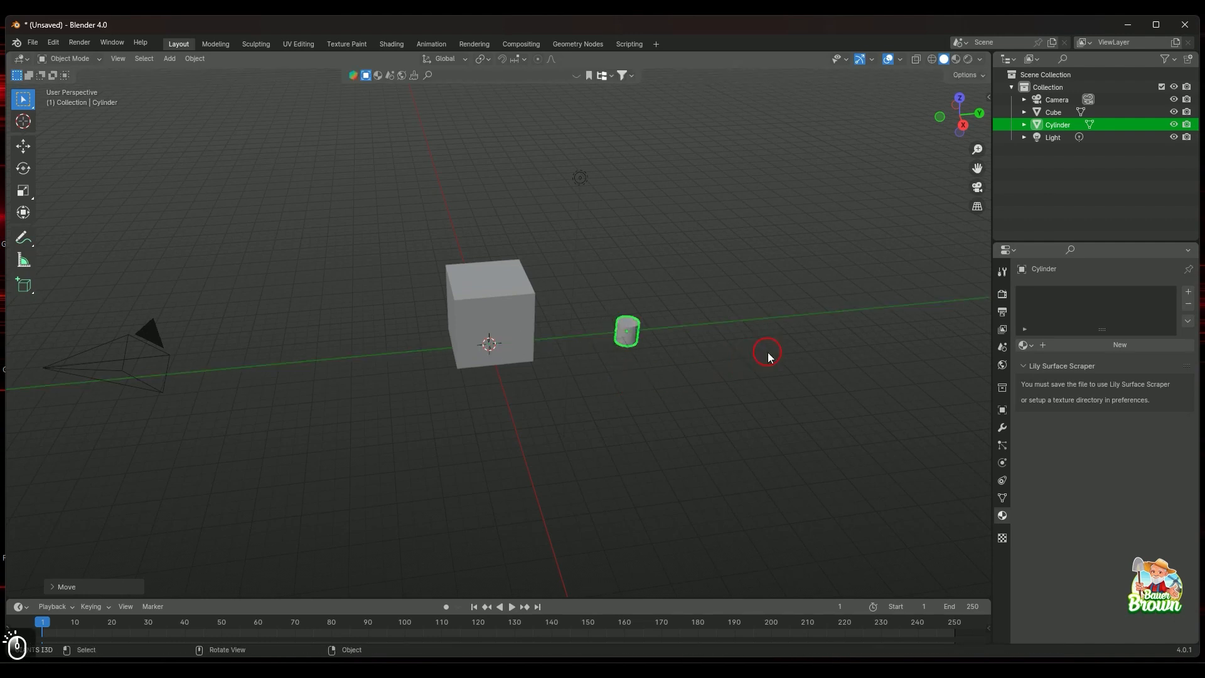
Scale the cylinder into a tall slender rod: enlarge it uniformly, stretch it about 4.3 times along Z, and shrink it to roughly half
key(s)
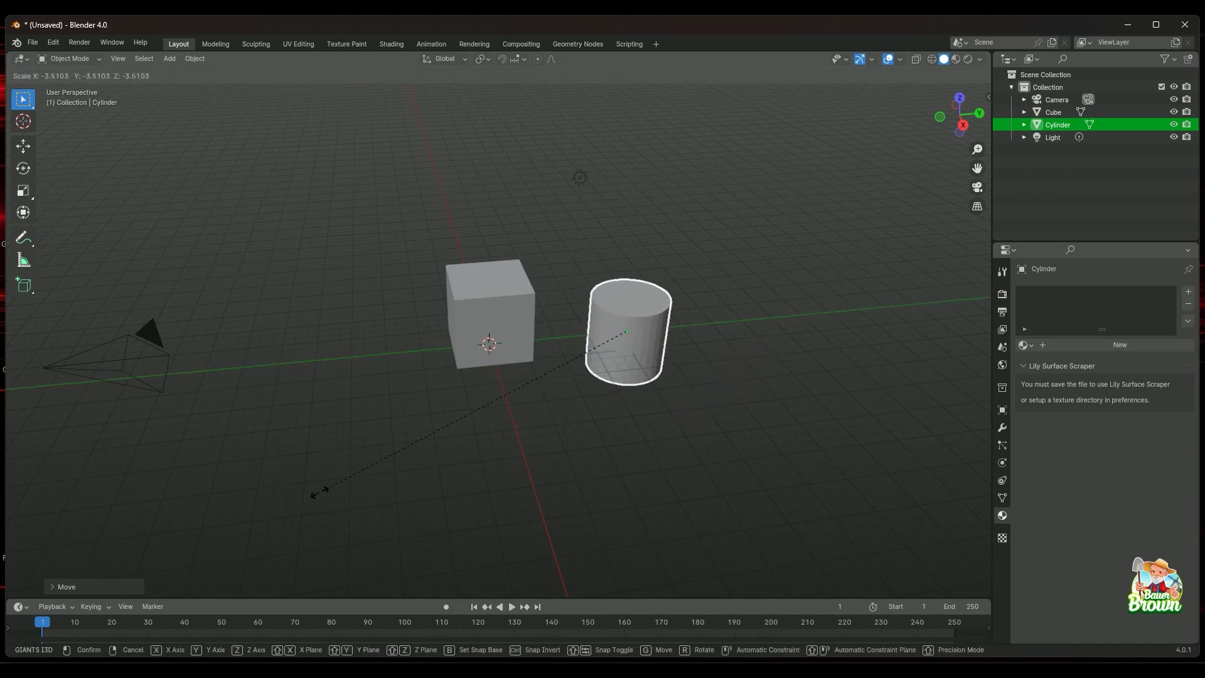
click(402, 470)
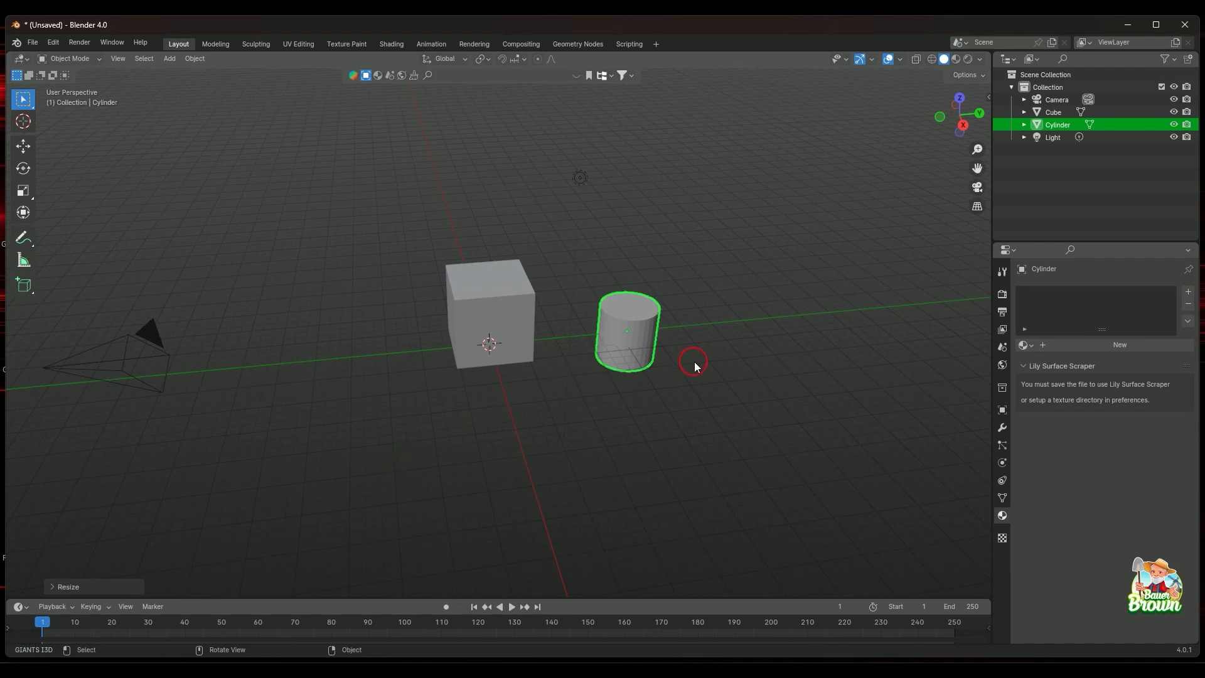
key(s)
key(z)
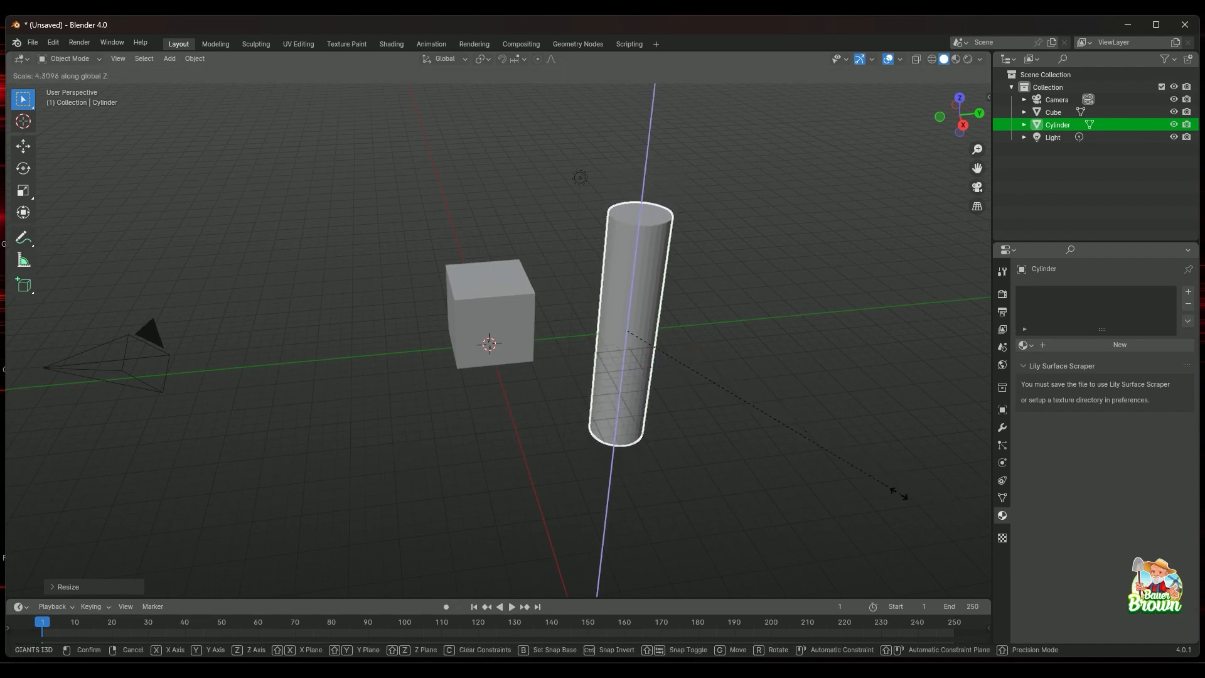
click(899, 494)
key(s)
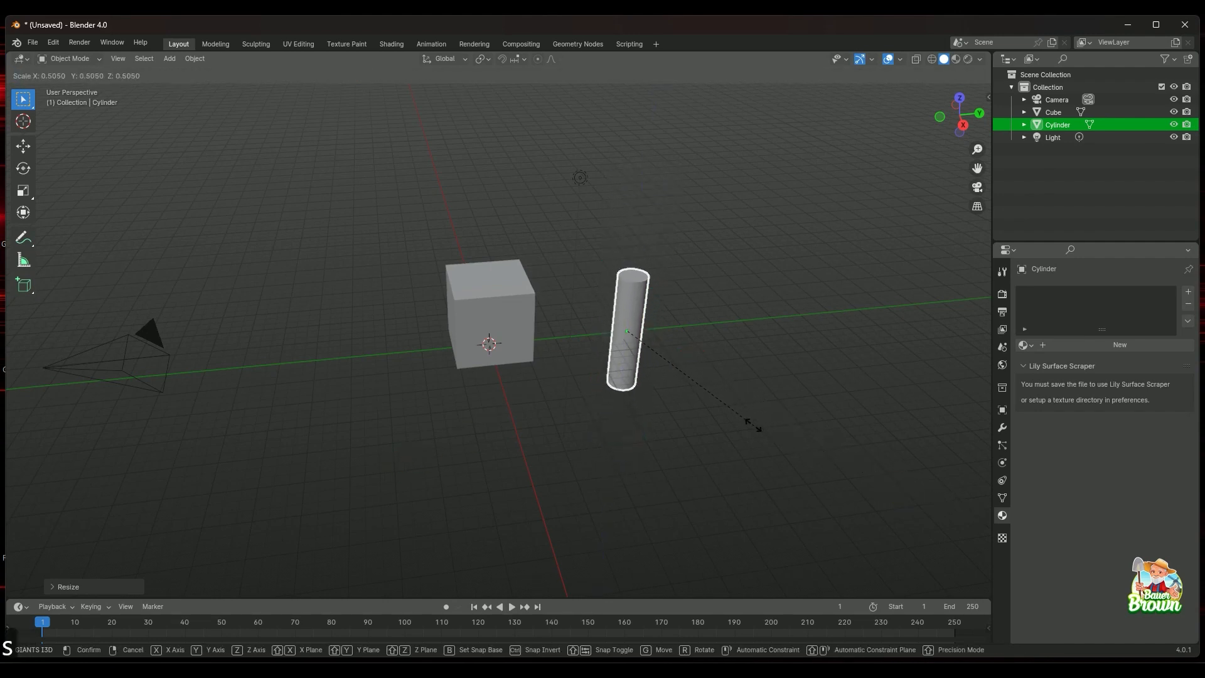
click(735, 416)
Select the cube and add a Boolean modifier to it by searching the modifier list
middle_drag(735, 416, 703, 406)
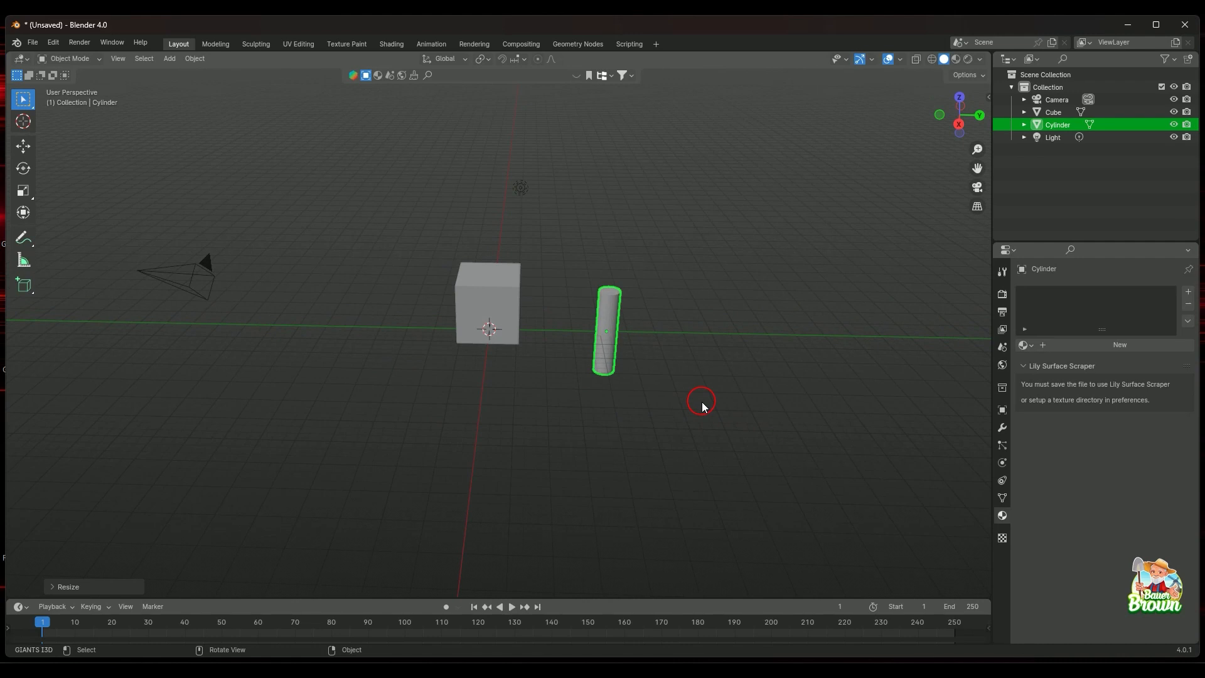
click(1053, 112)
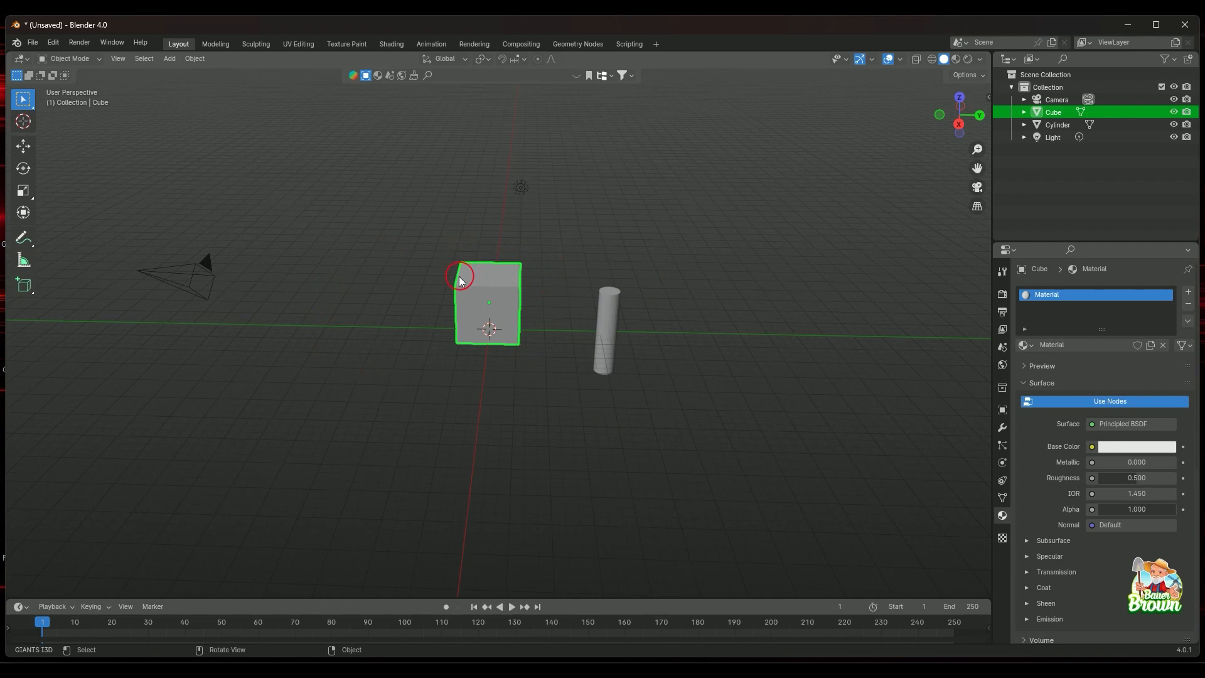
scroll(616, 429, up, 2)
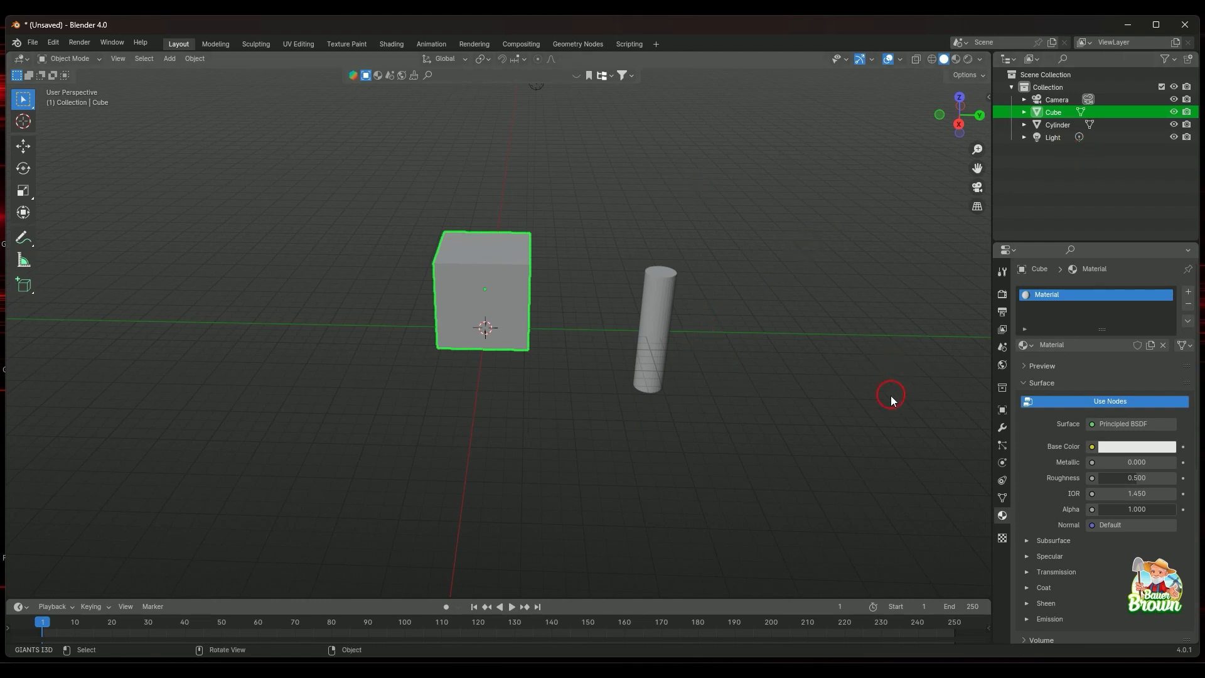
click(1001, 430)
click(1080, 292)
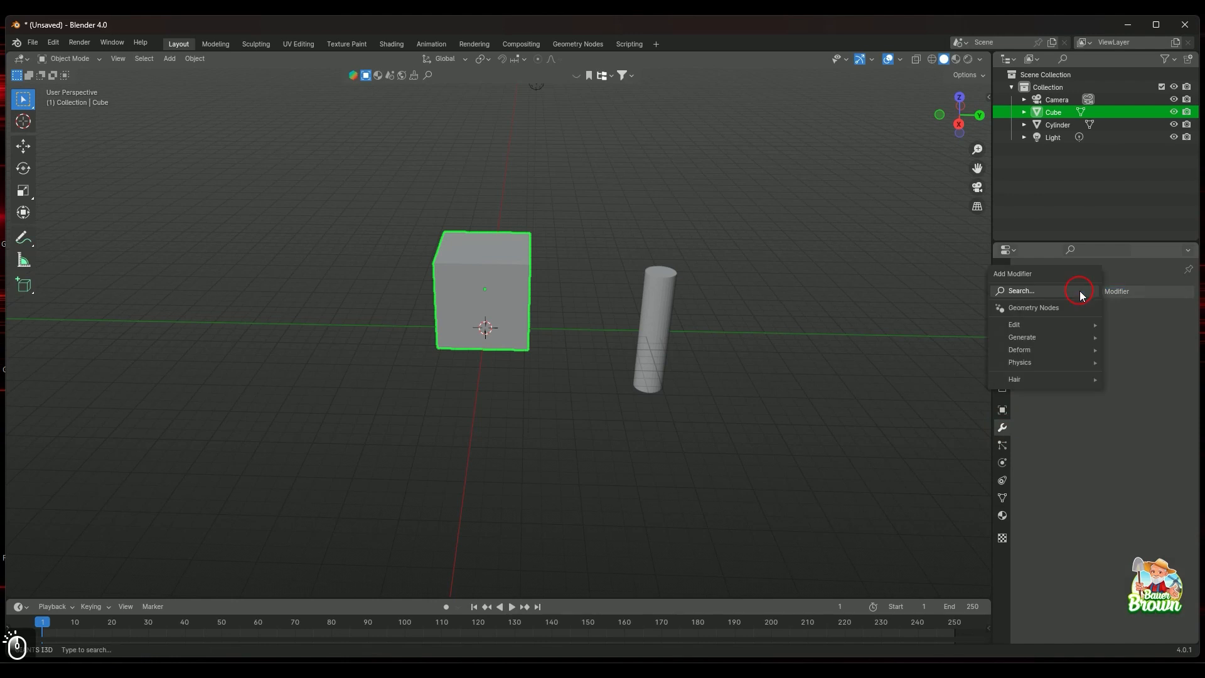
click(1070, 292)
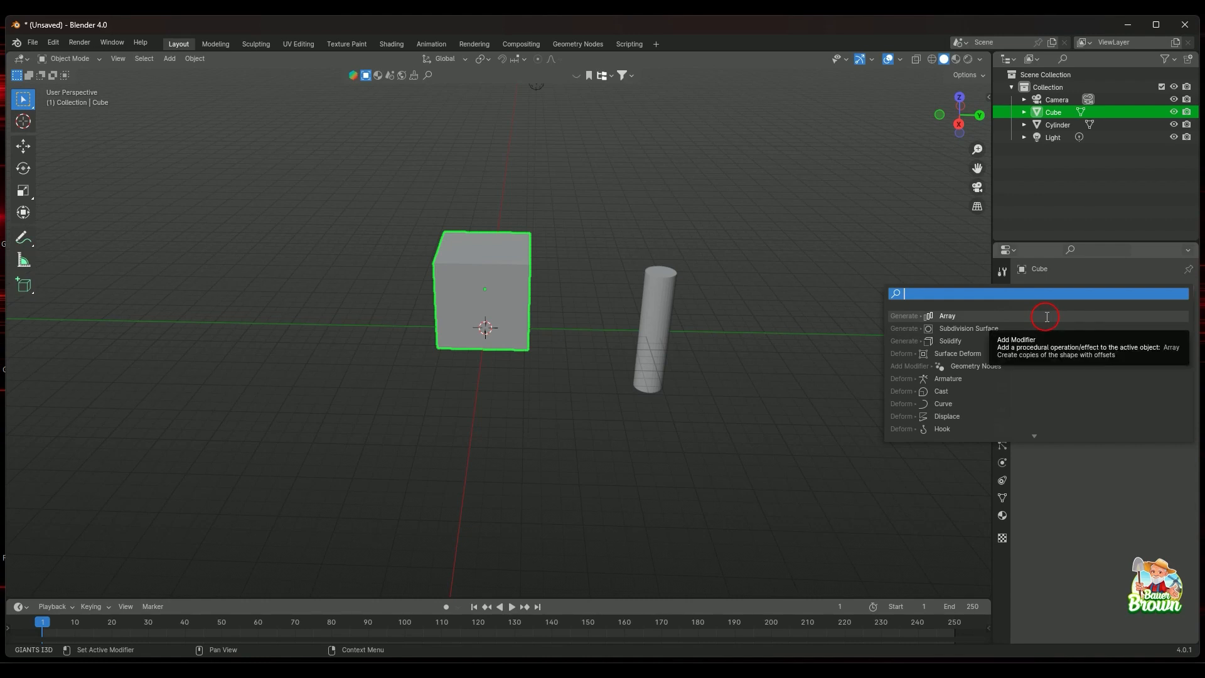
text(bb)
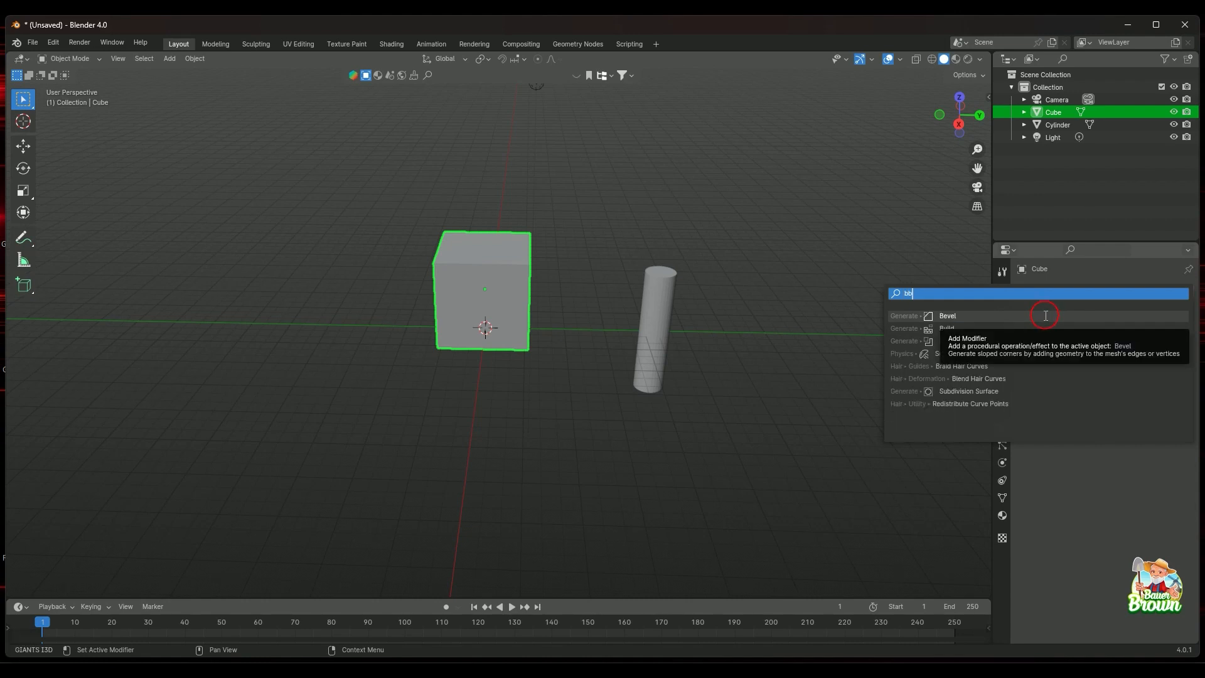
key(BackSpace)
click(1038, 341)
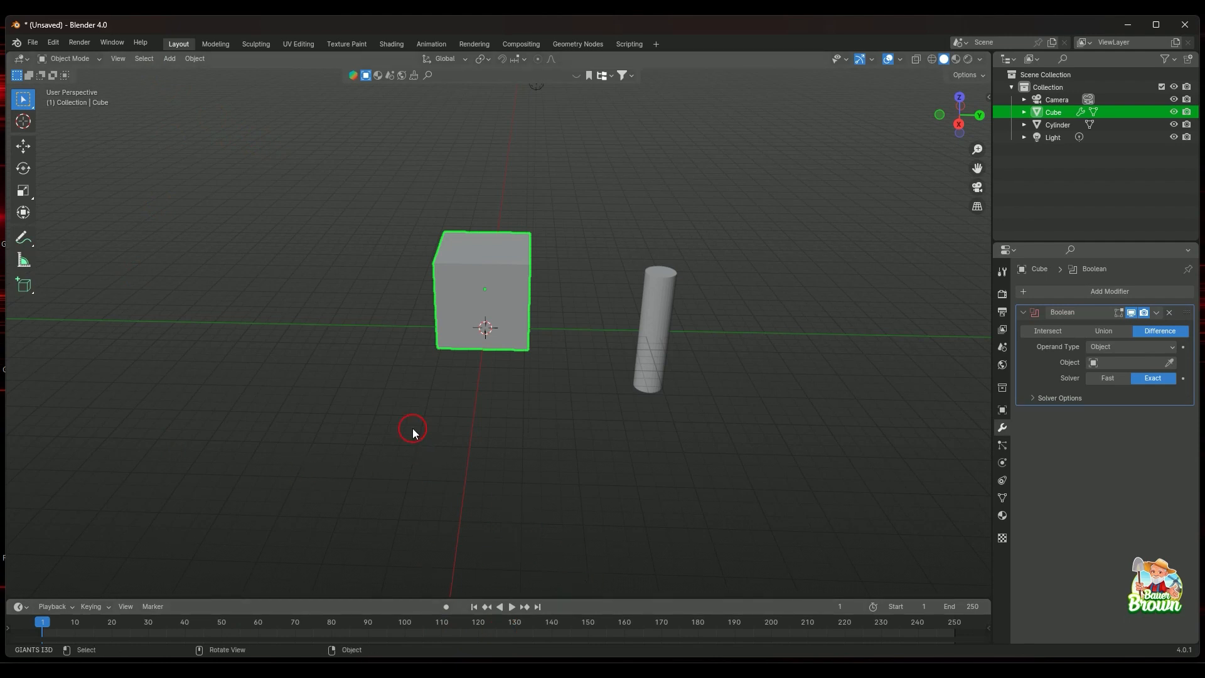
Check the Spacebar Action option in the Keymap preferences and close the preferences window
key(shift+c)
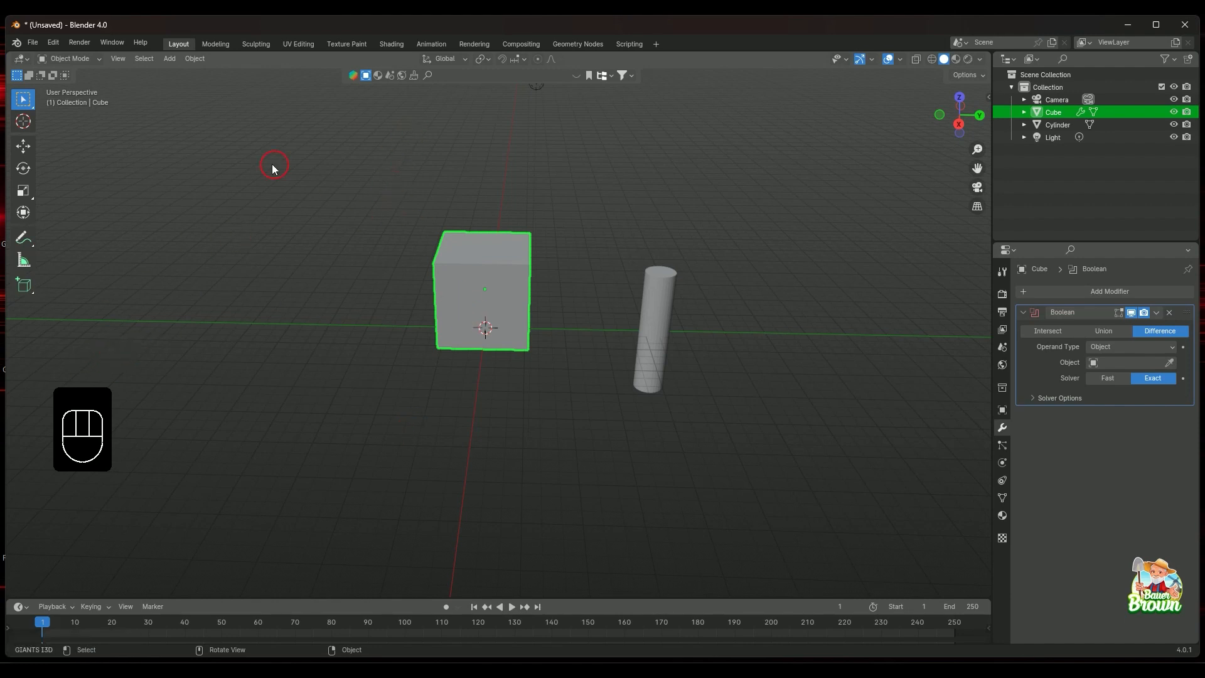
click(54, 44)
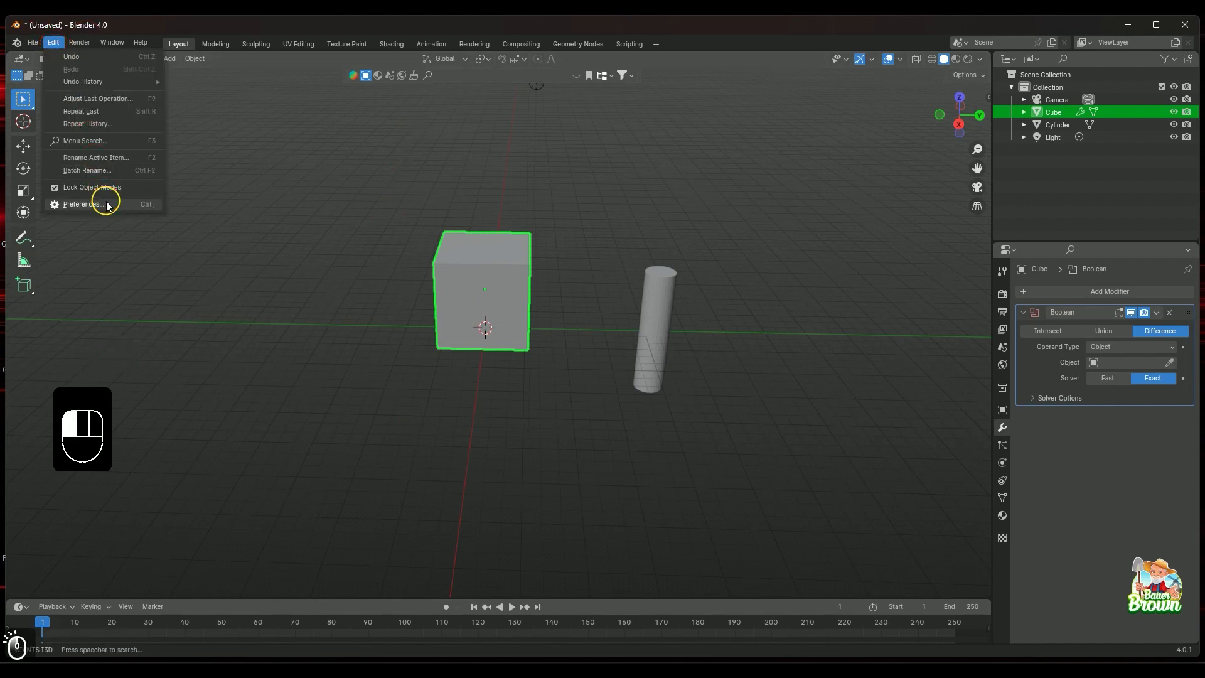
click(105, 206)
click(223, 277)
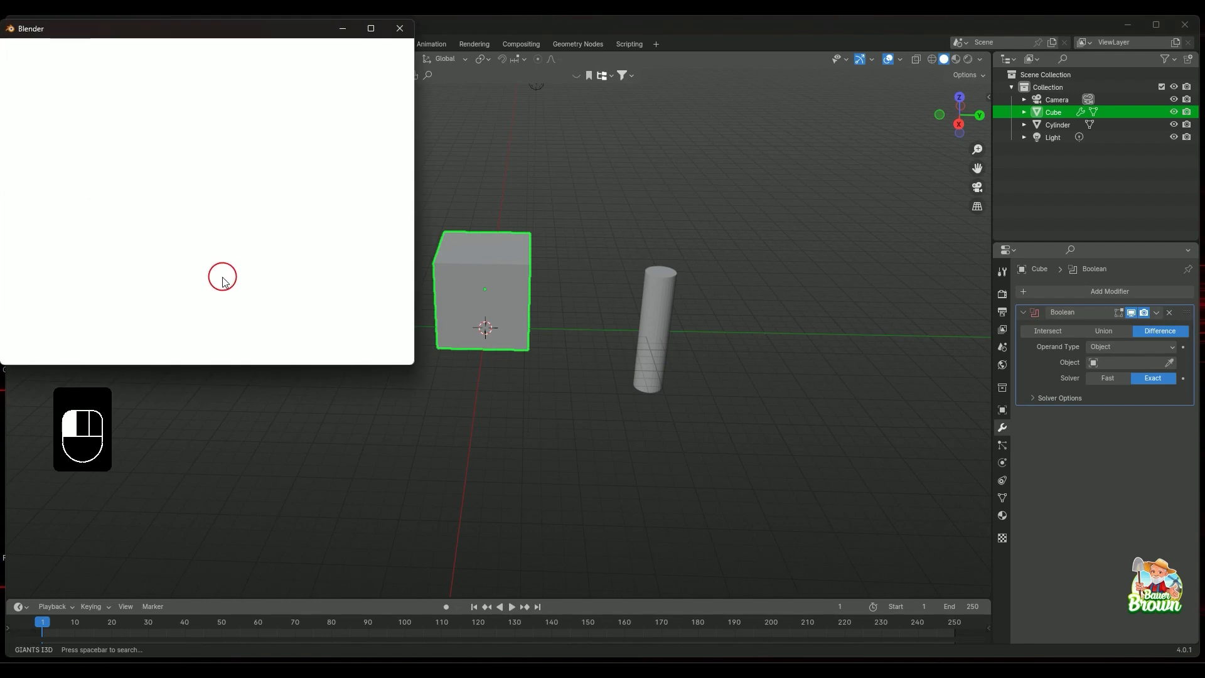
click(119, 245)
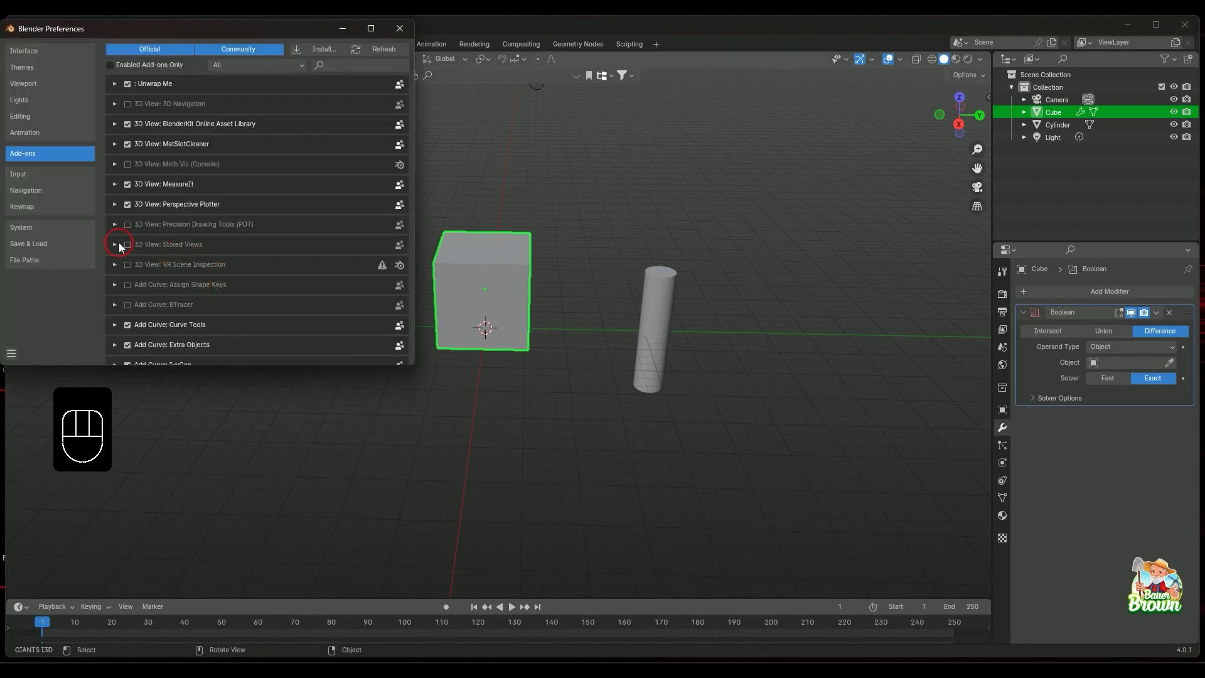
click(60, 53)
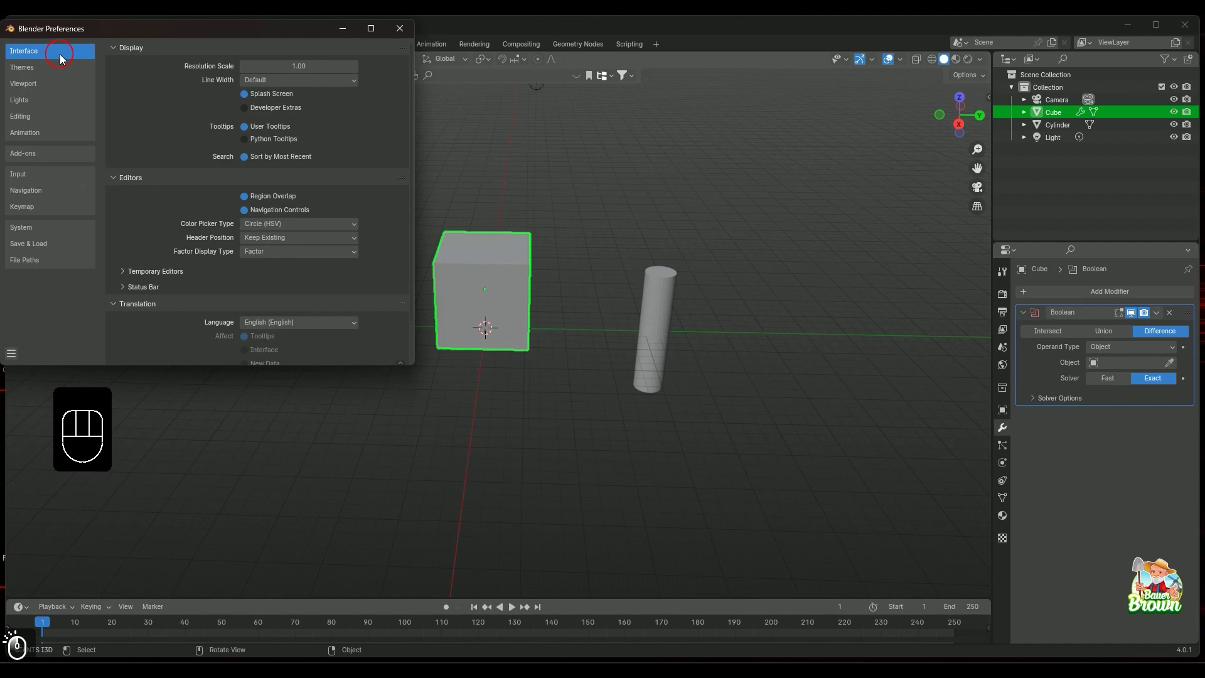
scroll(179, 194, down, 2)
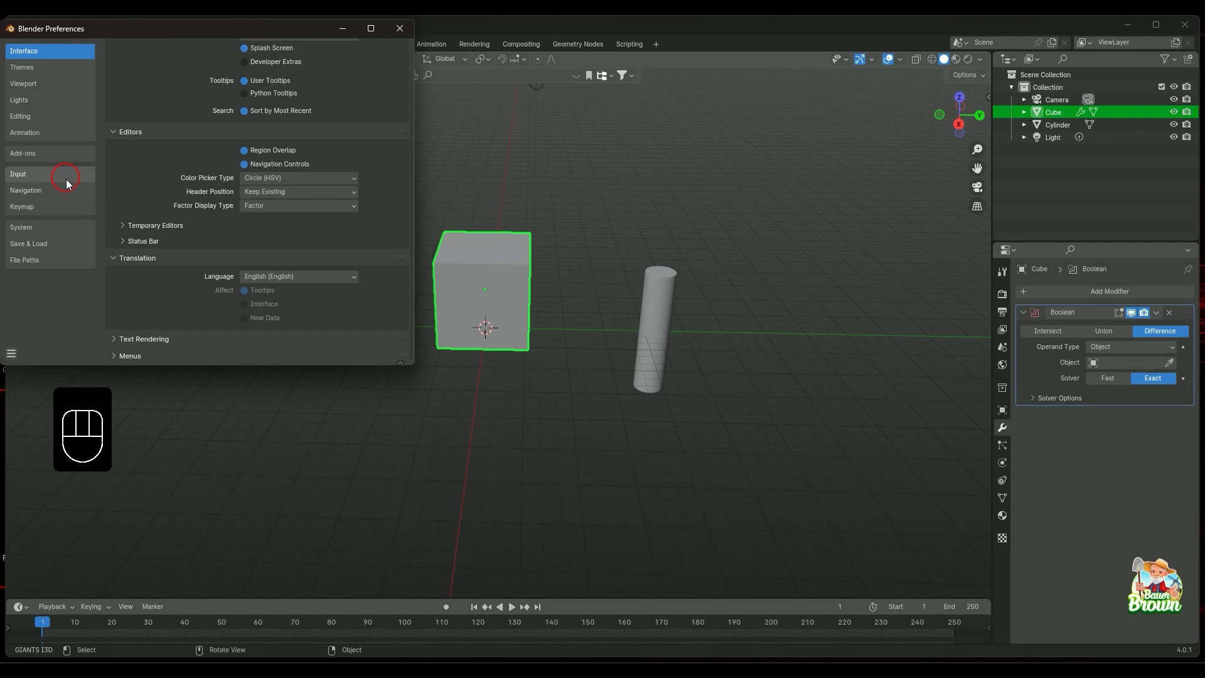
click(70, 202)
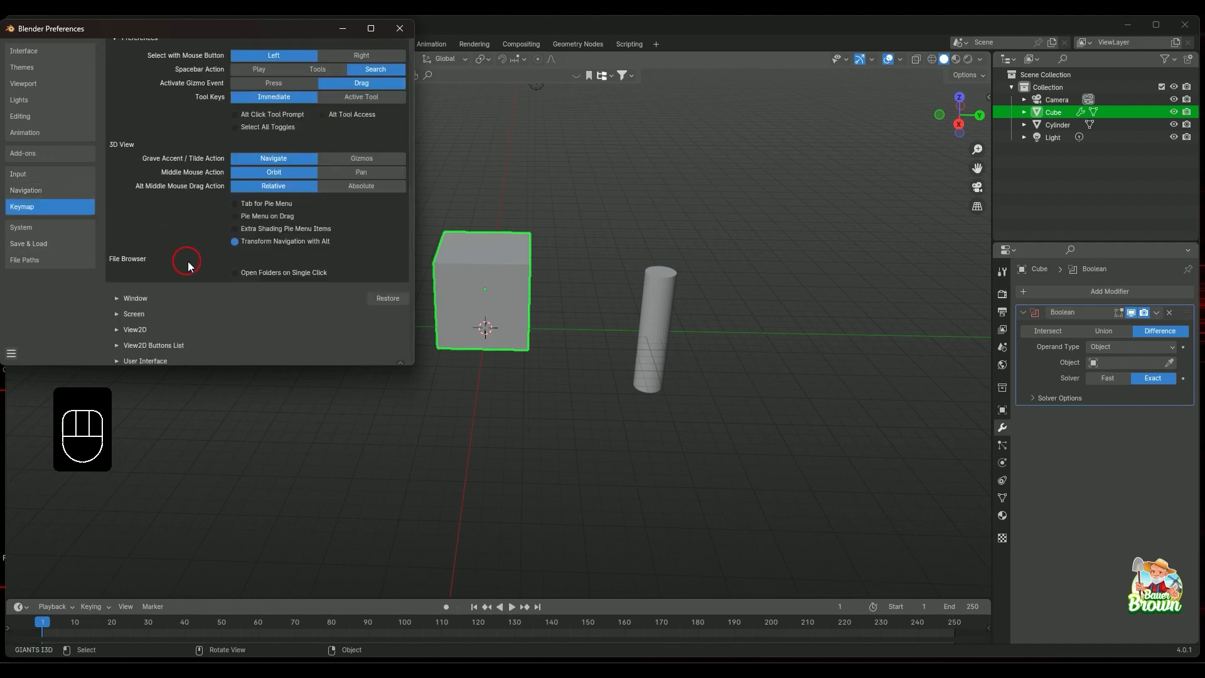
scroll(188, 202, up, 2)
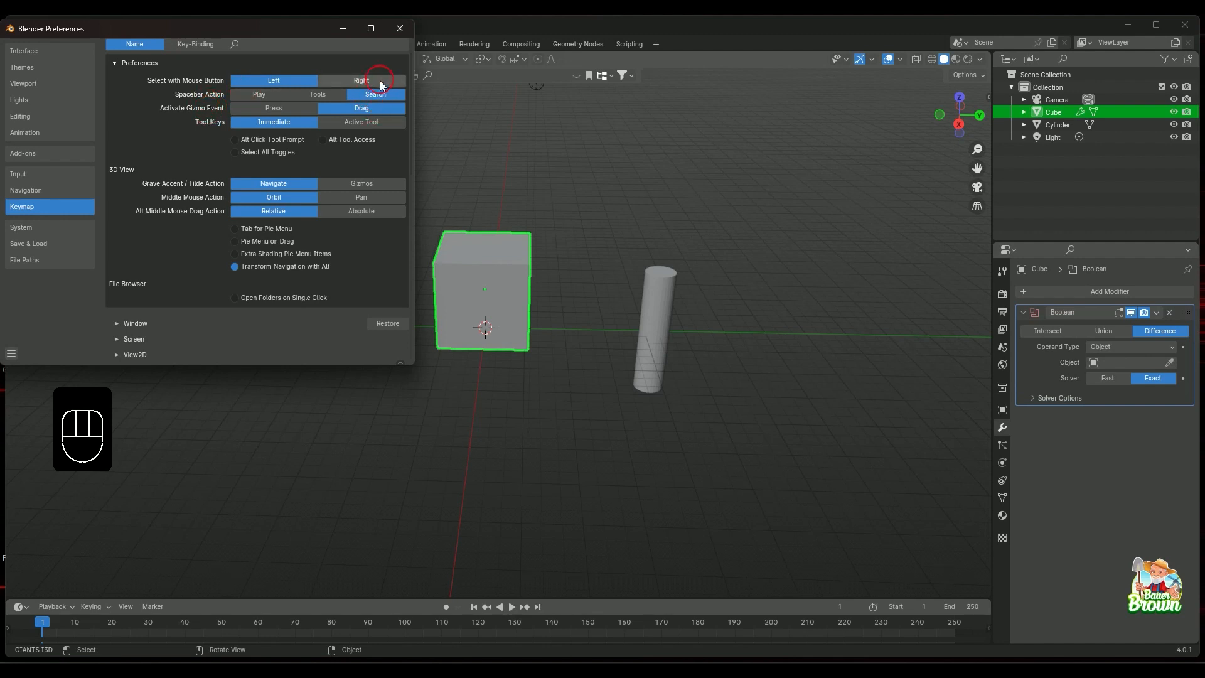
click(400, 28)
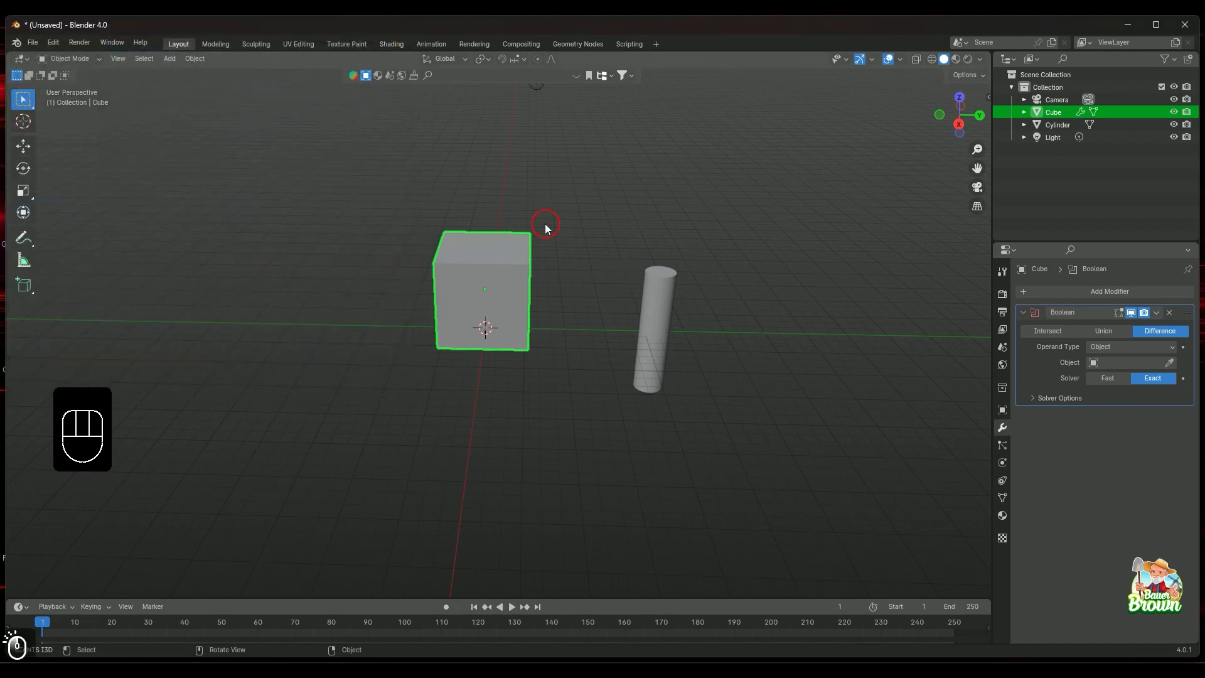
Browse the general operator search and the searchable list of modifiers for the cube without adding anything
key(space)
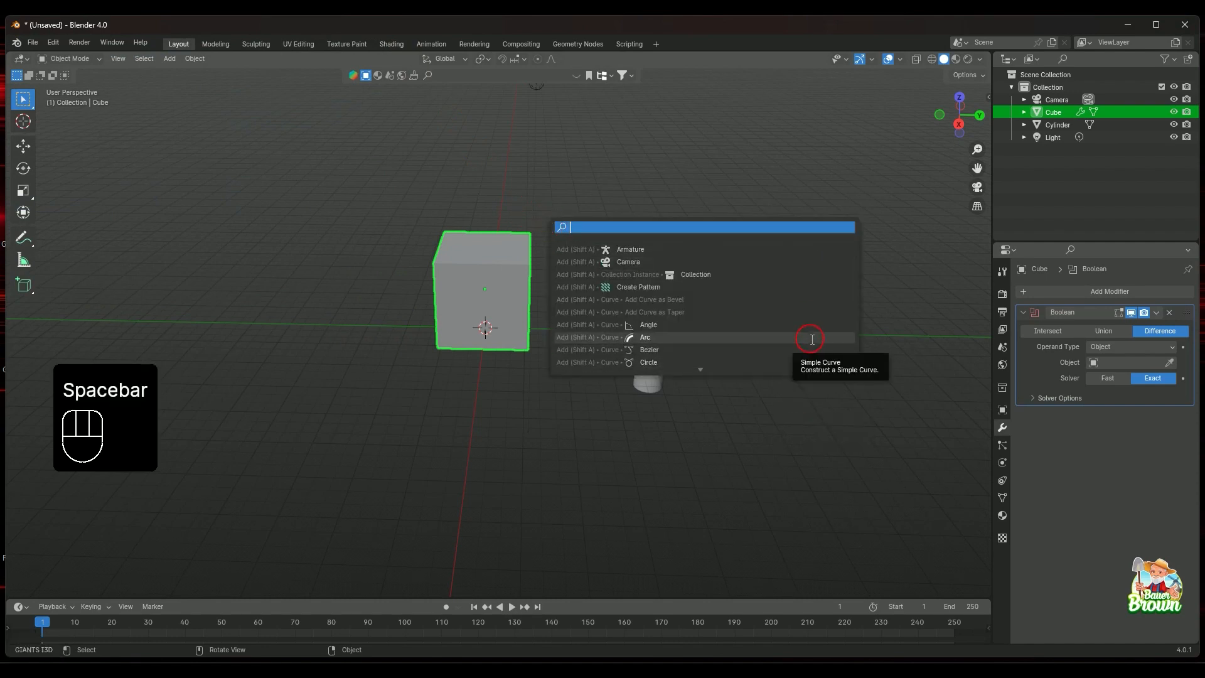
click(1107, 292)
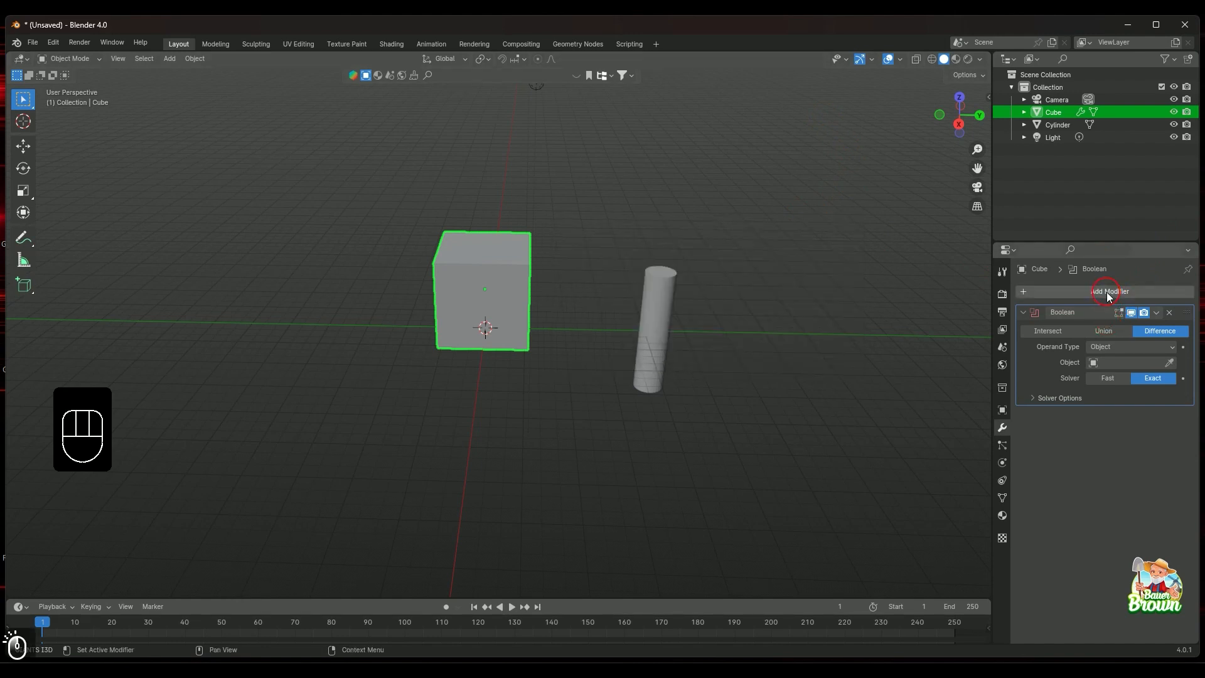
click(1106, 292)
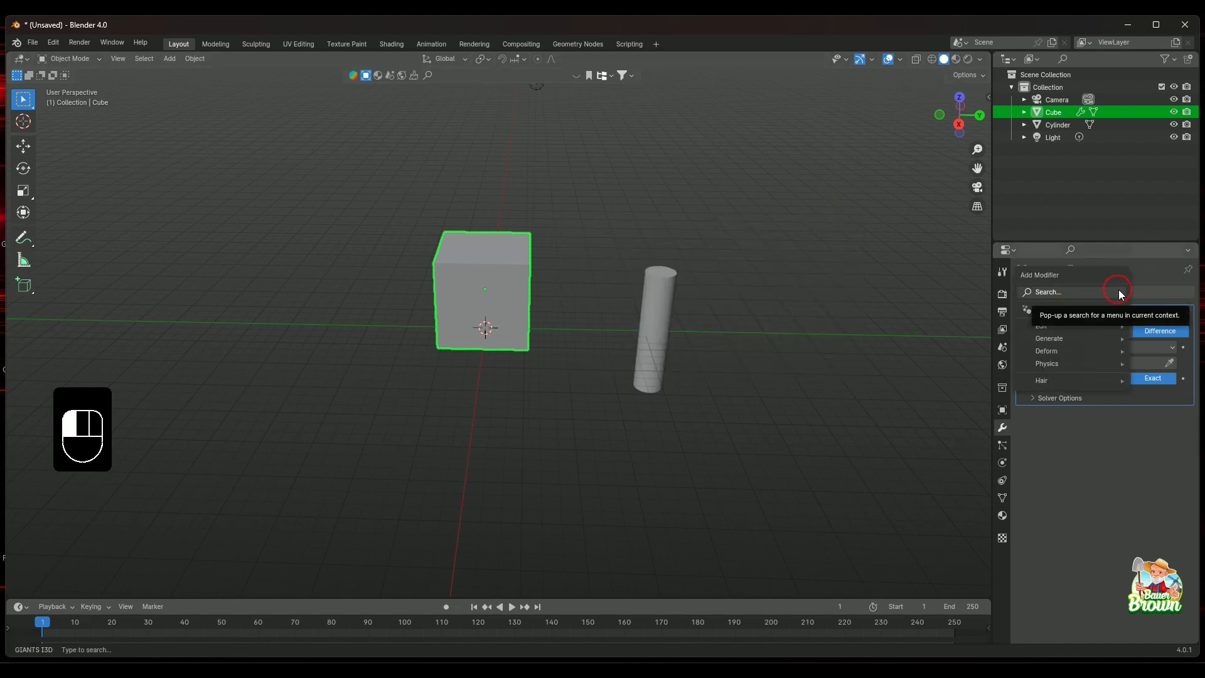
key(space)
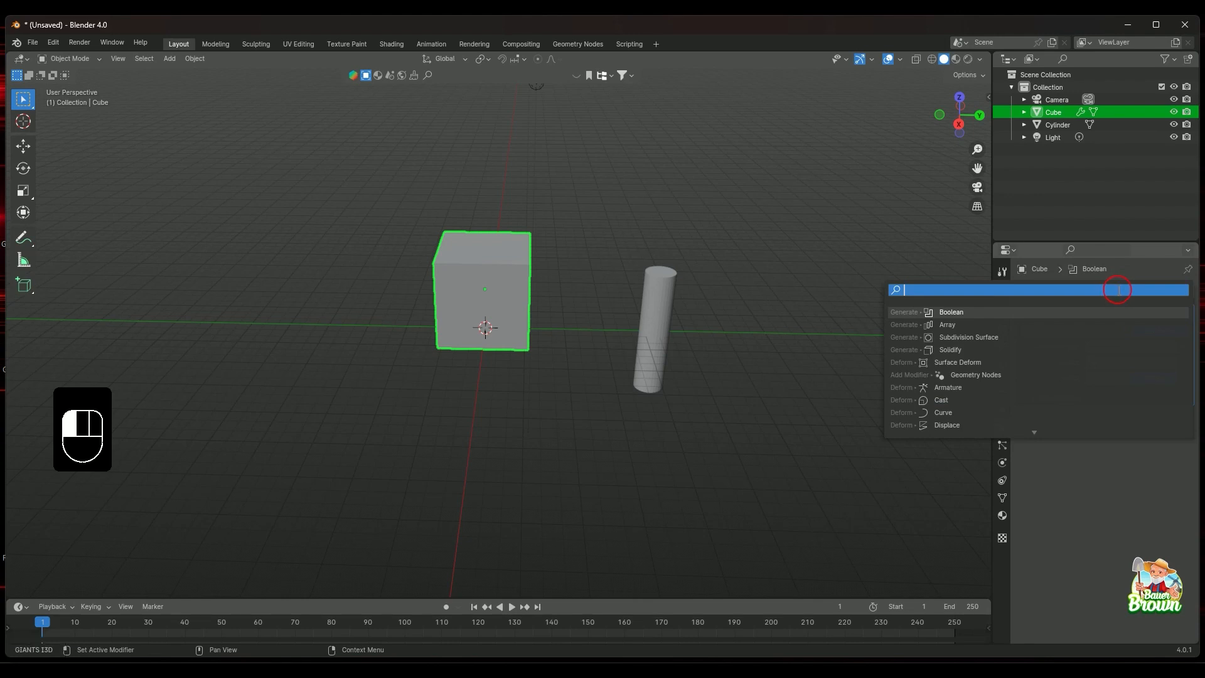
key(Return)
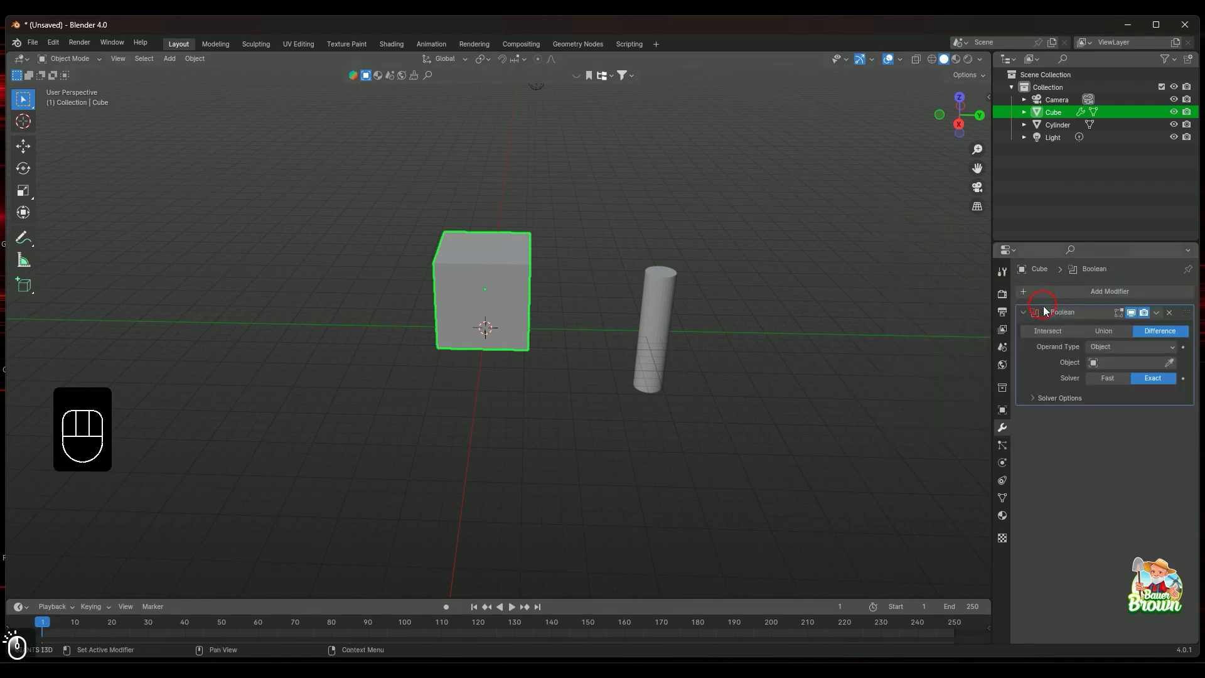
click(1089, 291)
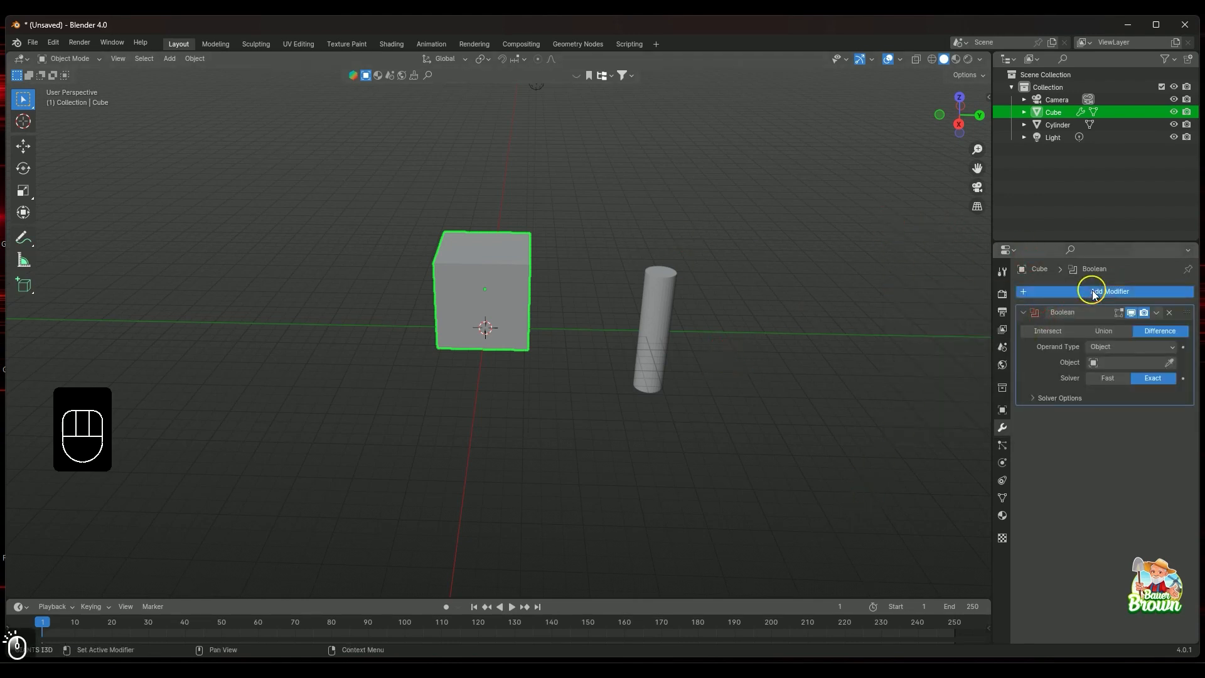
mouse_move(1074, 337)
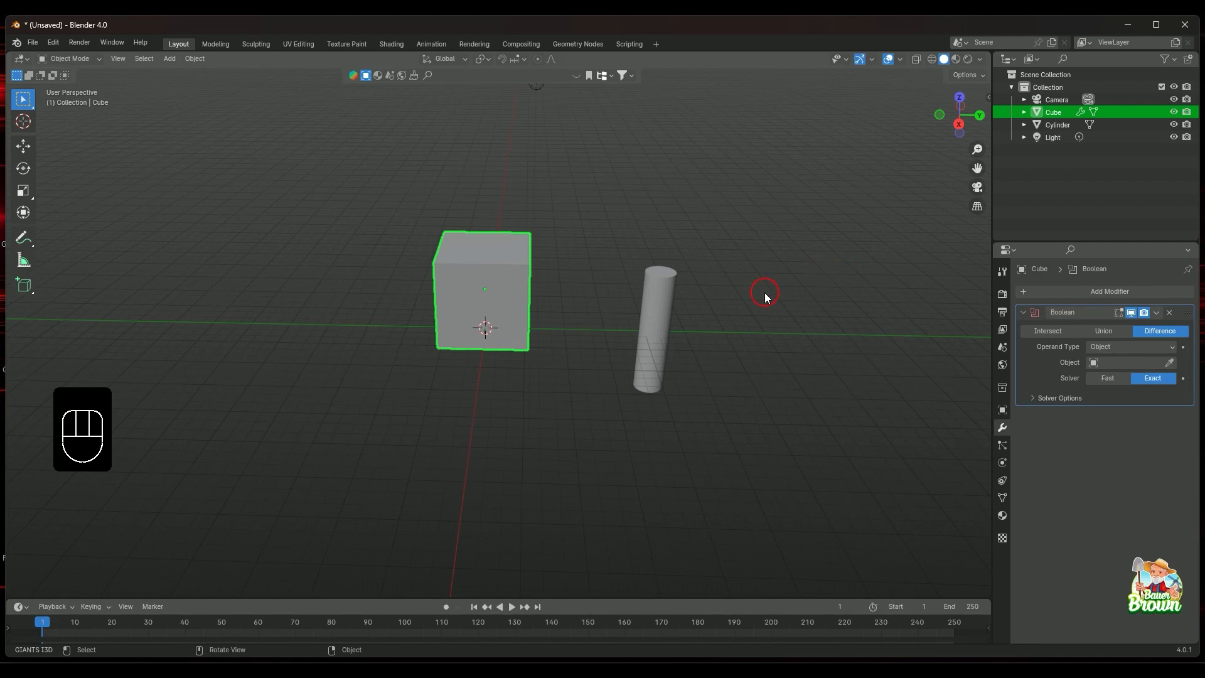
click(1092, 293)
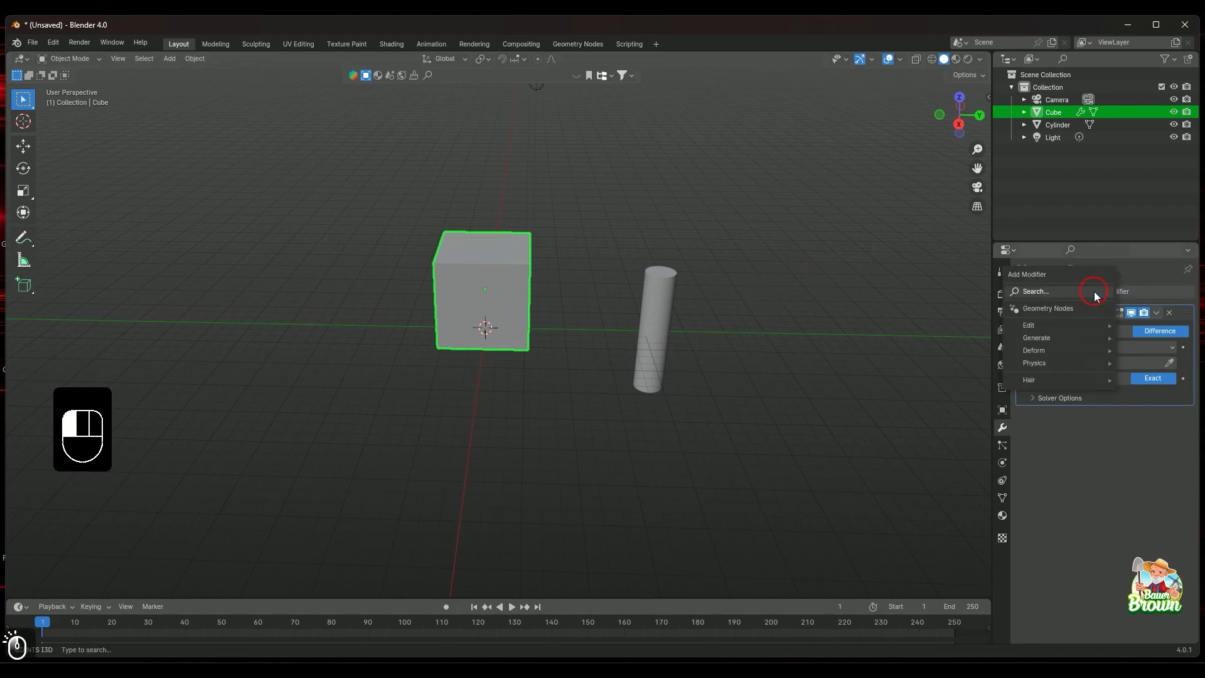
click(1094, 293)
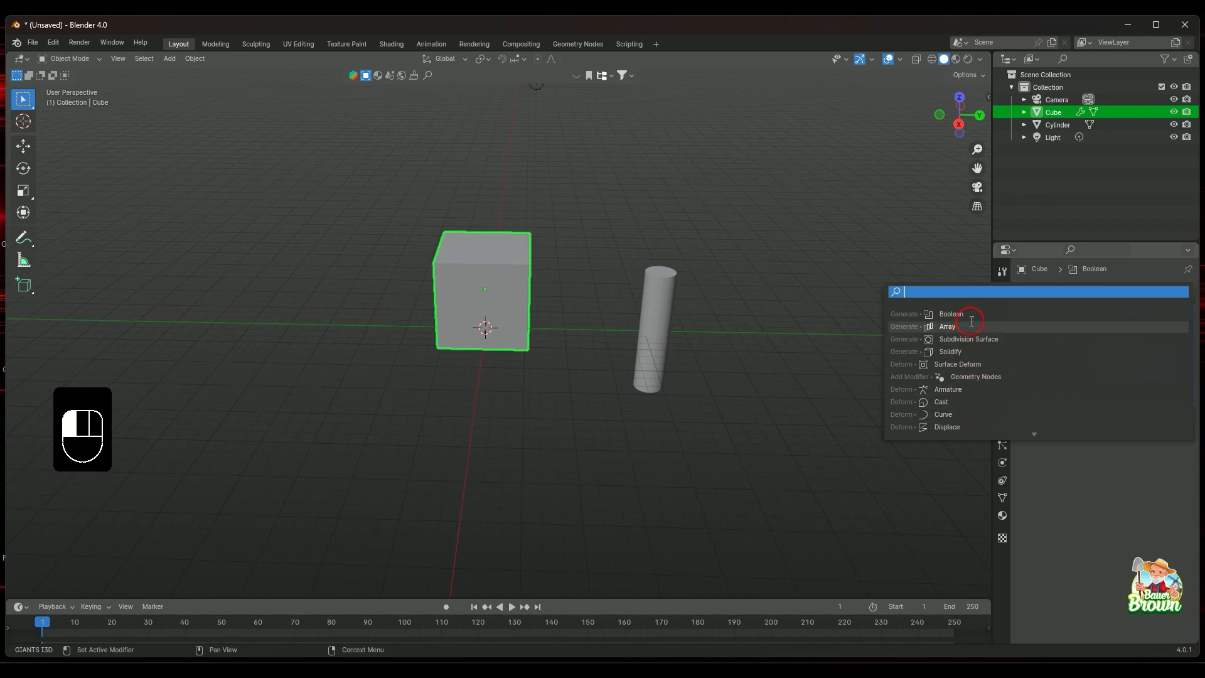
click(837, 237)
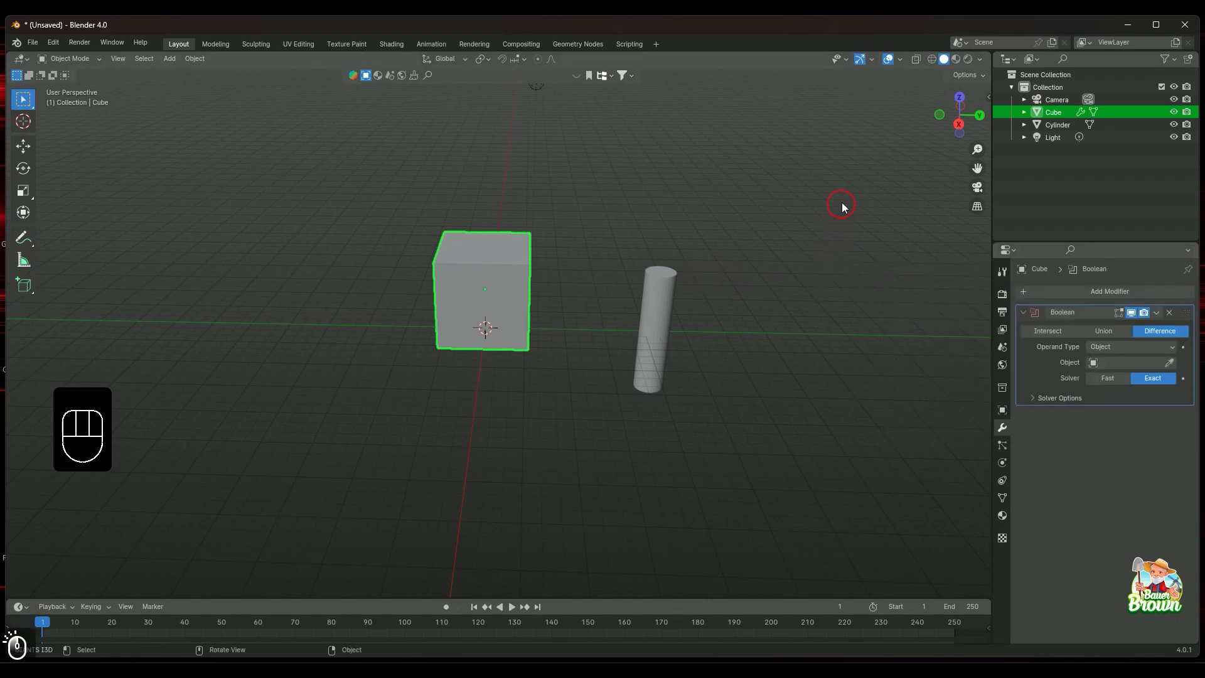
Examine the cube and the cylinder from several angles and view the cube's mesh in Edit Mode, returning to Object Mode
scroll(772, 417, up, 3)
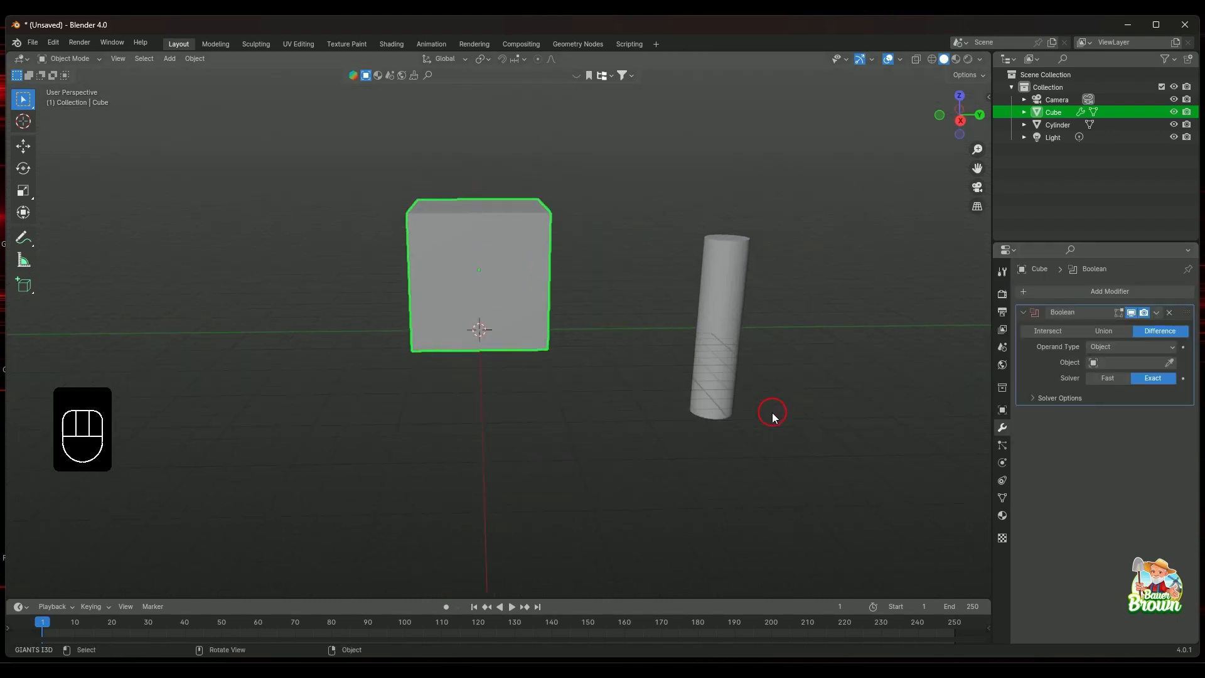
scroll(775, 442, down, 1)
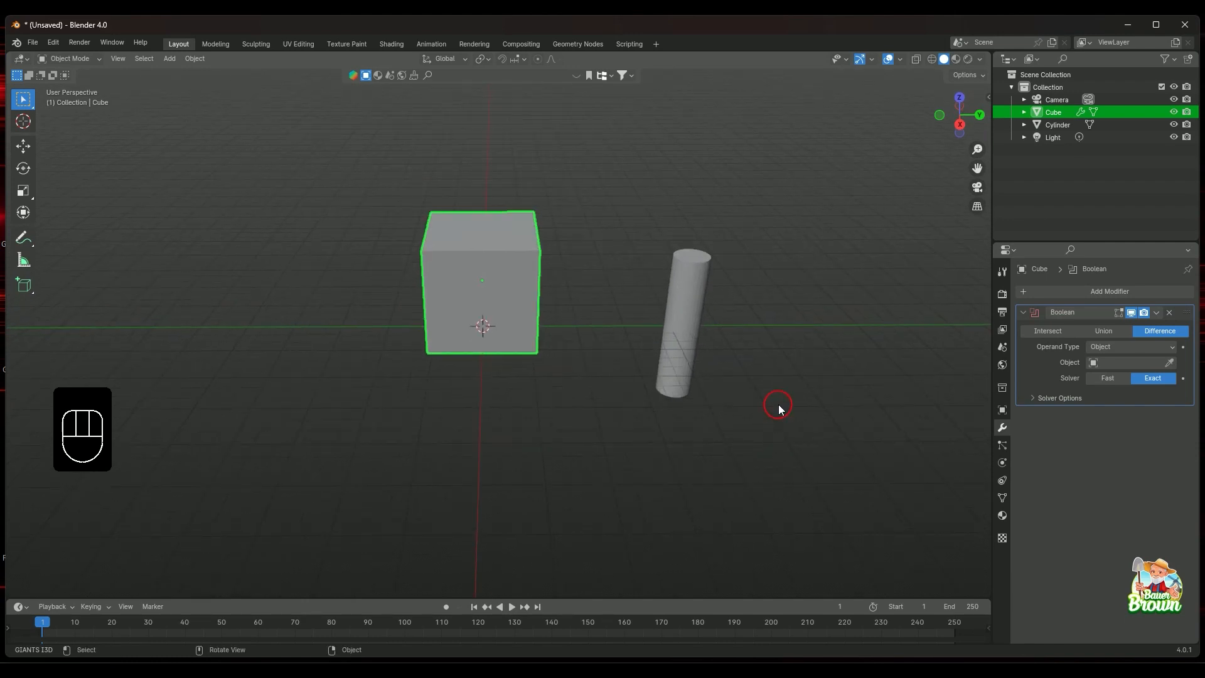
middle_drag(773, 406, 765, 384)
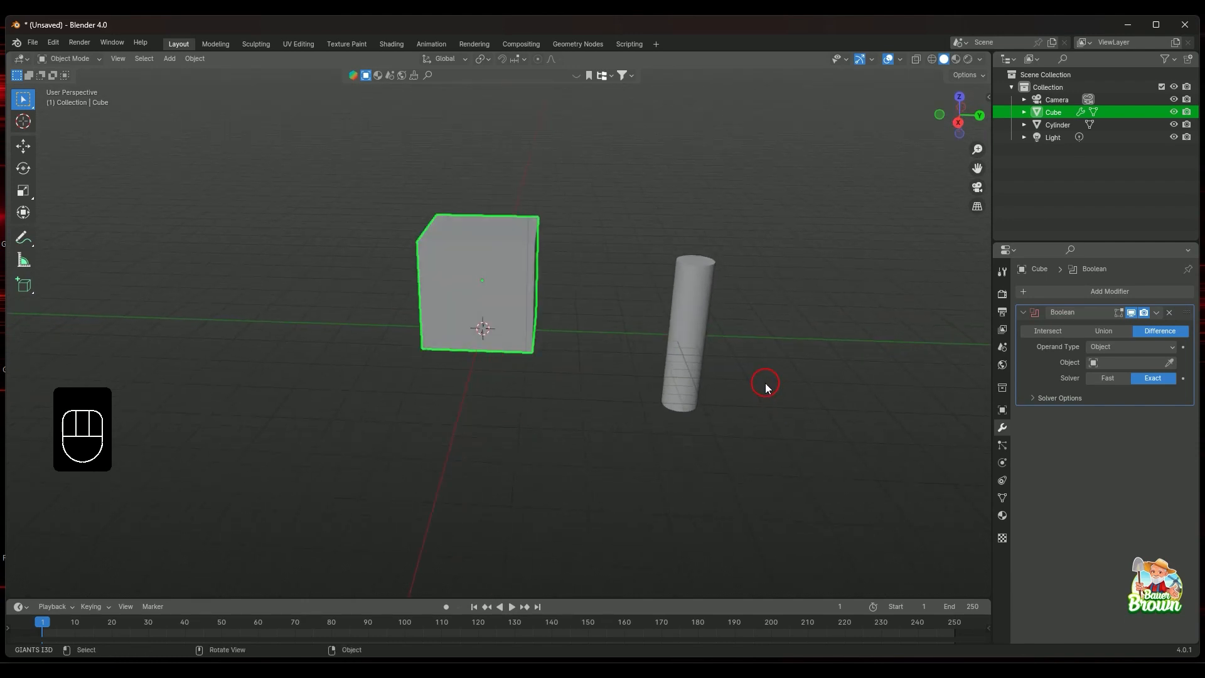
scroll(766, 384, down, 1)
scroll(765, 384, up, 3)
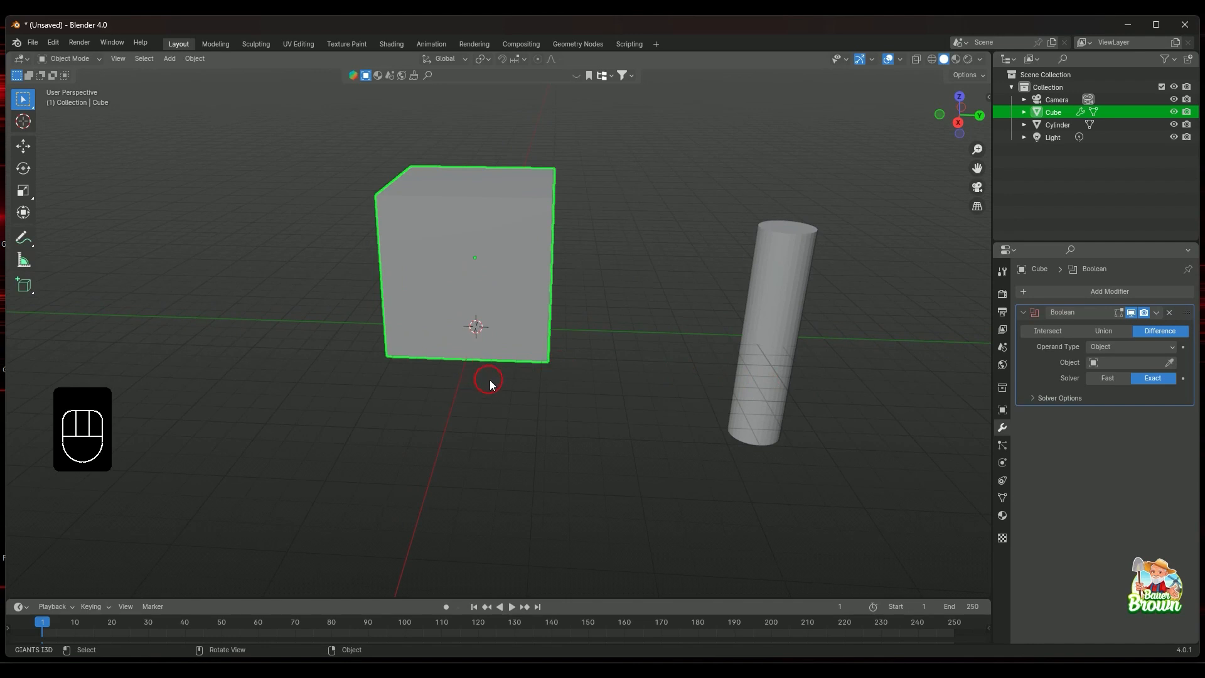
middle_drag(489, 380, 493, 371)
scroll(549, 350, down, 1)
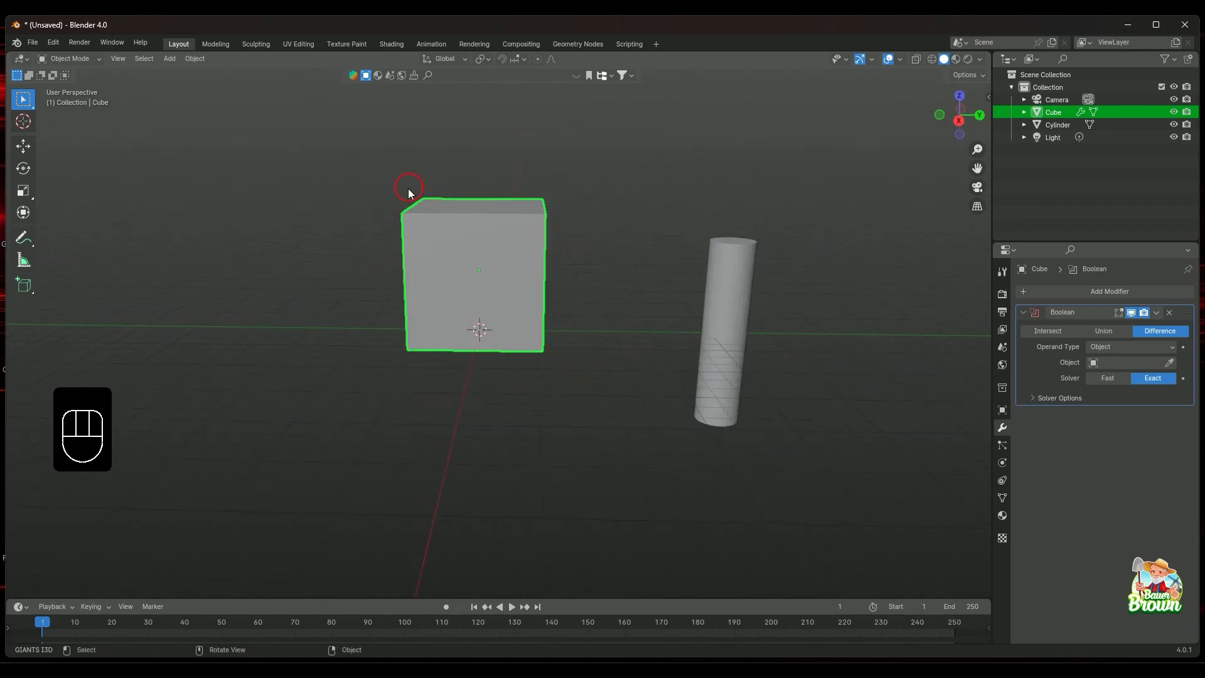
middle_drag(592, 308, 585, 363)
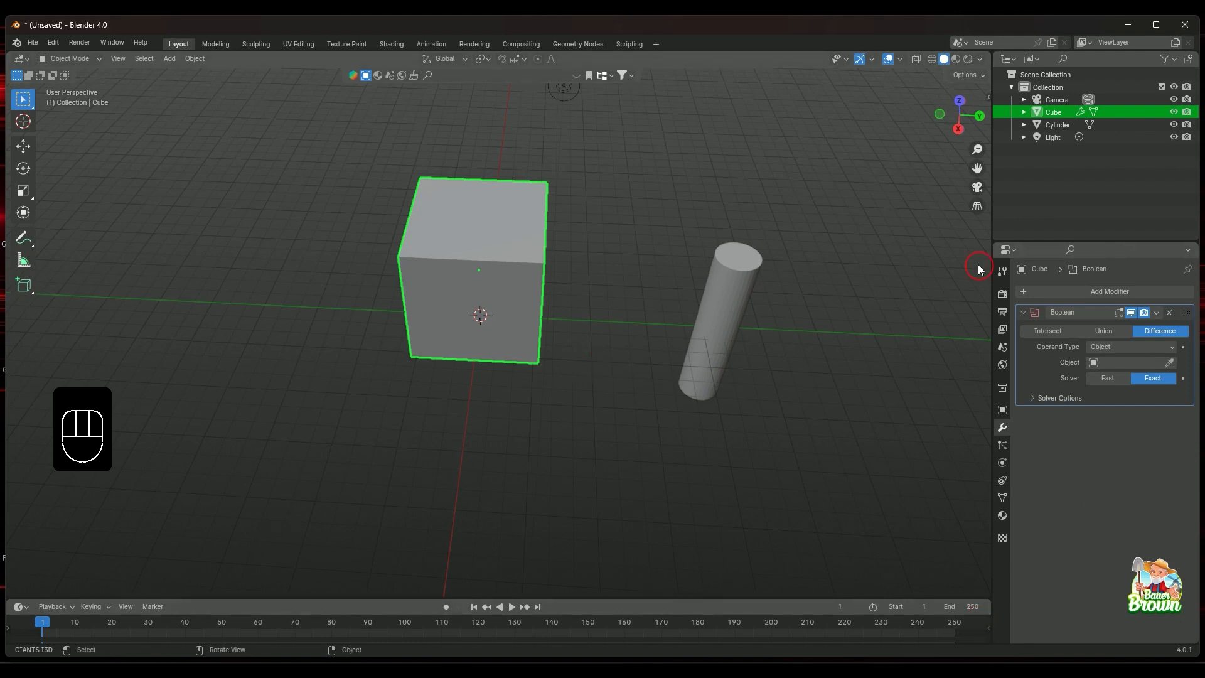
middle_drag(780, 411, 766, 346)
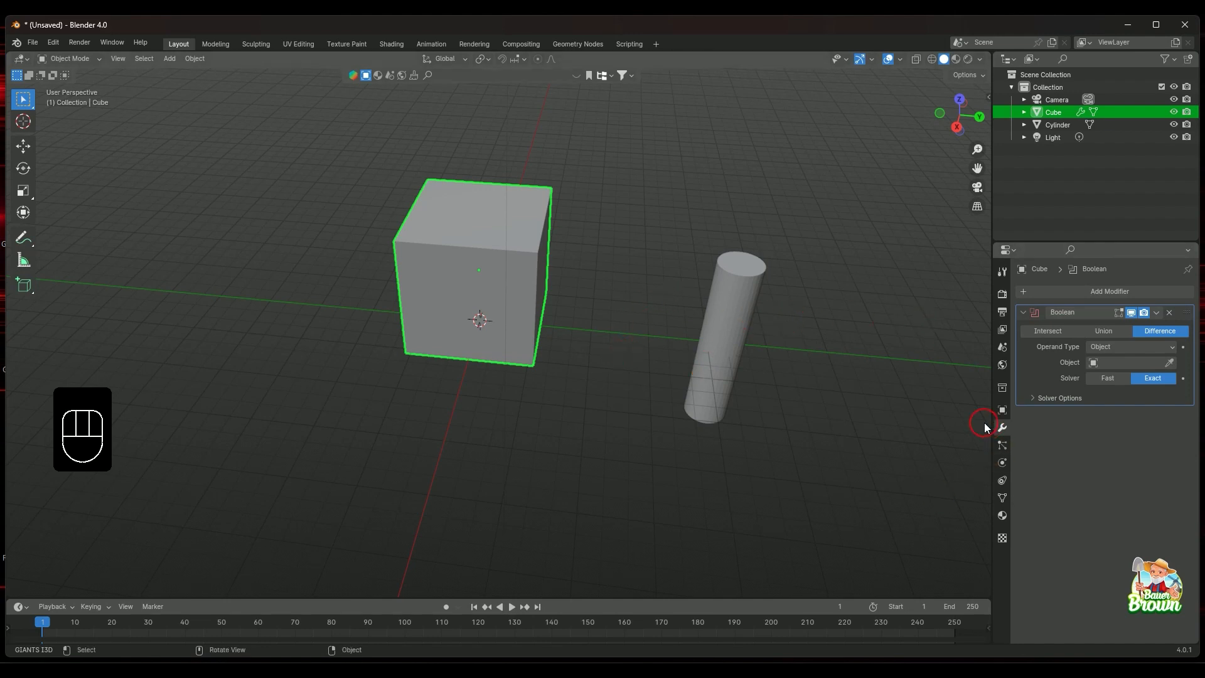
mouse_move(534, 408)
middle_down()
mouse_move(551, 440)
mouse_move(546, 422)
middle_up()
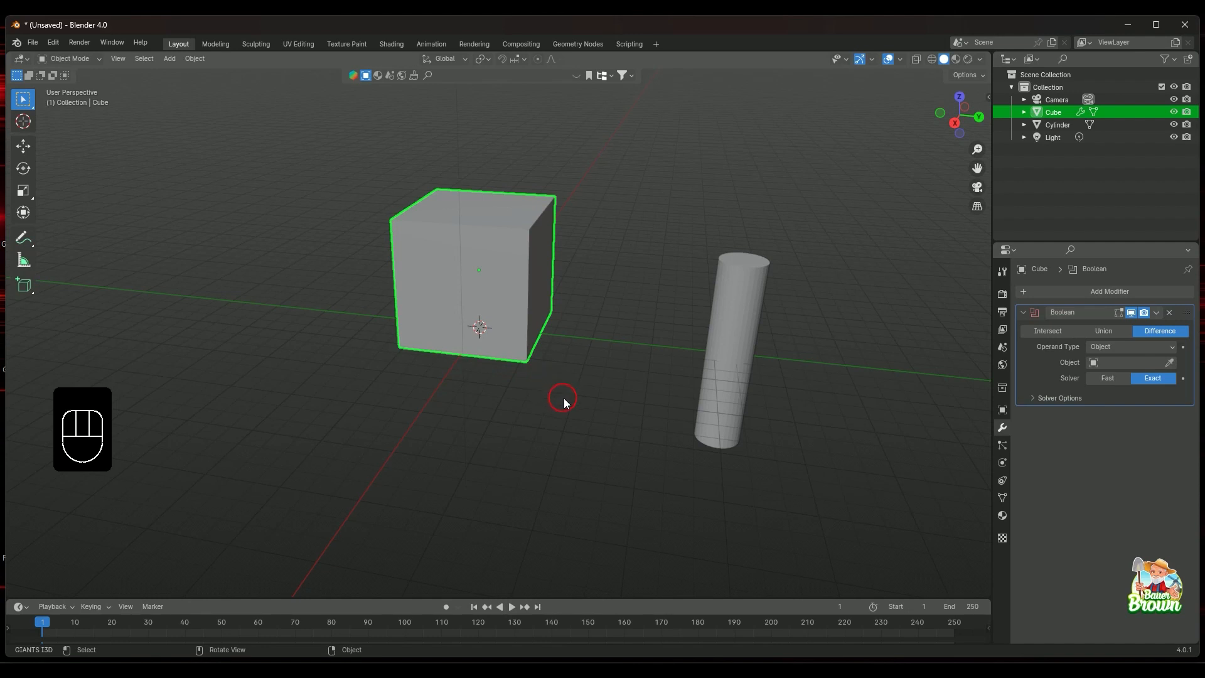
middle_drag(564, 402, 611, 438)
key(Tab)
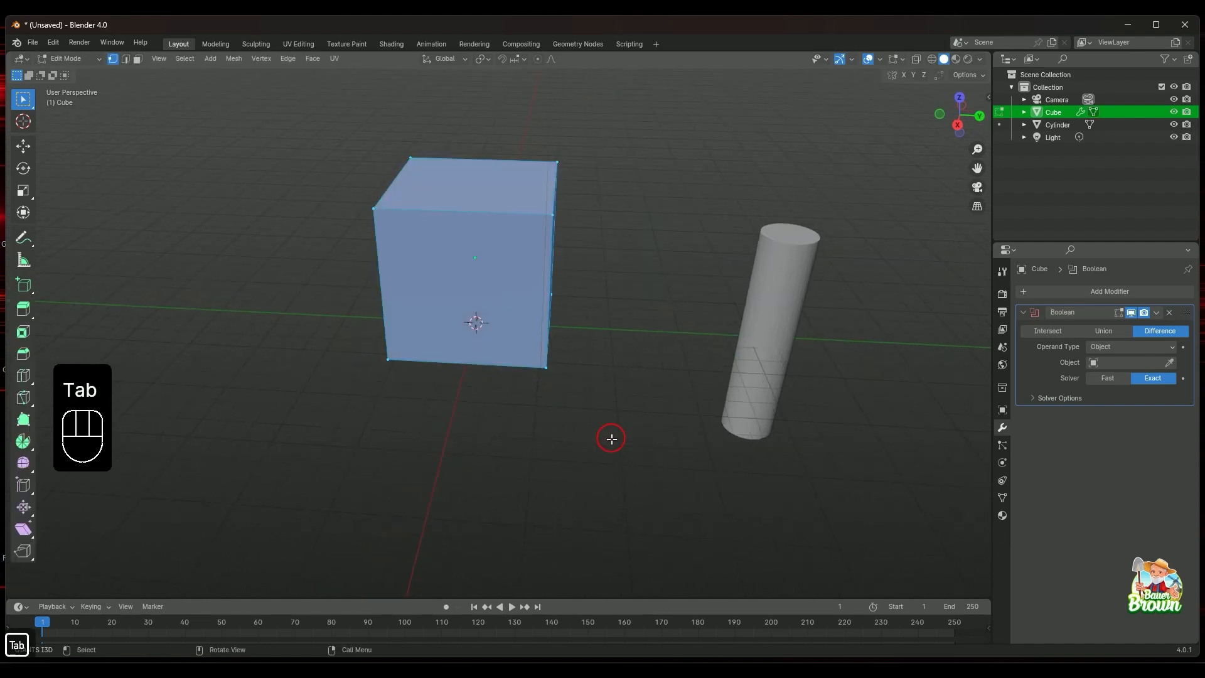
key(Tab)
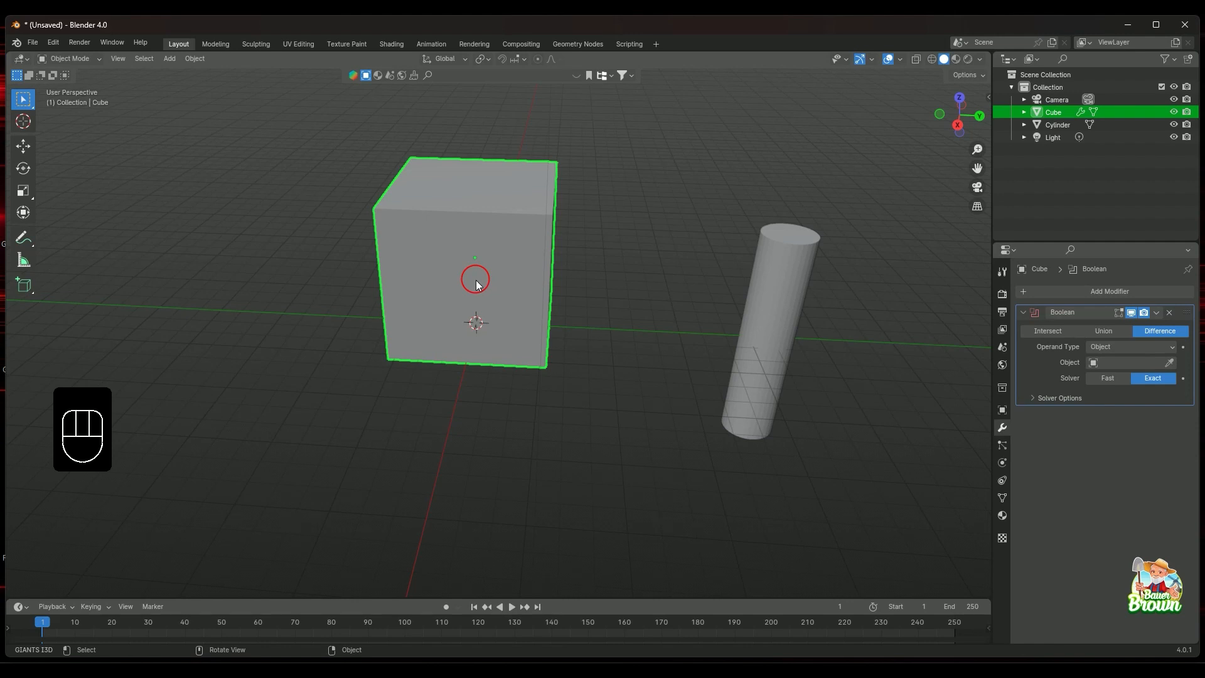
Set Cylinder as the operand object of the cube's Boolean modifier
middle_drag(627, 333, 587, 350)
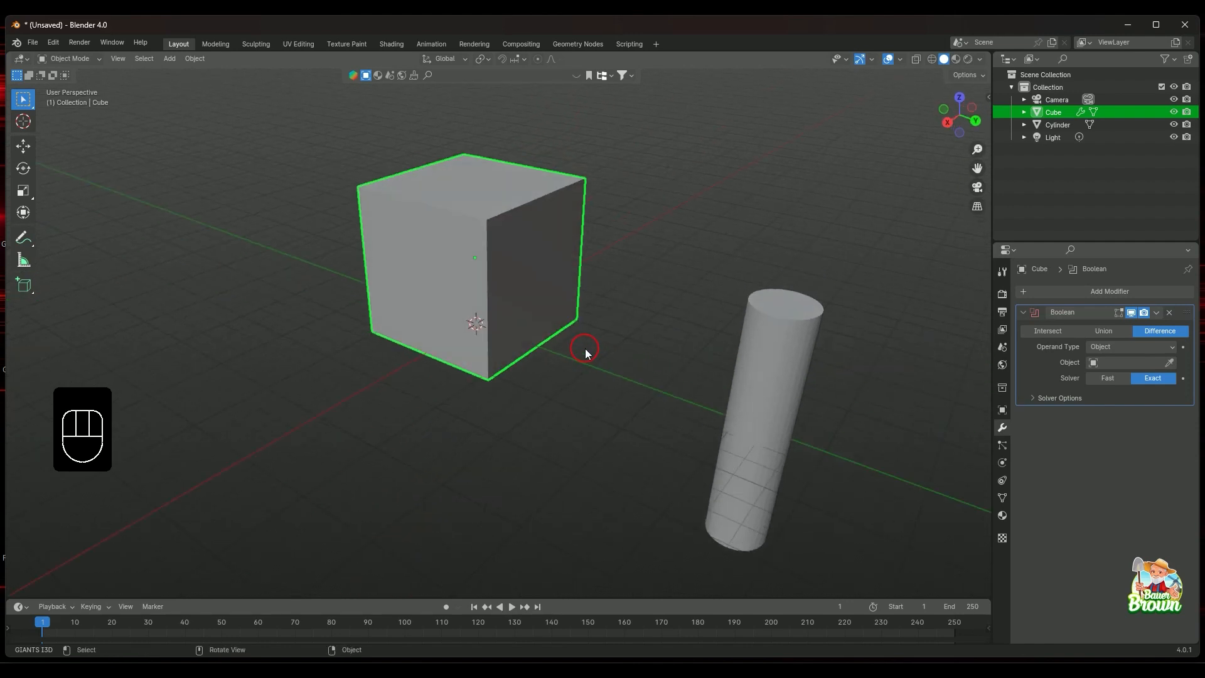
scroll(585, 348, up, 3)
scroll(575, 372, down, 3)
middle_drag(629, 401, 556, 284)
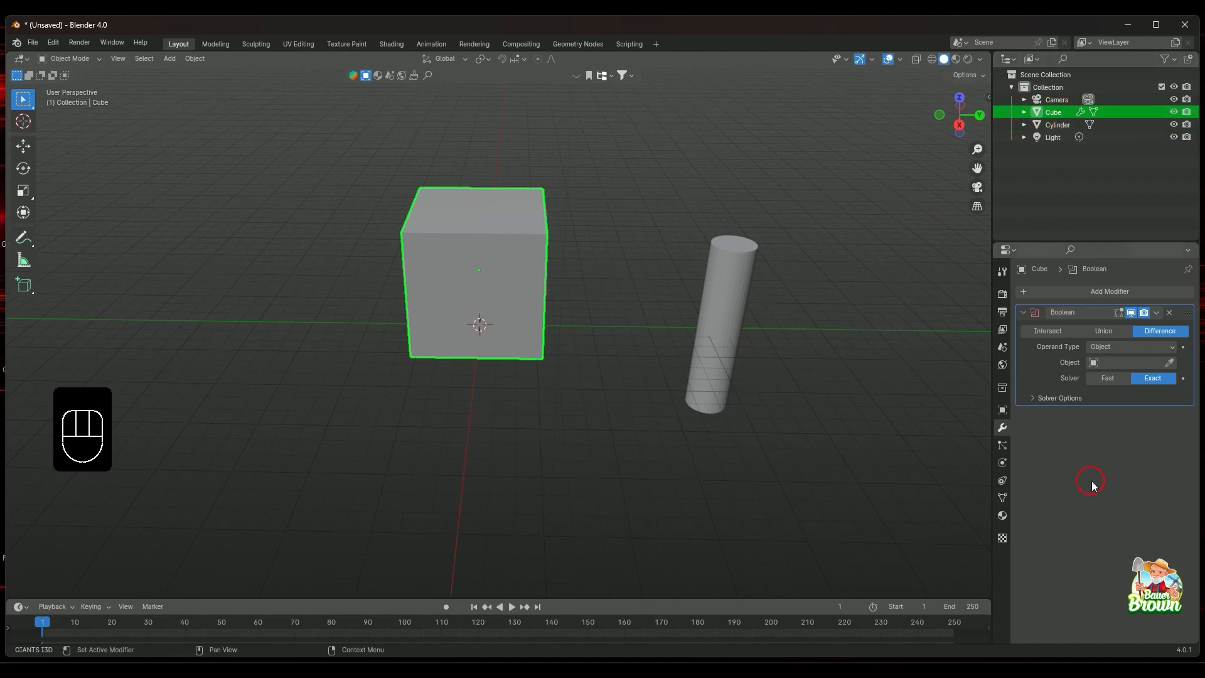
click(1127, 364)
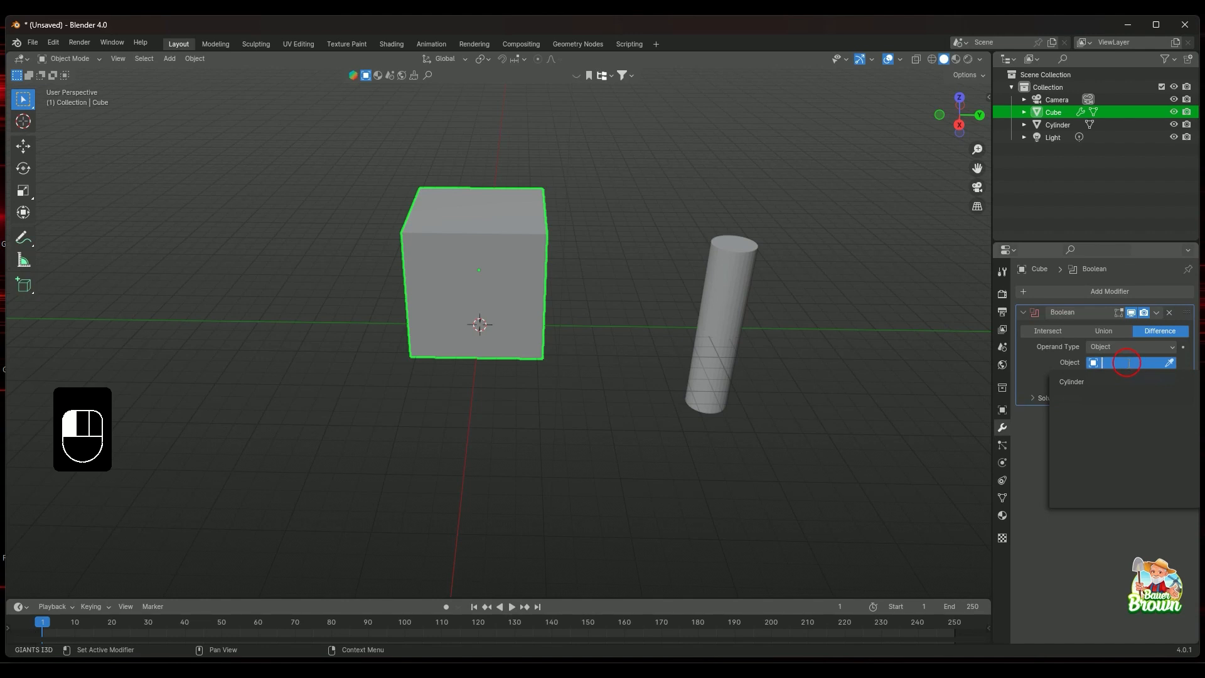
click(1111, 383)
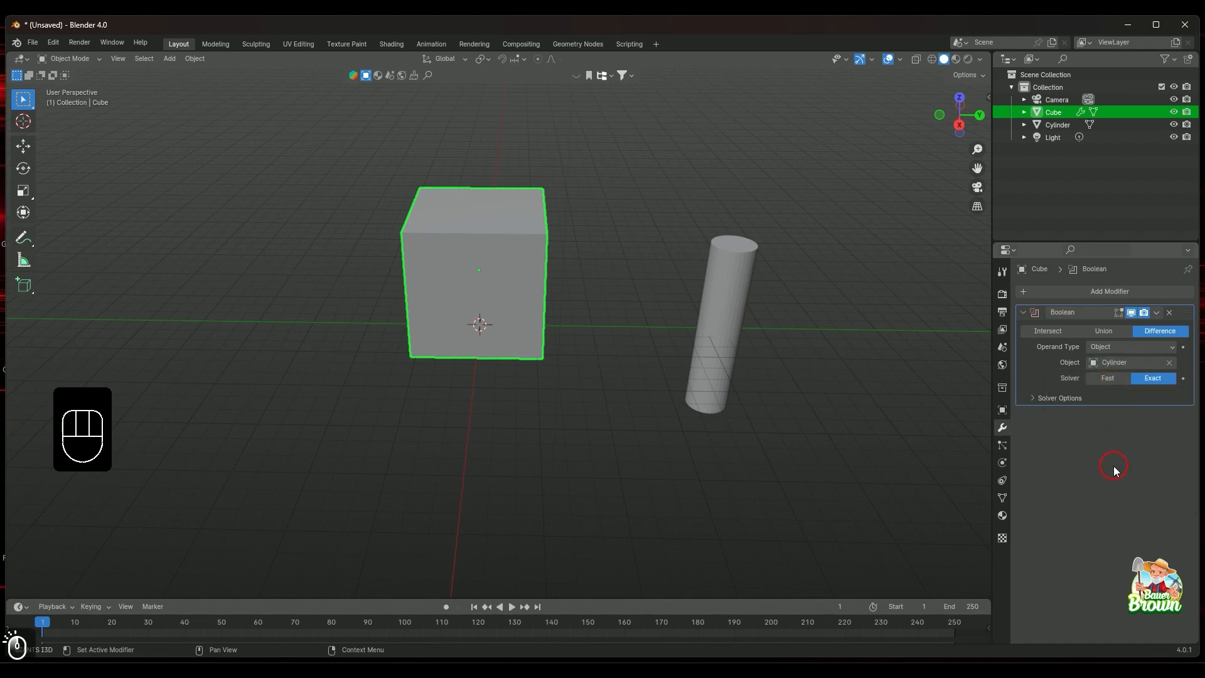
click(1132, 362)
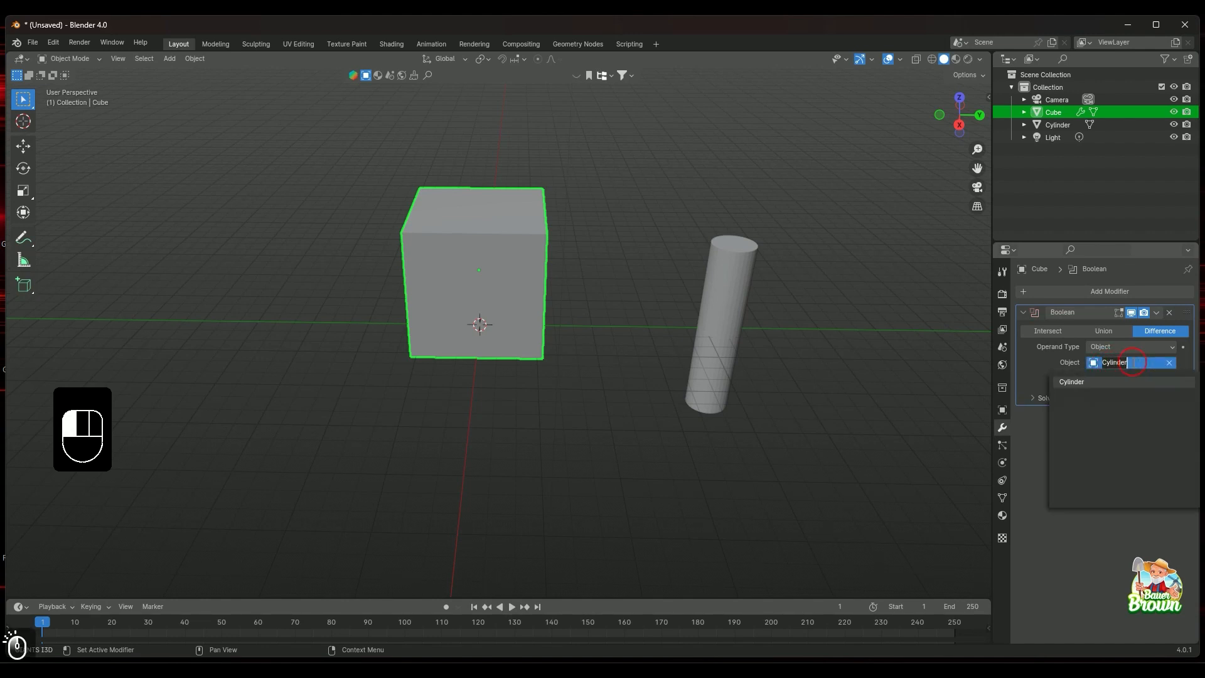
click(1054, 362)
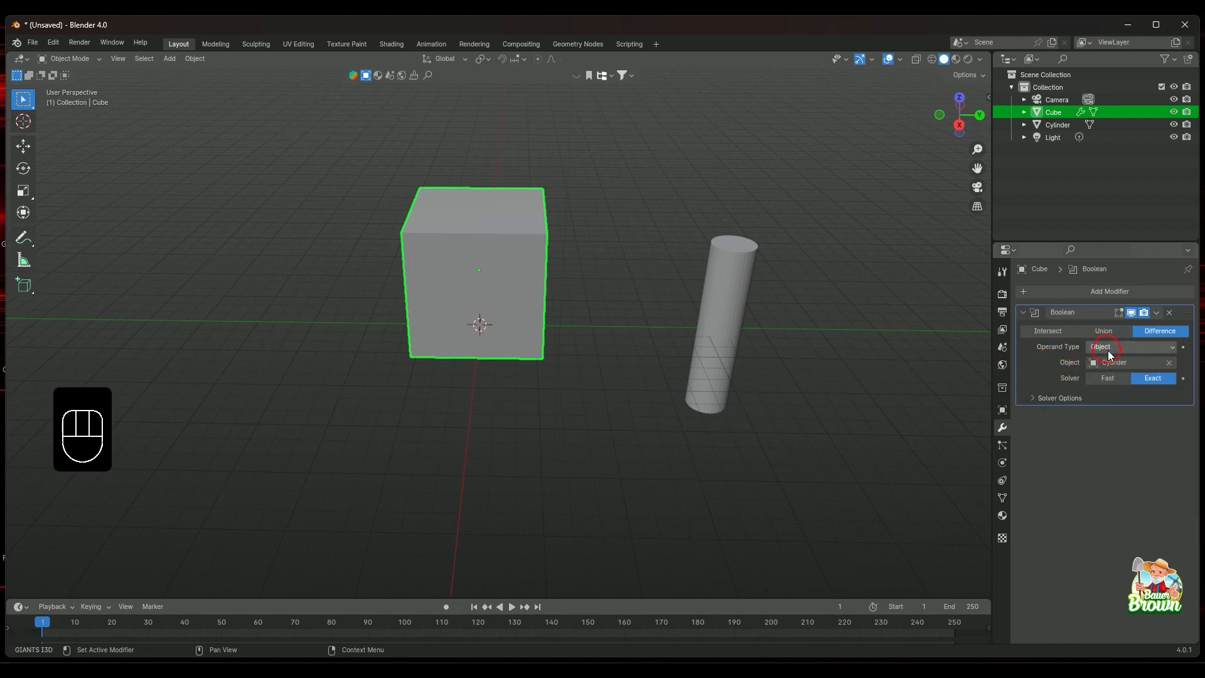
click(1107, 363)
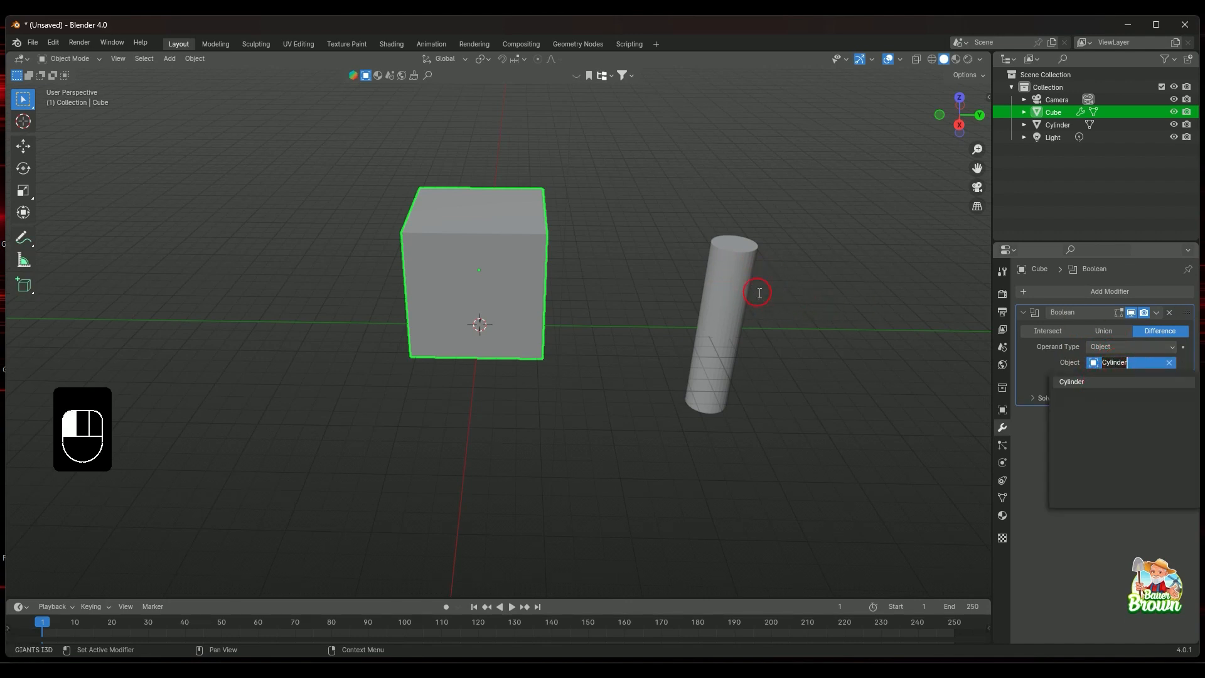
click(735, 268)
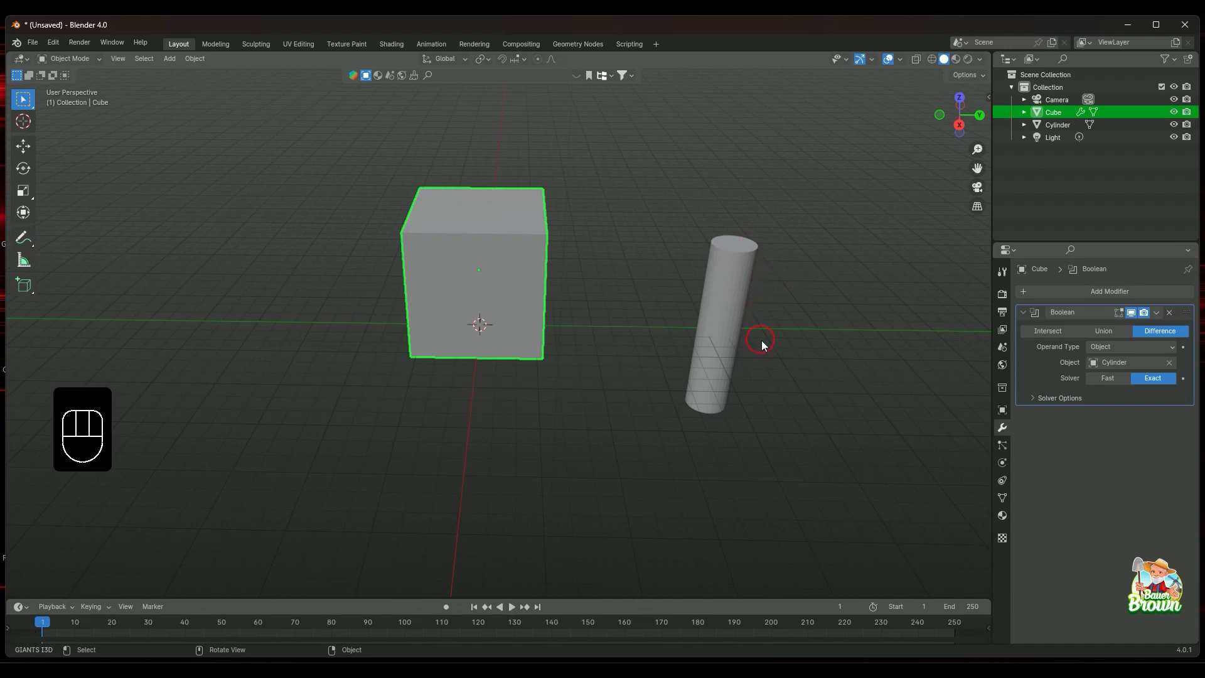
Select the cylinder and move it along the Y axis until it overlaps the cube's nearest side face
middle_drag(820, 435, 798, 404)
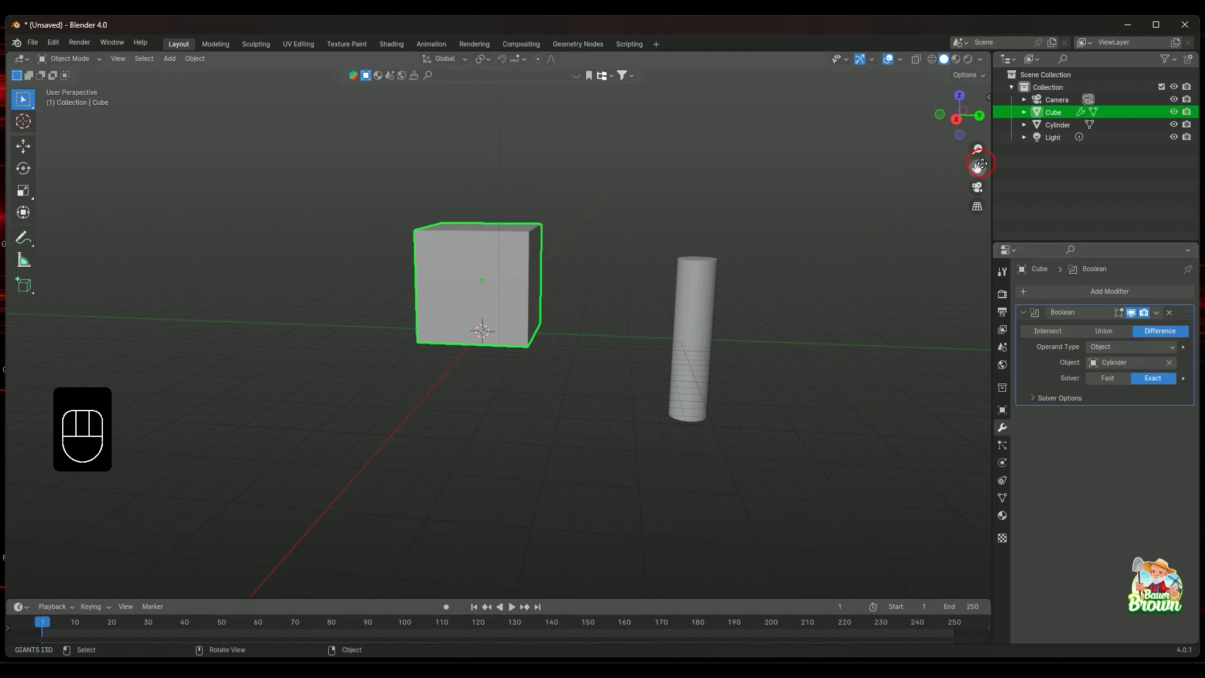
click(1061, 124)
middle_drag(650, 309, 672, 371)
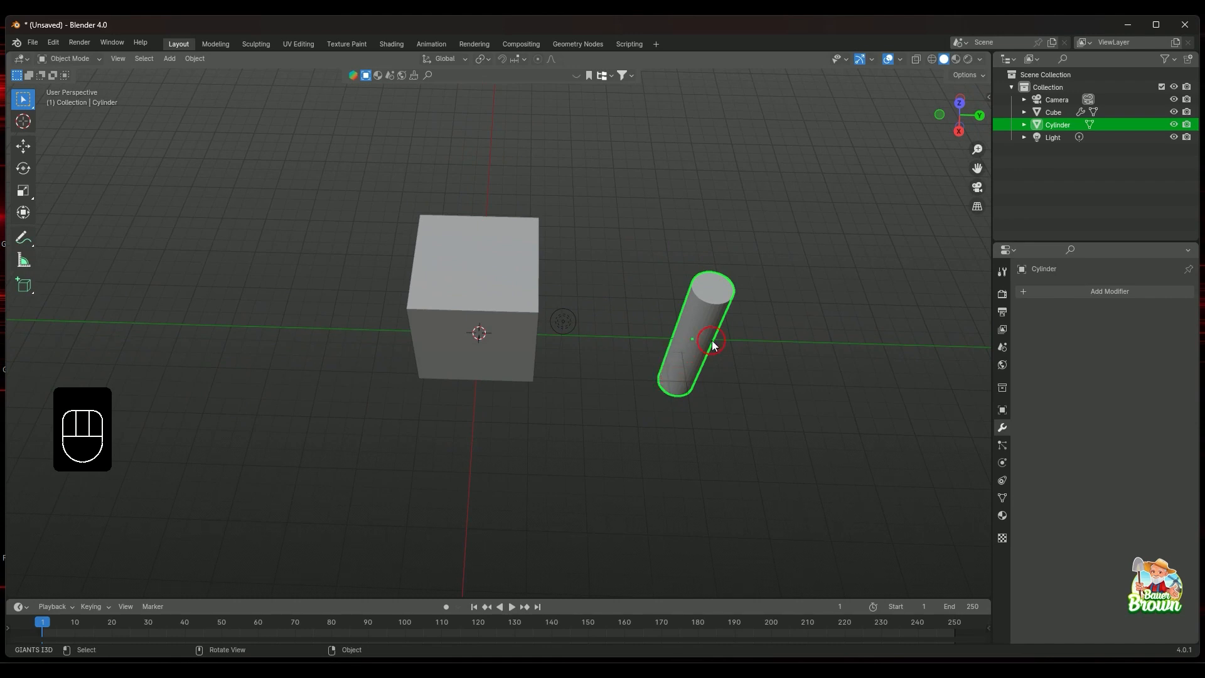
key(g)
key(y)
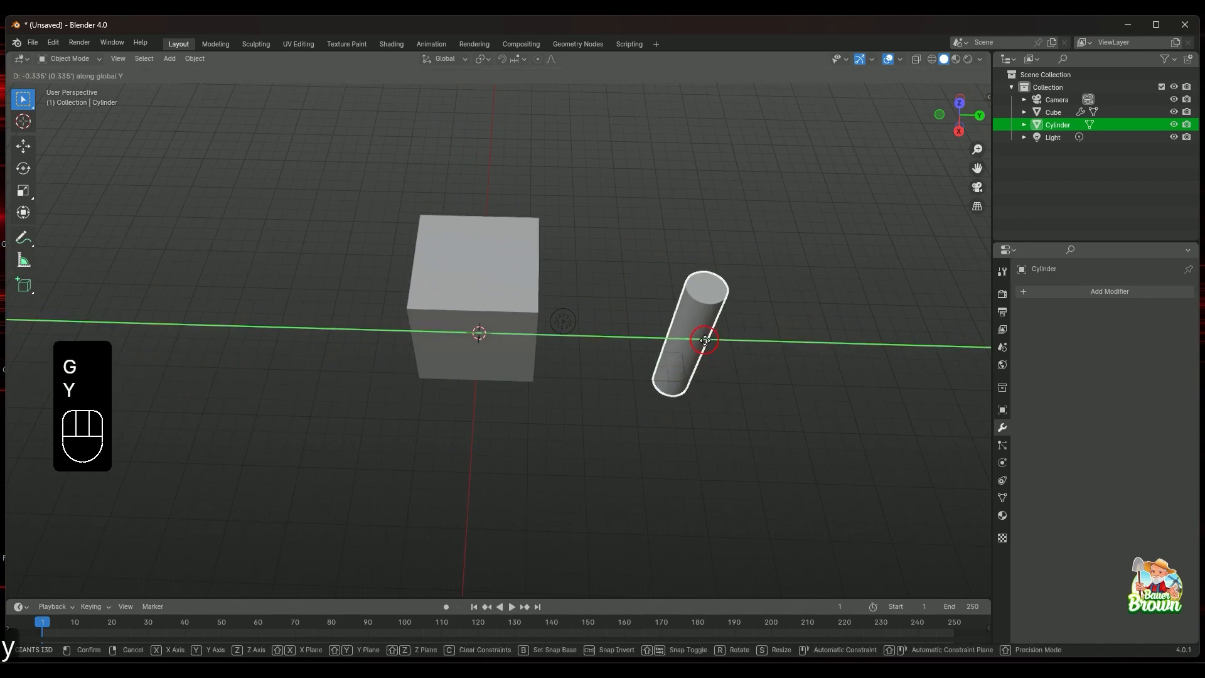
click(568, 330)
Raise the cylinder along the Z axis so it extends past both the top and the bottom of the cube
middle_drag(569, 330, 551, 263)
key(g)
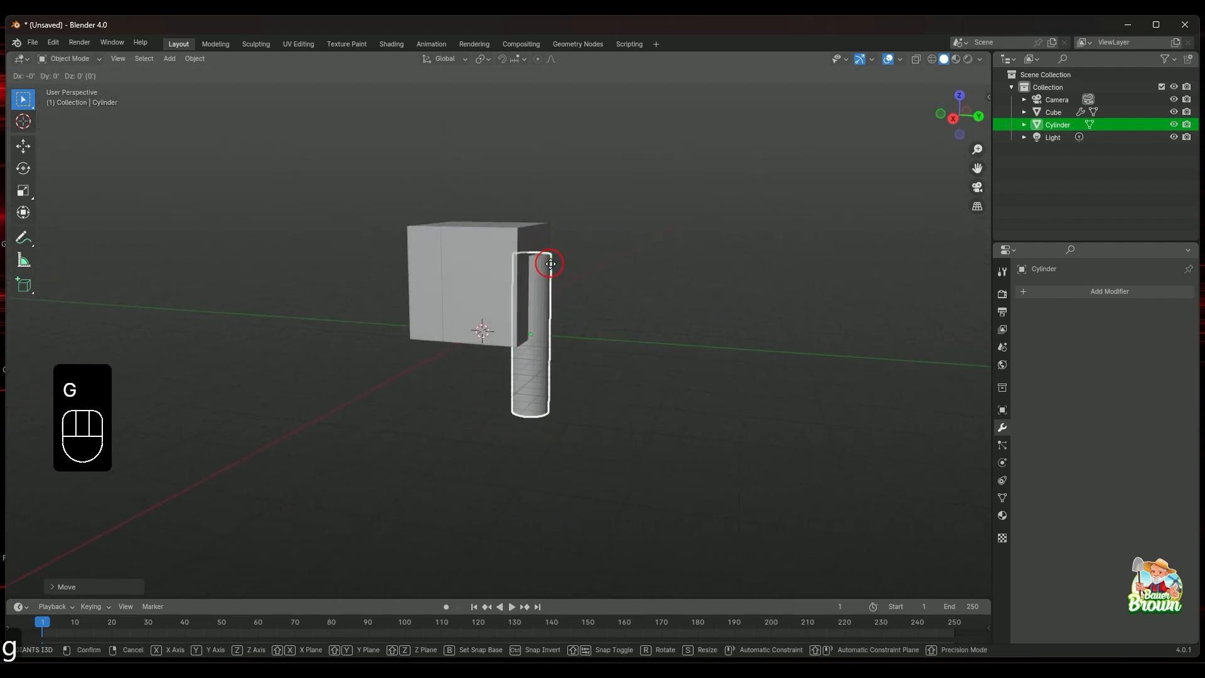
key(z)
click(550, 219)
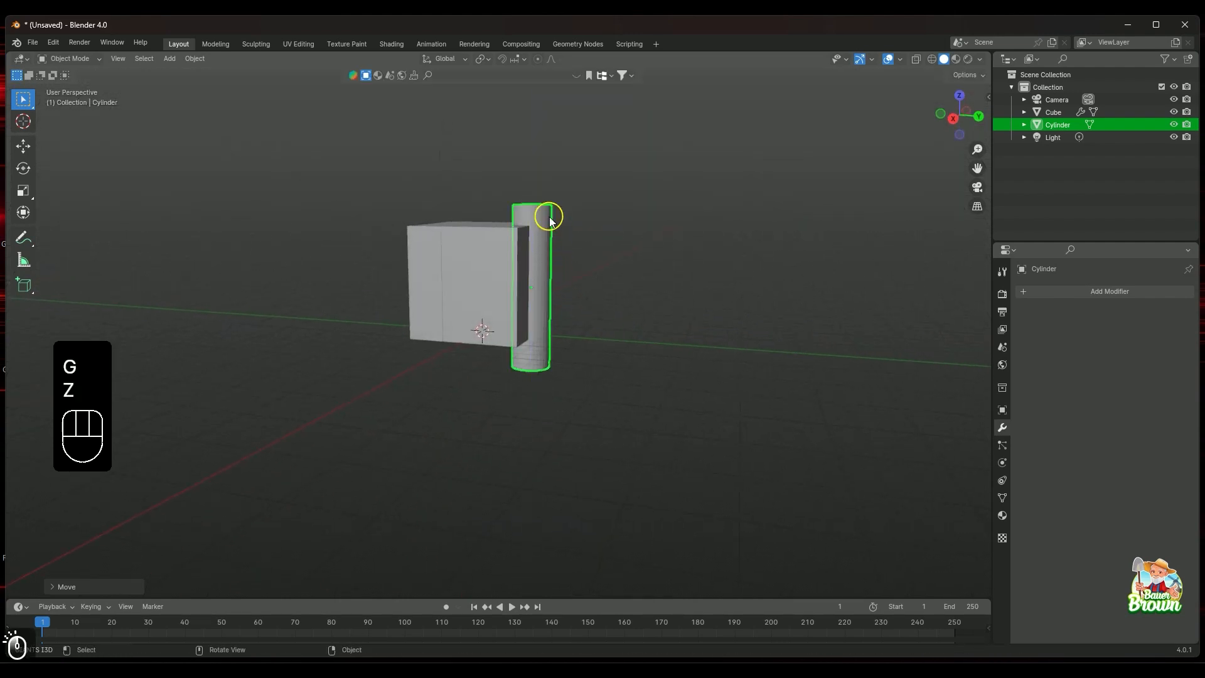
Select the cube and inspect its overlap with the cylinder from above
middle_drag(549, 219, 664, 418)
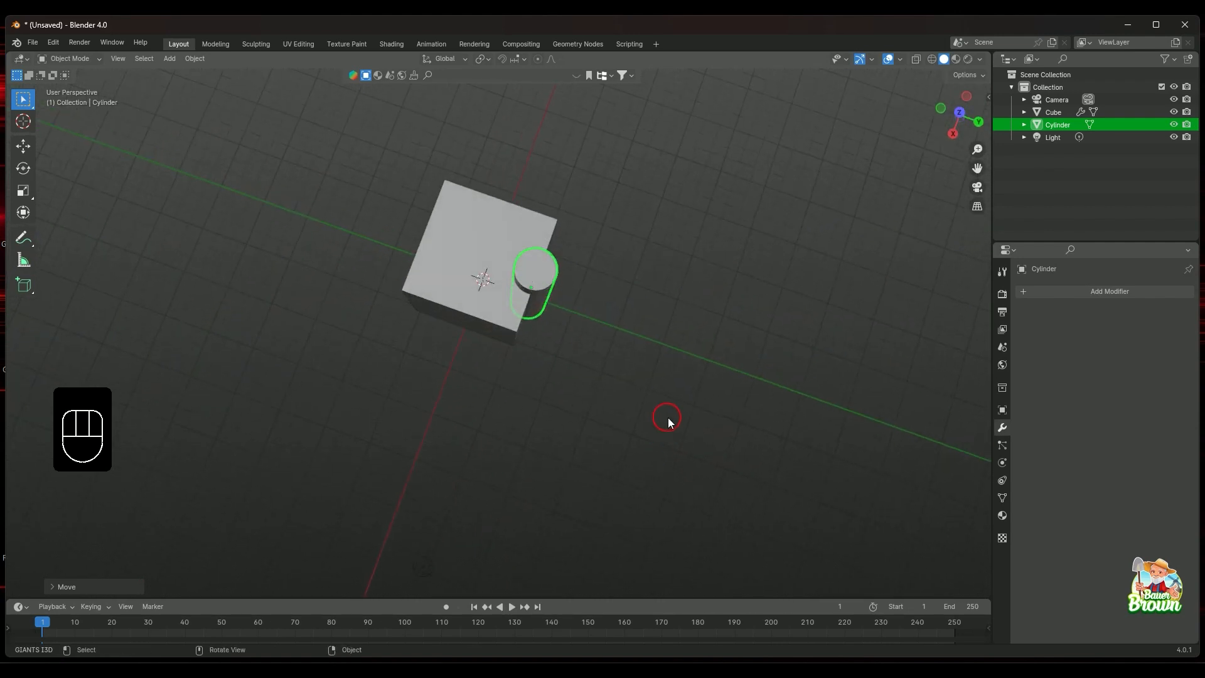
click(1054, 114)
middle_drag(791, 236, 728, 239)
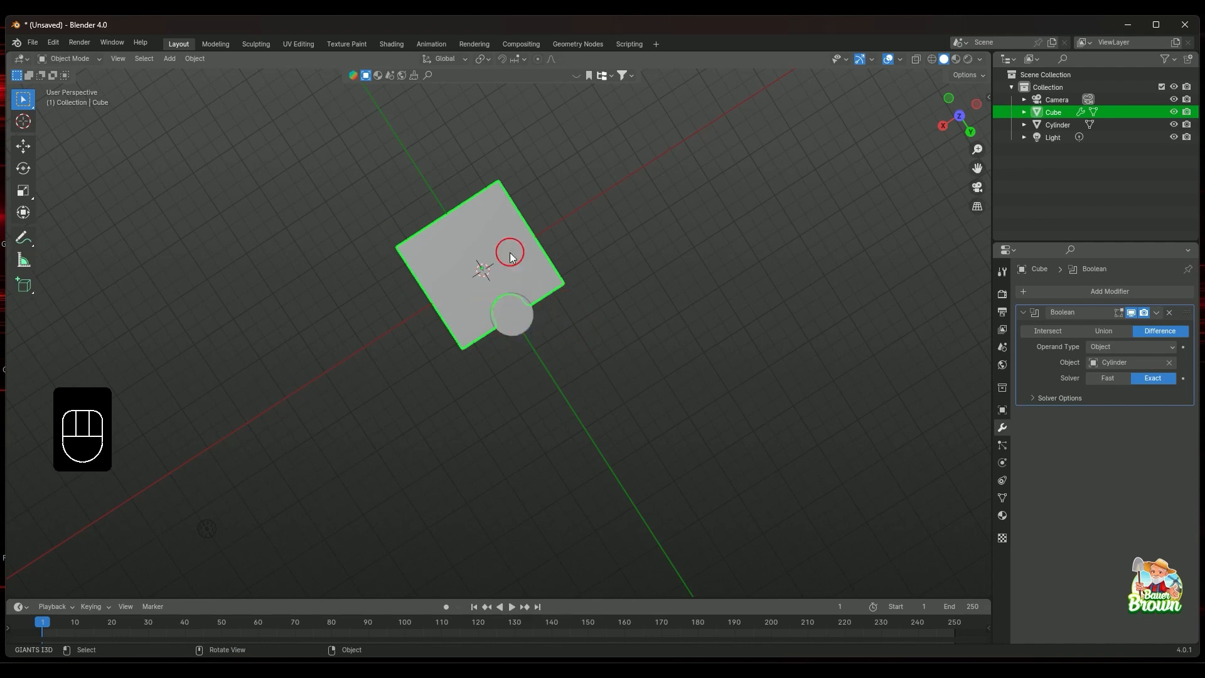
Select the cylinder together with the cube, select only the cube, and examine how the two objects intersect from several angles
shift+click(514, 307)
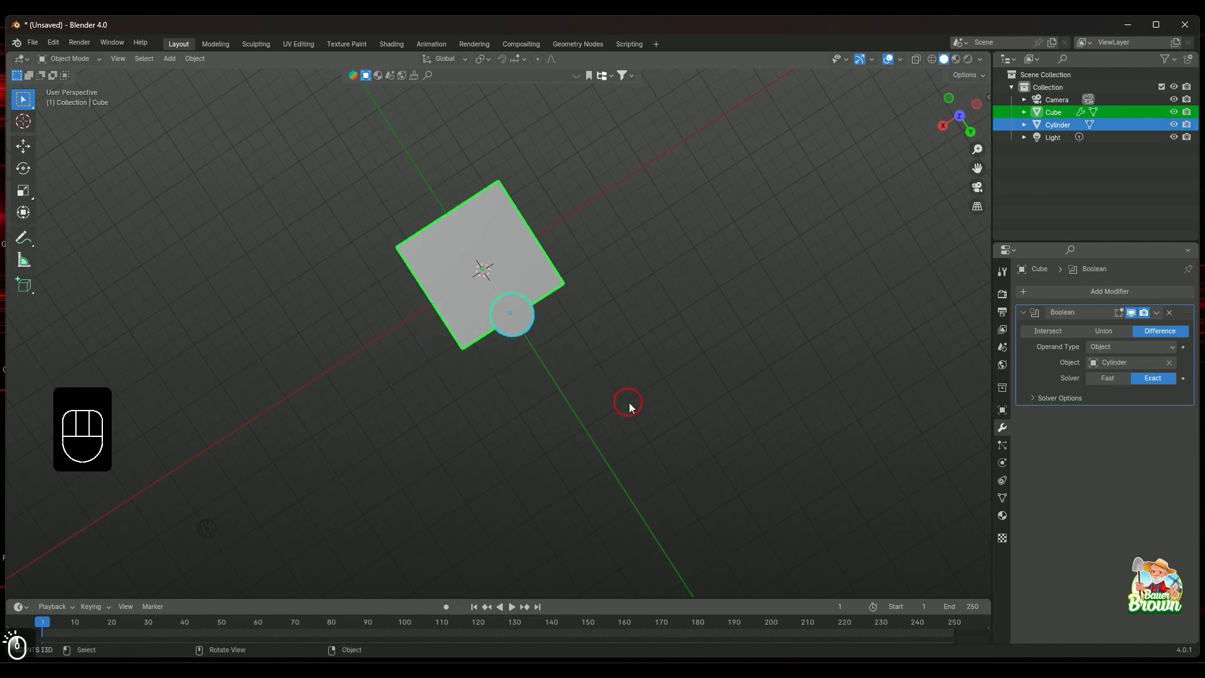
middle_drag(630, 406, 661, 396)
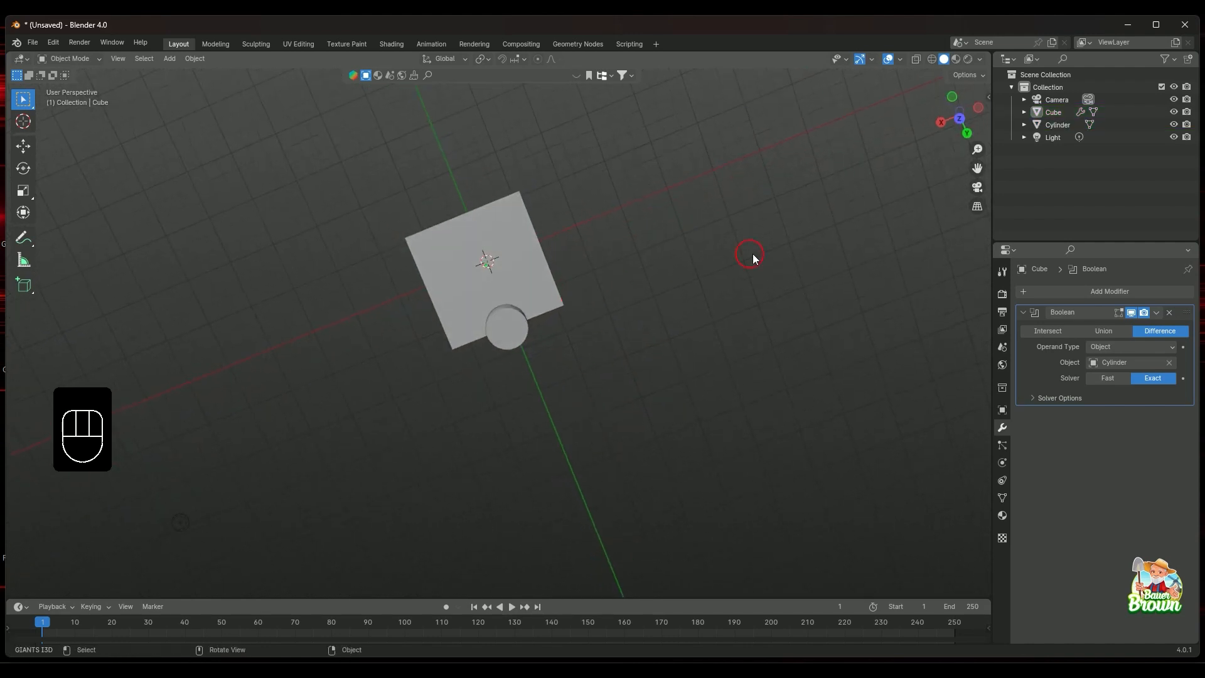
click(1039, 117)
middle_drag(557, 273, 586, 186)
middle_drag(501, 391, 593, 407)
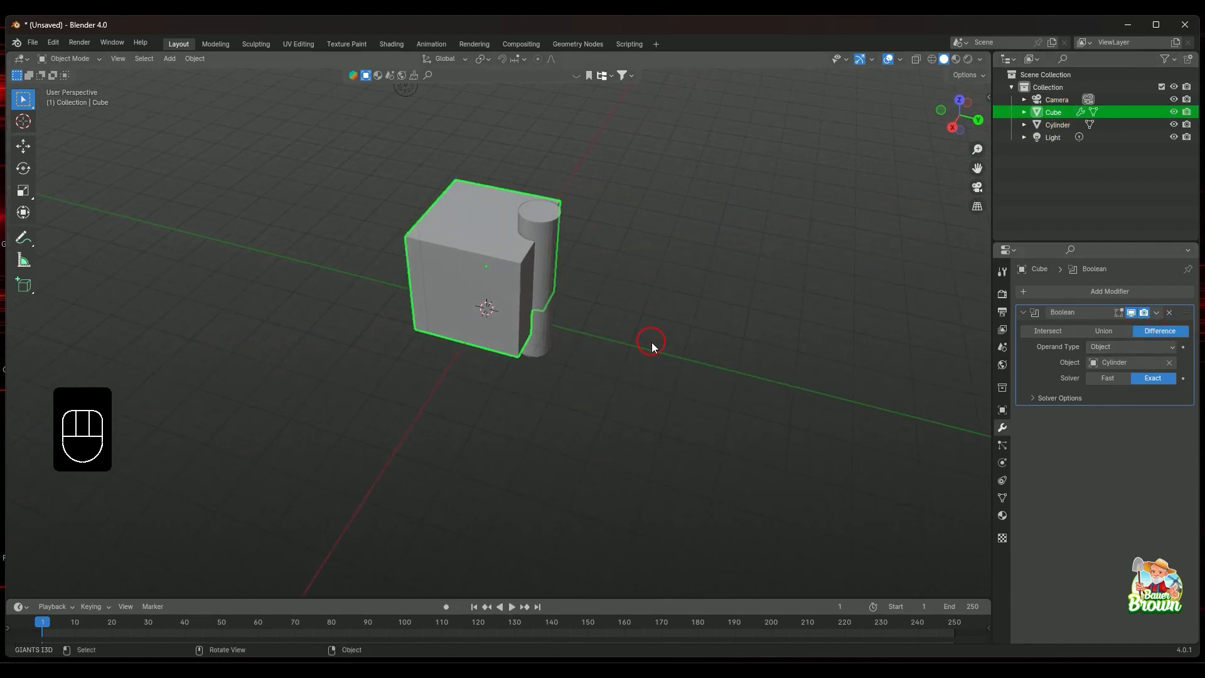
middle_drag(654, 344, 685, 394)
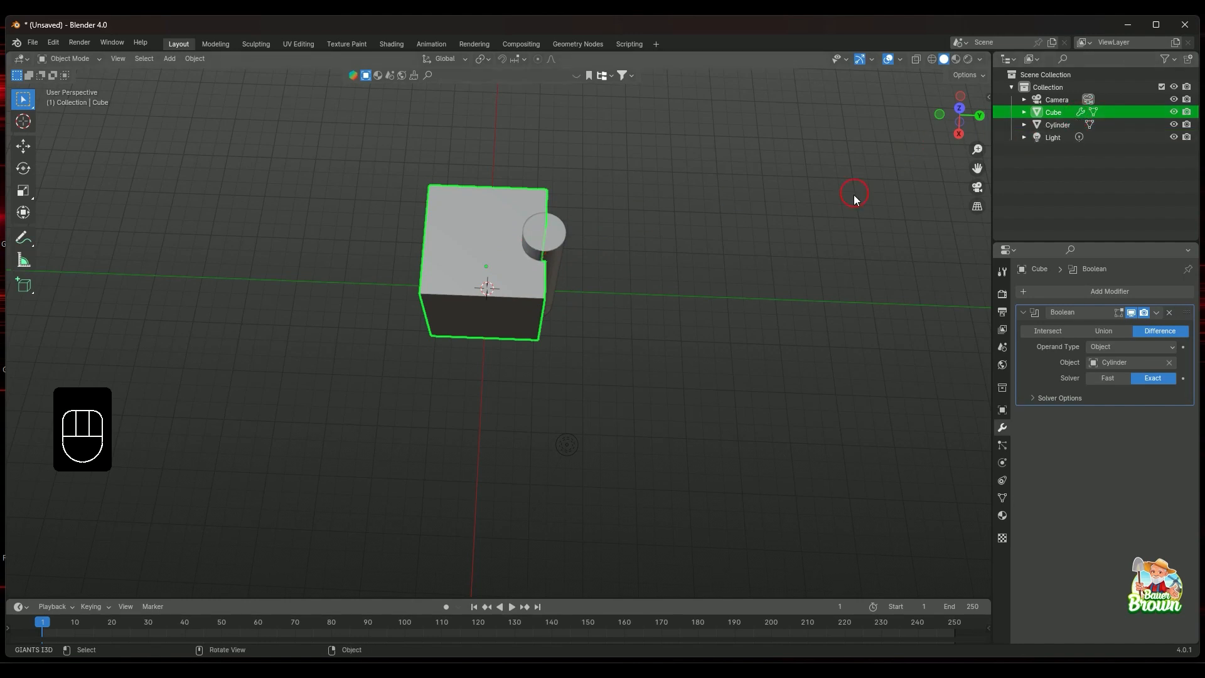
middle_drag(797, 394, 773, 370)
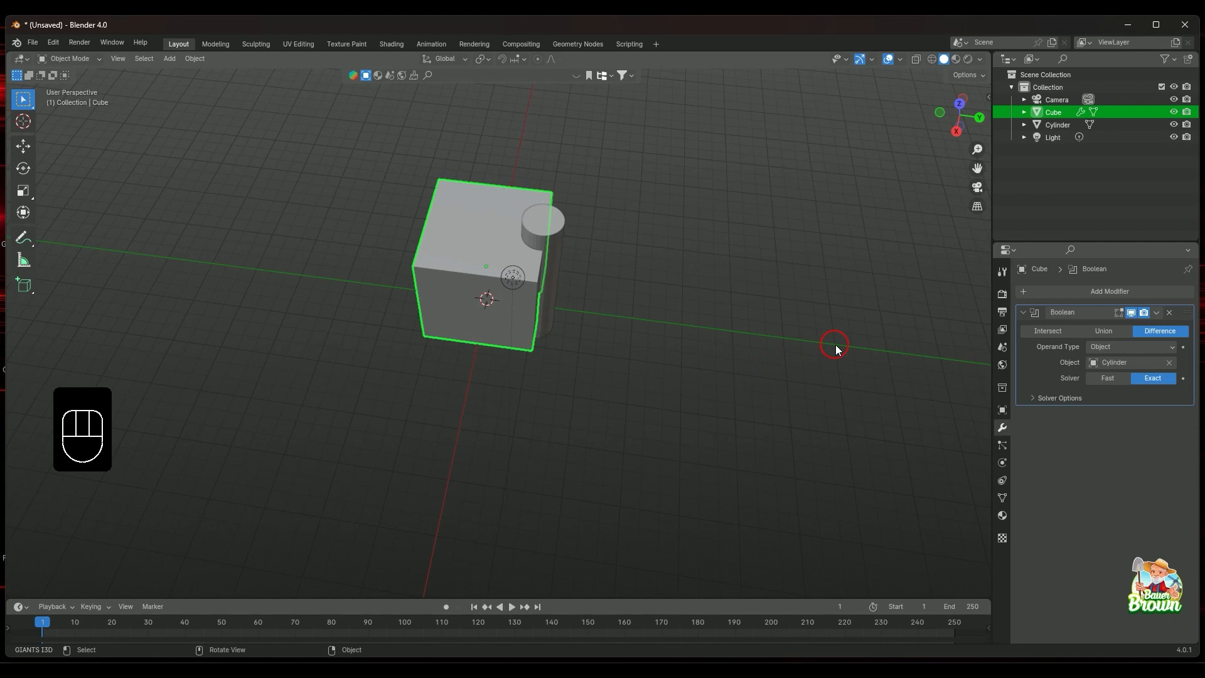
Hide the cylinder to examine the groove cut into the cube's side, and show the cylinder again
click(1173, 124)
middle_drag(747, 295, 705, 249)
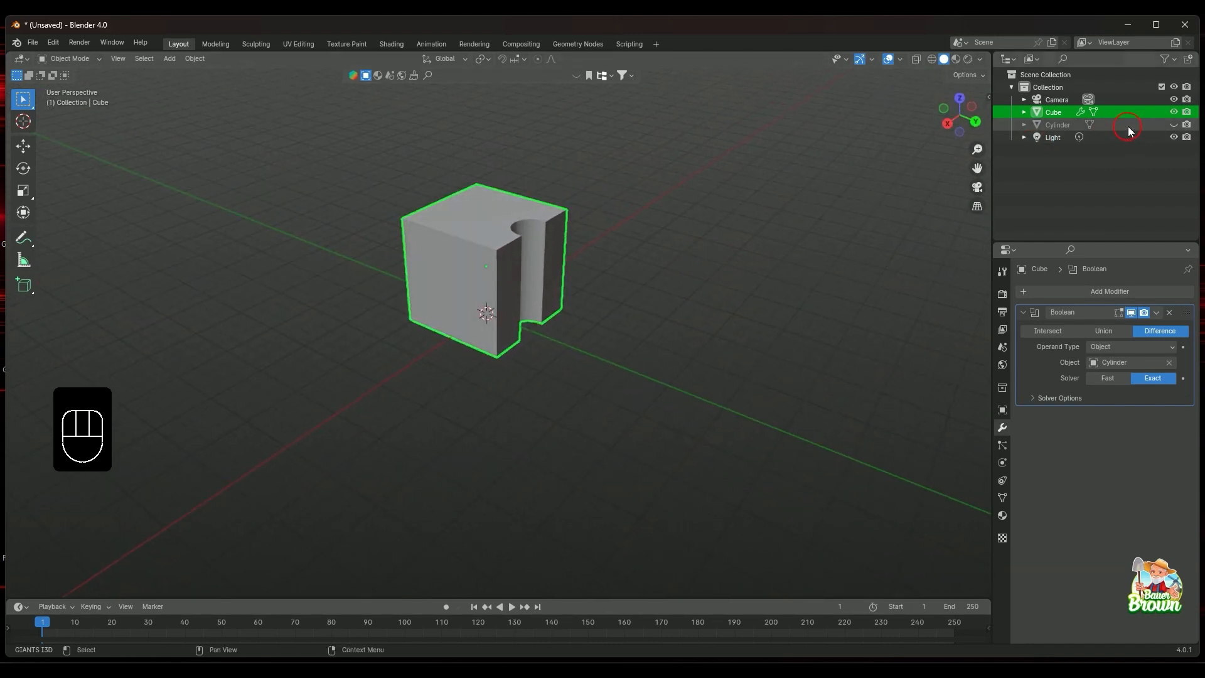
click(1173, 124)
middle_drag(645, 329, 718, 347)
Select the cylinder and rotate it 90 degrees about the X axis
click(1074, 128)
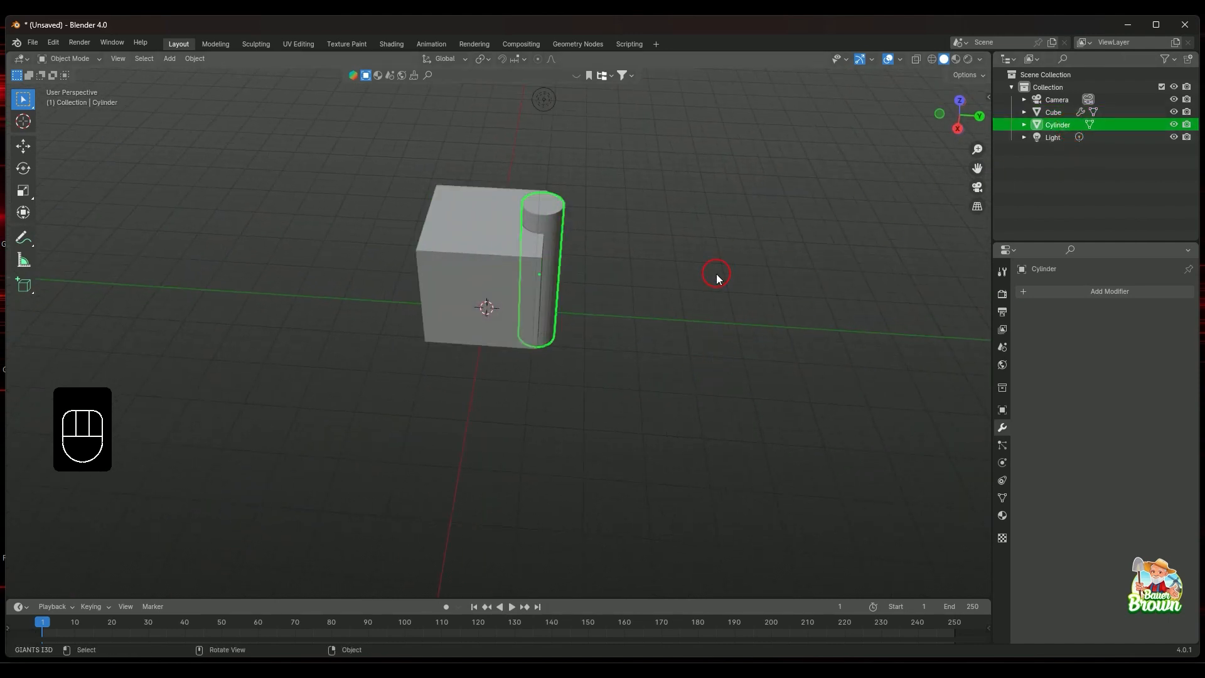
key(r)
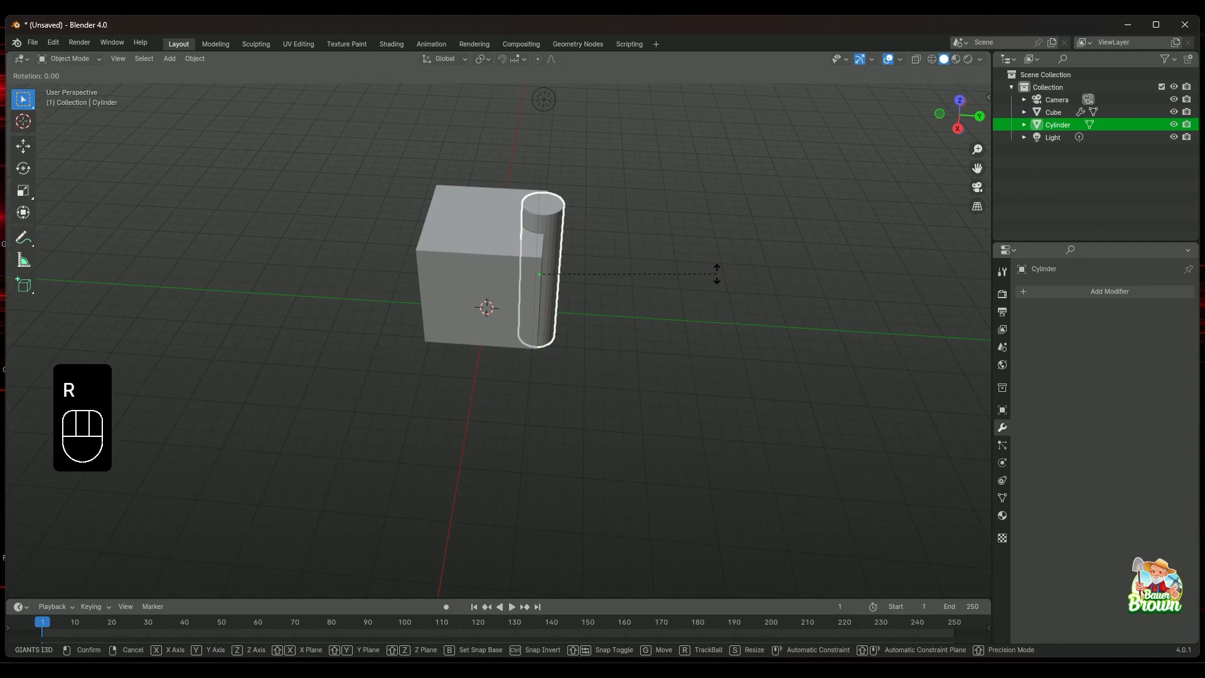
key(x)
key(KP_9)
key(KP_0)
key(KP_Enter)
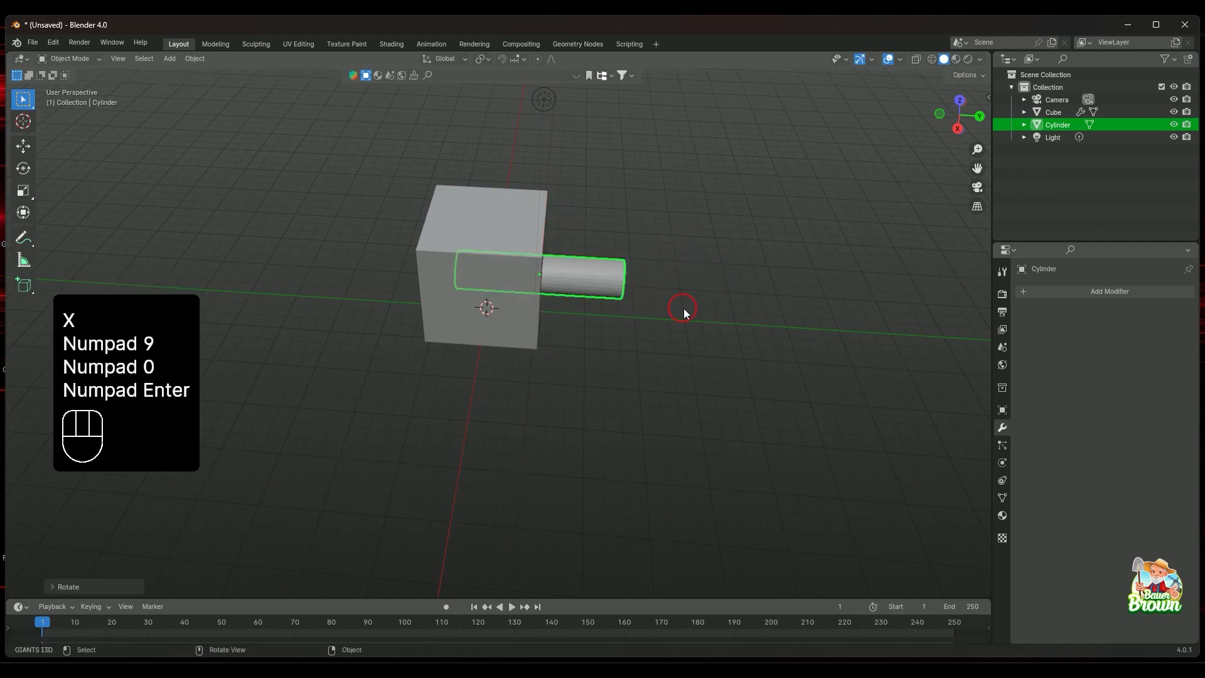
Move the cylinder along the Y axis until it passes through the cube and protrudes from both opposite faces
middle_drag(683, 307, 711, 318)
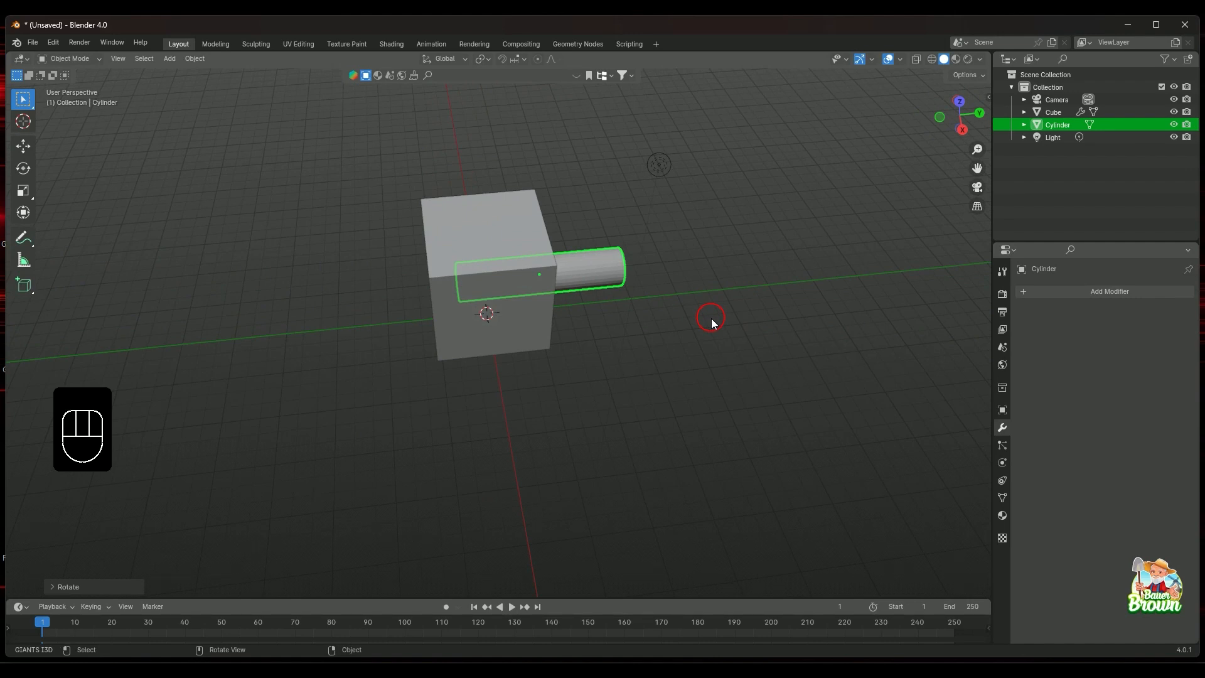
key(g)
key(y)
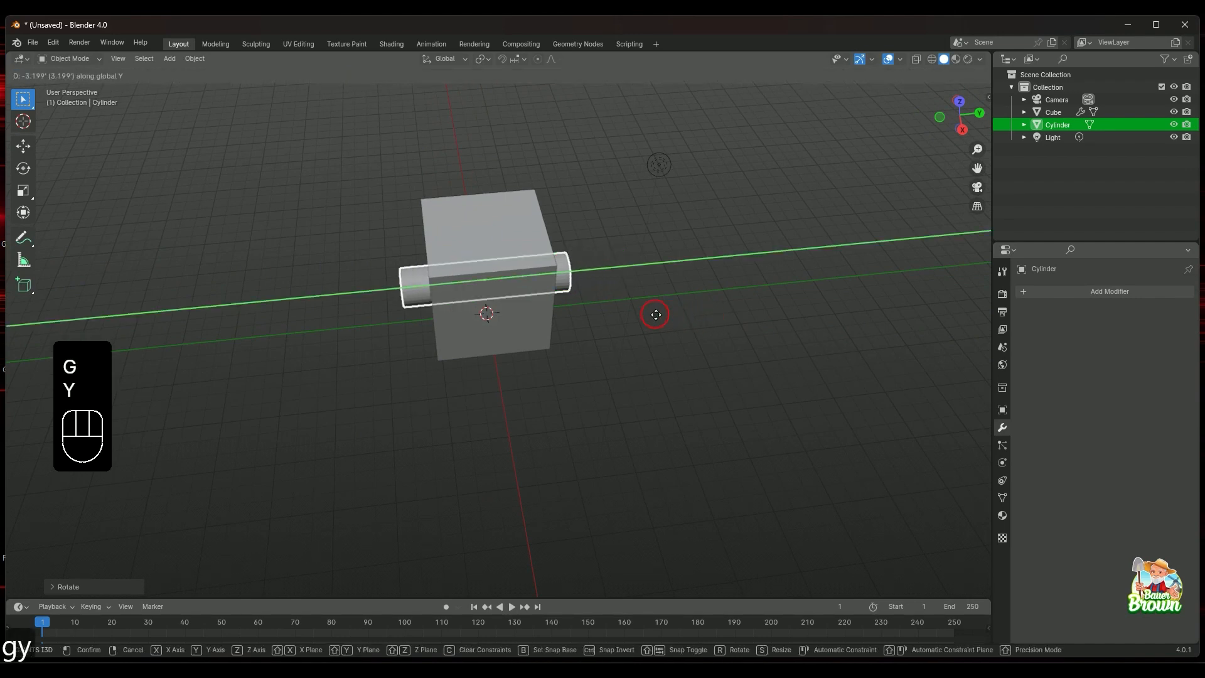
click(661, 322)
middle_drag(661, 321, 592, 323)
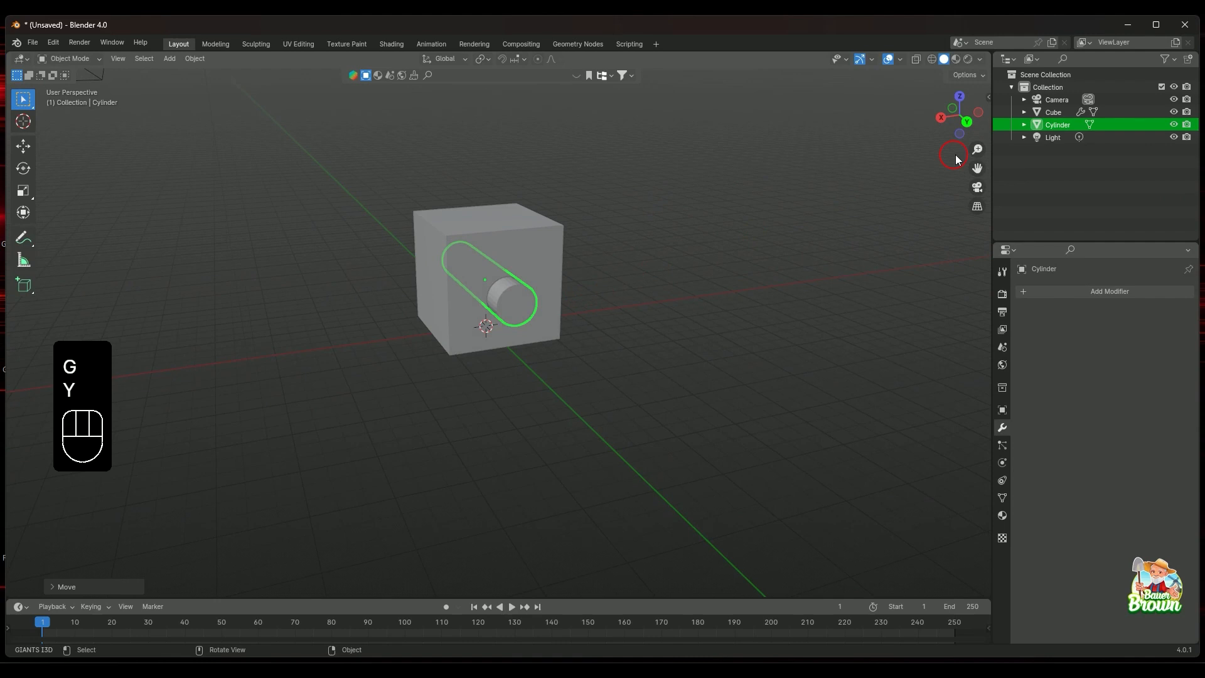
Hide the cylinder to examine the round hole through the cube from several angles, and unhide it again
click(1173, 124)
middle_drag(721, 276, 622, 376)
scroll(609, 330, up, 4)
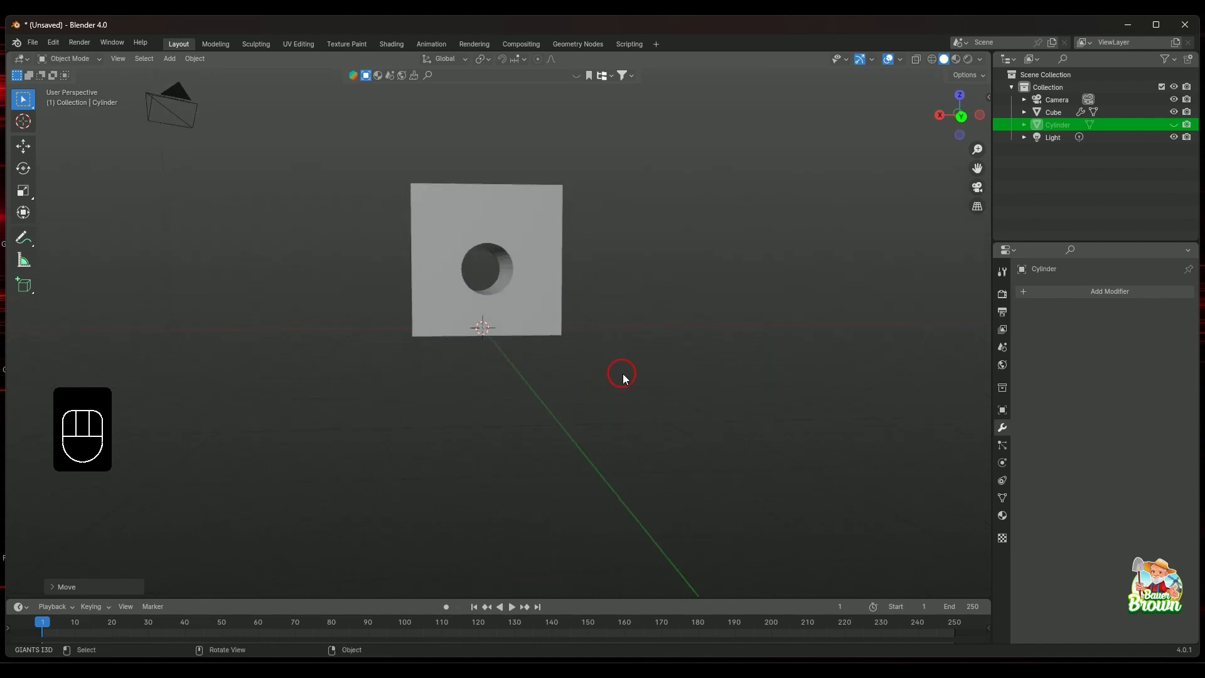
mouse_move(702, 343)
middle_down()
mouse_move(685, 382)
mouse_move(683, 353)
middle_up()
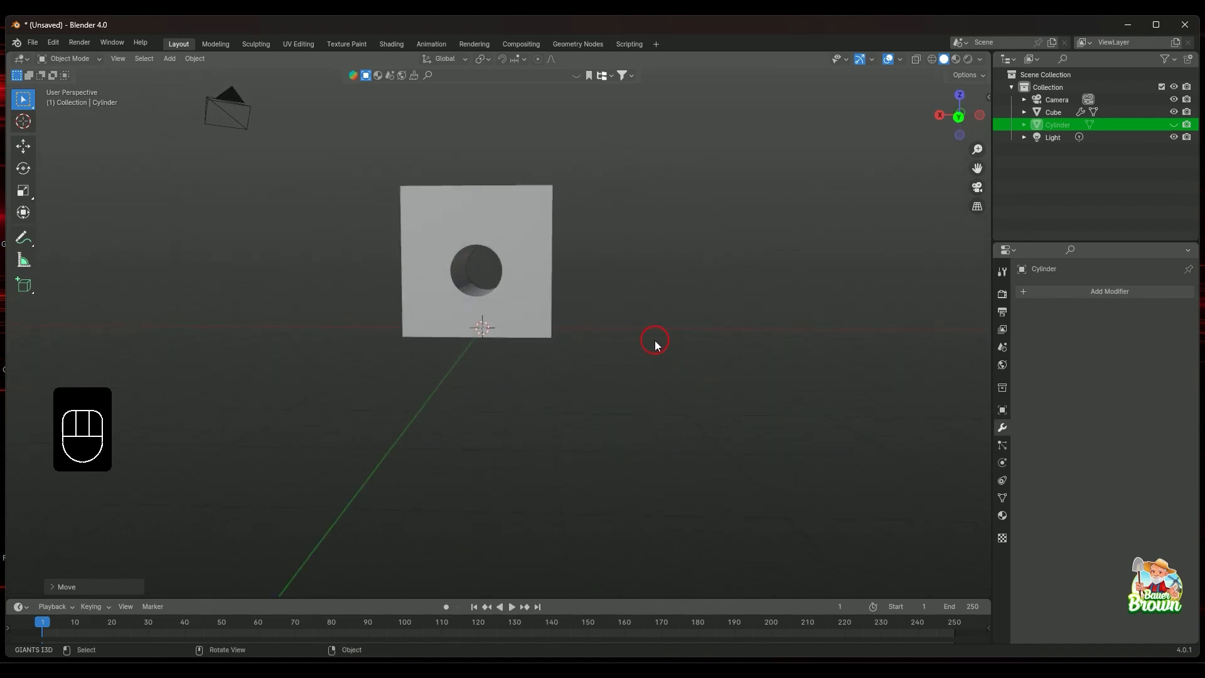
shift+middle_drag(671, 299, 655, 400)
scroll(656, 411, up, 3)
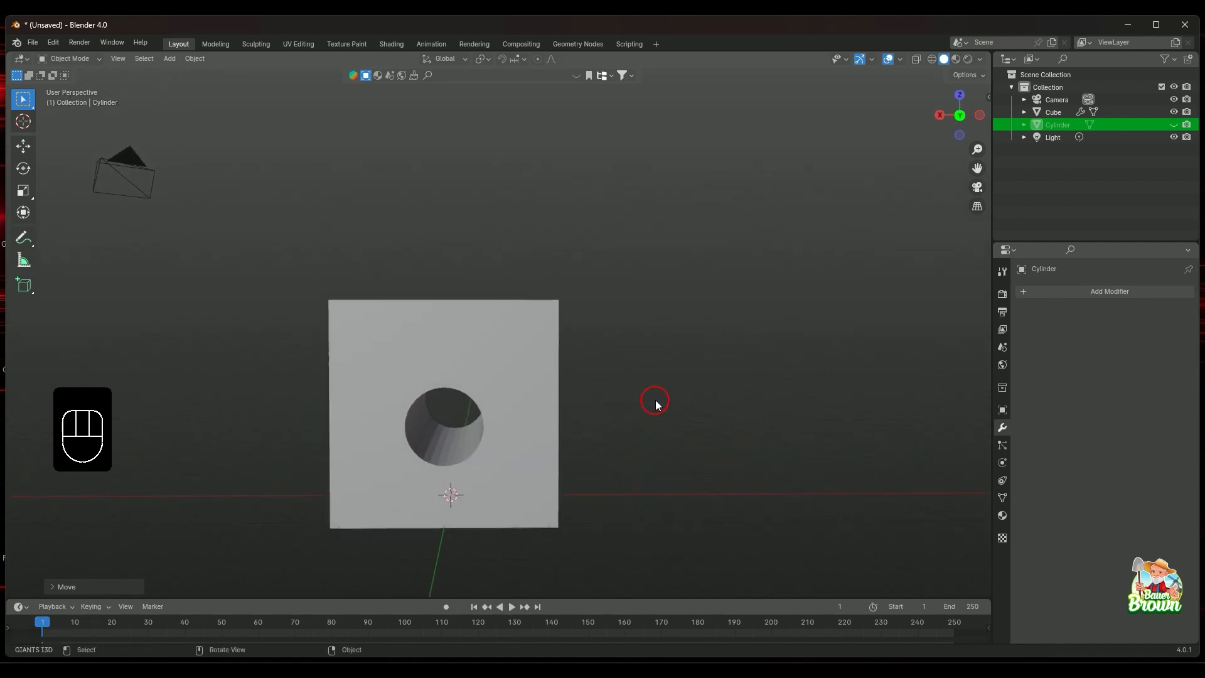
scroll(613, 401, down, 3)
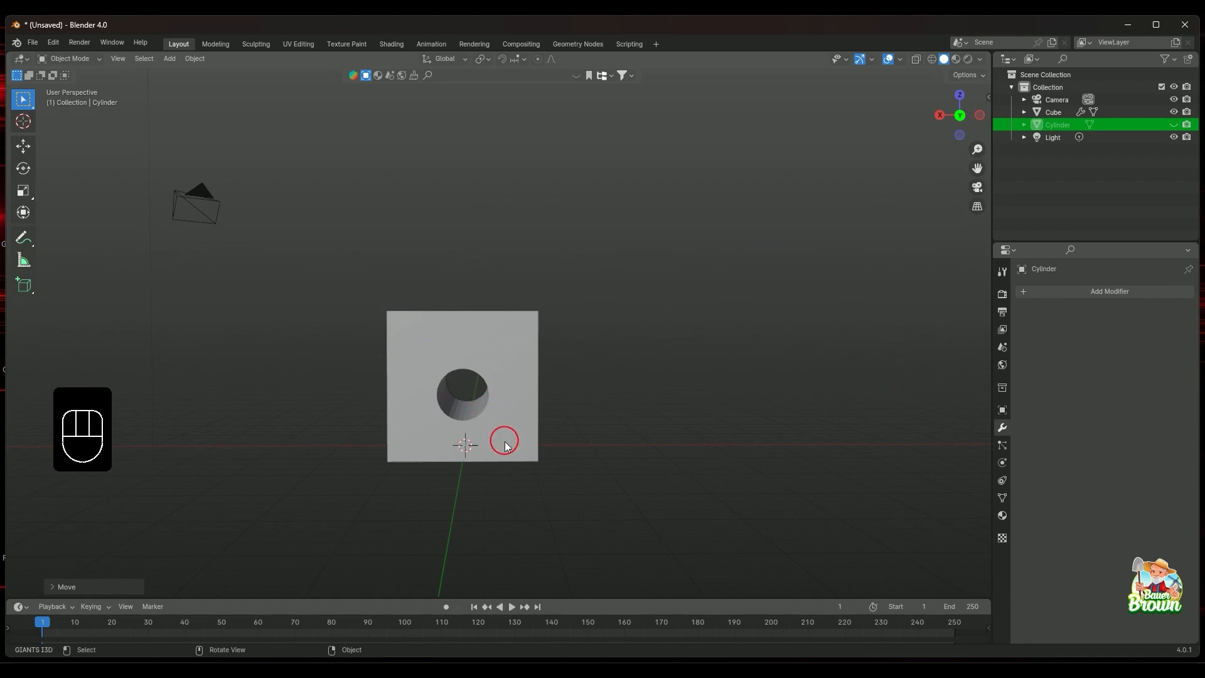
middle_drag(507, 445, 538, 458)
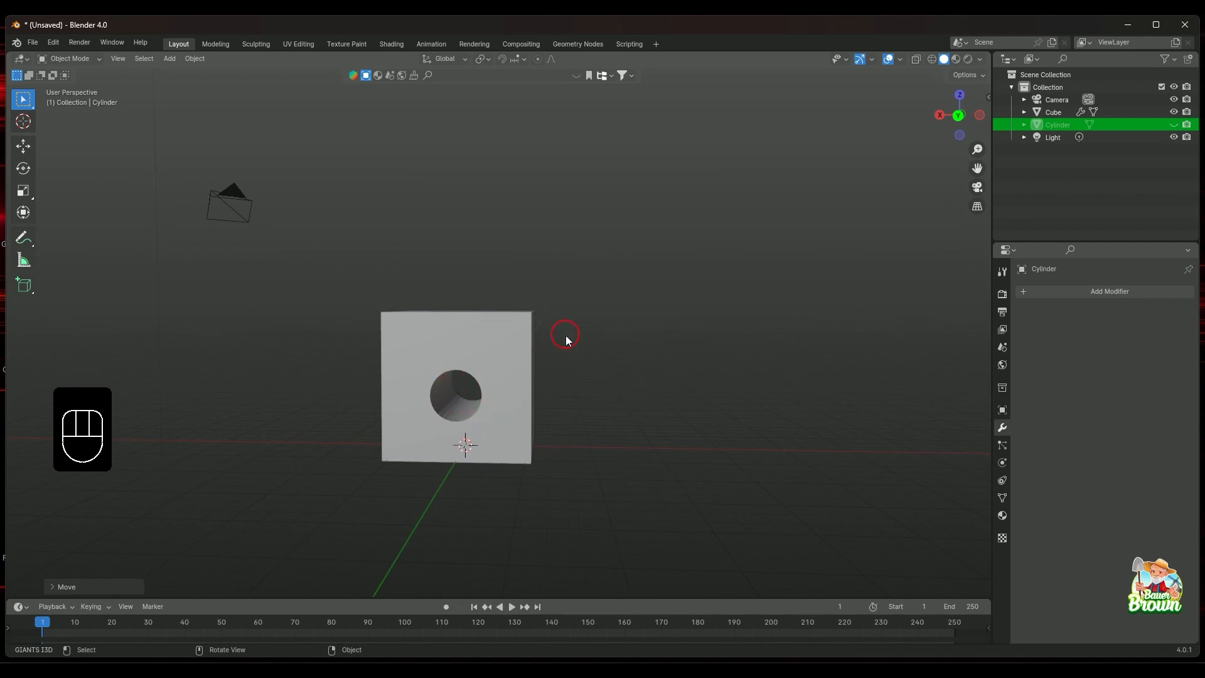
middle_drag(529, 367, 579, 446)
shift+middle_drag(643, 368, 701, 439)
scroll(615, 453, down, 1)
scroll(645, 452, up, 2)
scroll(642, 463, down, 2)
middle_drag(664, 487, 670, 462)
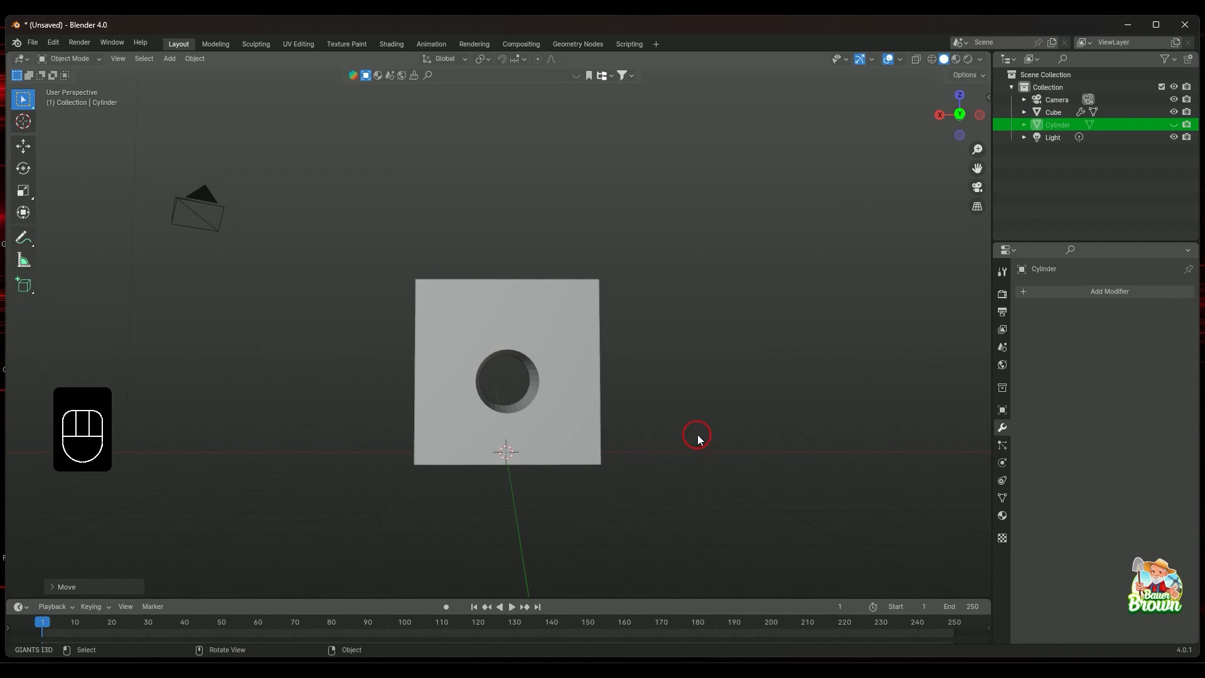
middle_drag(734, 493, 675, 449)
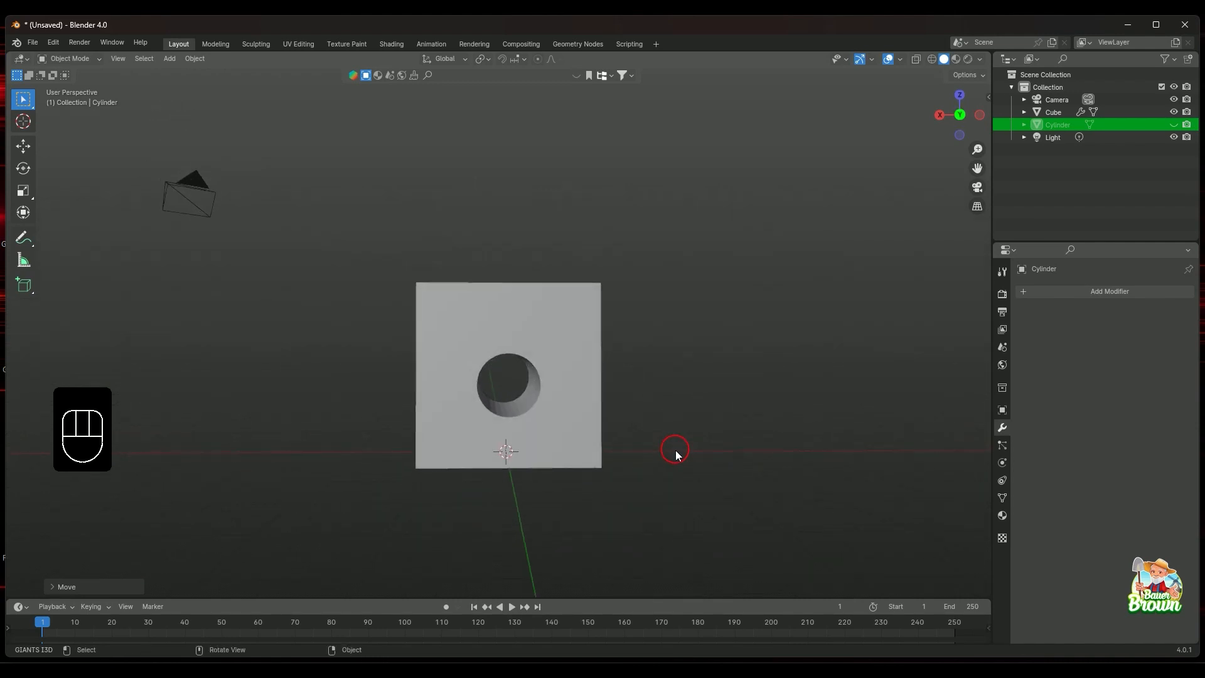
key(alt+h)
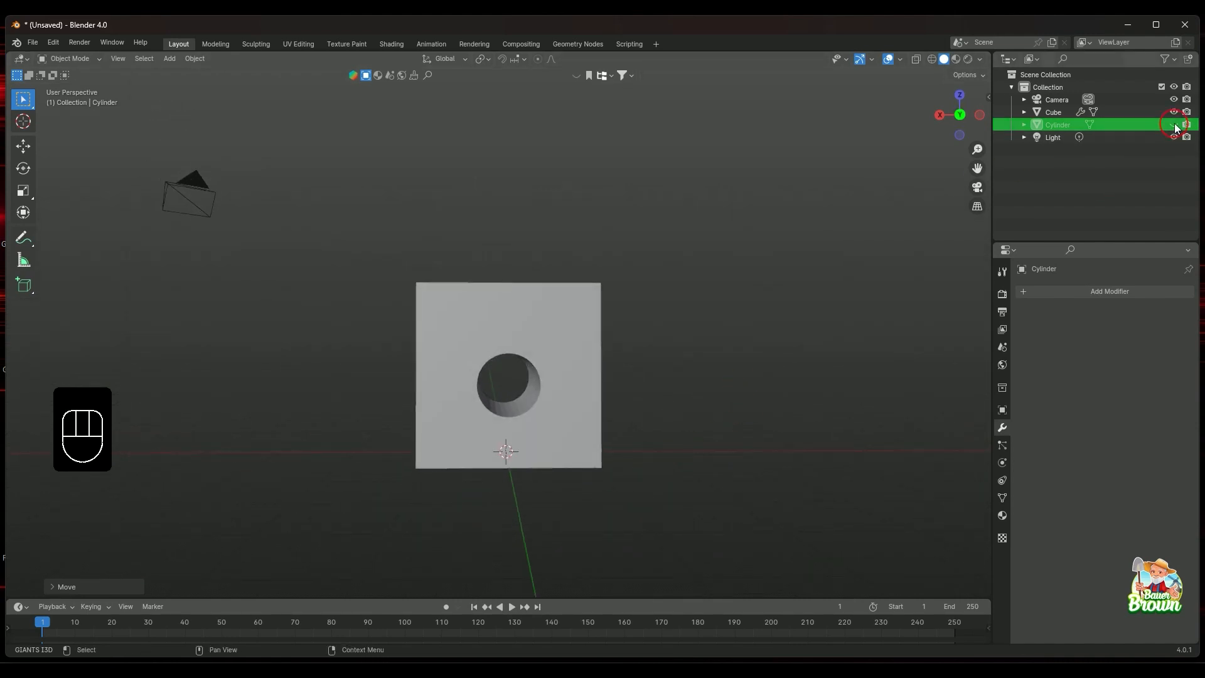
Select the cylinder and move it freely sideways until it partly emerges from the cube's adjacent side face
middle_drag(795, 307, 642, 352)
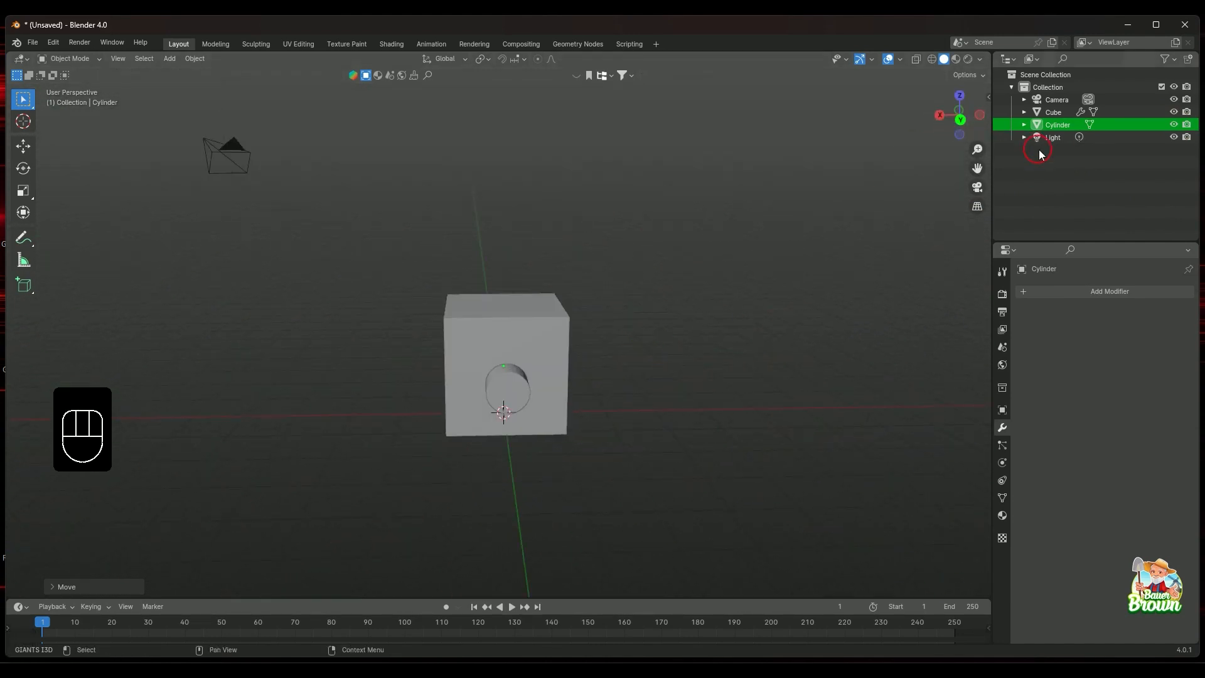
click(1053, 112)
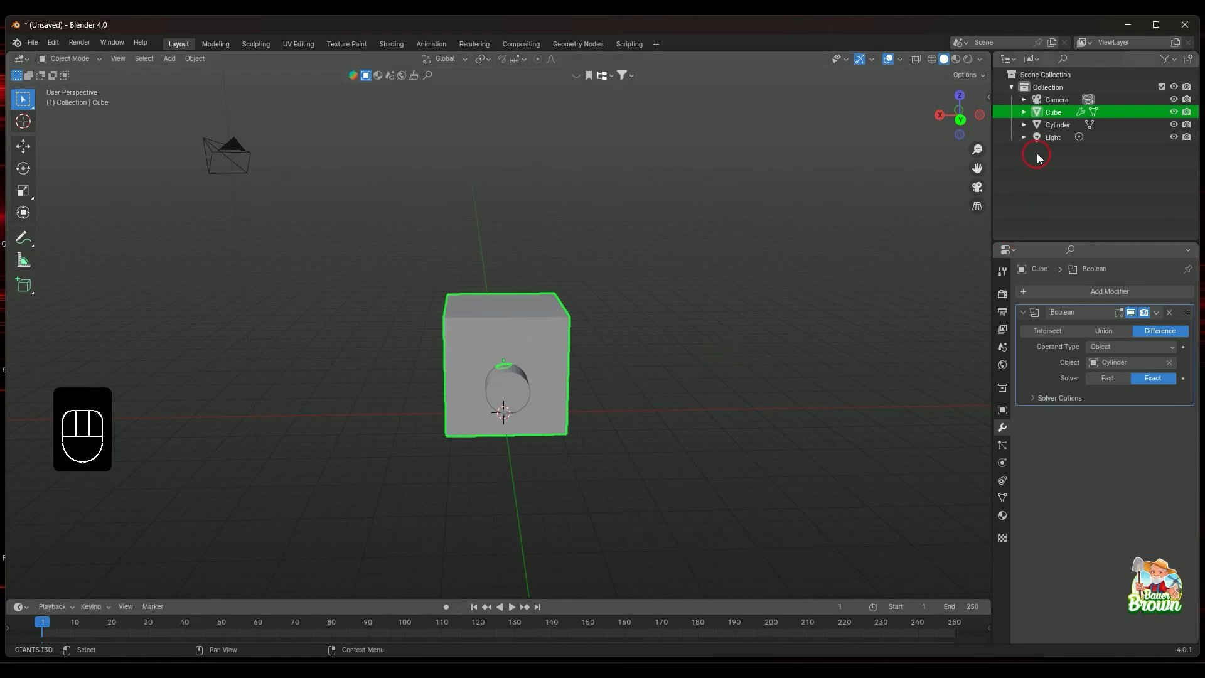
click(1055, 125)
middle_drag(739, 321, 776, 345)
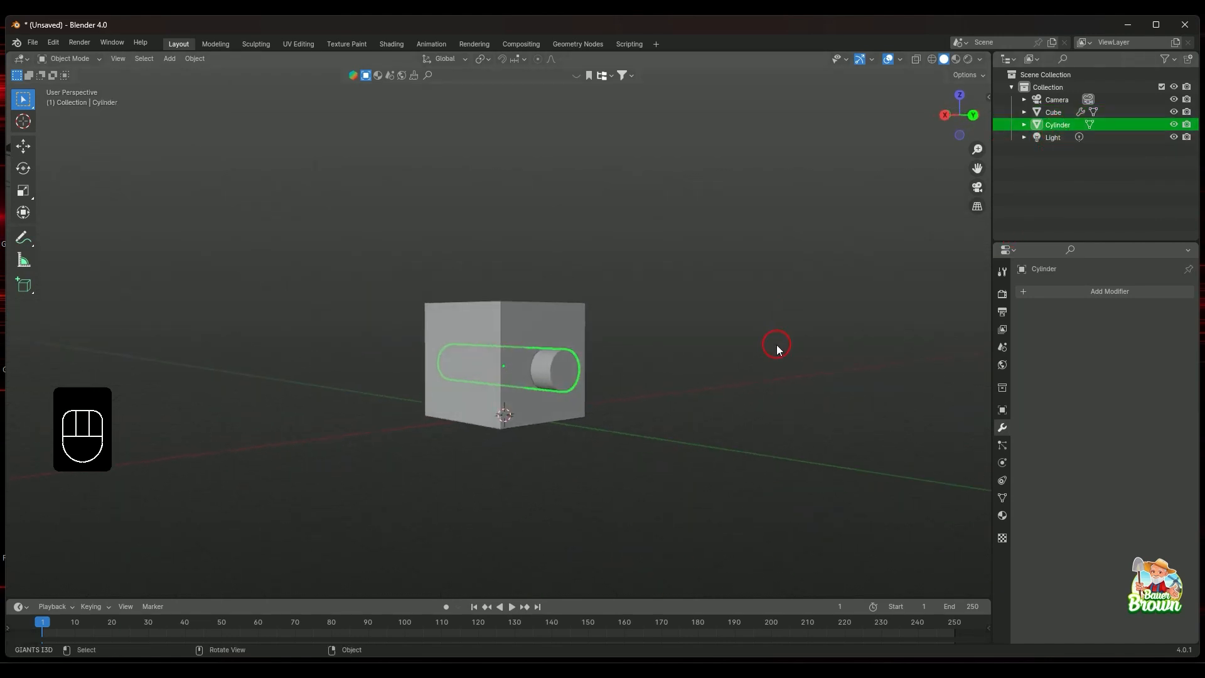
key(g)
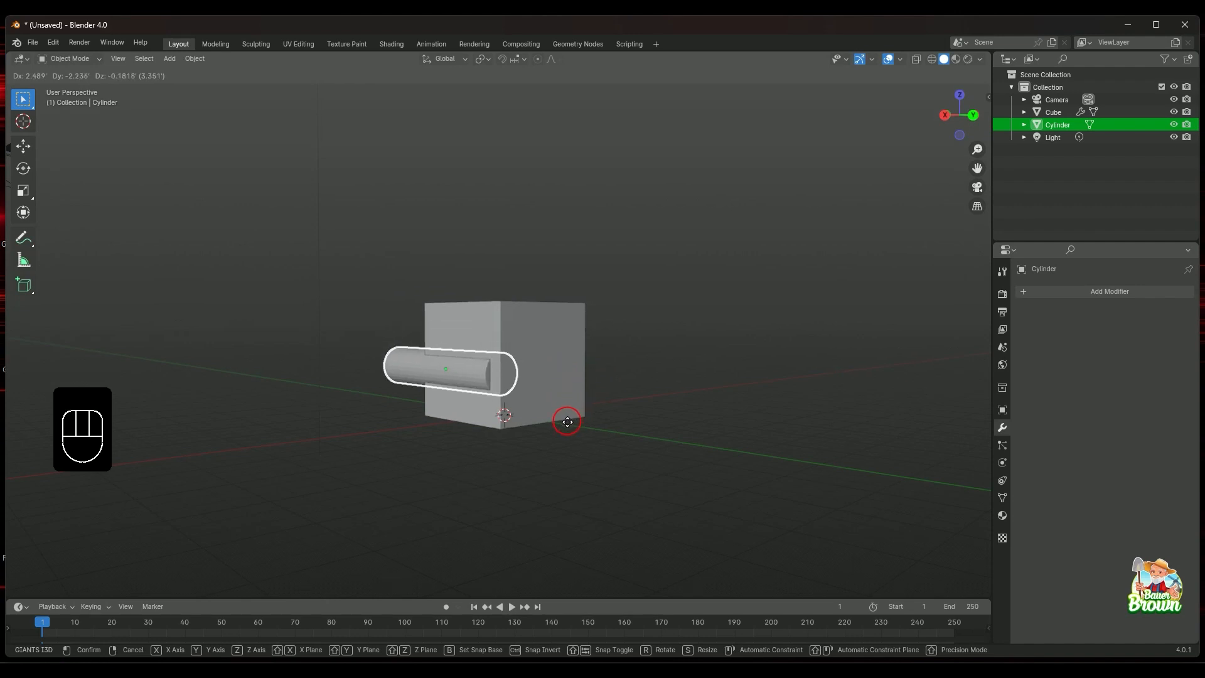
click(578, 404)
Shift the cylinder along the Y axis so its length spans the cube's whole side face
middle_drag(578, 404, 637, 461)
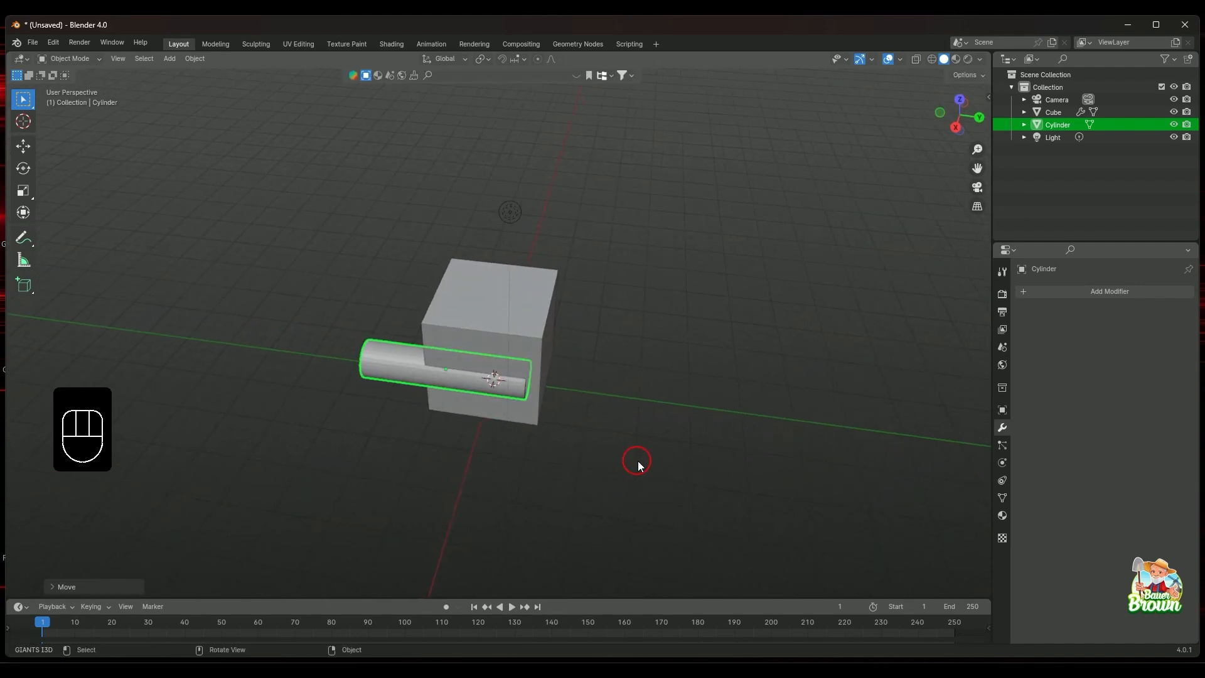
key(g)
key(y)
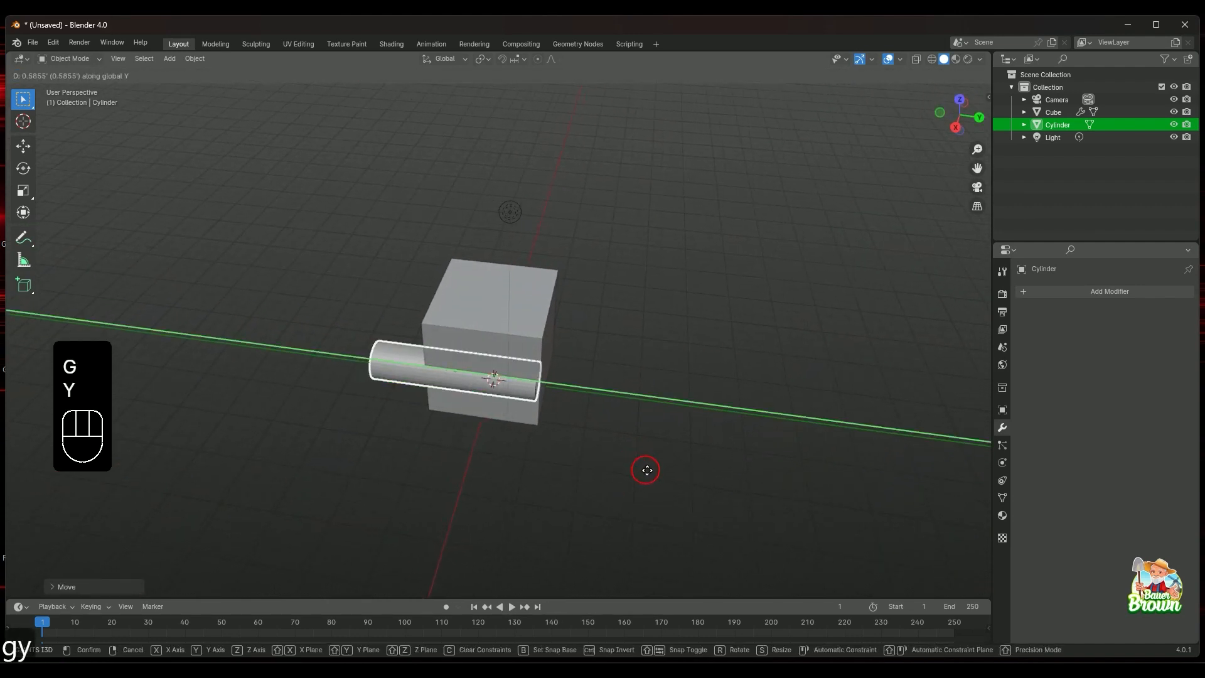
click(675, 482)
middle_drag(673, 482, 585, 419)
middle_drag(451, 381, 678, 422)
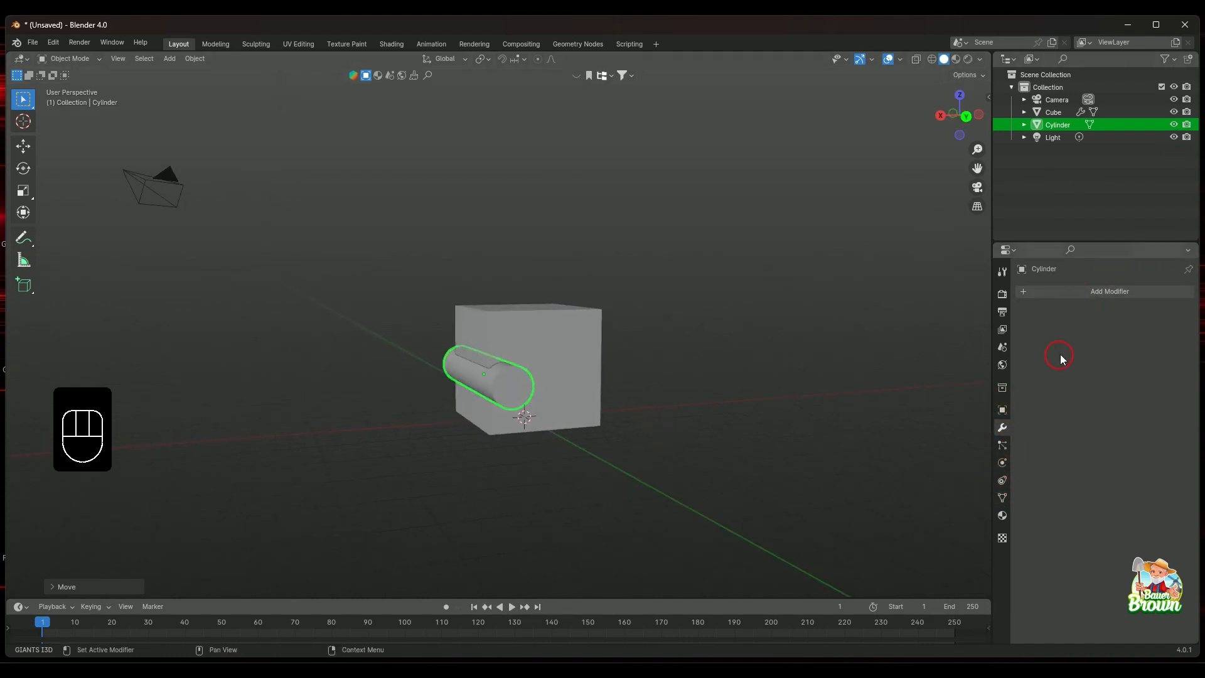
Select the cube, hide the cylinder to examine the horizontal groove in the side face, and show the cylinder again
click(1054, 111)
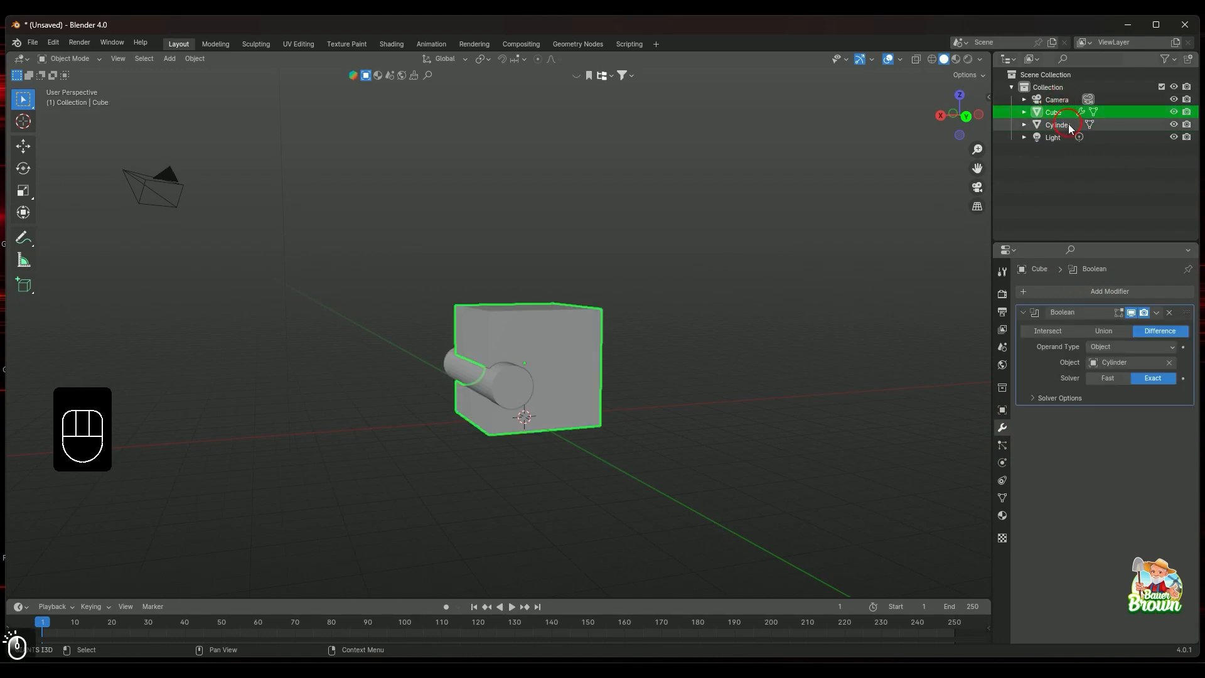
click(1173, 124)
middle_drag(728, 320, 702, 326)
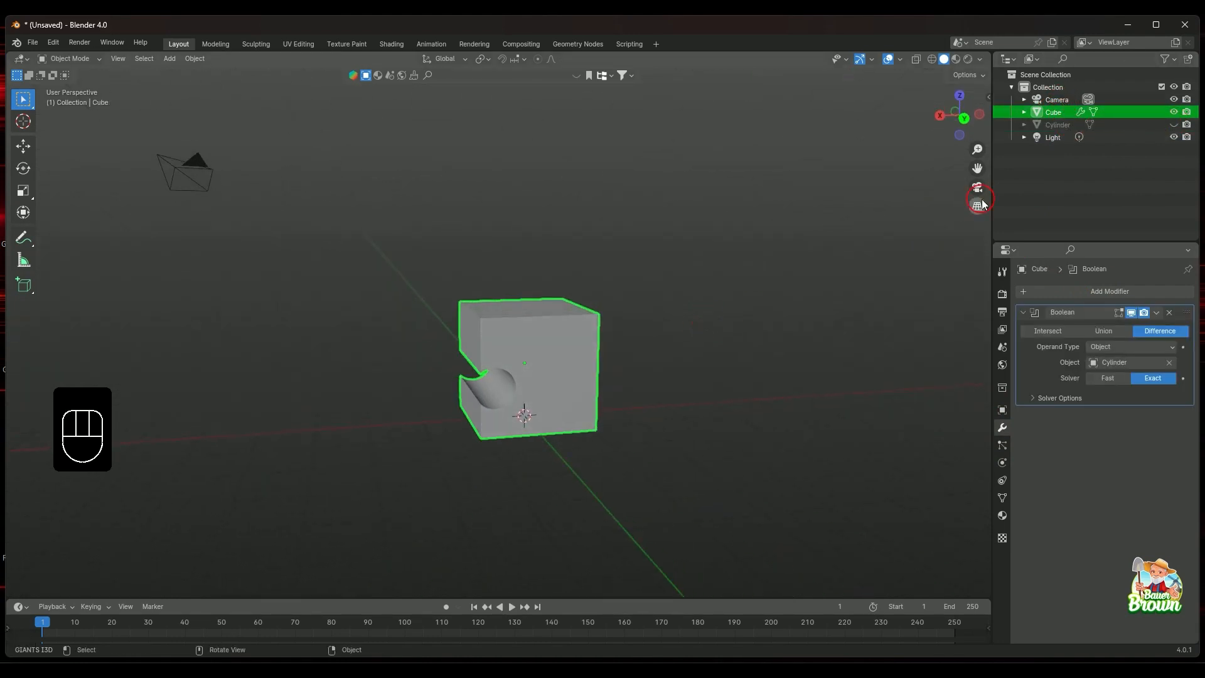
click(1173, 124)
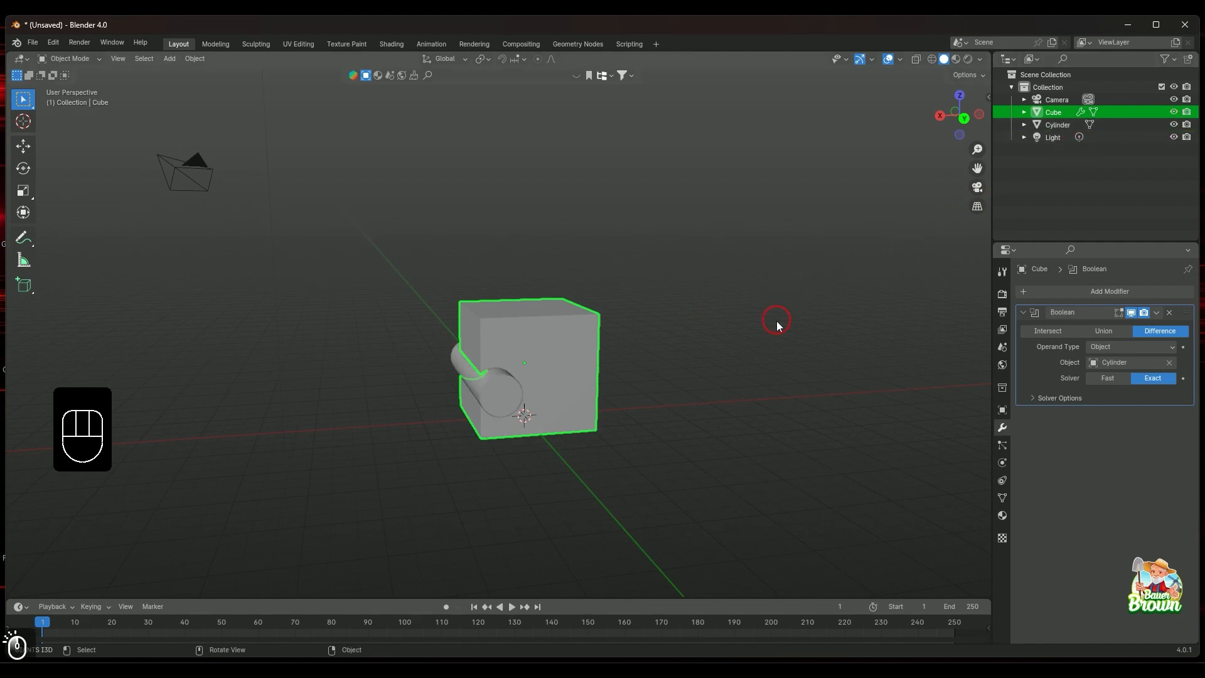
Set the cube's Boolean modifier to Union and inspect the joined cube and cylinder shape
middle_drag(777, 322, 619, 394)
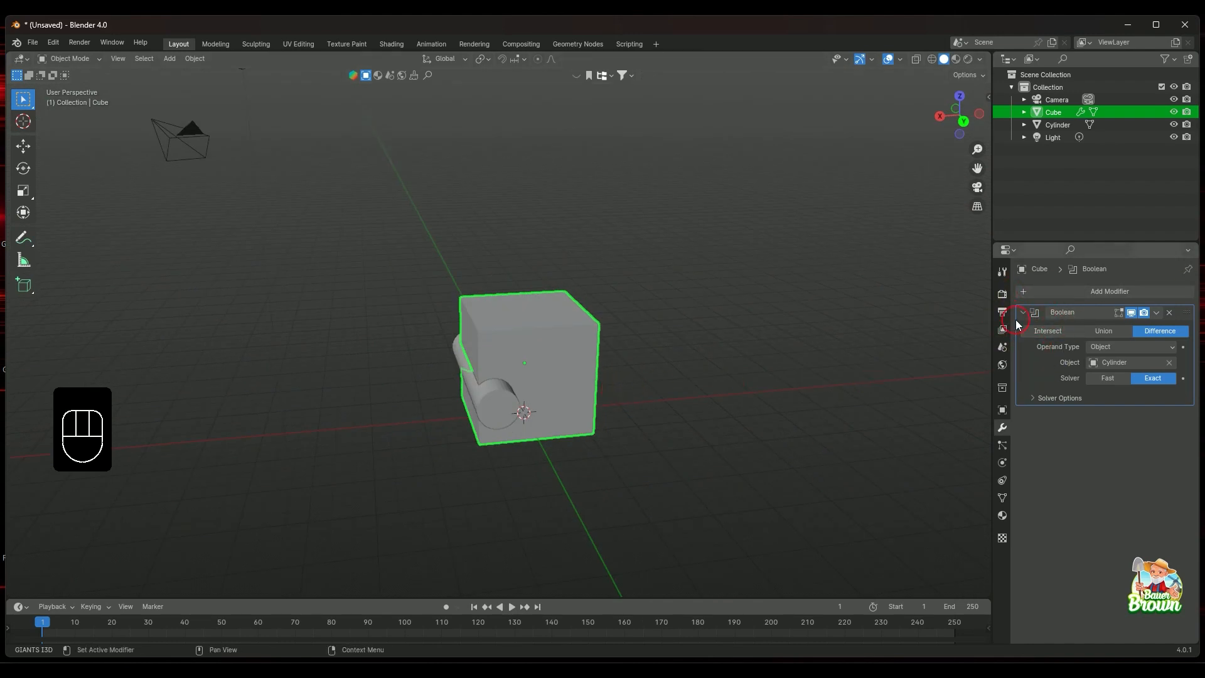
click(1102, 331)
middle_drag(771, 354, 734, 353)
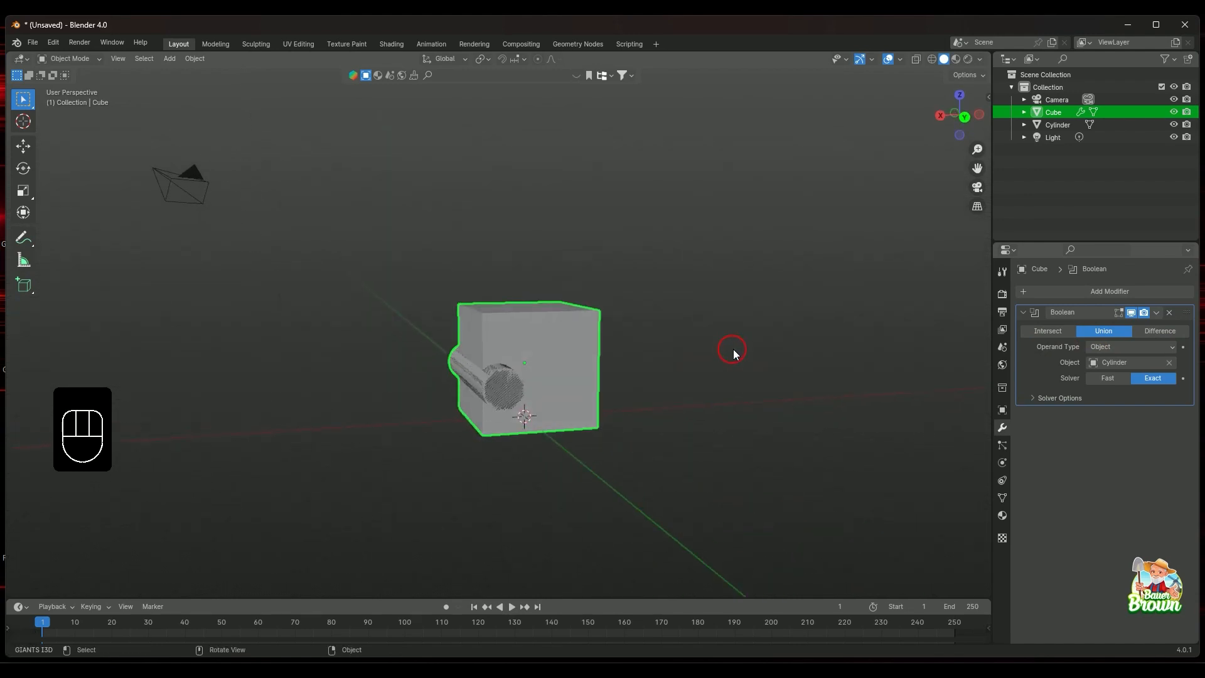
middle_drag(977, 183, 747, 340)
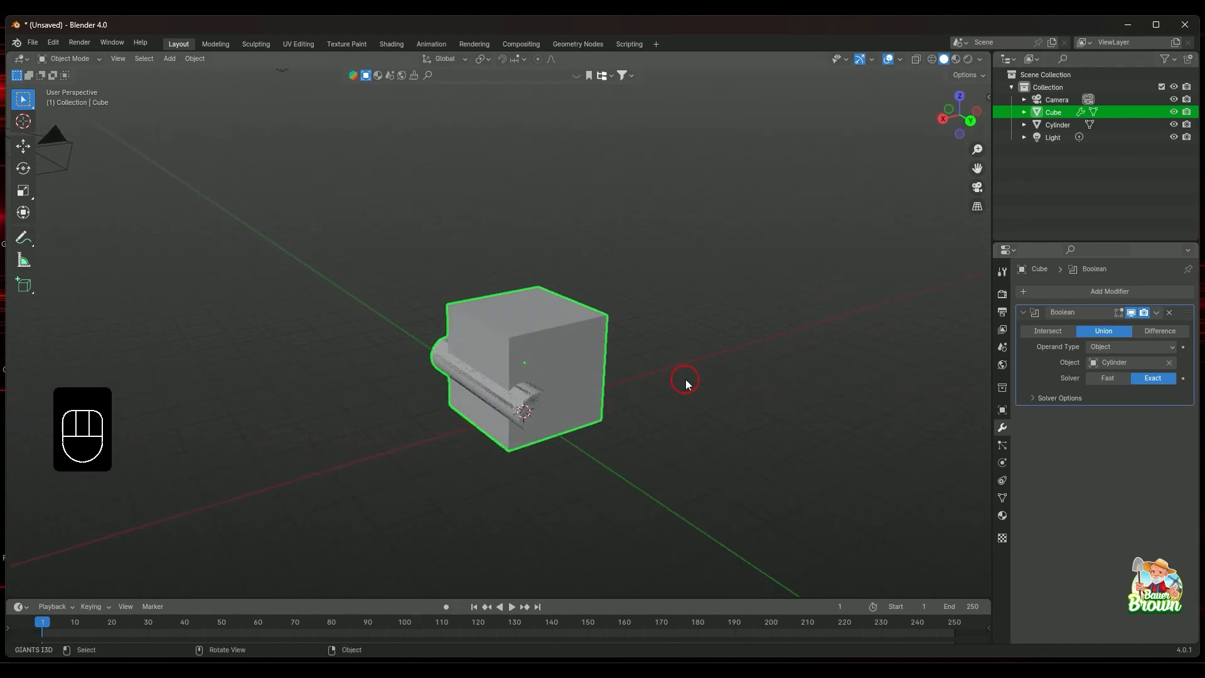
middle_drag(686, 382, 739, 371)
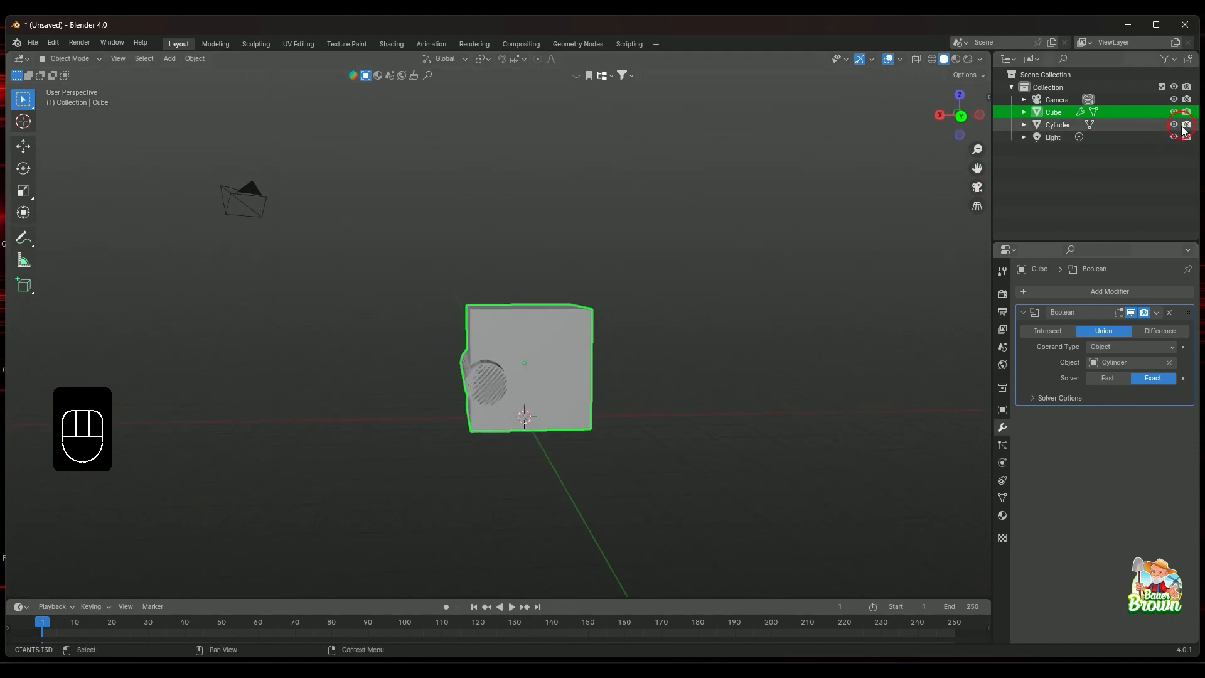
middle_drag(655, 367, 687, 395)
scroll(671, 385, up, 3)
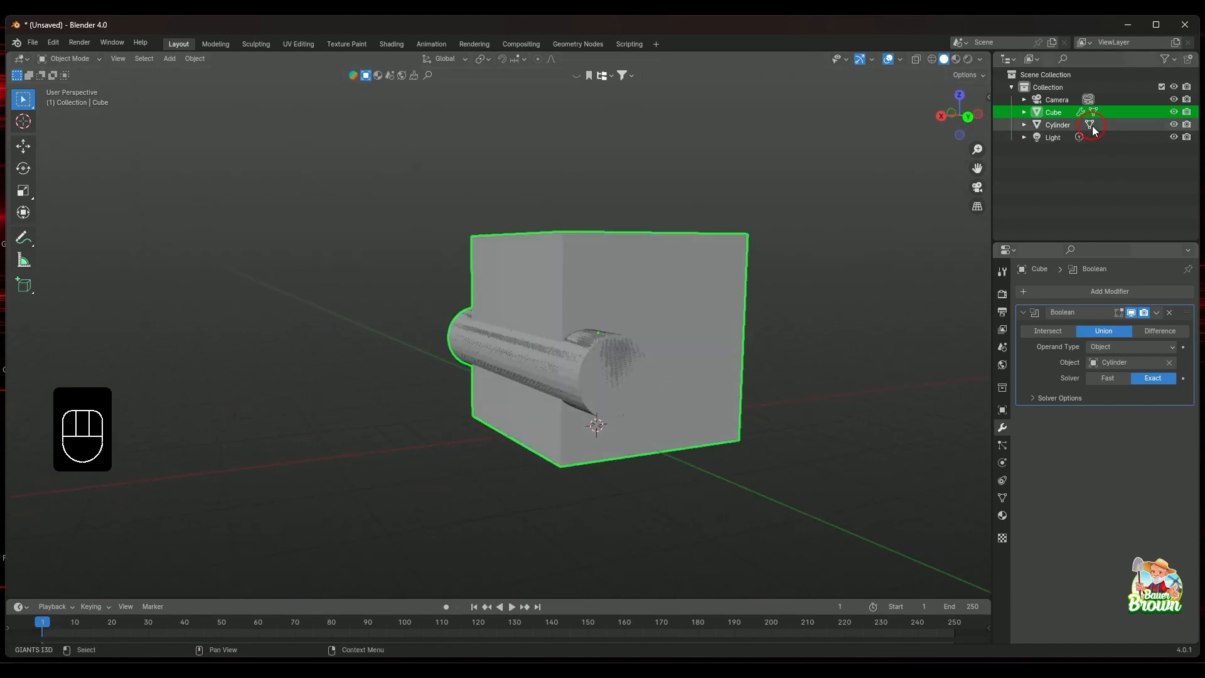
Hide the cylinder to inspect the Union shape on the cube's side, and show the cylinder again
click(1173, 125)
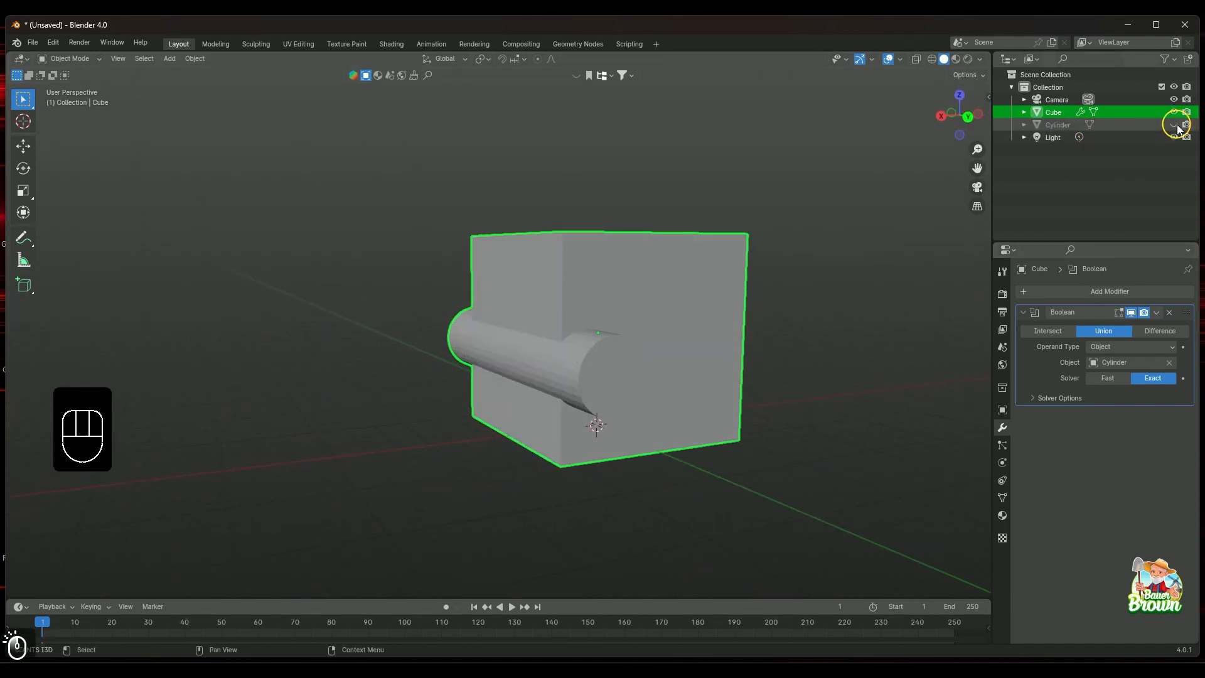
middle_drag(783, 266, 716, 399)
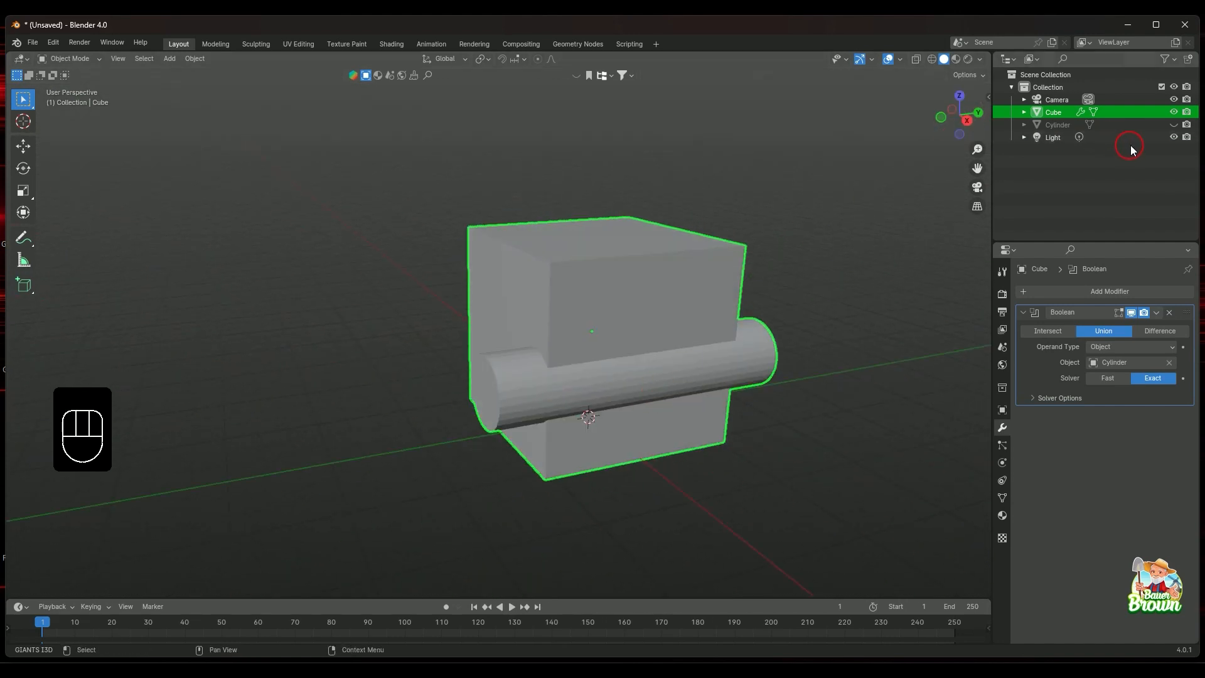
click(1173, 124)
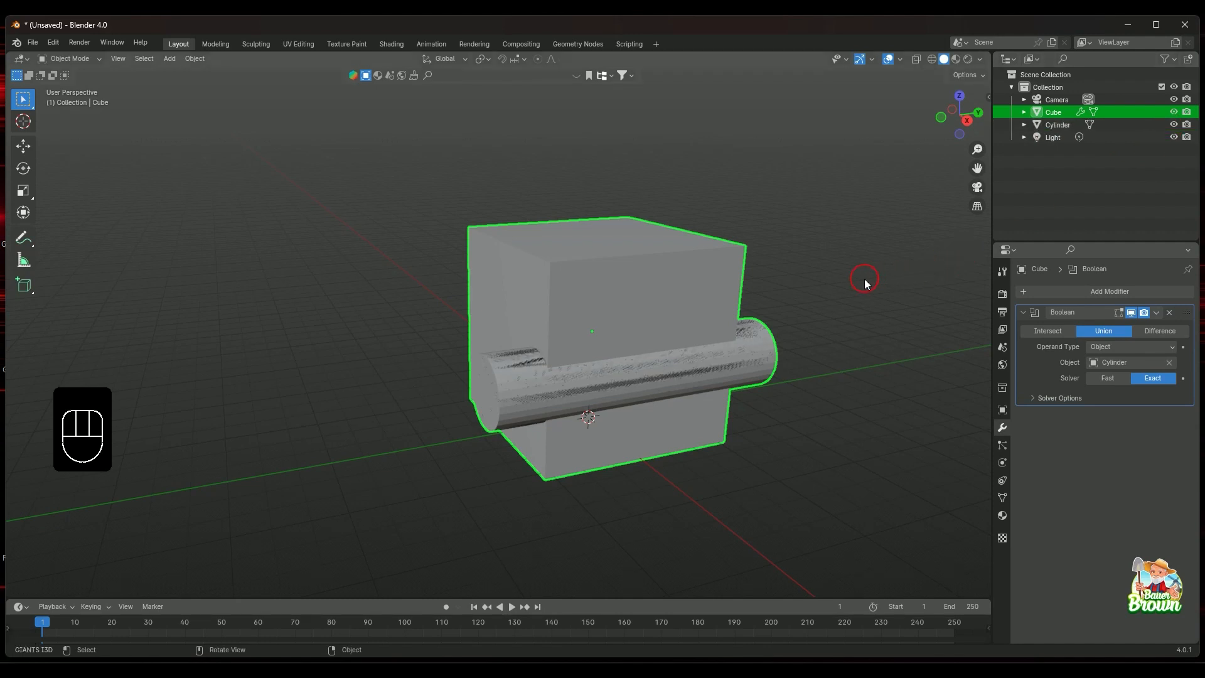
middle_drag(857, 278, 839, 276)
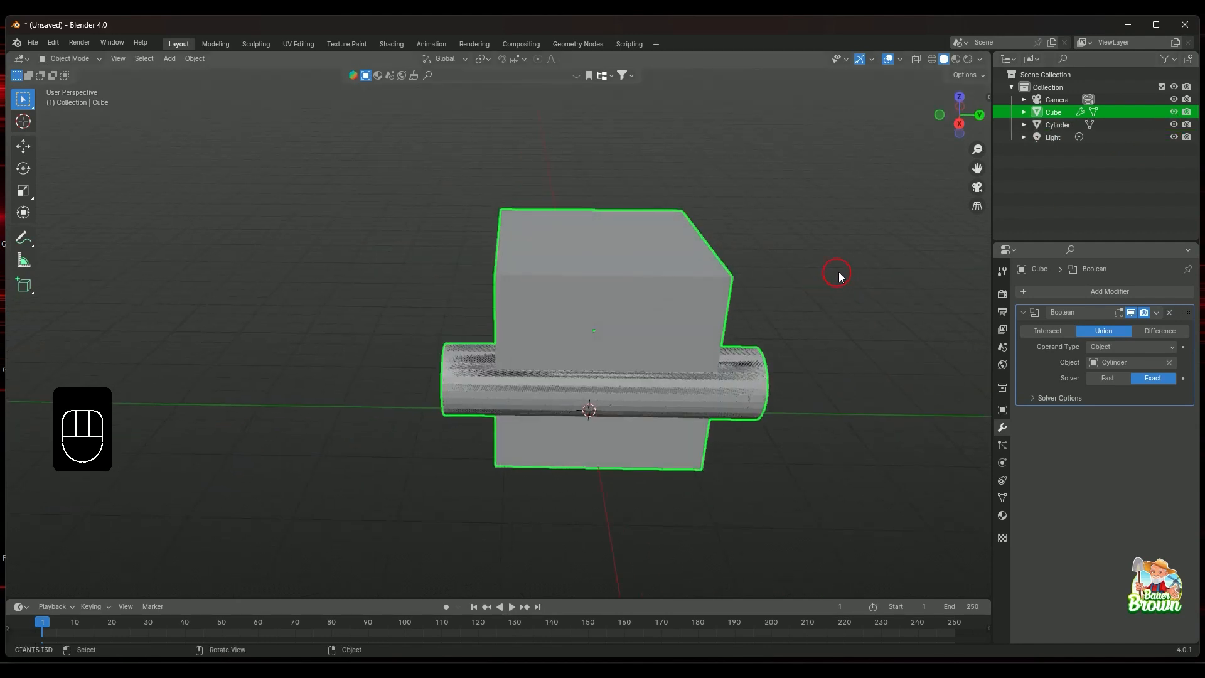
Select the cylinder and rotate it 90° about the global X axis so it stands upright
click(1057, 125)
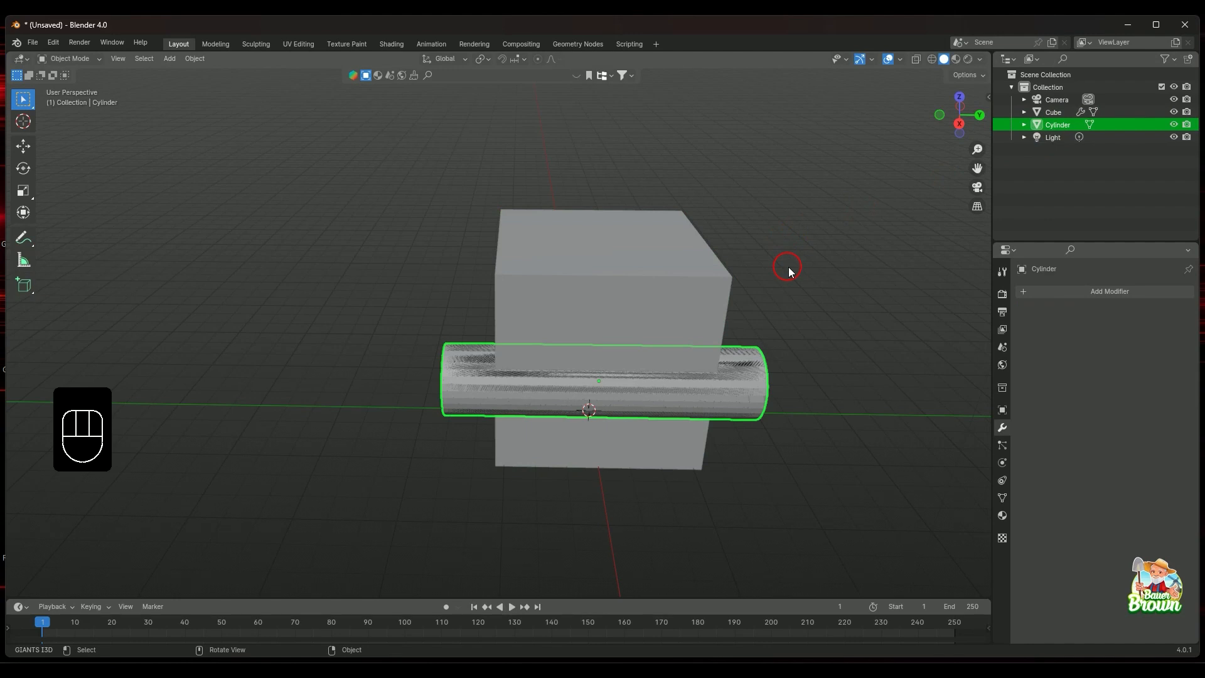
middle_drag(619, 322, 675, 371)
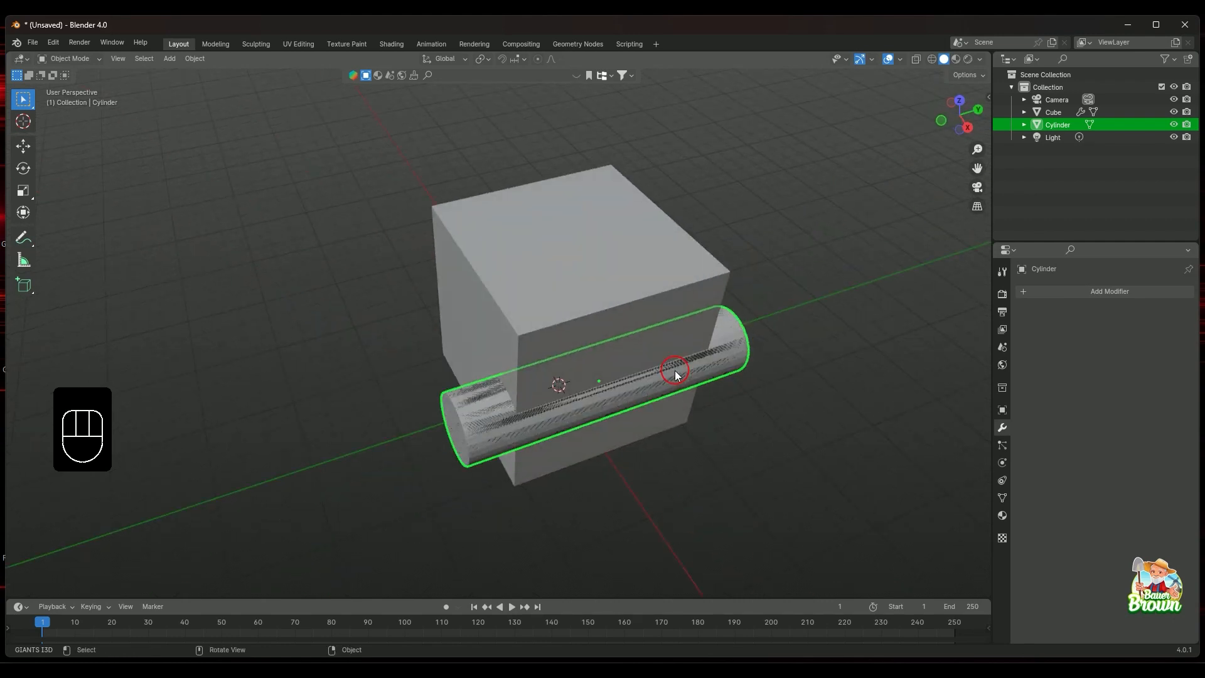
key(r)
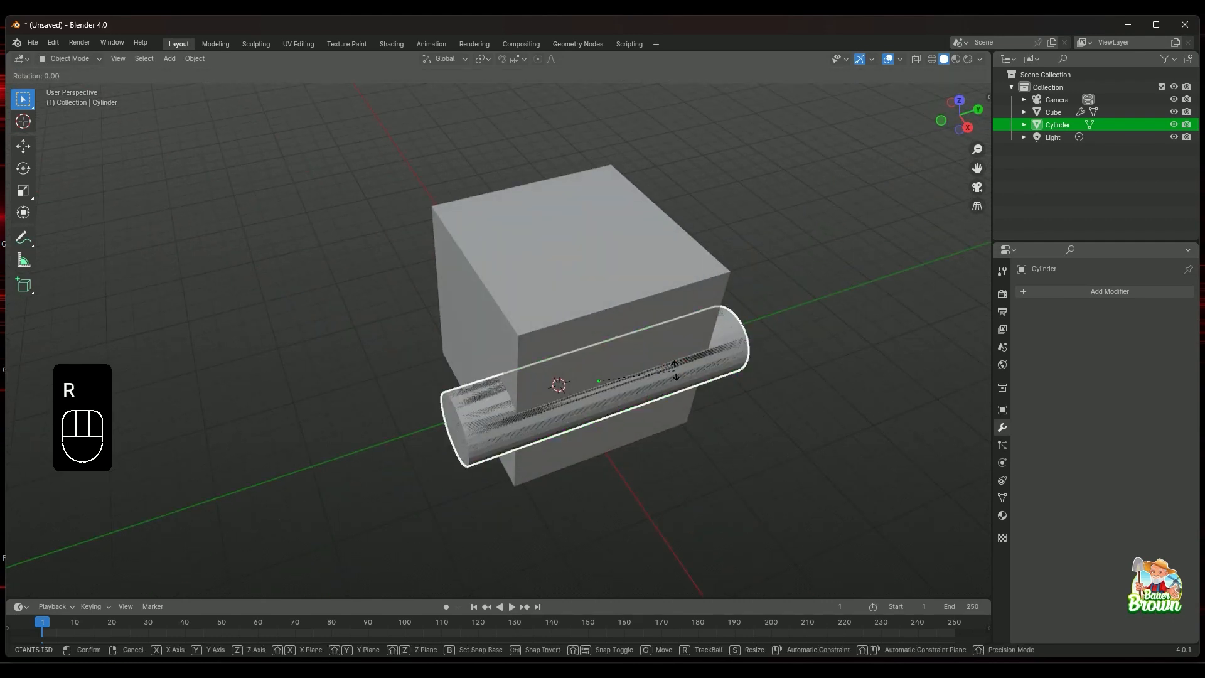
text(x90)
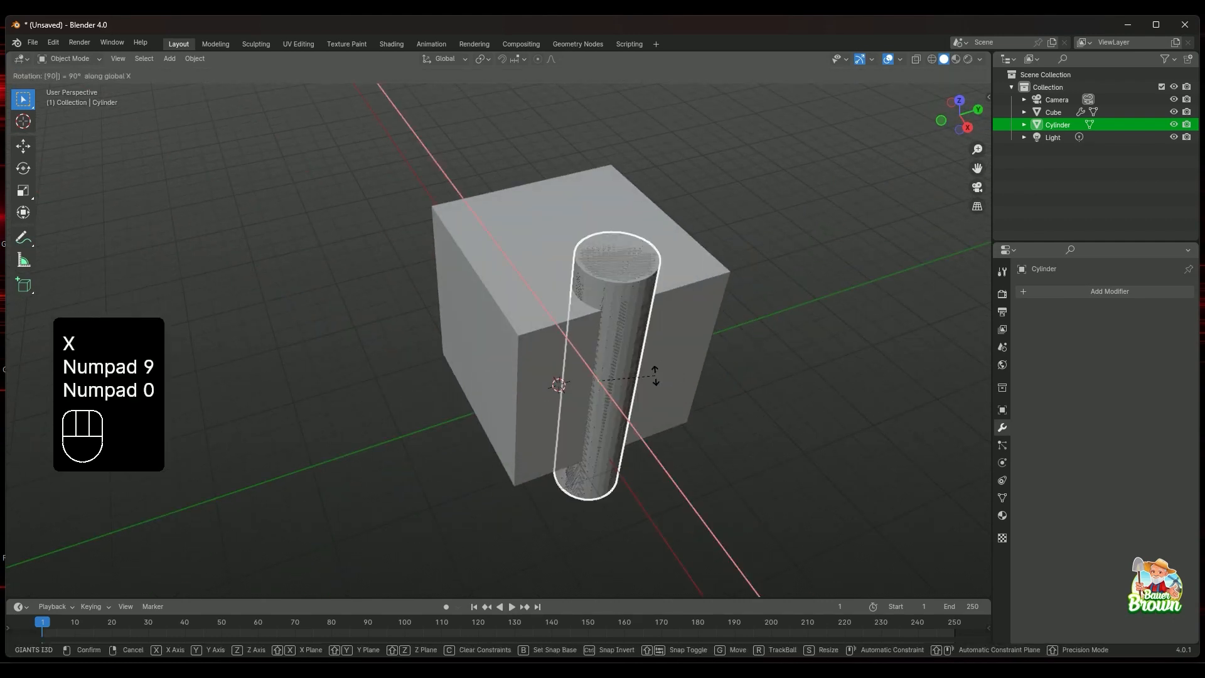
click(656, 375)
Raise the upright cylinder about 7 ft along the Z axis, leaving its lower end inside the cube
middle_drag(667, 380, 719, 382)
key(g)
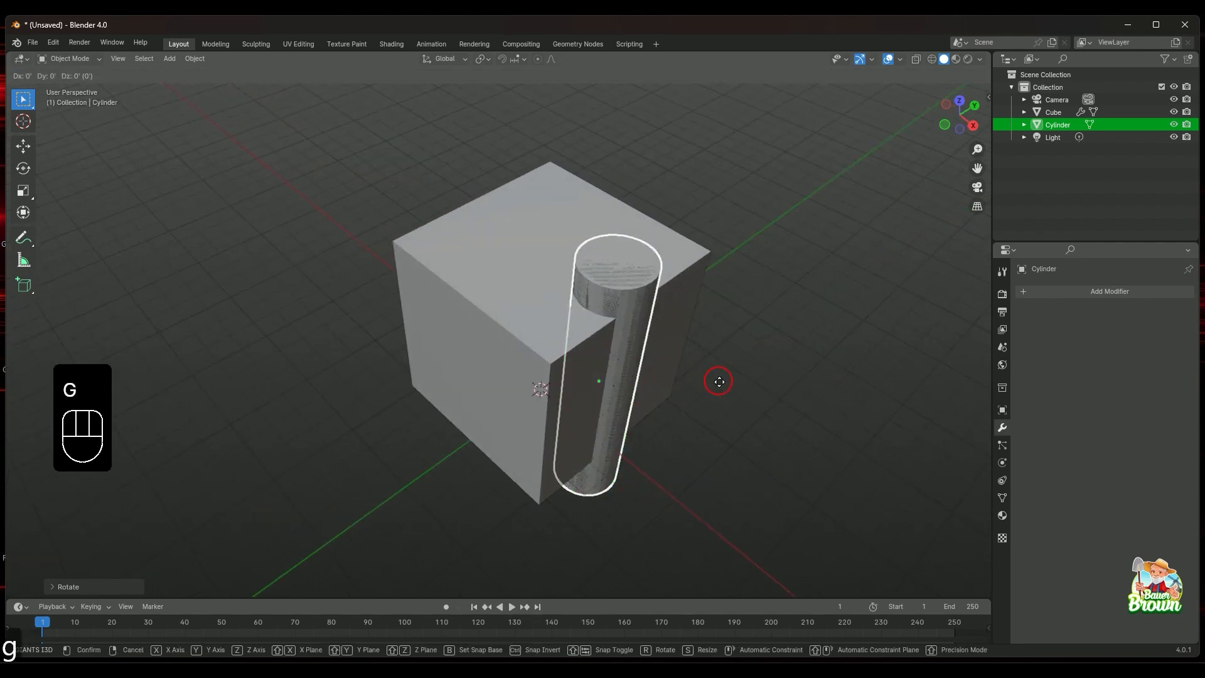
key(z)
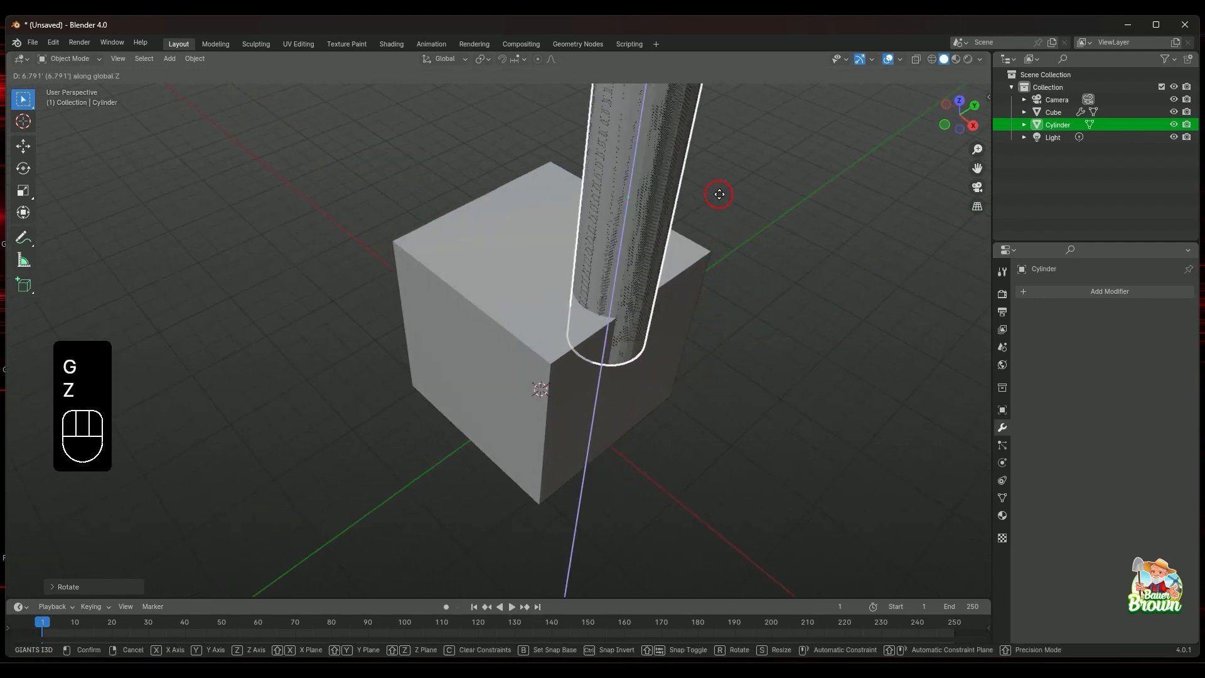
click(719, 190)
Move the upright cylinder along the X axis so it stands fully within the cube's top face
middle_drag(700, 360, 682, 334)
scroll(723, 315, down, 2)
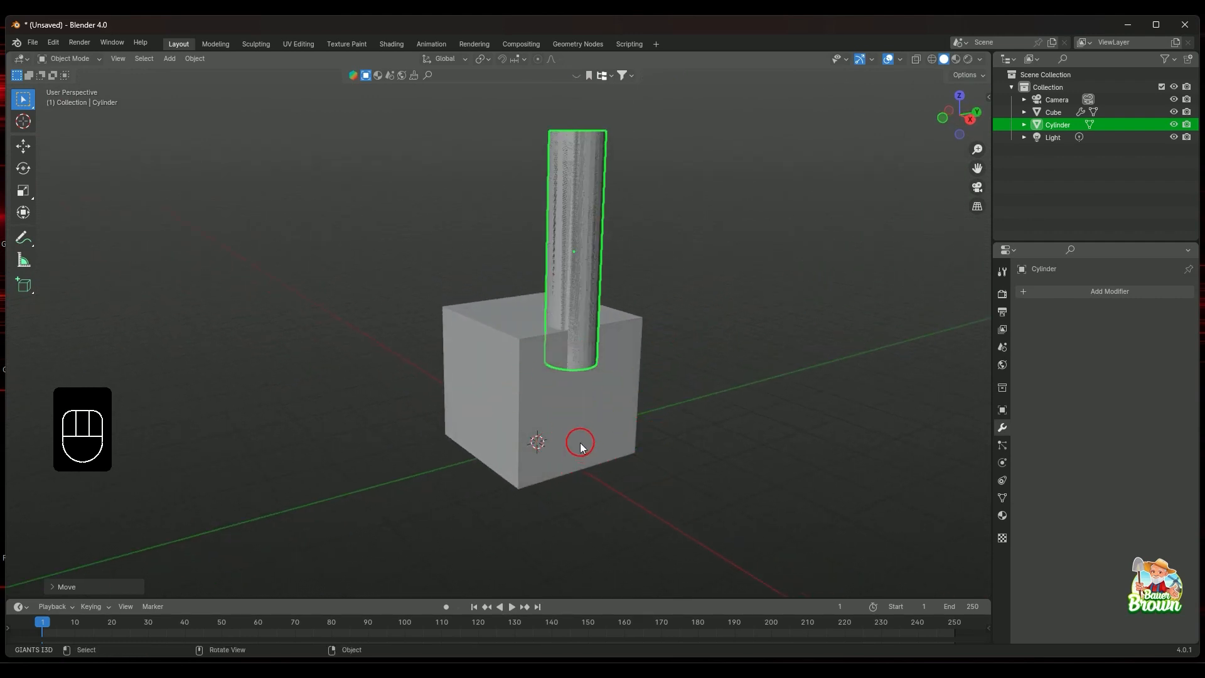
middle_drag(581, 445, 616, 450)
middle_drag(619, 318, 684, 387)
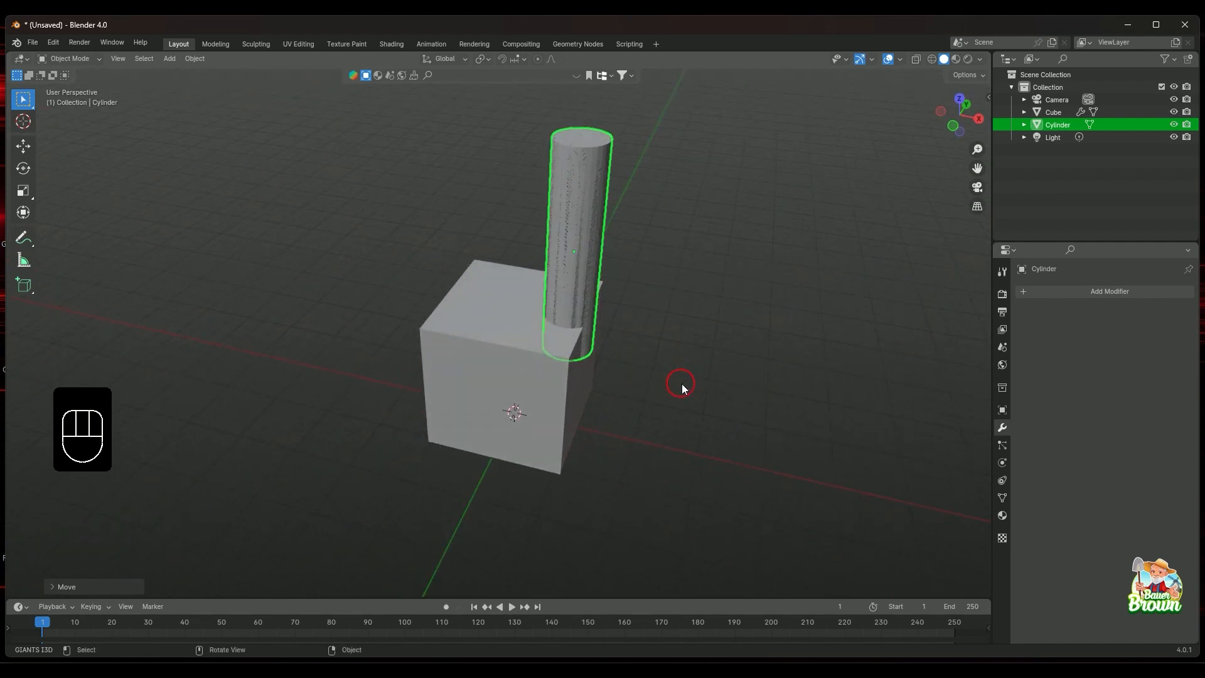
key(g)
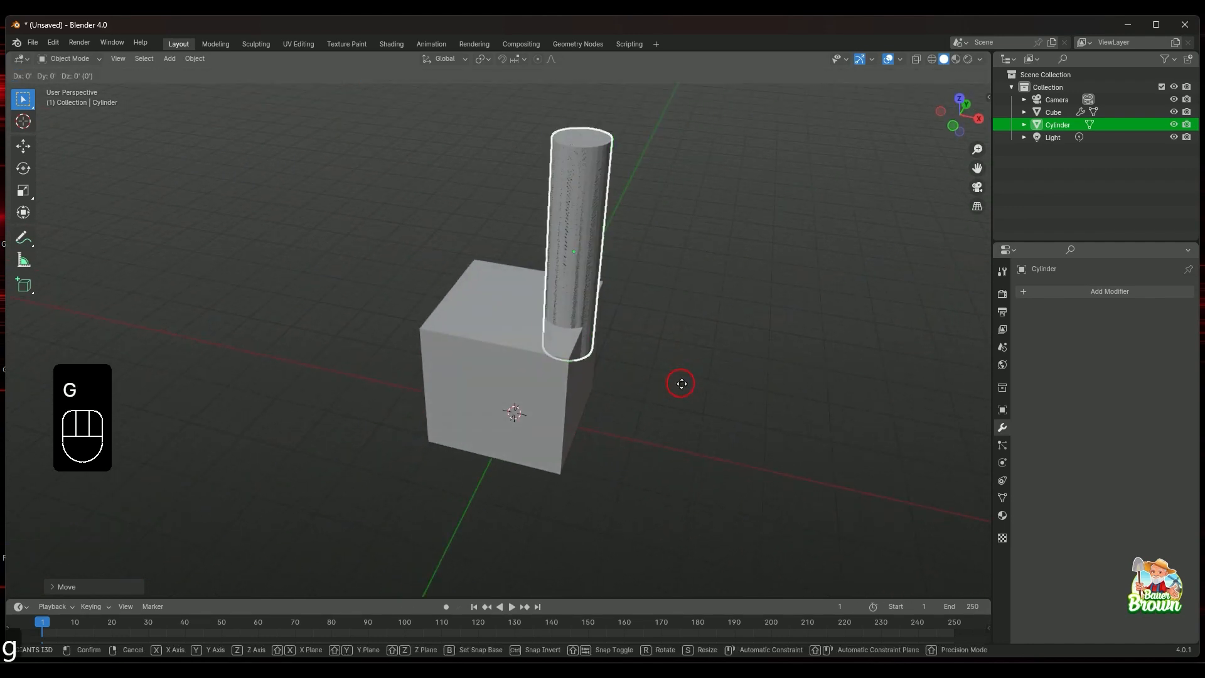
key(x)
click(628, 358)
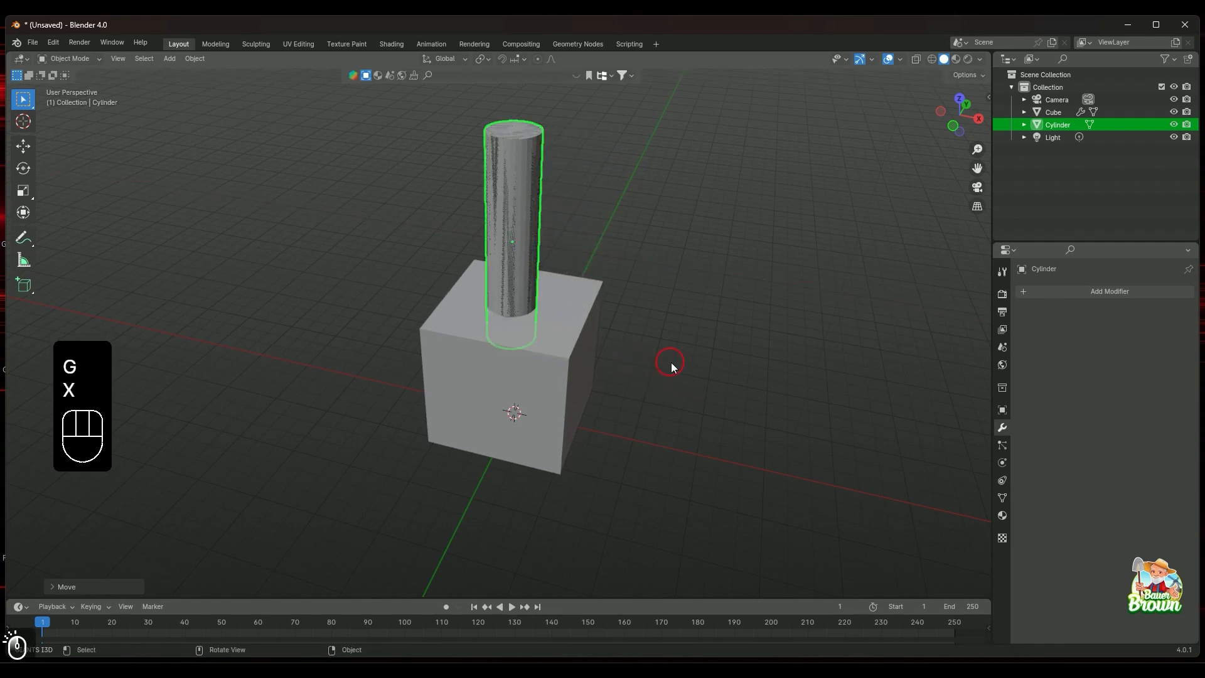
Select the cube, keep its Boolean on Union, and hide the cylinder to inspect the joined upright shape
click(1052, 112)
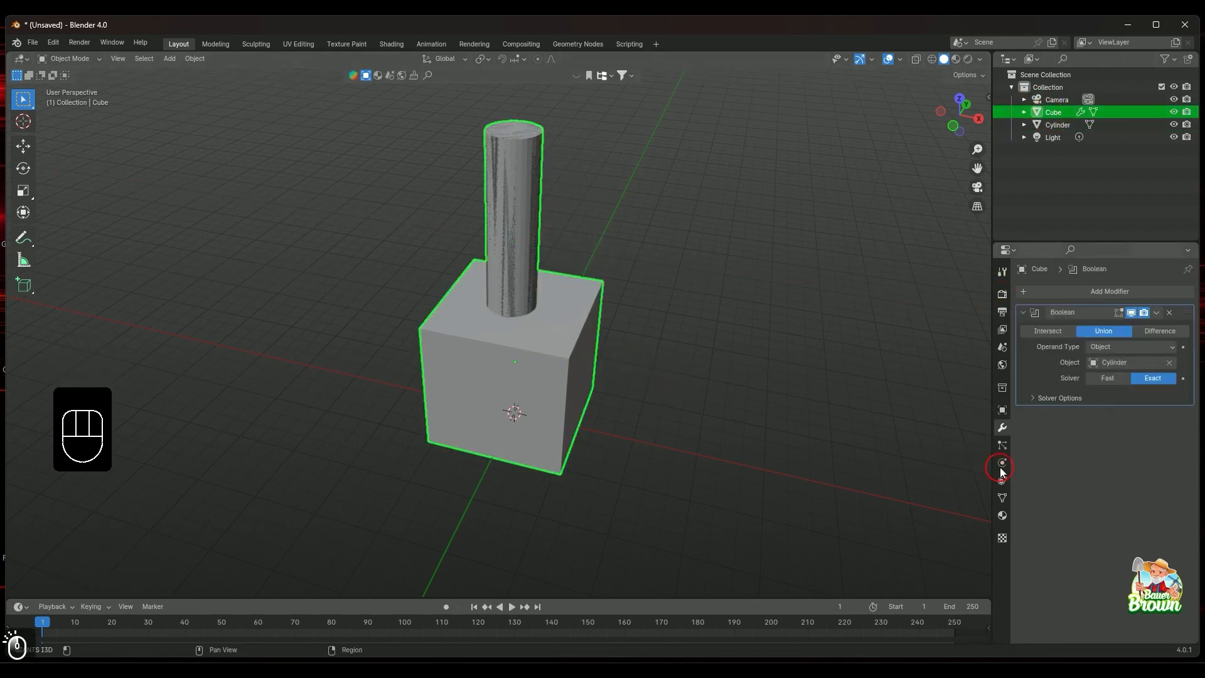
click(1099, 331)
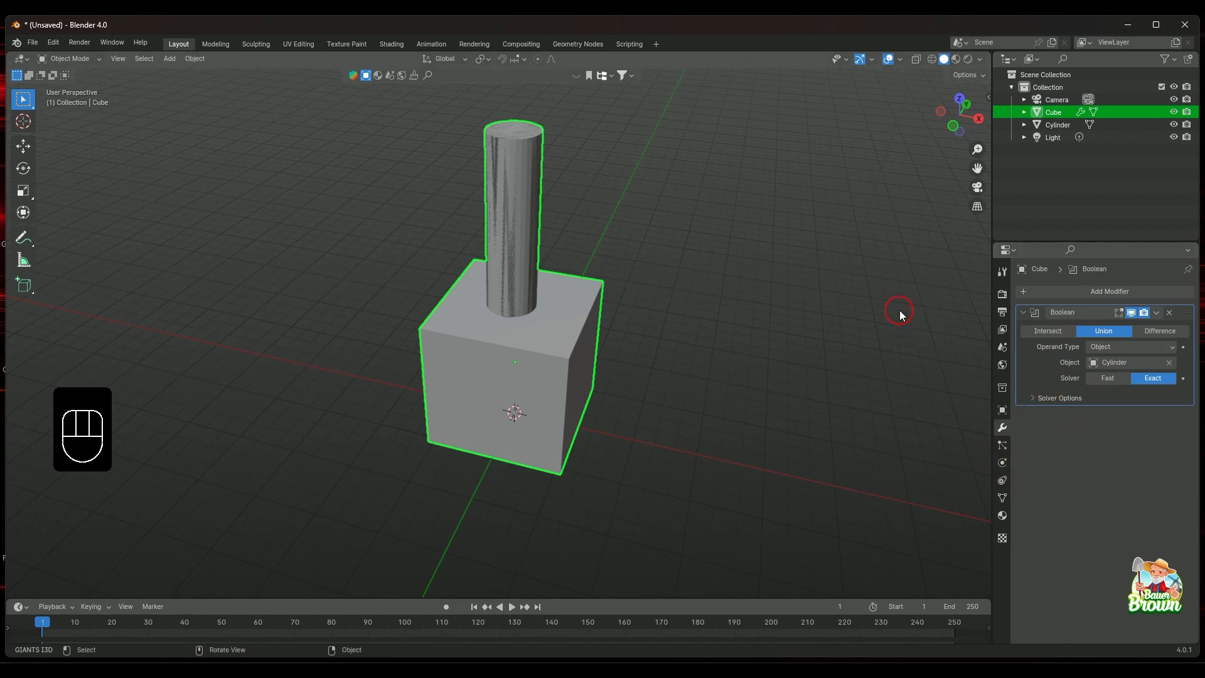
click(1173, 124)
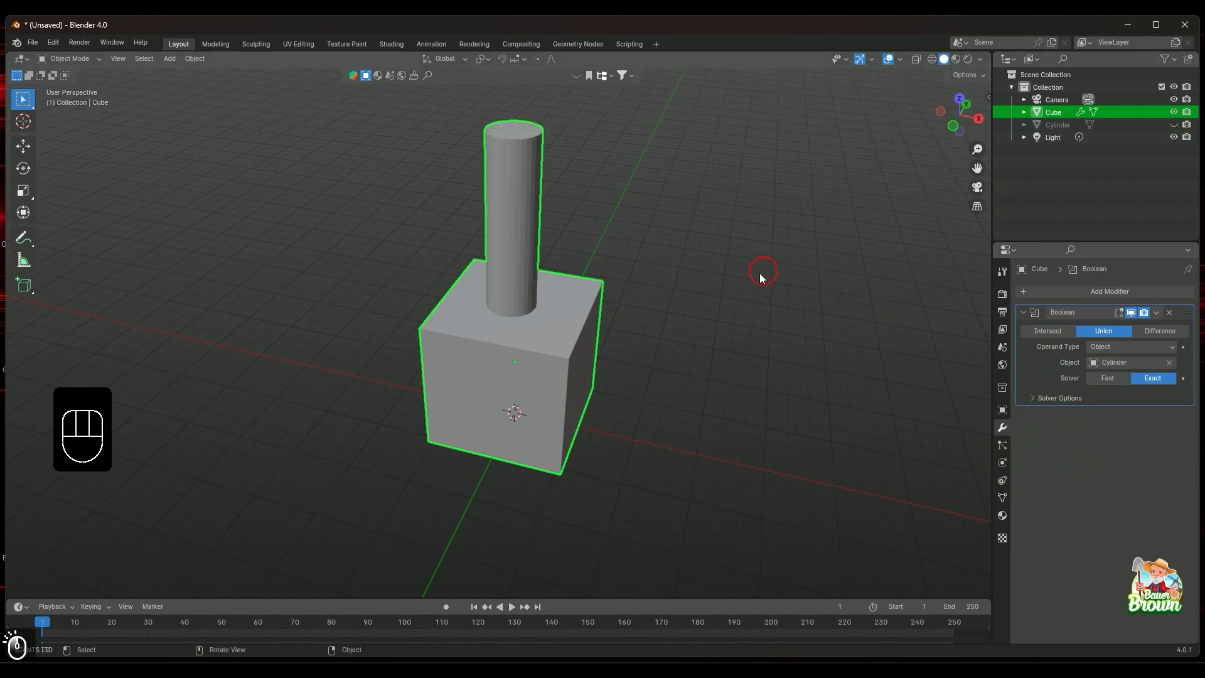
middle_drag(761, 269, 682, 330)
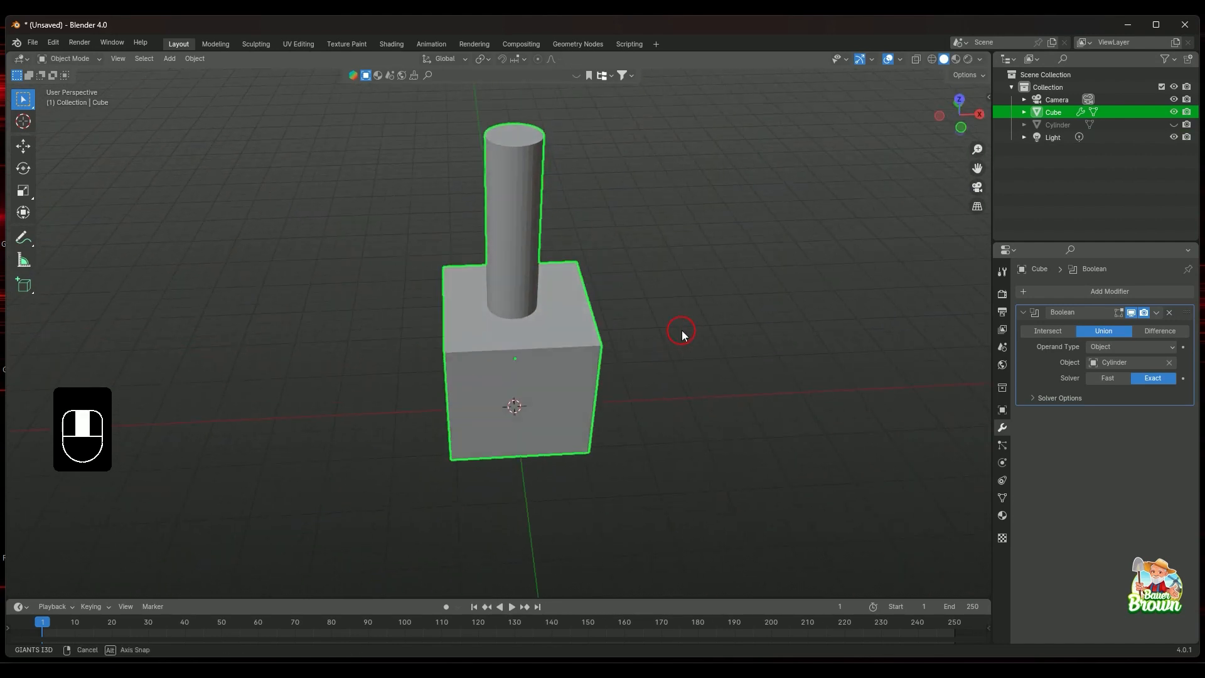
Set the cube's Boolean modifier to Difference, inspect the hole in its top face, and show the cylinder again
click(1144, 334)
middle_drag(736, 355, 658, 346)
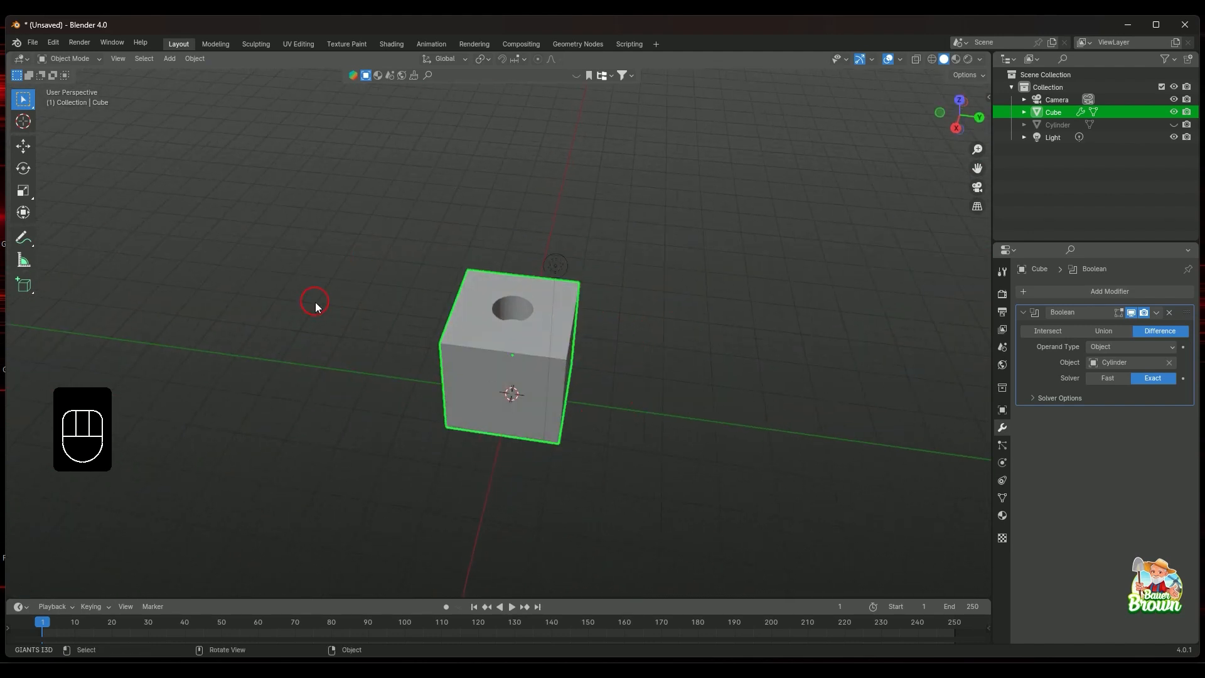
scroll(568, 418, up, 2)
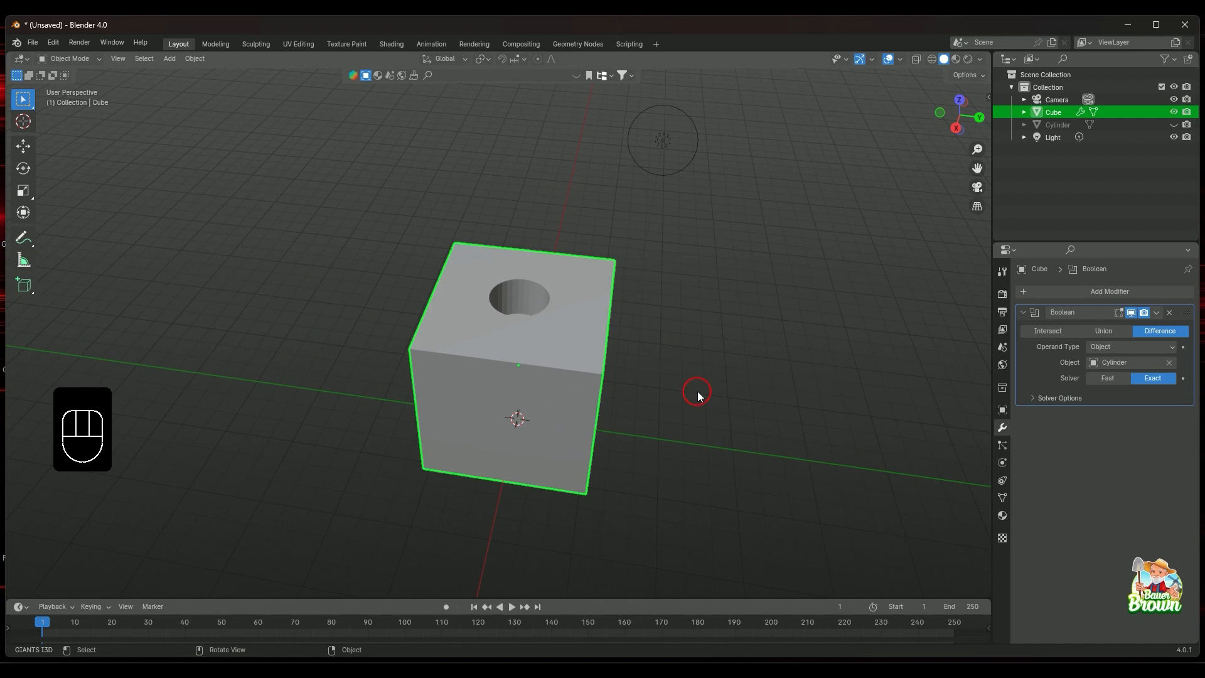
middle_drag(596, 299, 502, 337)
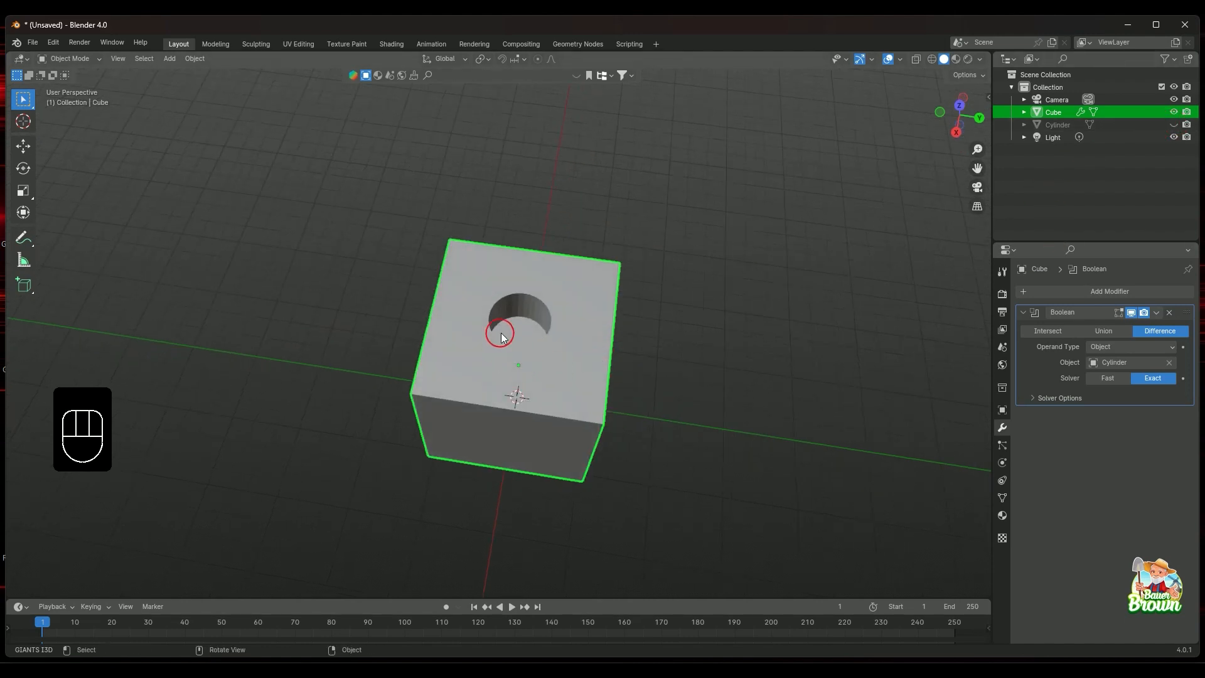
middle_drag(622, 342, 660, 308)
scroll(596, 355, up, 4)
middle_drag(593, 340, 592, 316)
scroll(592, 315, down, 1)
click(1174, 125)
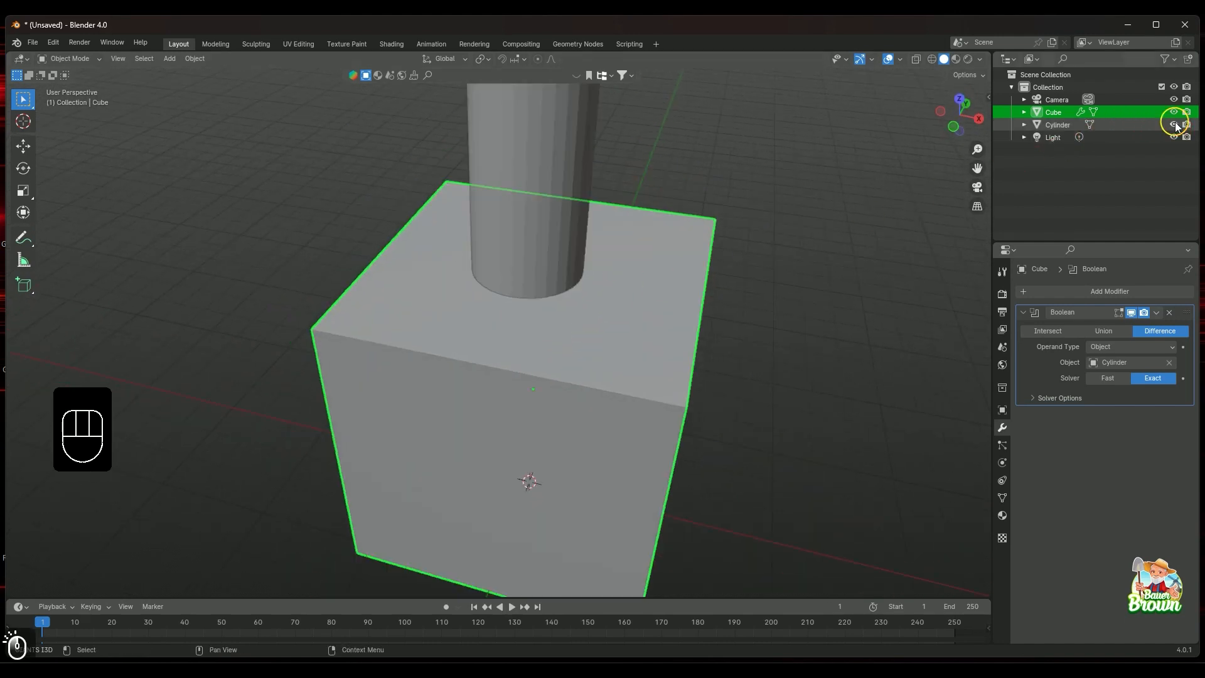
scroll(673, 260, down, 3)
middle_drag(731, 304, 677, 371)
scroll(705, 303, down, 2)
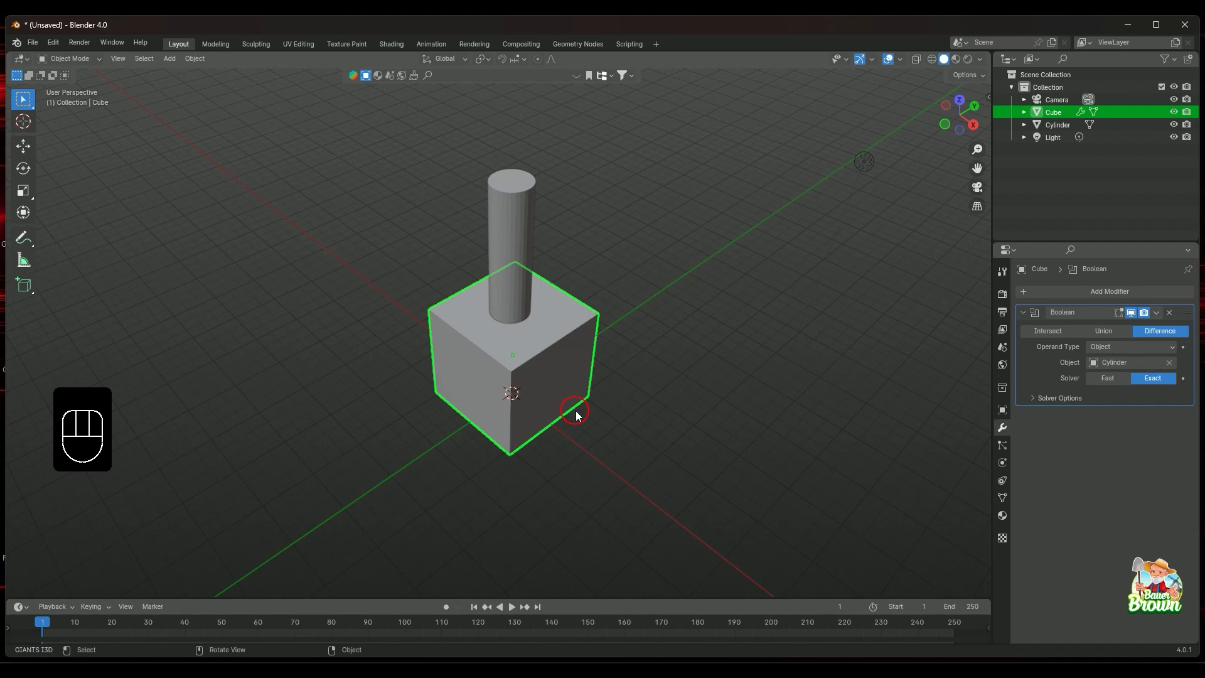
middle_drag(596, 424, 567, 409)
middle_drag(557, 471, 602, 387)
scroll(473, 446, up, 2)
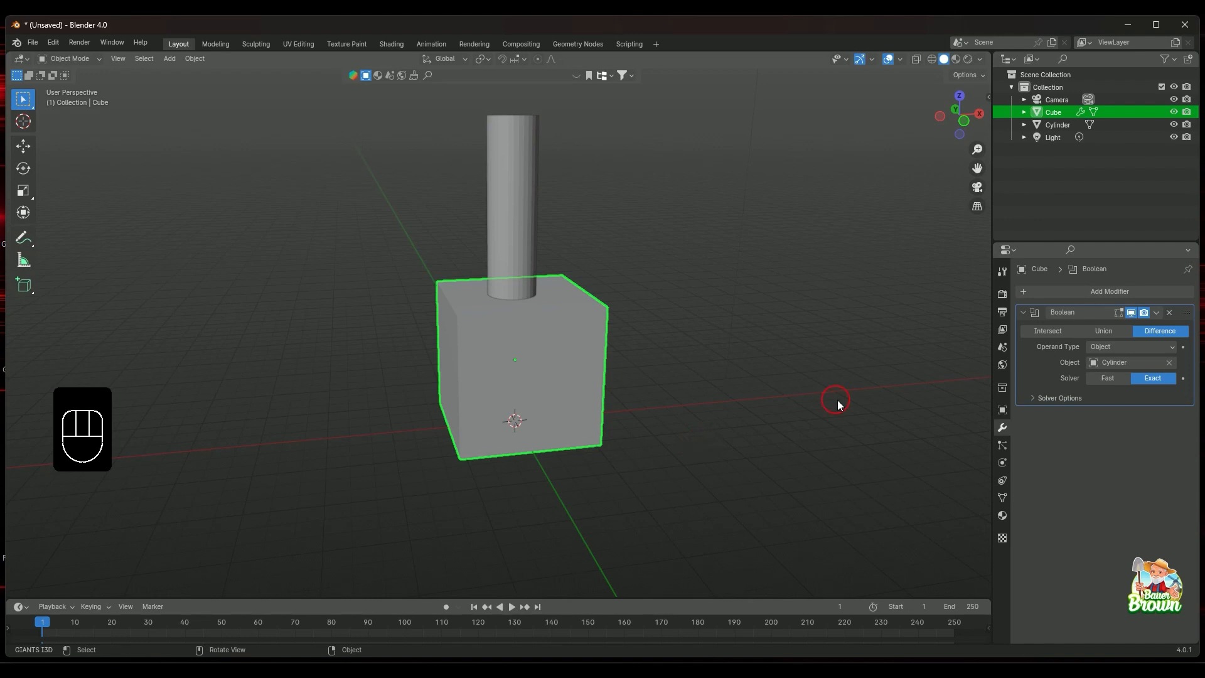
middle_drag(711, 355, 596, 467)
scroll(695, 443, down, 3)
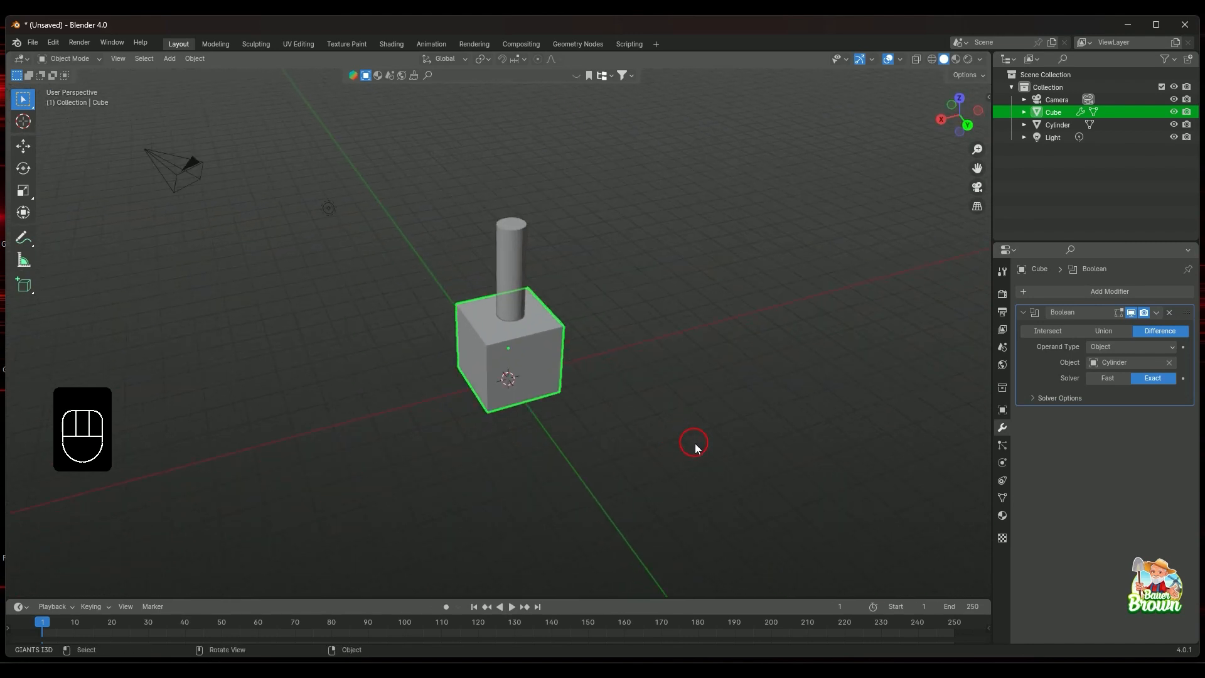
shift+middle_drag(699, 438, 491, 430)
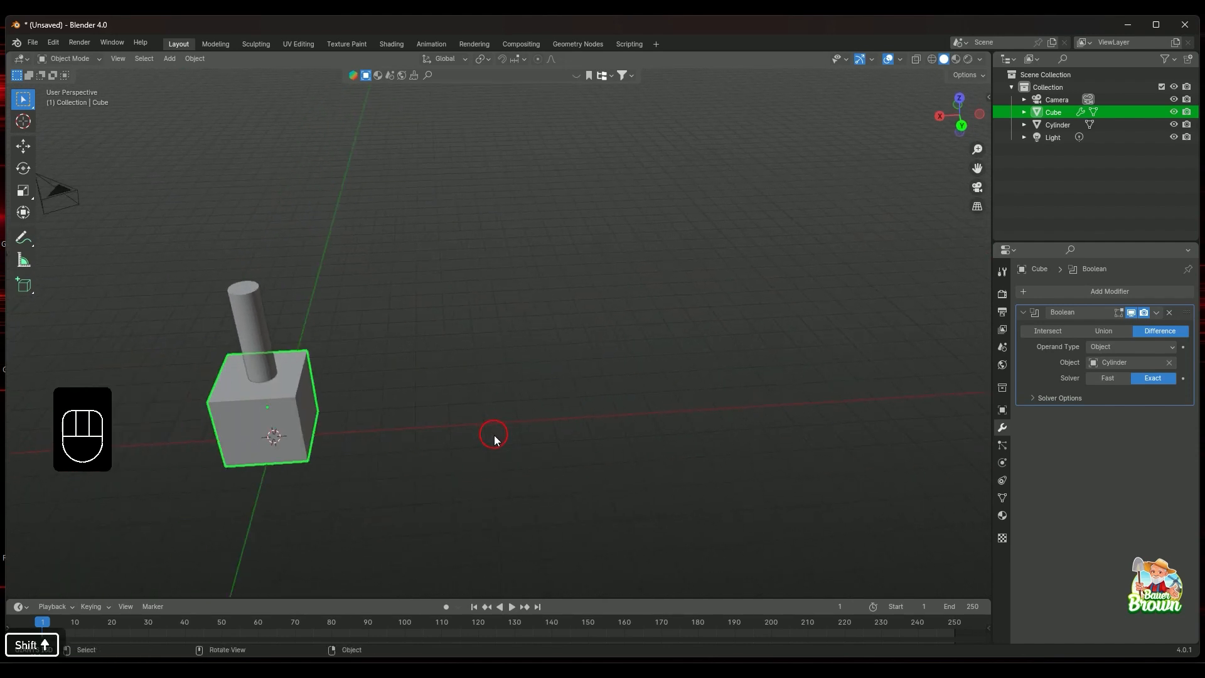
key(shift+a)
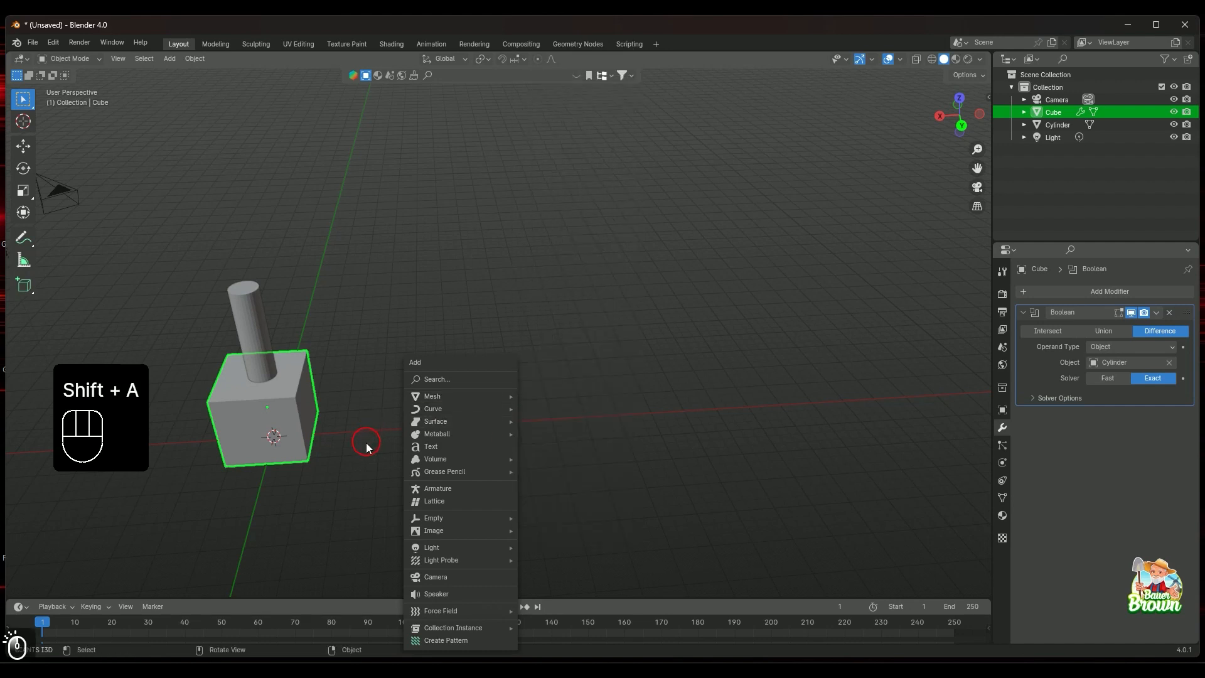
key(Escape)
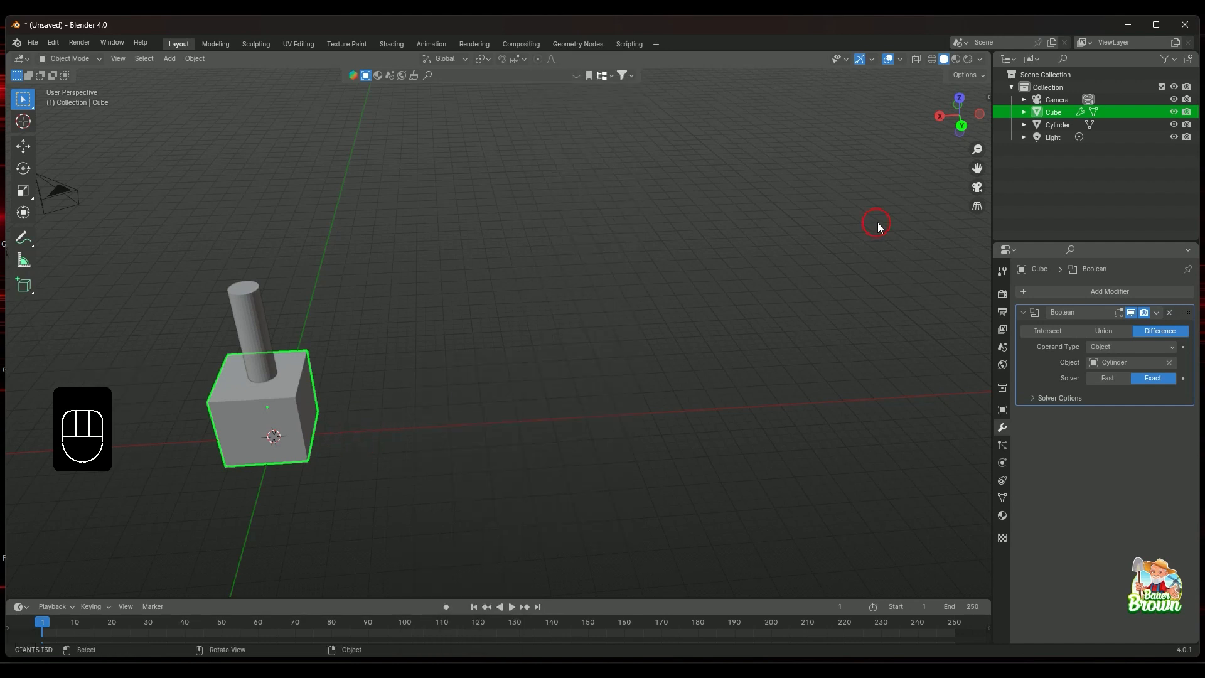
Select the cylinder and move it about 12 ft along the X axis, clear of the cube
click(1057, 124)
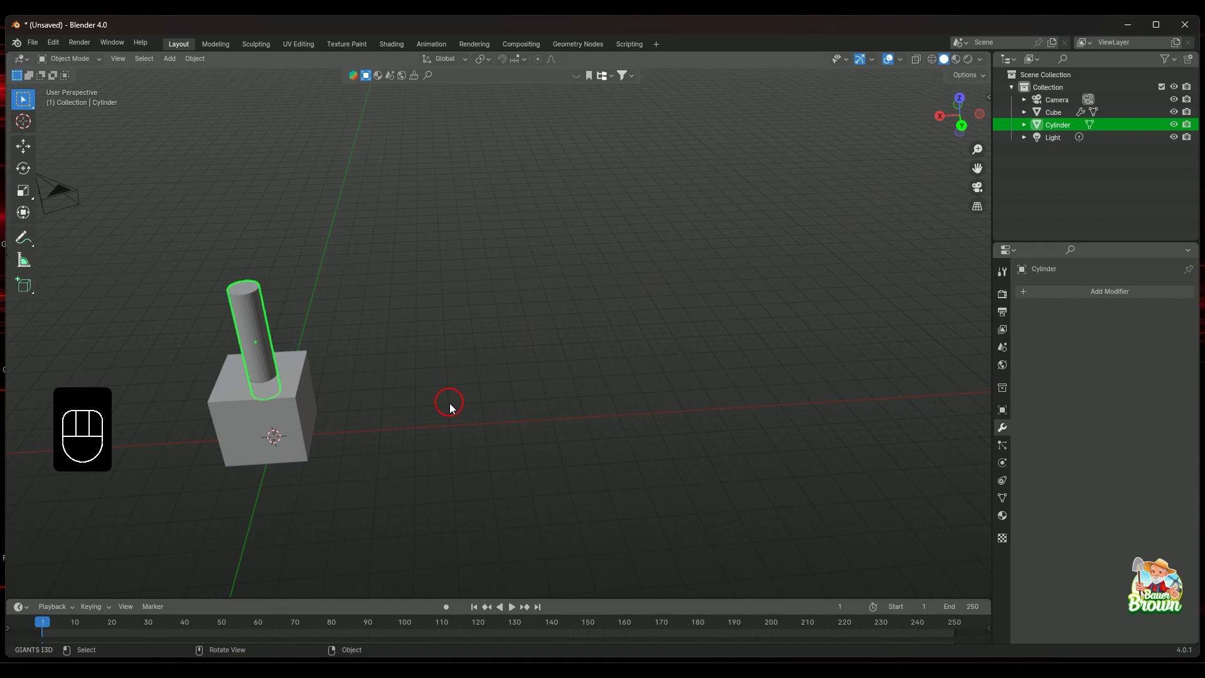
key(g)
key(x)
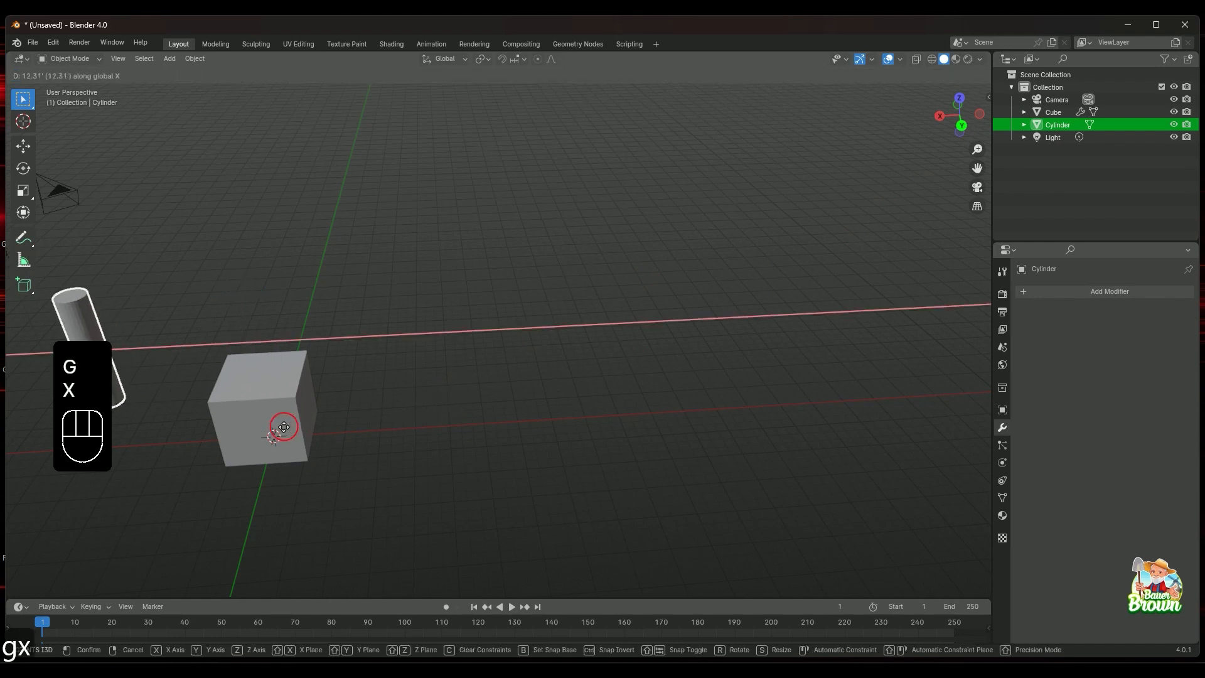
click(278, 430)
Select the cube and scale it down along the Y axis into a thin upright slab
click(307, 398)
middle_drag(309, 401, 457, 419)
key(s)
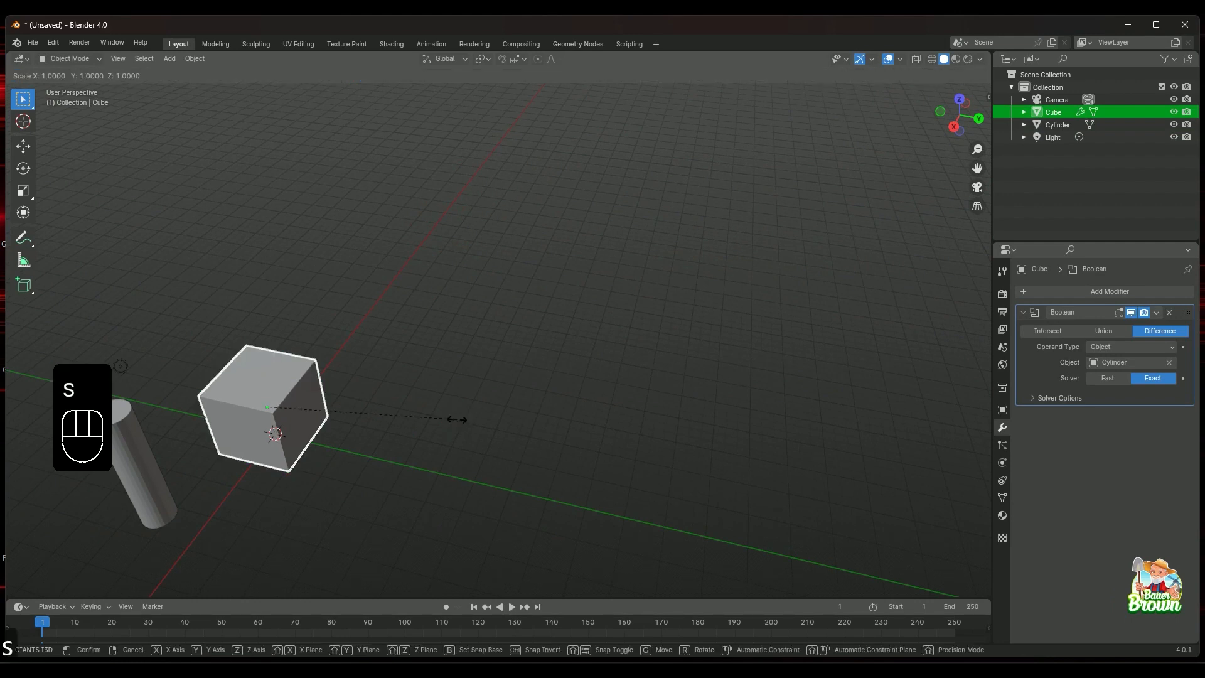
key(y)
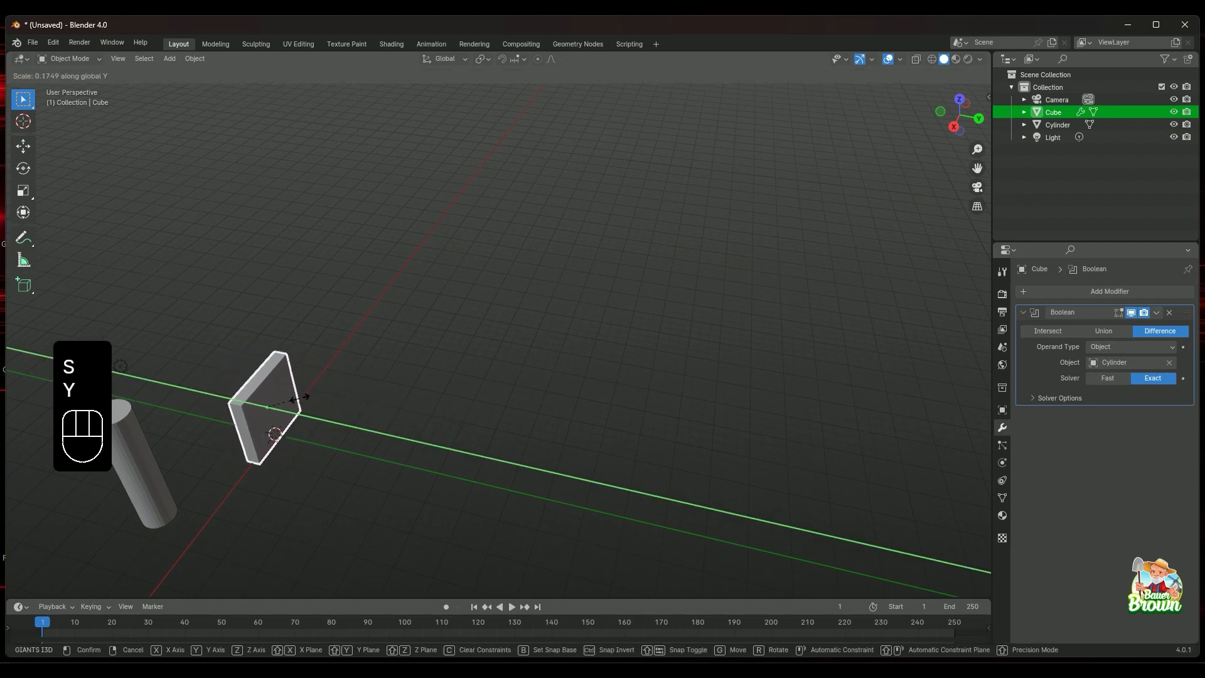
click(360, 420)
Scale the slab up uniformly into a large wall several times its size
middle_drag(360, 420, 270, 418)
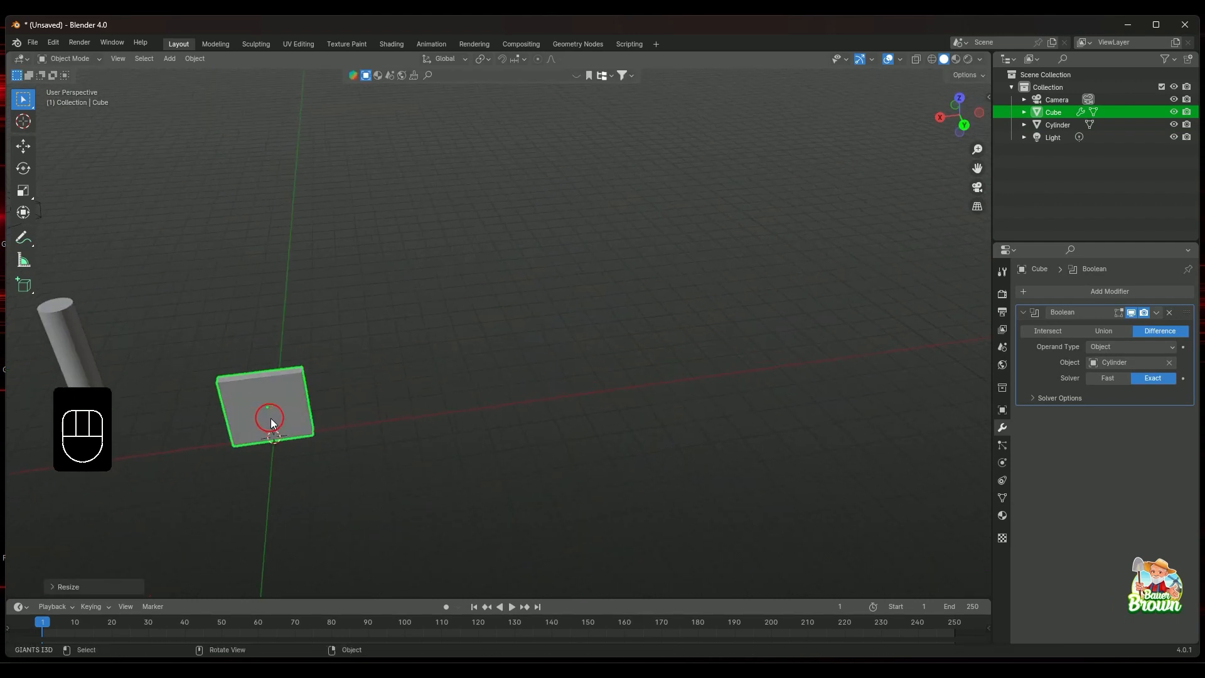
key(s)
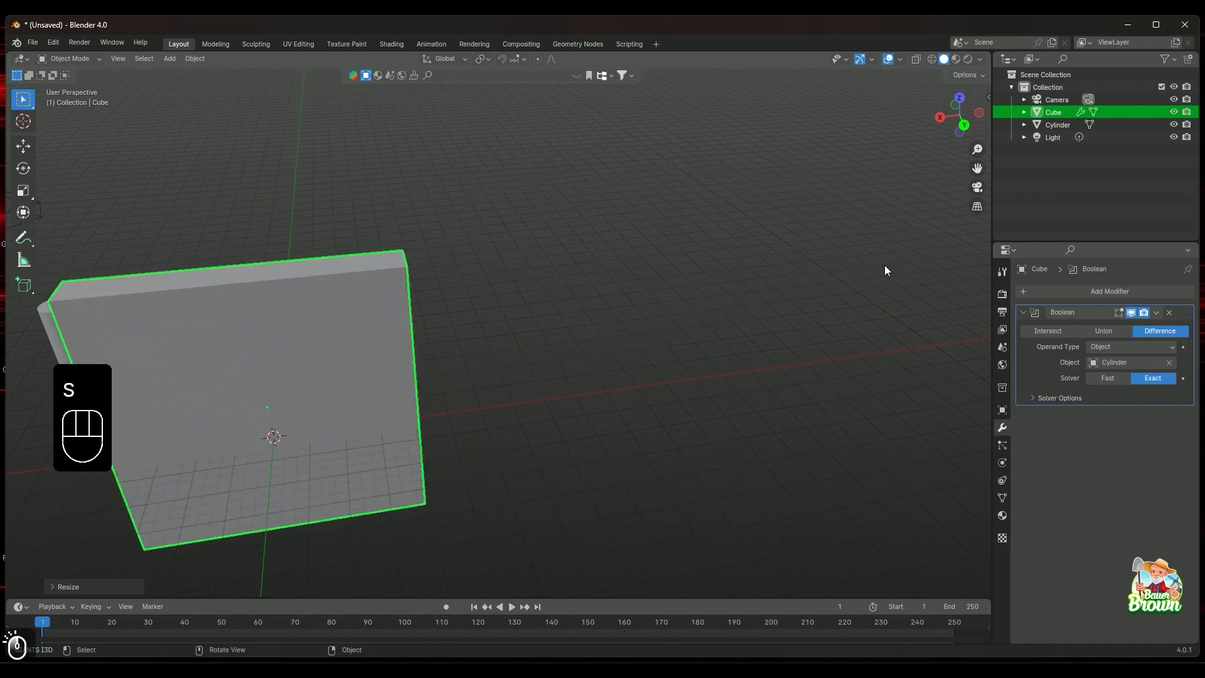
middle_drag(884, 269, 586, 430)
scroll(586, 430, down, 7)
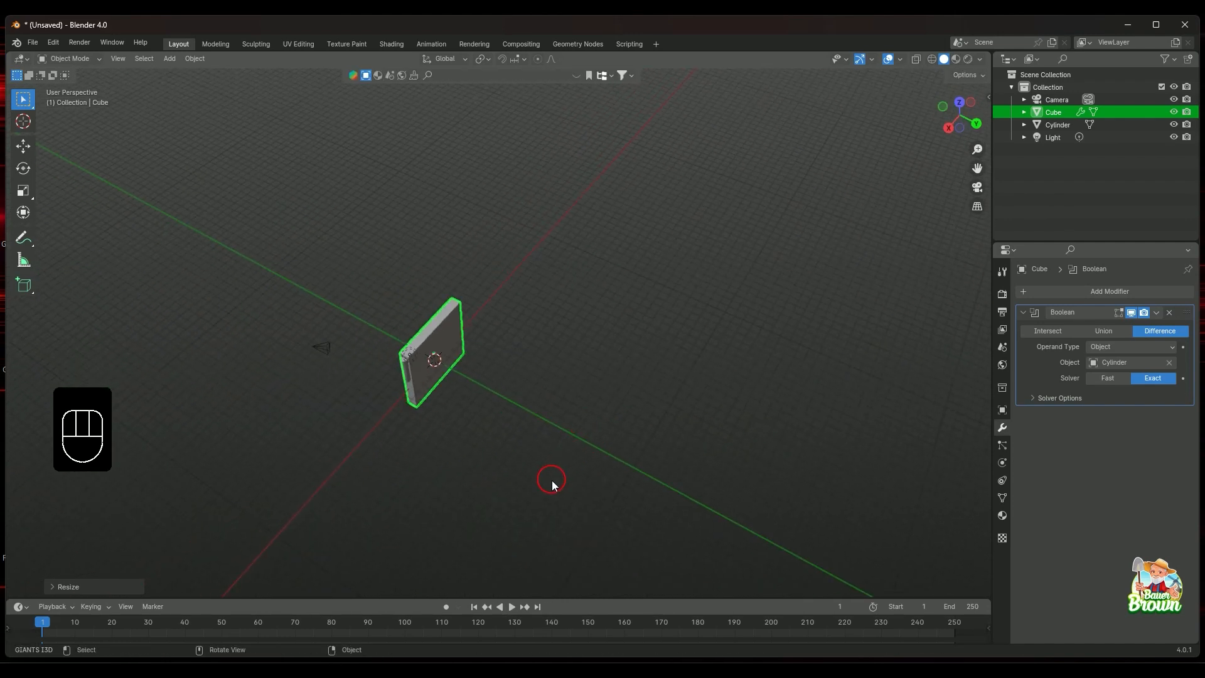
Scale the wall down slightly along the Y axis to make it thinner
key(s)
key(y)
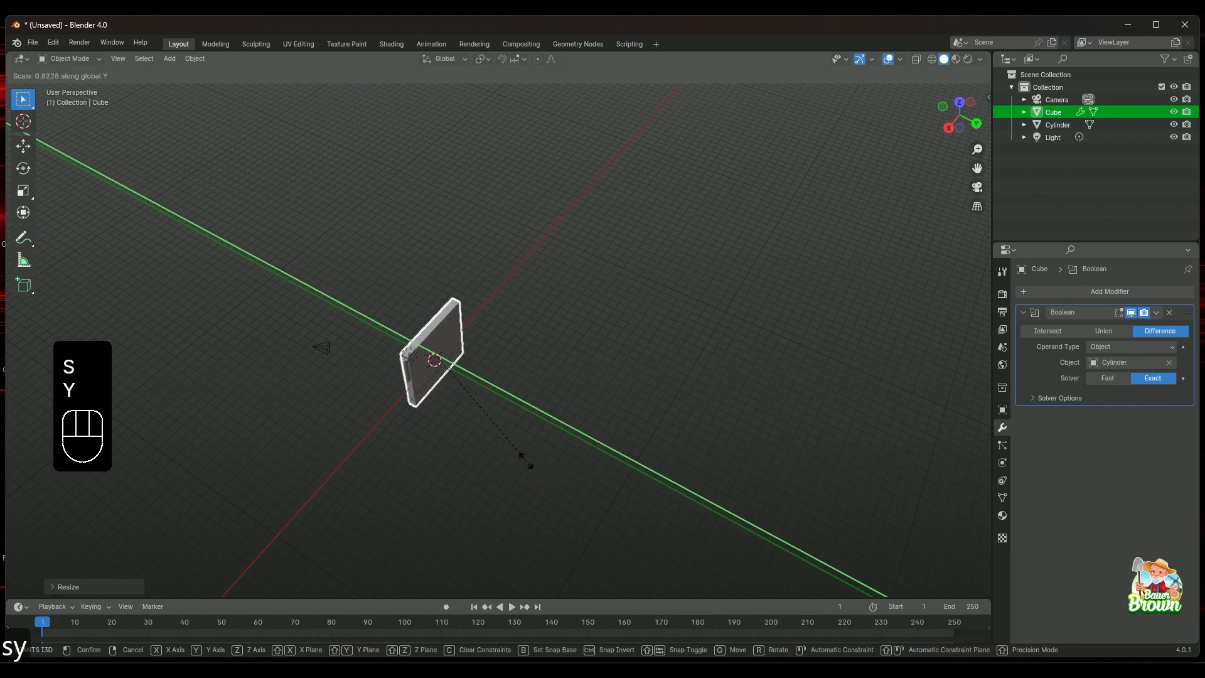
click(480, 426)
Add a second cube mesh and move it along the Y axis until it stands clear in front of the wall
middle_drag(481, 428, 407, 423)
scroll(406, 423, up, 7)
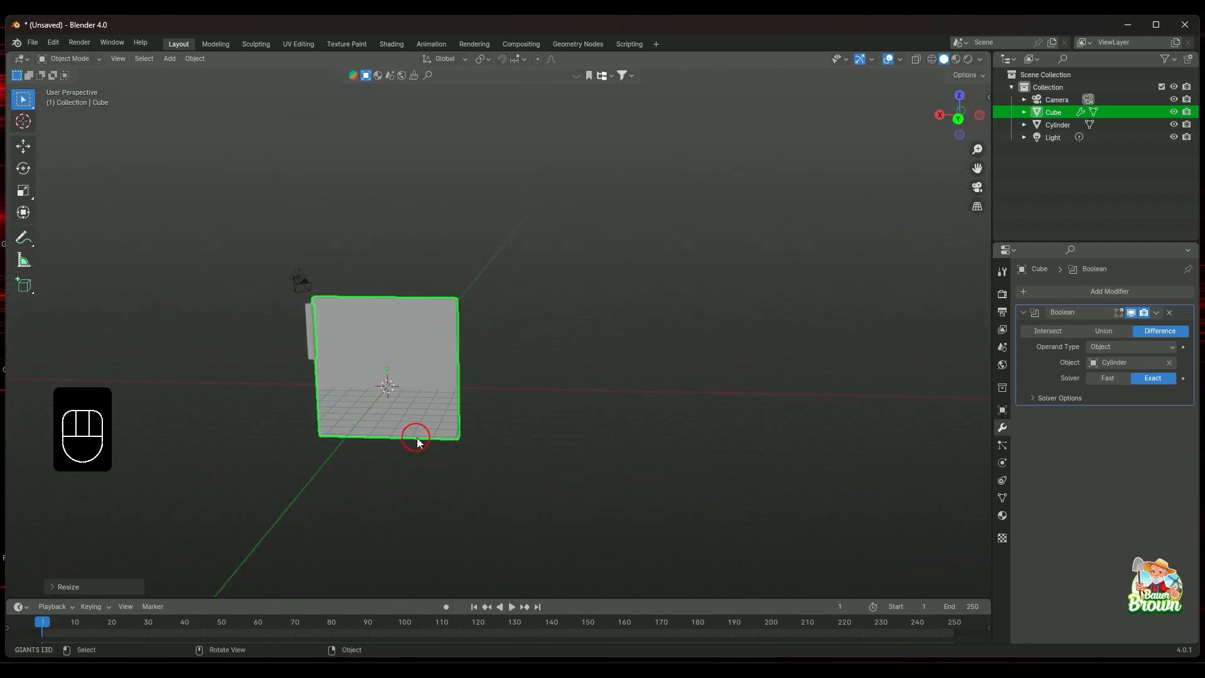
shift+middle_drag(398, 430, 500, 435)
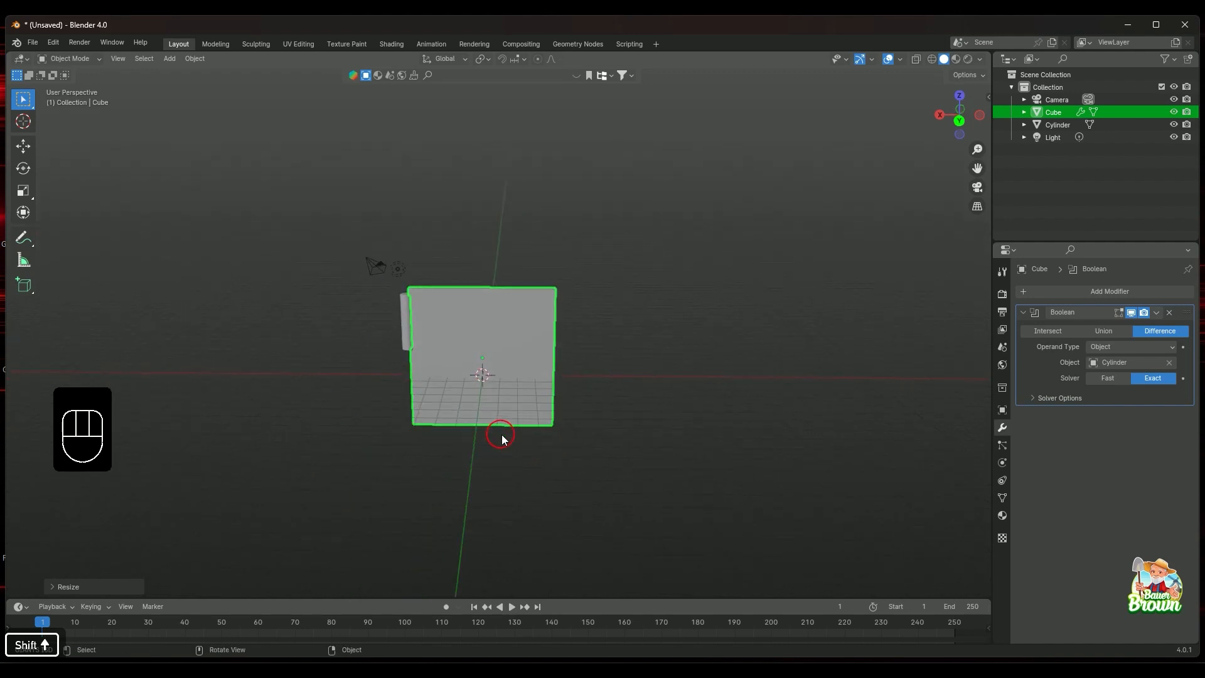
key(shift+a)
mouse_move(507, 399)
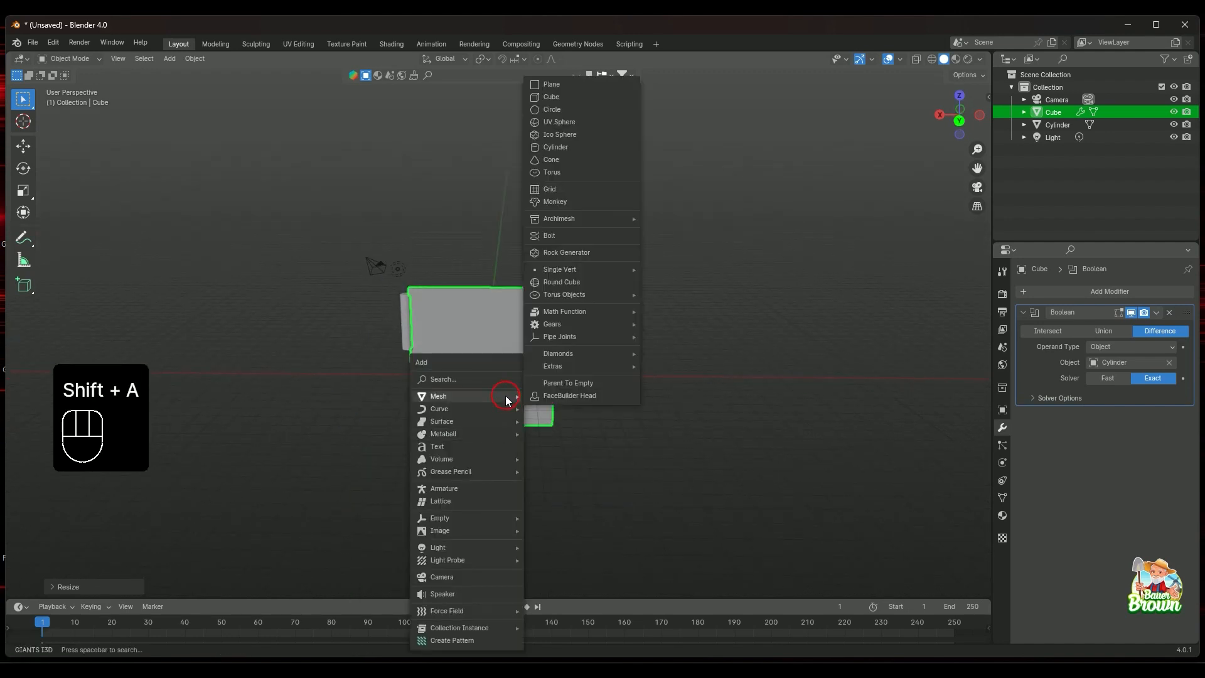
click(599, 98)
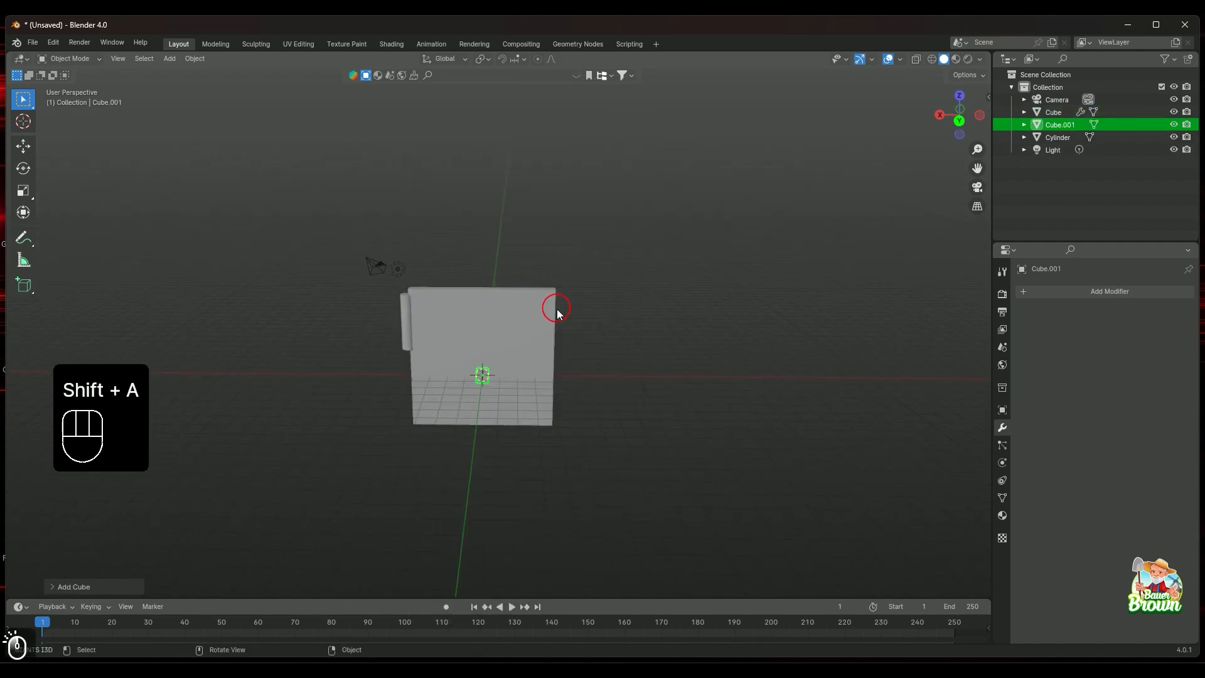
middle_drag(557, 305, 673, 411)
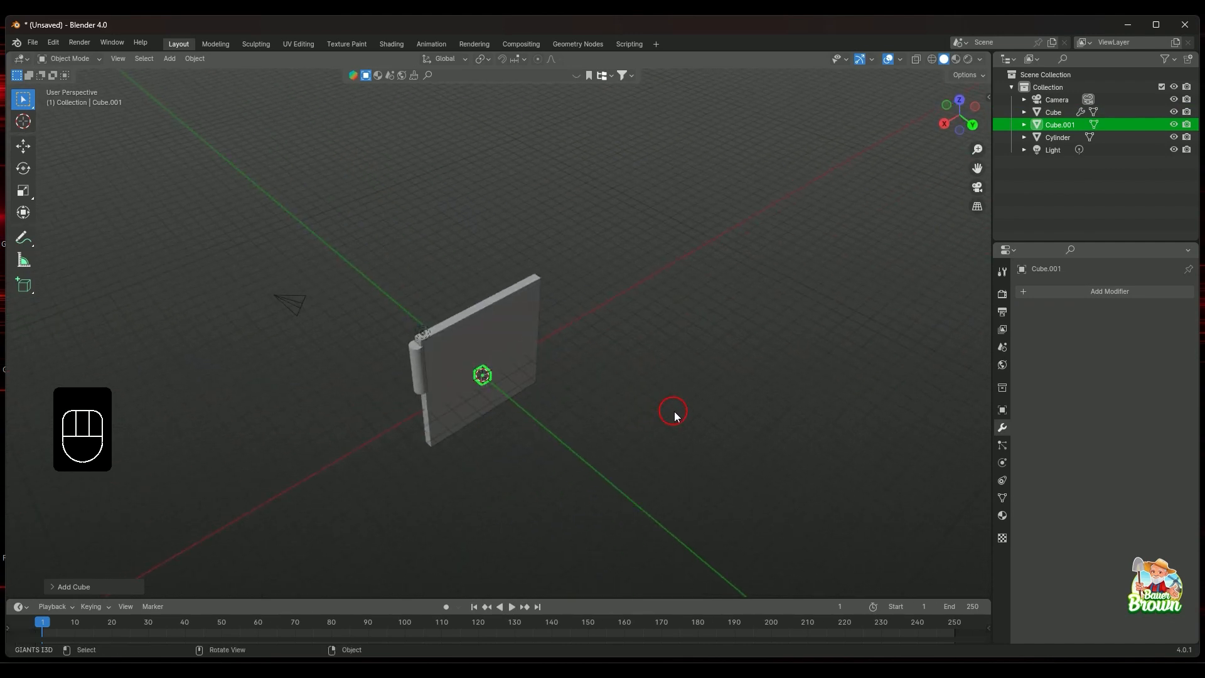
key(g)
key(y)
click(709, 452)
Scale the new cube about three times taller along Z and about twice as wide along X into a door-shaped block
middle_drag(709, 452, 647, 411)
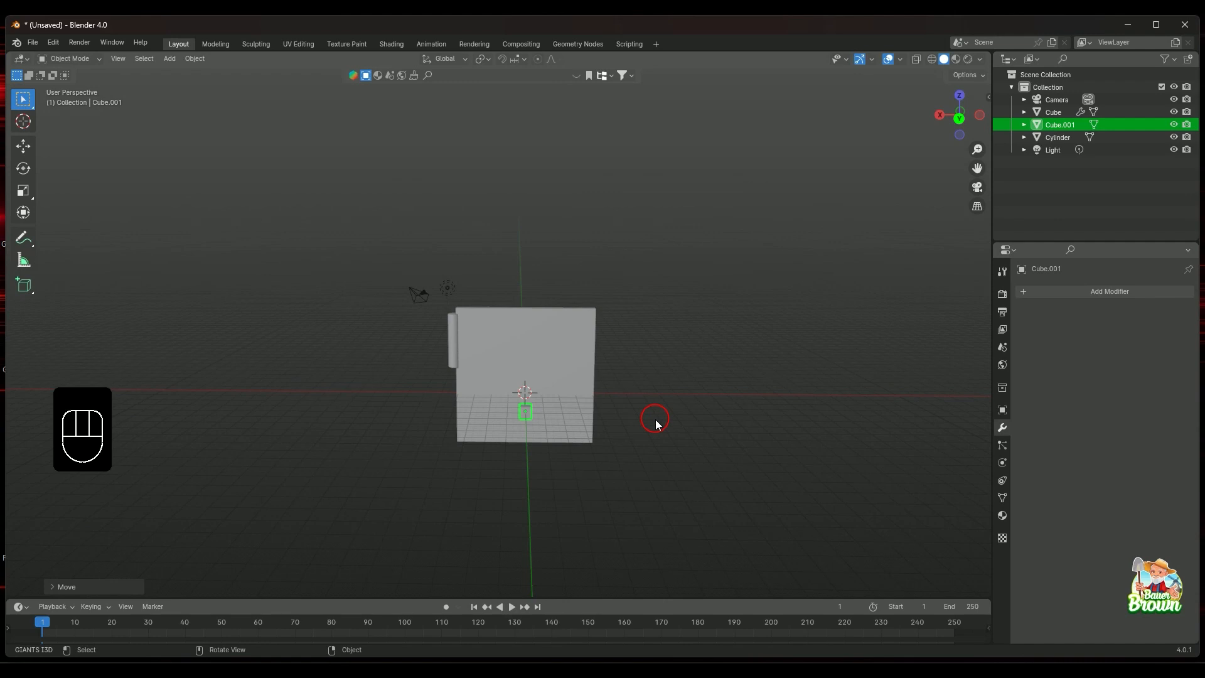
key(s)
key(z)
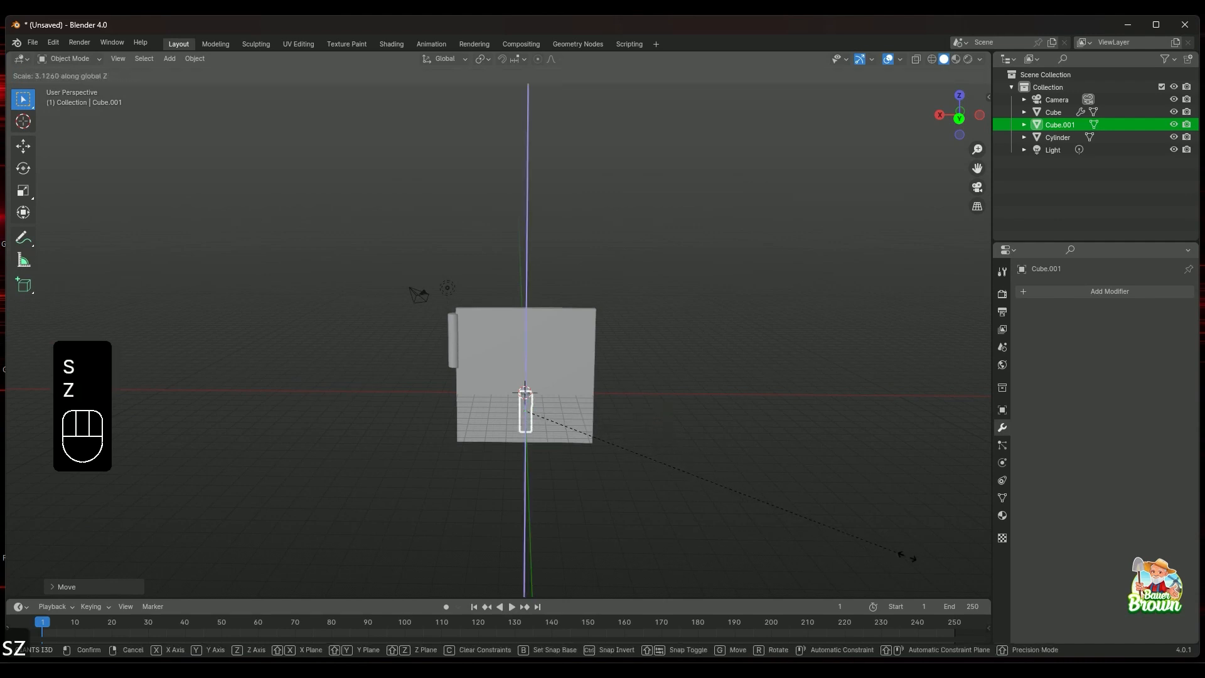
click(874, 547)
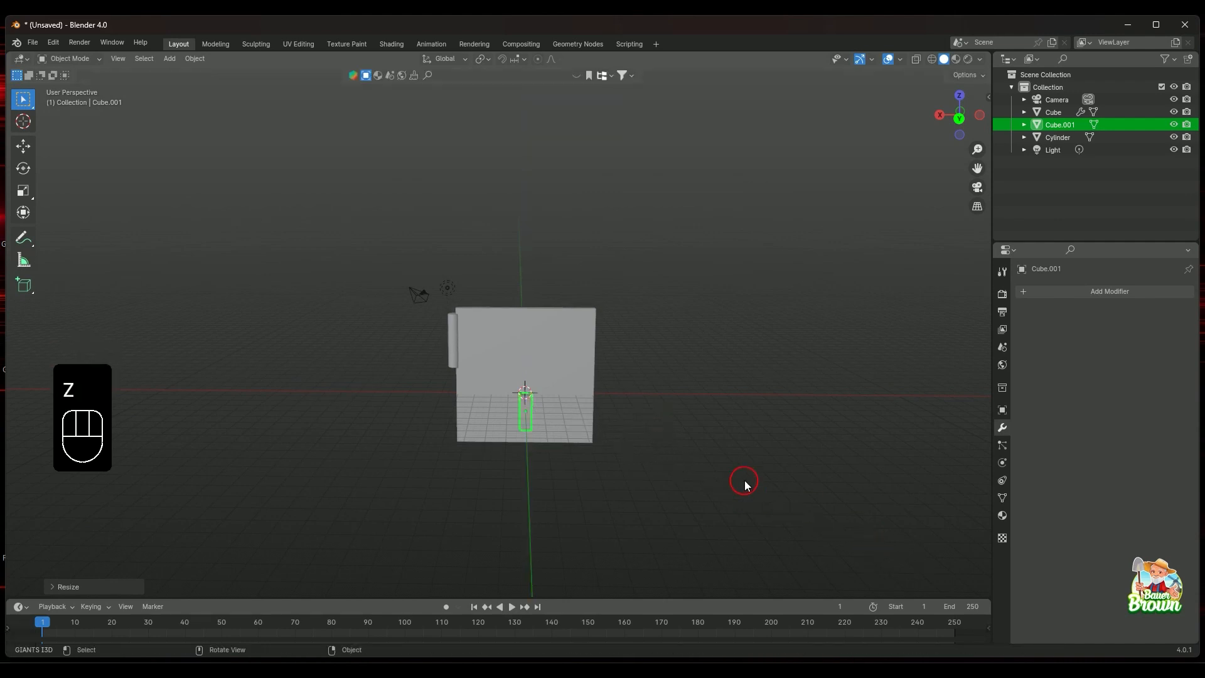
key(s)
key(x)
click(920, 543)
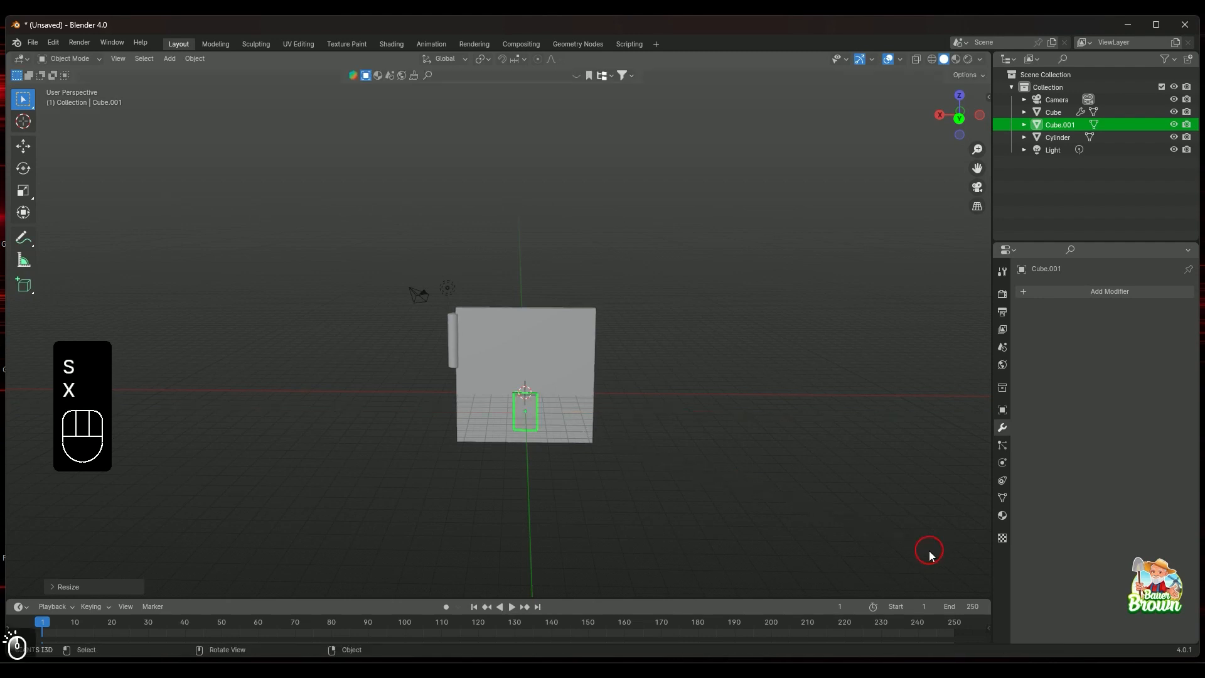
Move the door block down along the Z axis to the level of the wall's lower edge
middle_drag(929, 552, 701, 490)
scroll(676, 505, up, 4)
scroll(700, 500, down, 4)
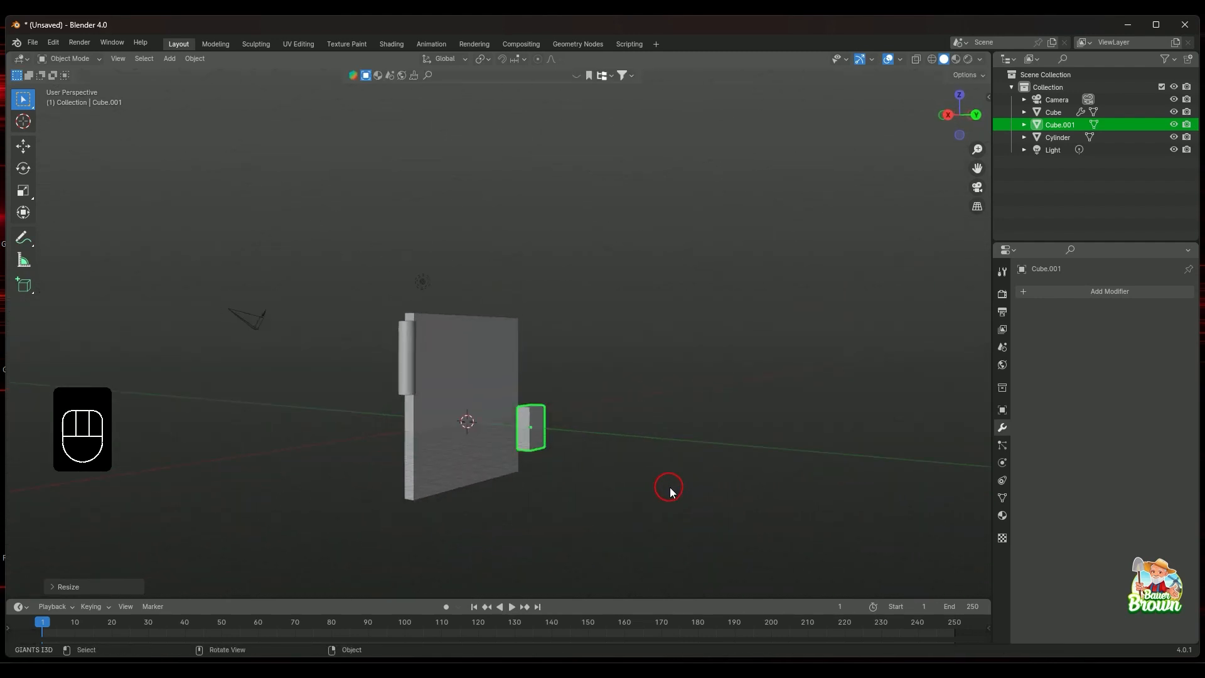
key(g)
key(z)
click(670, 521)
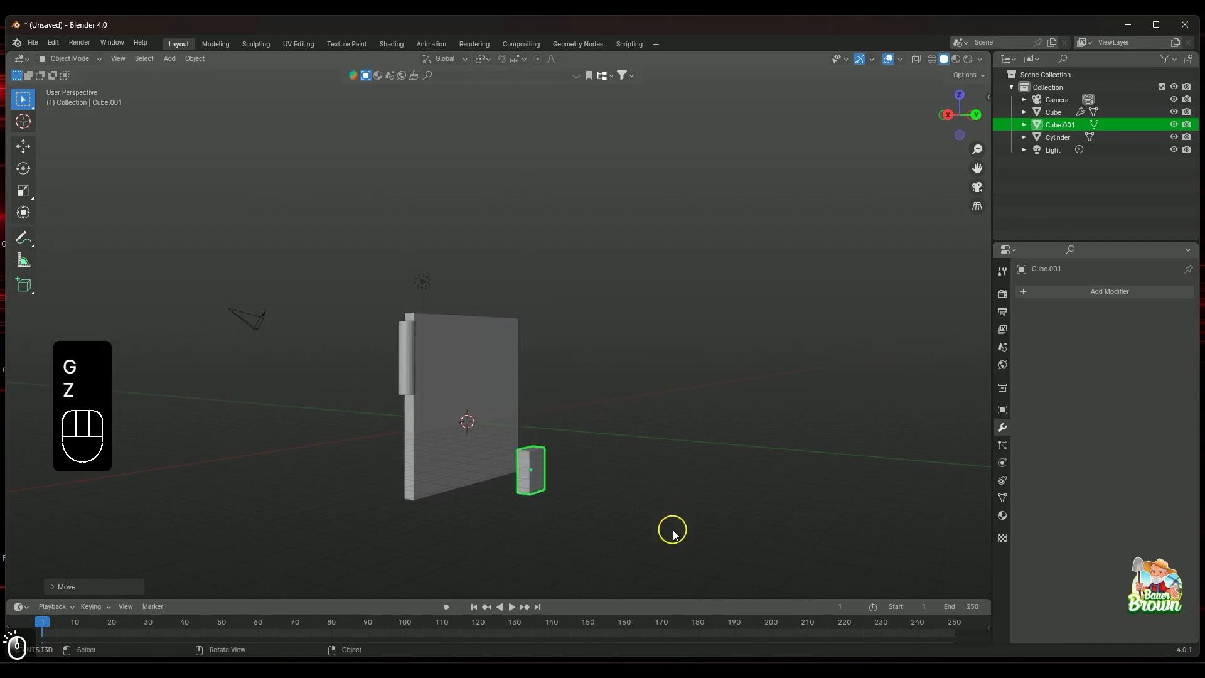
Move the door block back along the Y axis until it sits within the wall's thickness
middle_drag(672, 527, 215, 506)
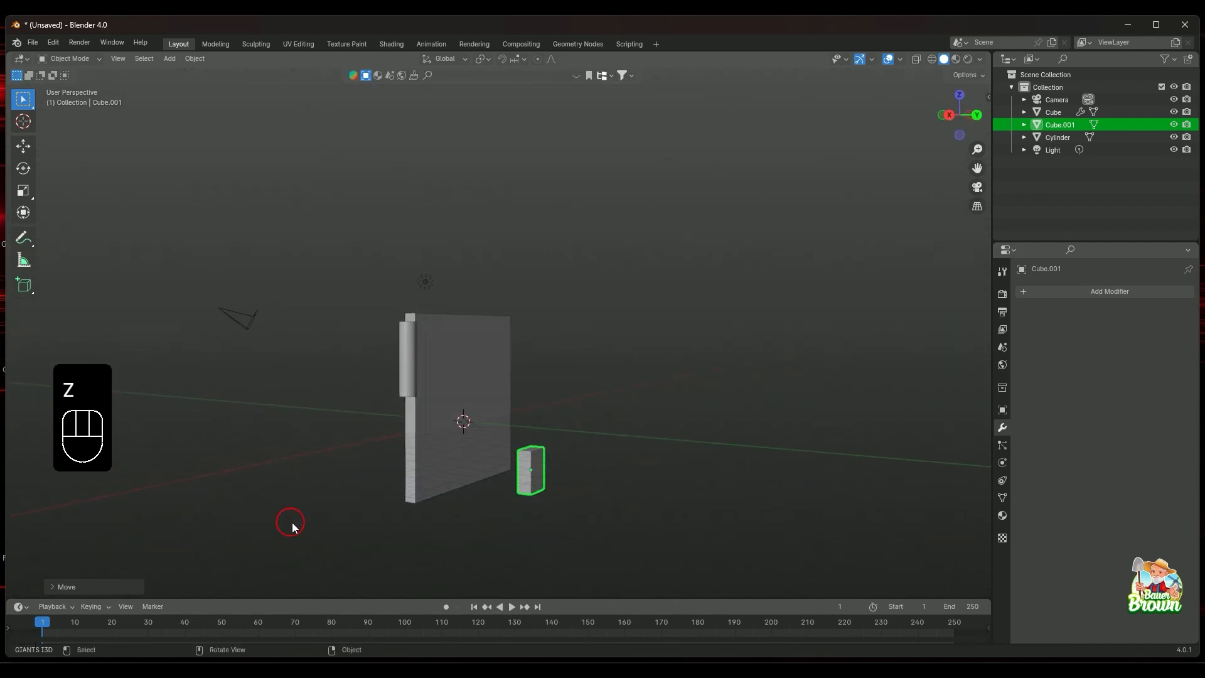
key(g)
key(y)
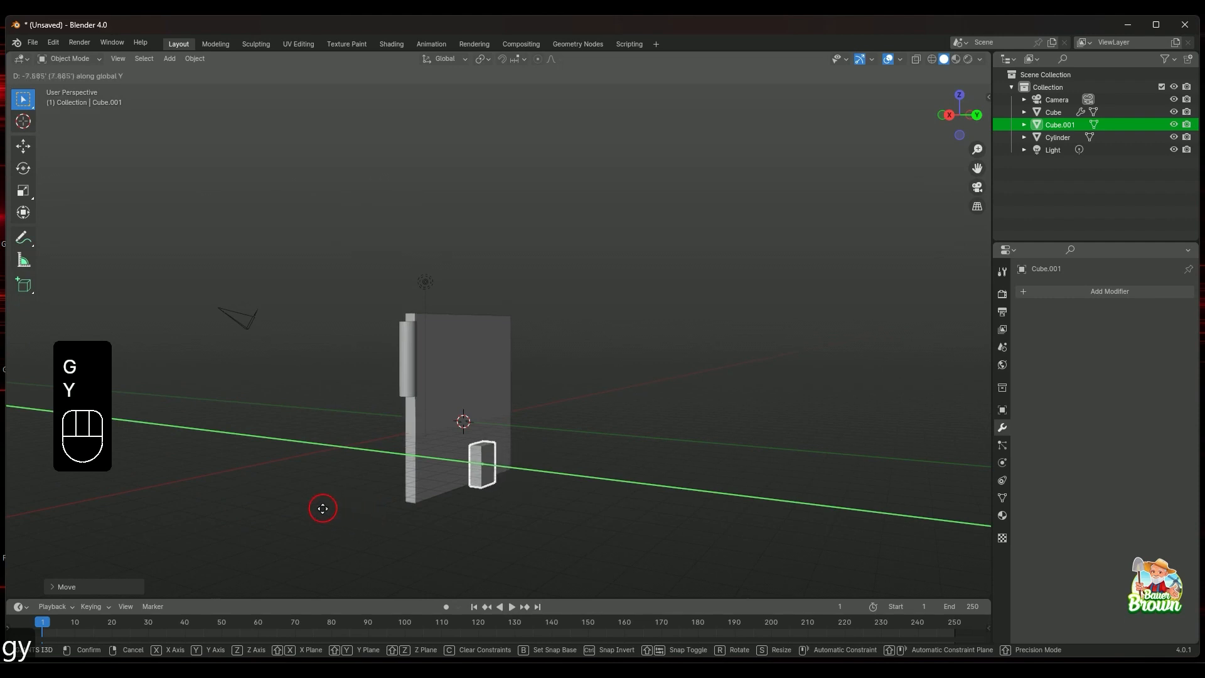
click(310, 498)
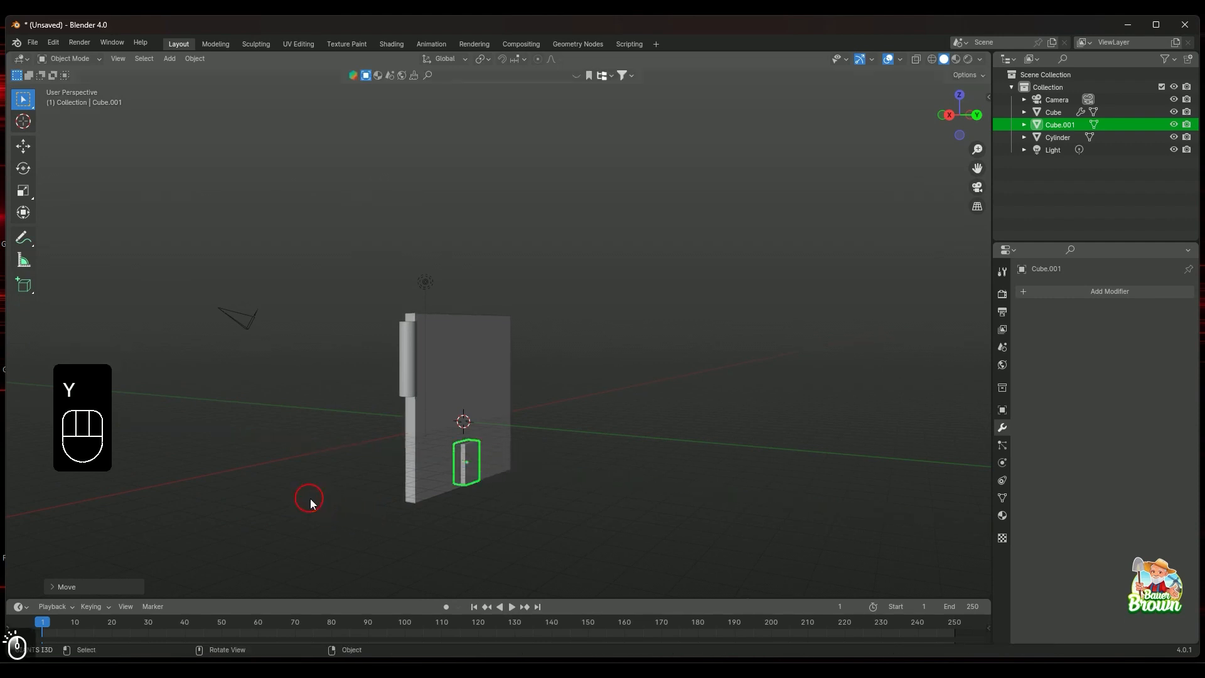
middle_drag(310, 498, 389, 505)
key(g)
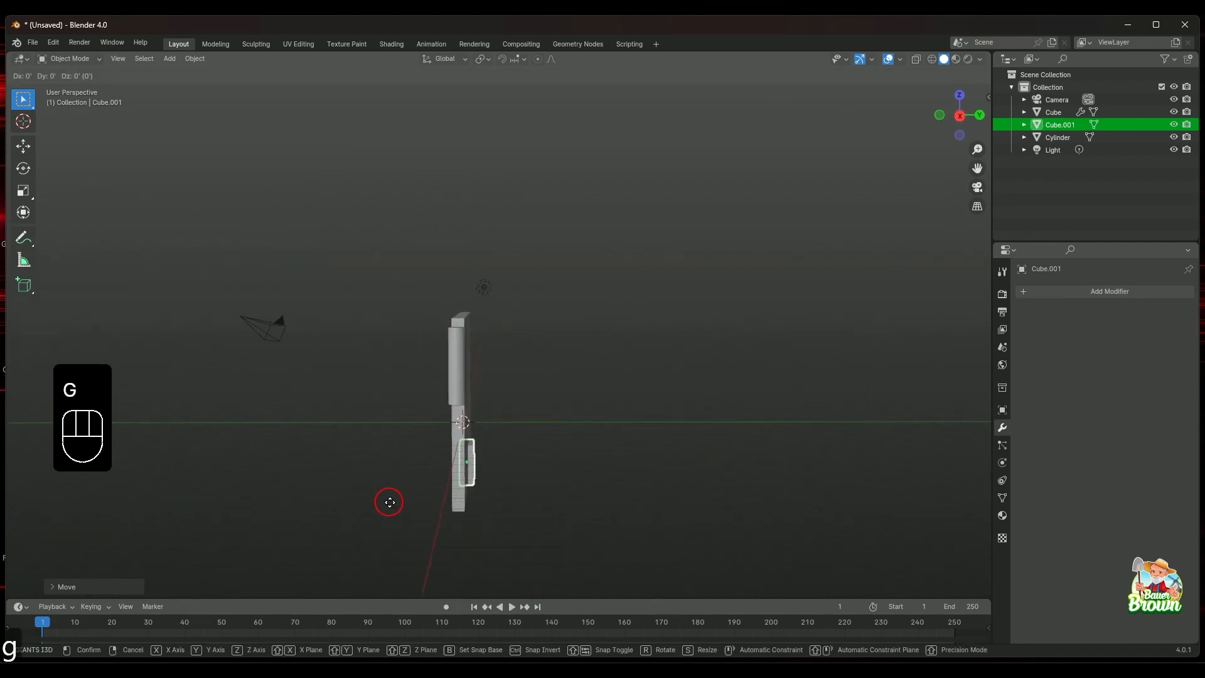
key(y)
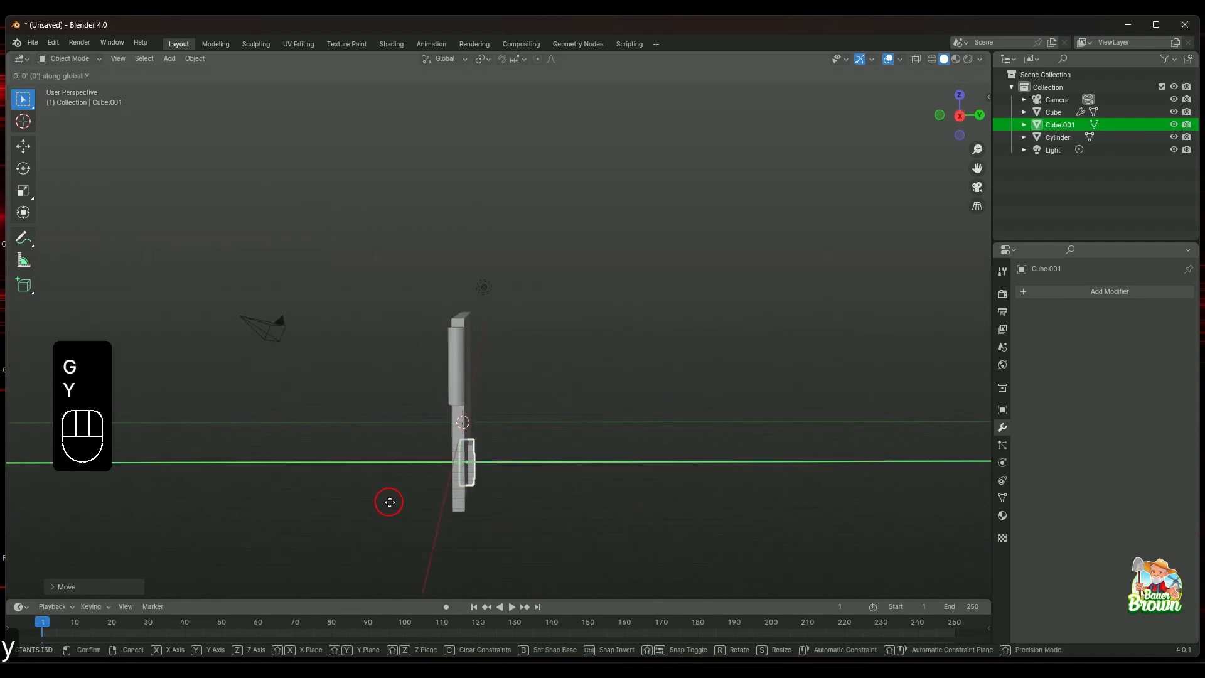
click(386, 500)
Scale the door block up along the Y axis so it sticks out of both wall faces
middle_drag(386, 500, 419, 502)
key(s)
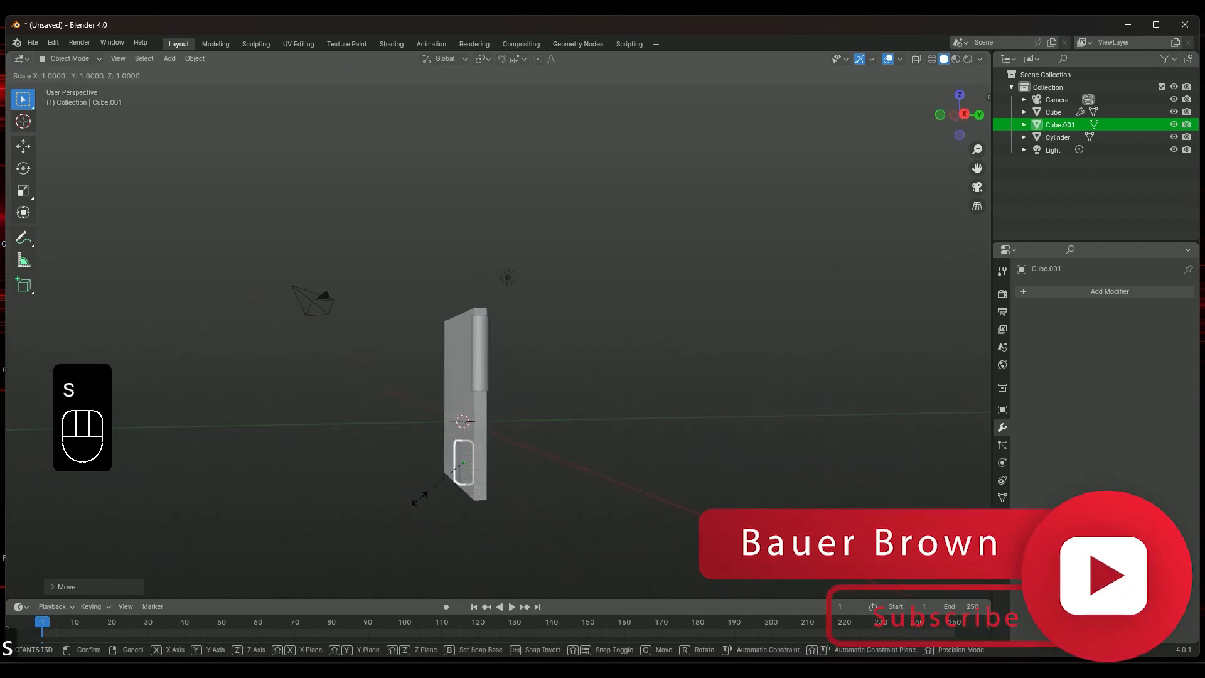
key(y)
click(632, 541)
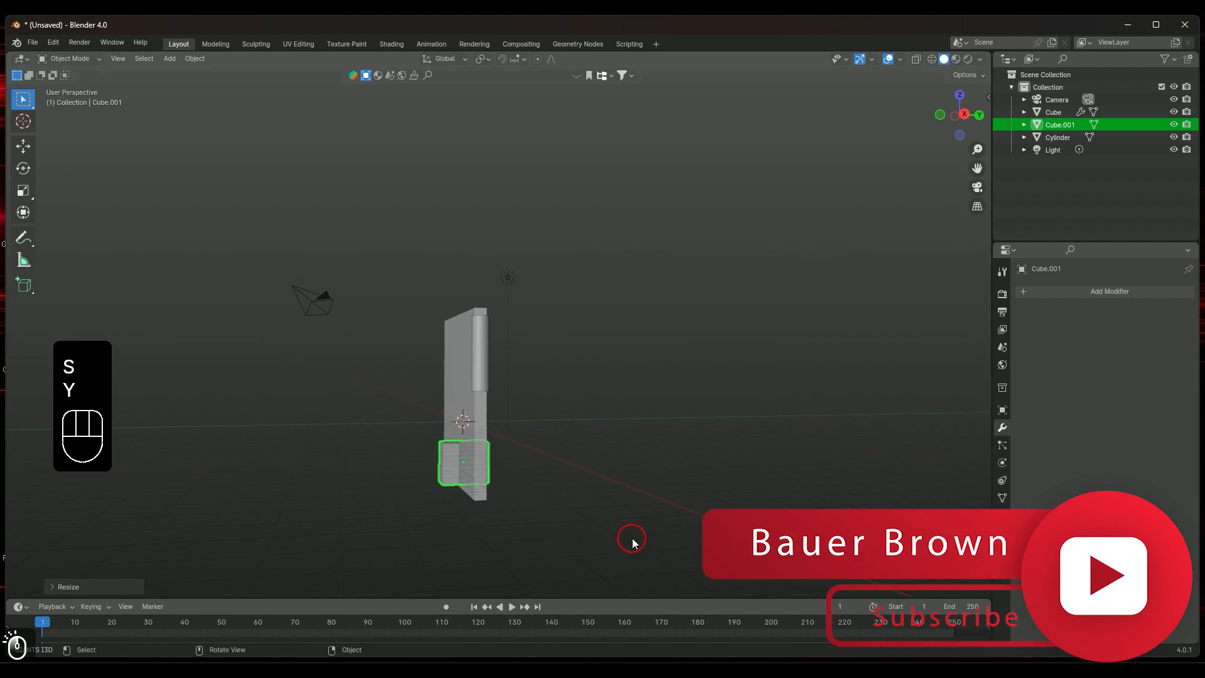
Lower the door block slightly along the Z axis so its base extends below the wall's lower edge
middle_drag(632, 540, 572, 441)
scroll(531, 545, up, 3)
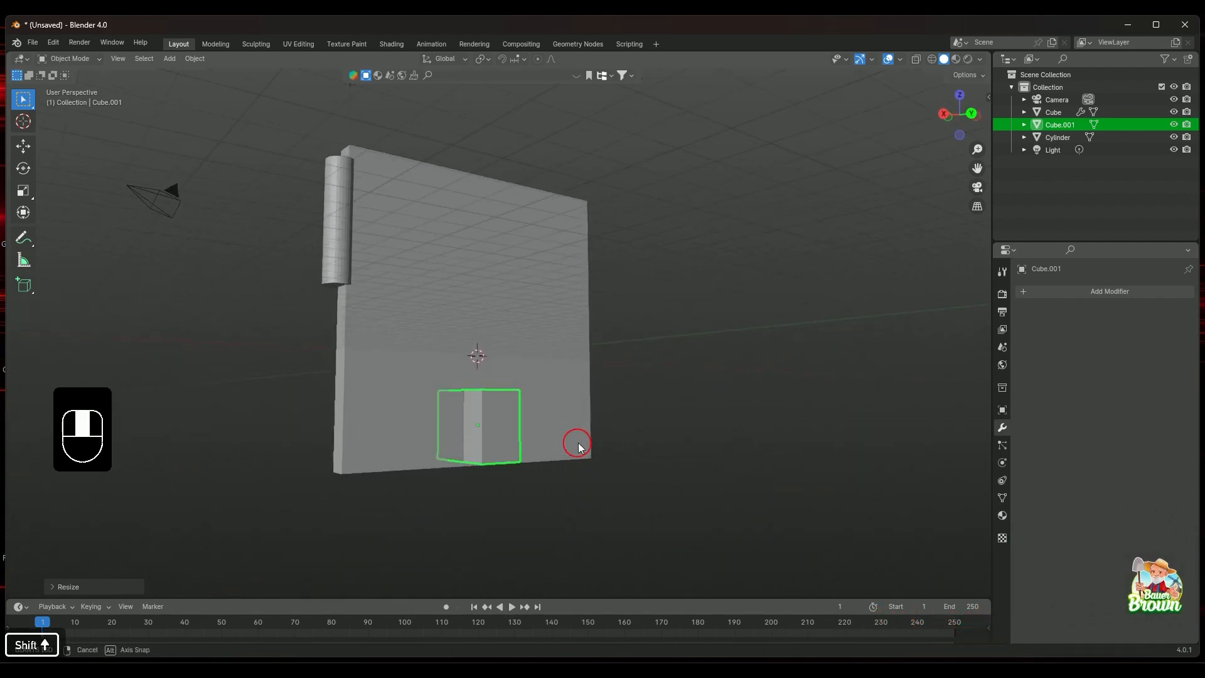
key(g)
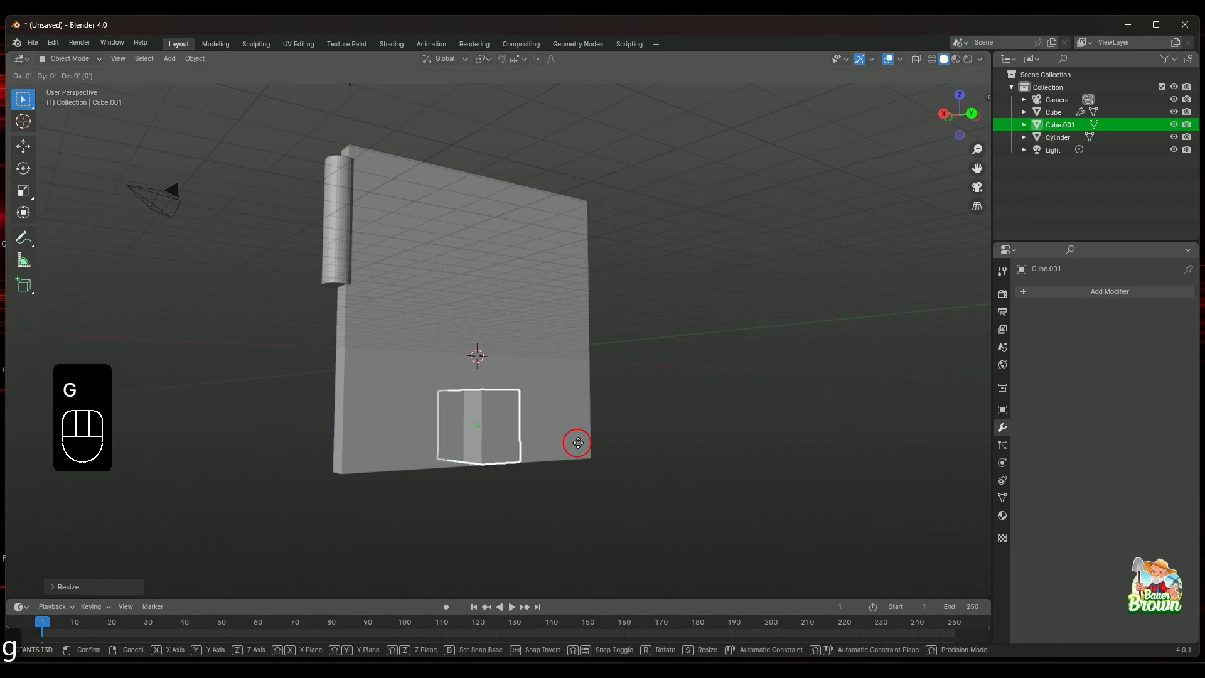
key(z)
click(577, 449)
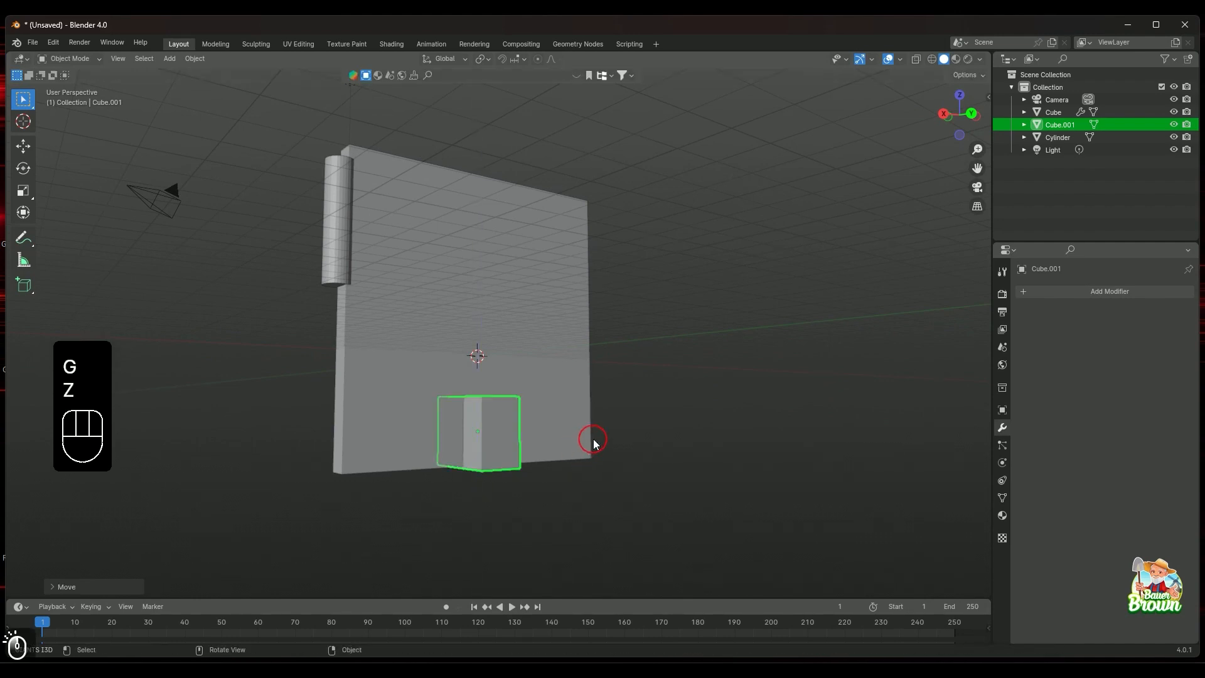
Set the Boolean modifier's object on the wall to Cube.001 and hide that cutter block in the viewport
middle_drag(587, 439, 514, 389)
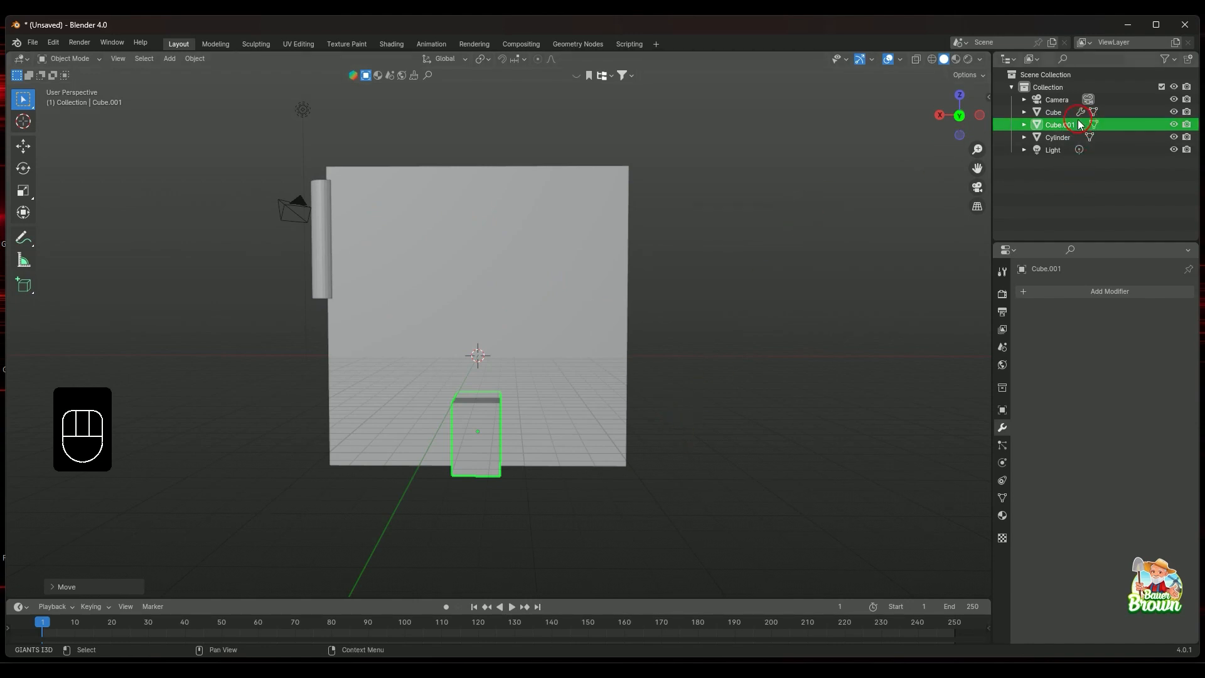
click(1057, 112)
middle_drag(726, 234, 752, 220)
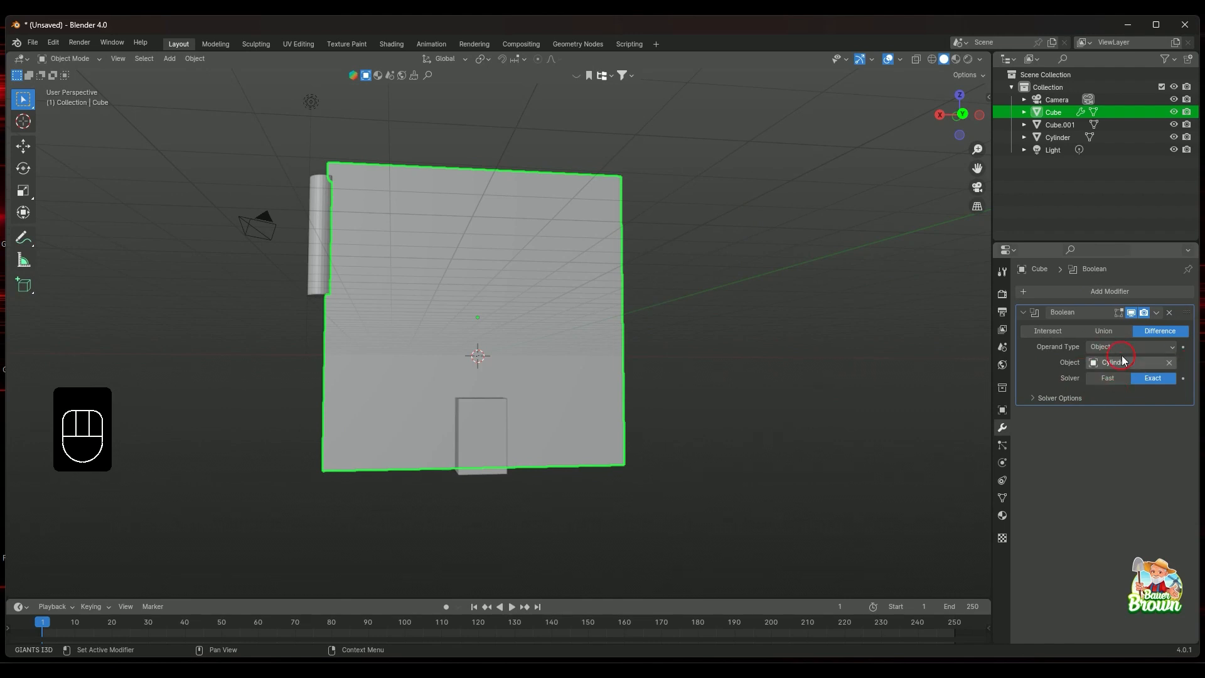
middle_drag(774, 339, 748, 382)
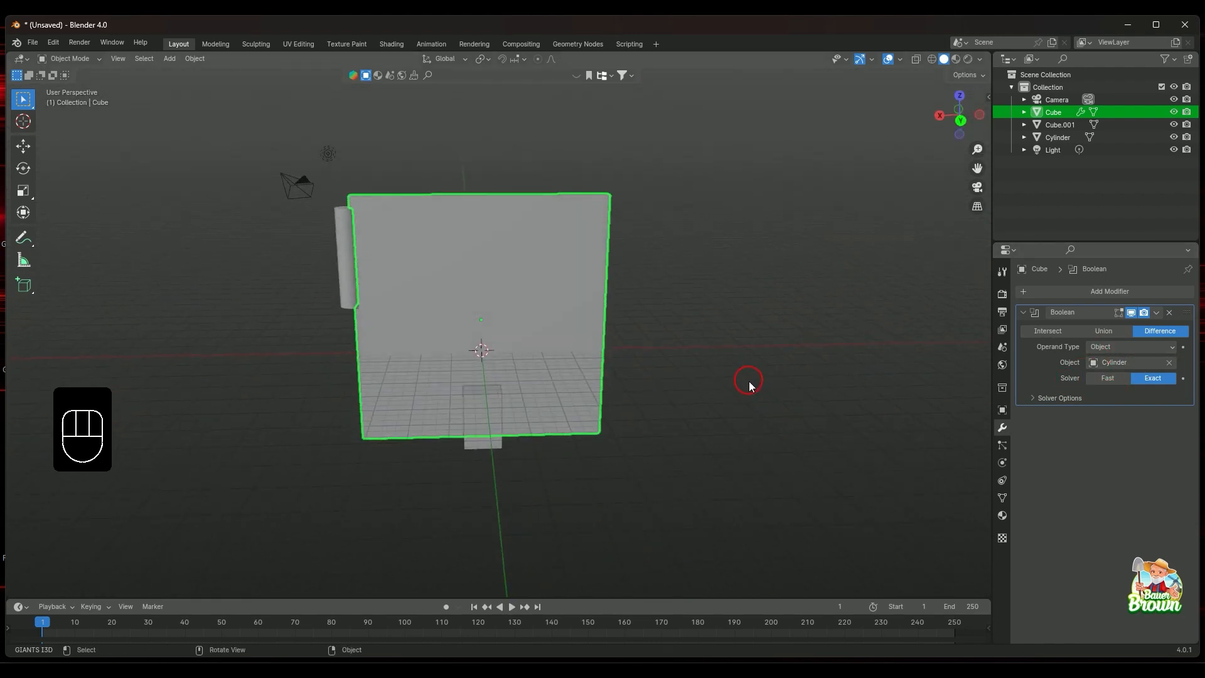
click(1115, 368)
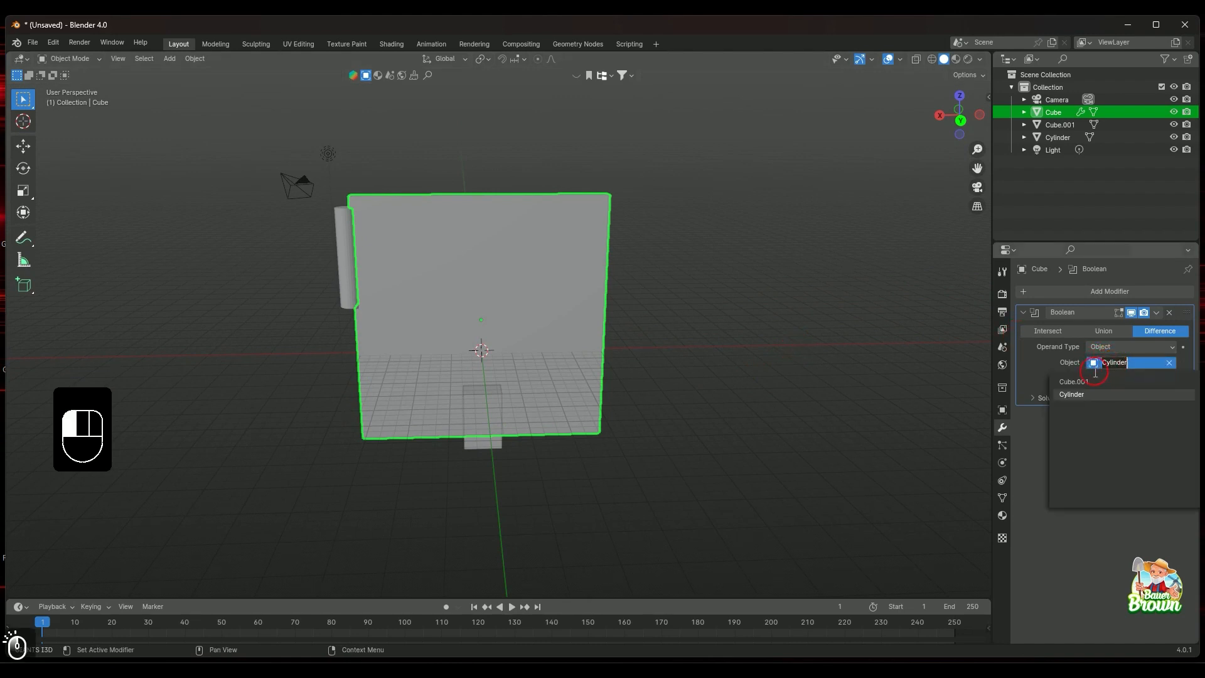
click(1074, 381)
middle_drag(680, 443, 736, 375)
click(1173, 125)
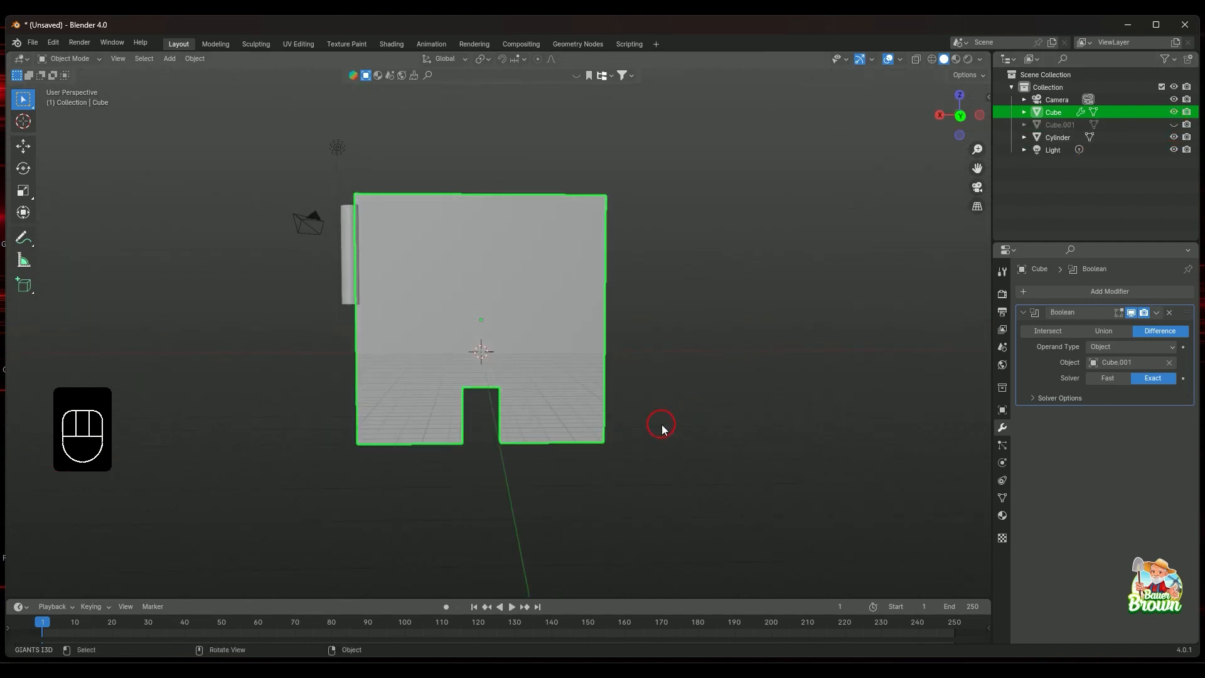
Examine the doorway cut through the wall's lower edge from several angles and distances
scroll(659, 421, up, 4)
middle_drag(659, 412, 587, 419)
scroll(585, 421, down, 2)
middle_drag(511, 438, 574, 378)
scroll(546, 453, up, 3)
scroll(648, 336, down, 3)
middle_drag(604, 388, 430, 433)
scroll(557, 413, up, 3)
scroll(571, 407, down, 3)
scroll(514, 428, up, 3)
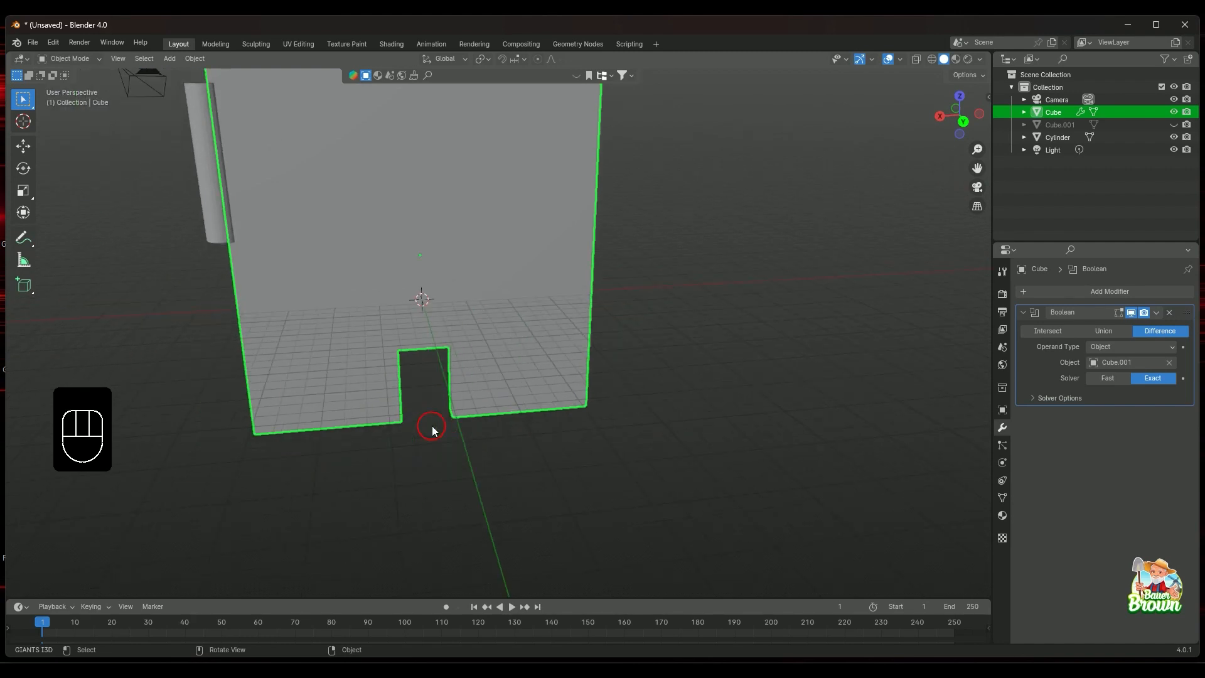
middle_drag(398, 438, 536, 444)
scroll(455, 434, down, 3)
scroll(526, 445, up, 2)
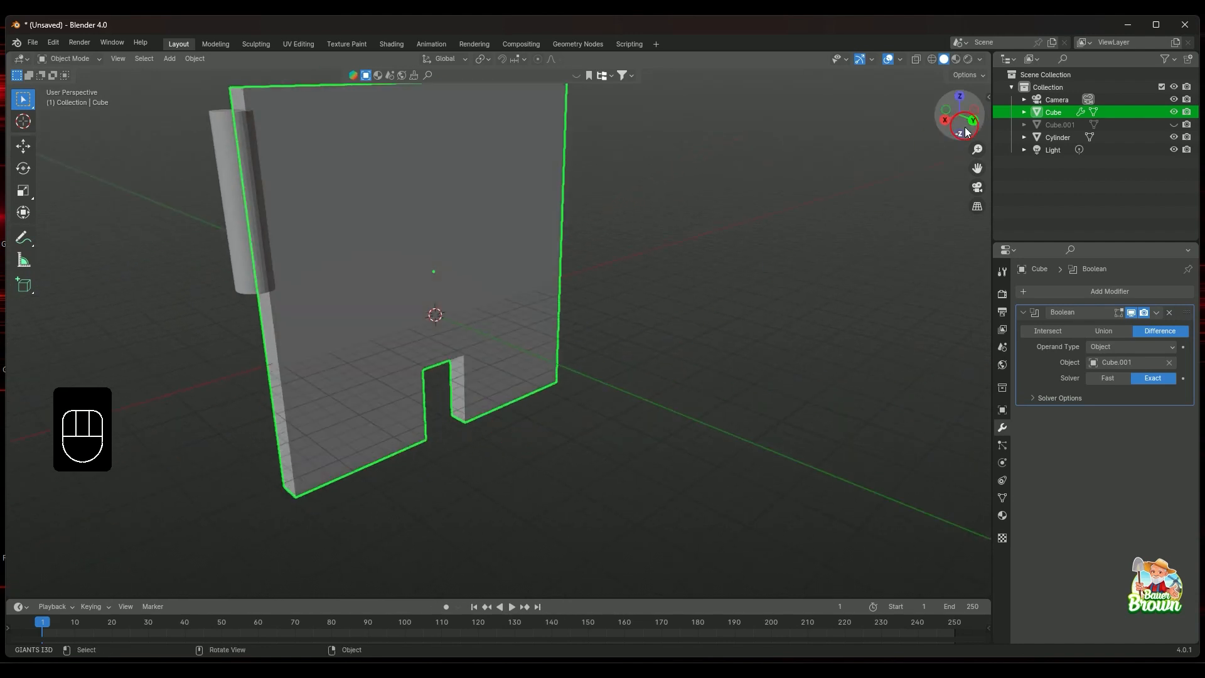
Delete Cube.001 and set the Boolean modifier's object on the wall back to Cylinder
click(1076, 125)
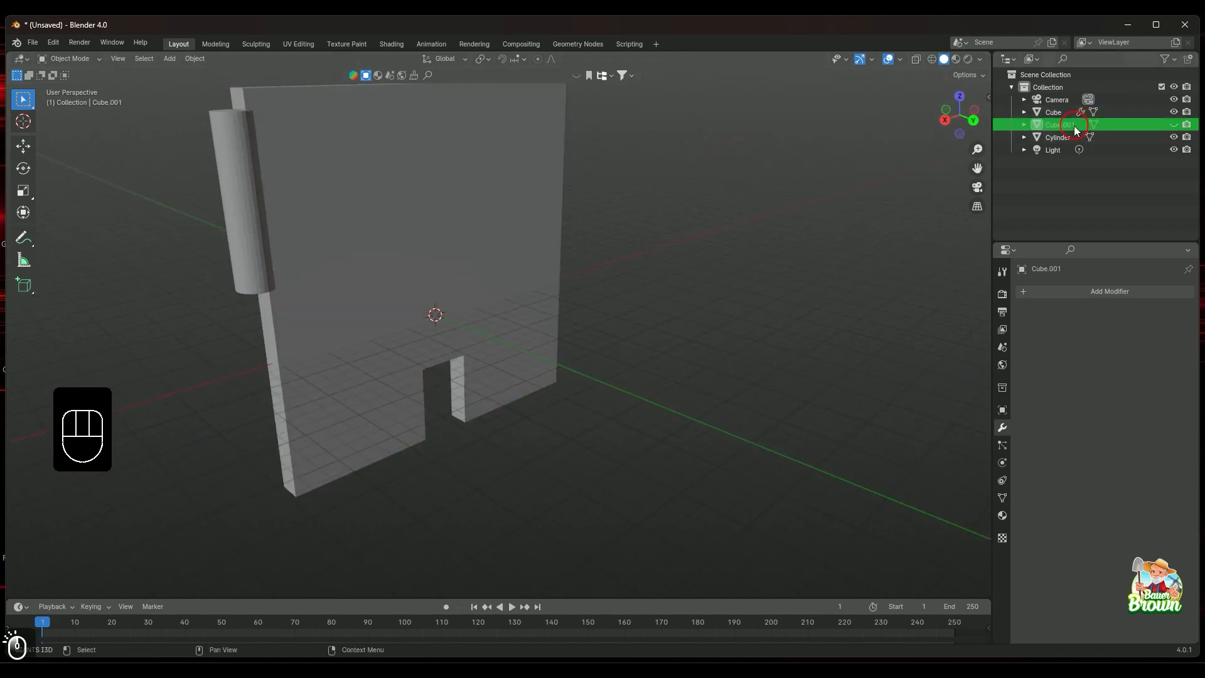
key(Delete)
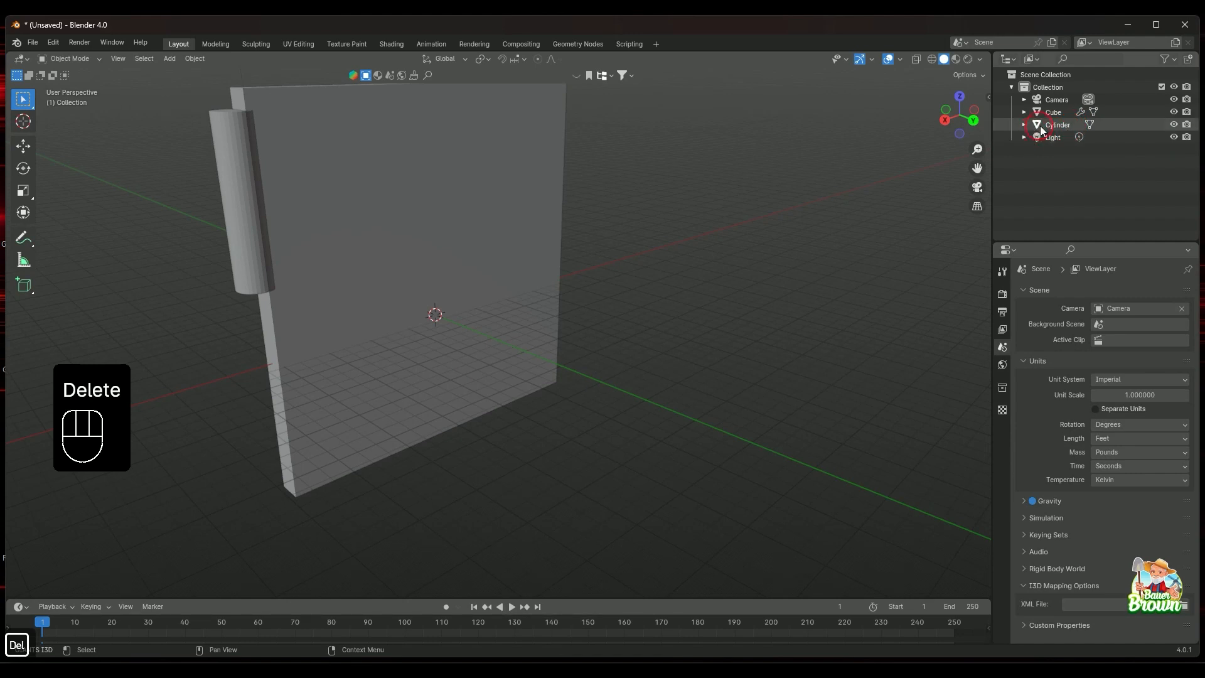
click(1054, 115)
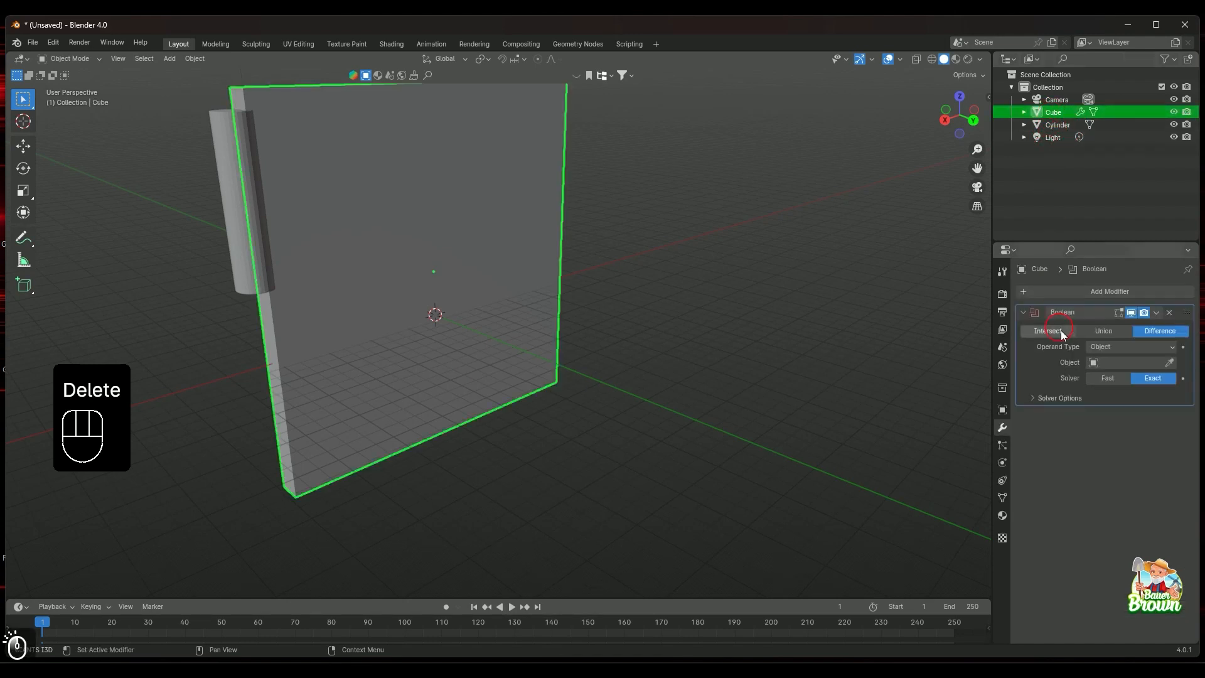
click(1116, 362)
click(1097, 384)
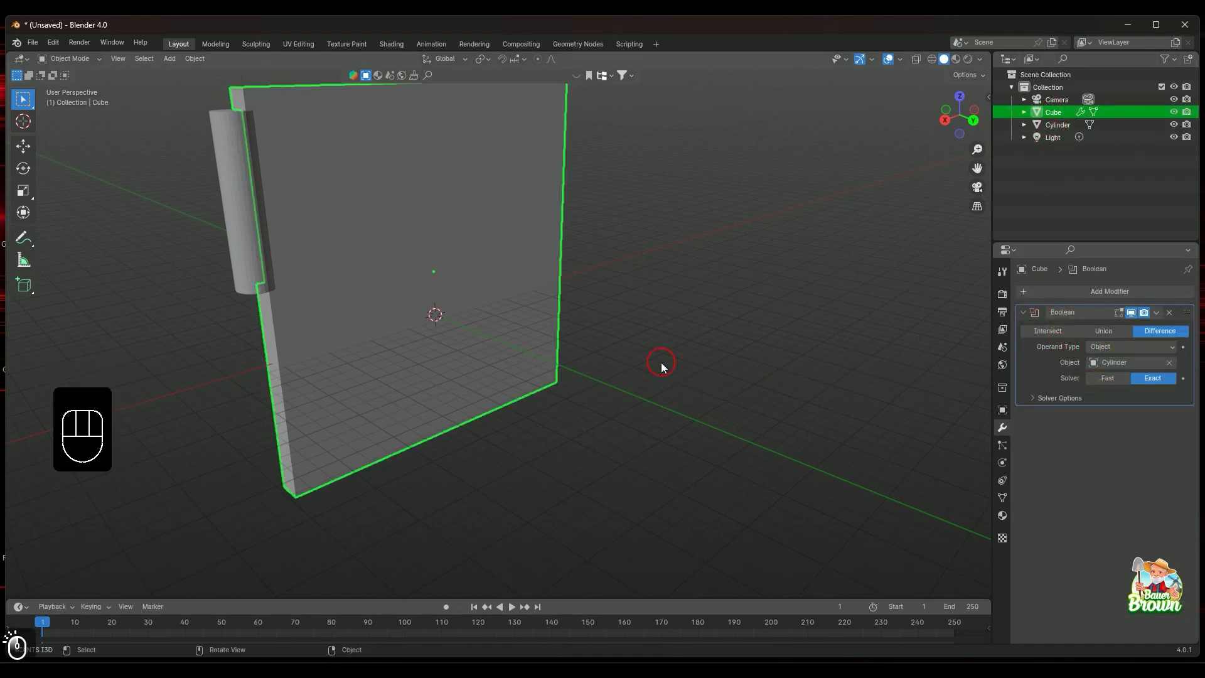
Change the wall's Boolean operation to Union and select the cylinder at the wall's side edge
scroll(659, 362, down, 3)
mouse_move(659, 363)
middle_down()
mouse_move(622, 393)
mouse_move(670, 379)
middle_up()
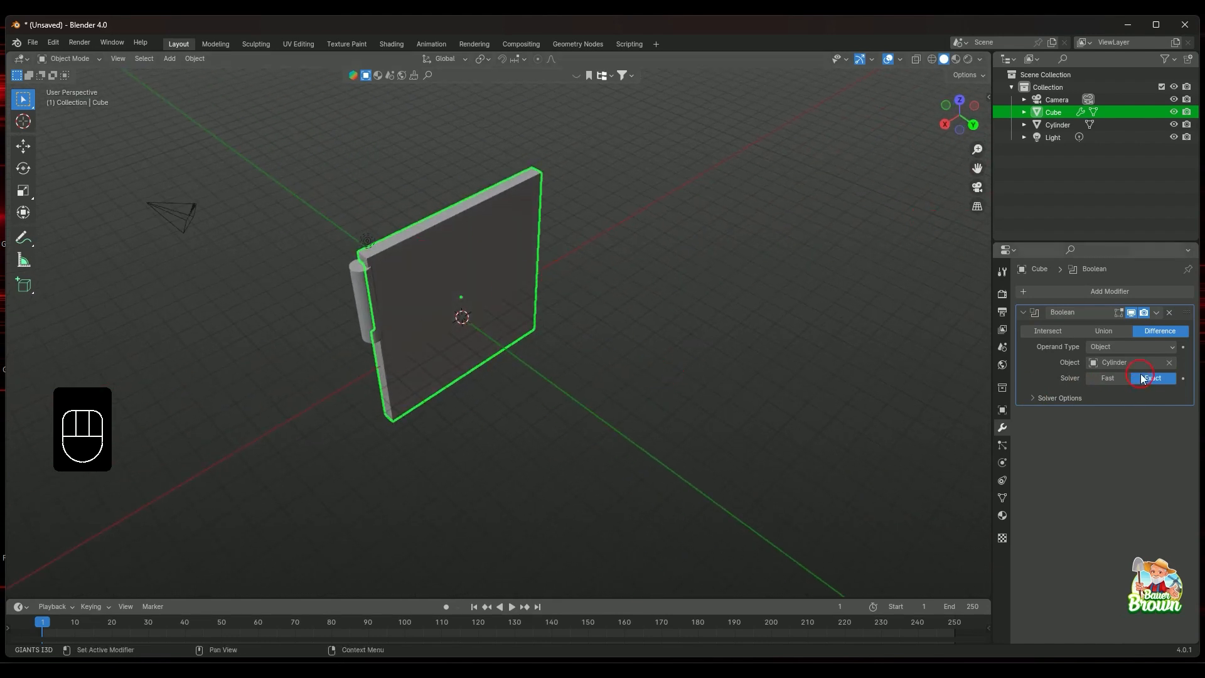
click(1114, 333)
middle_drag(624, 422, 604, 405)
click(1064, 125)
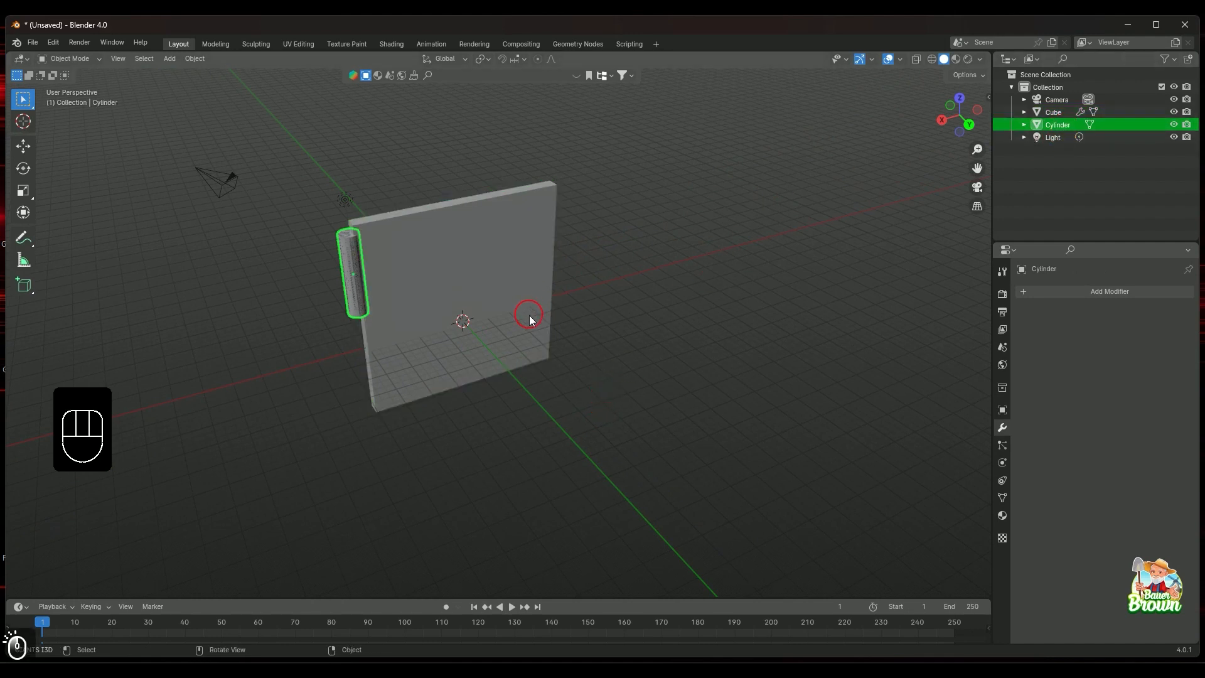
Try the Intersect operation on the wall's Boolean modifier and set it back to Union
click(1054, 113)
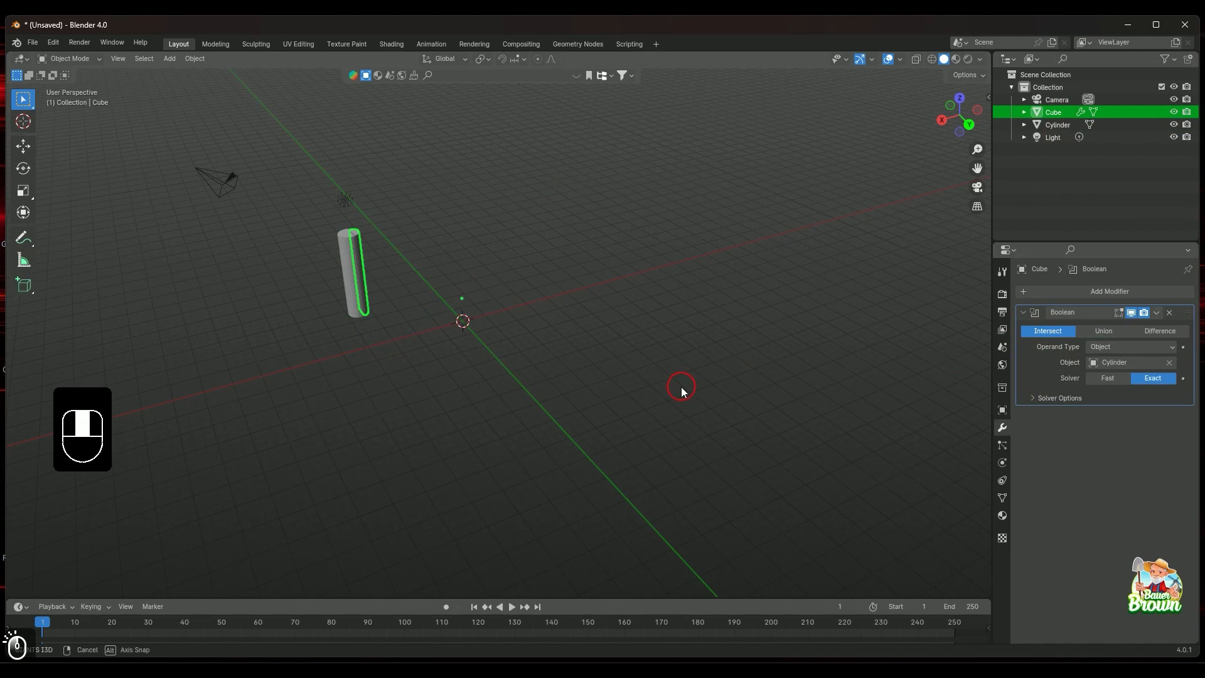
middle_drag(680, 389, 562, 438)
scroll(561, 436, up, 1)
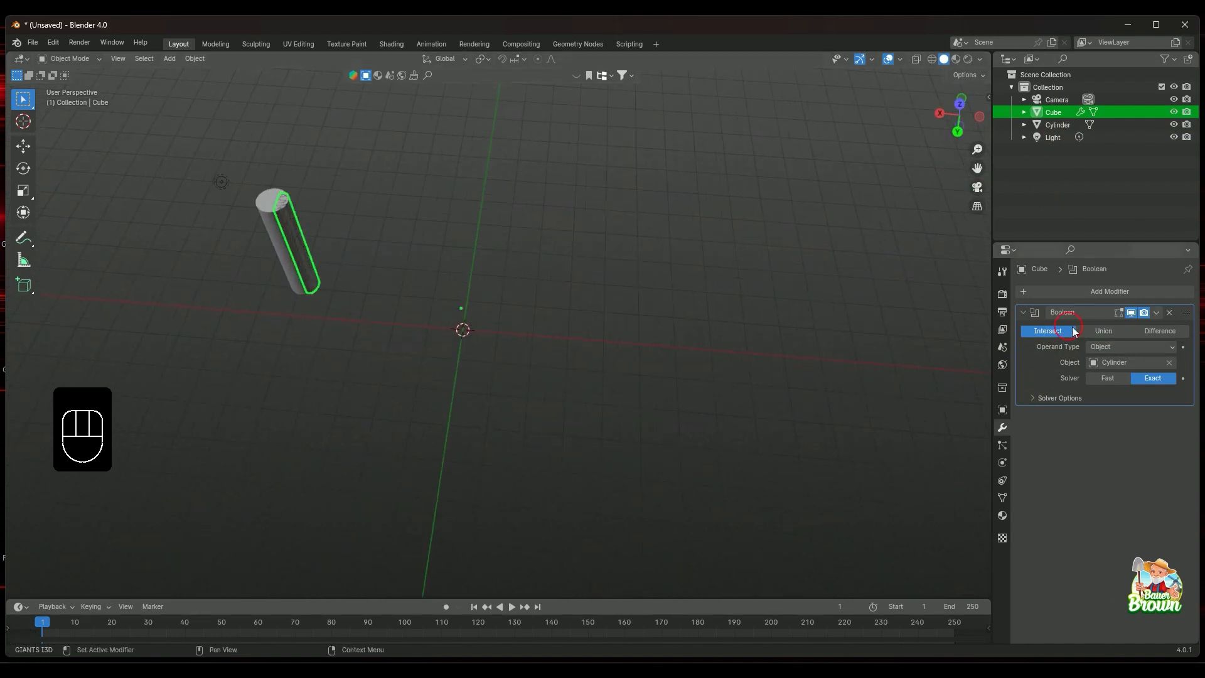
click(1104, 330)
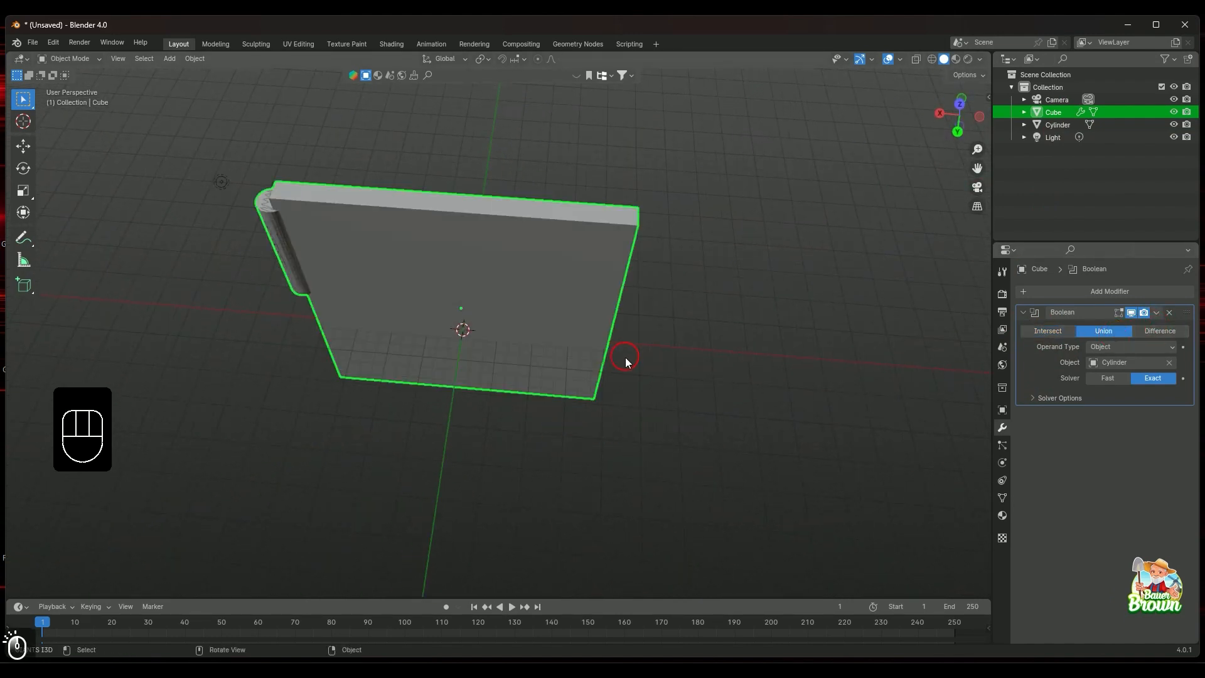
middle_drag(625, 356, 651, 326)
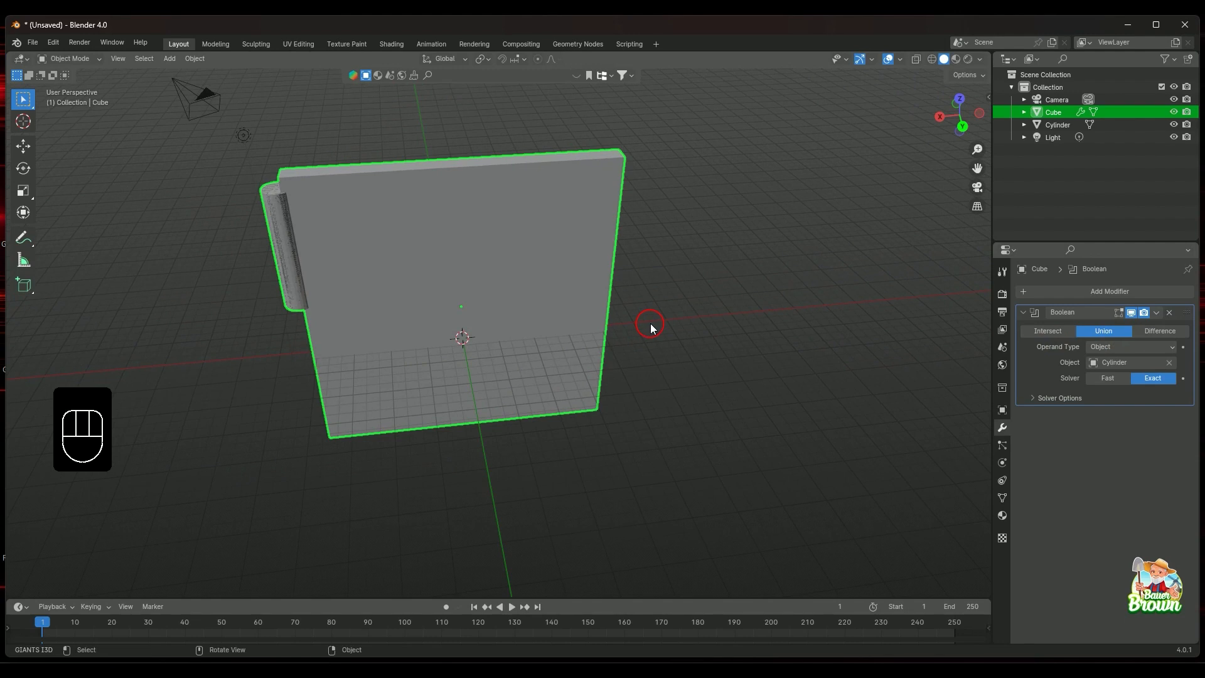
Select the cylinder and examine its overlap with the wall's side edge from several angles and distances
click(1056, 125)
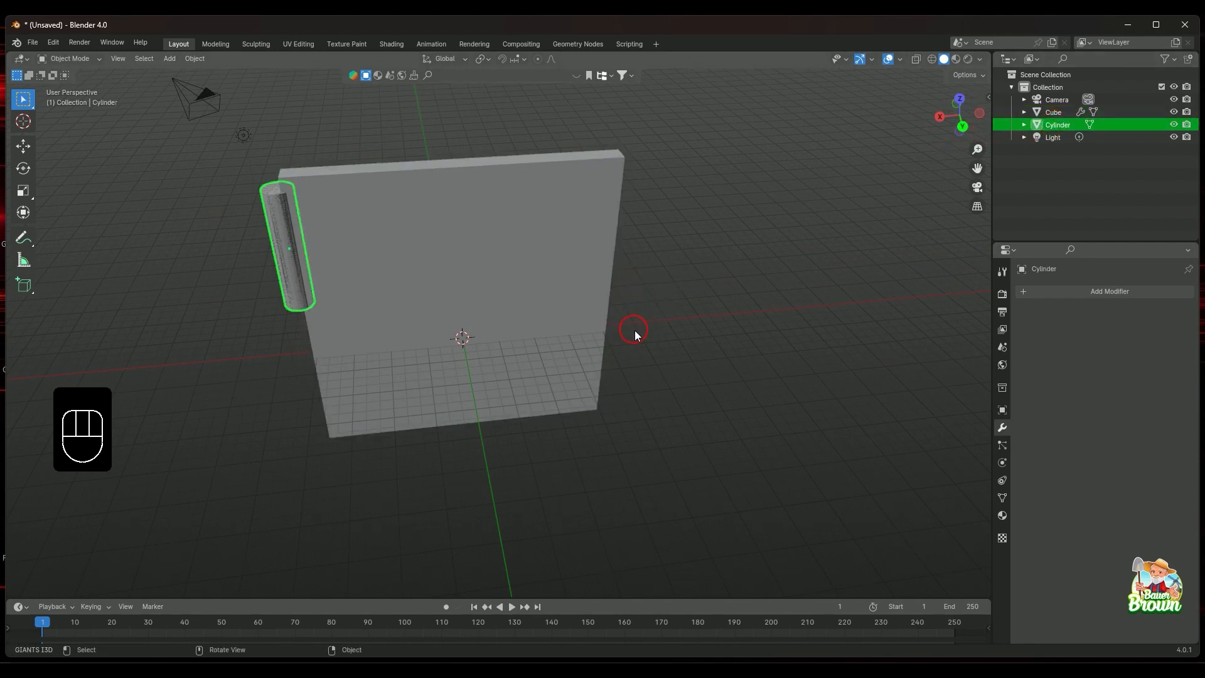
mouse_move(648, 339)
middle_down()
mouse_move(679, 355)
mouse_move(677, 339)
mouse_move(660, 334)
middle_up()
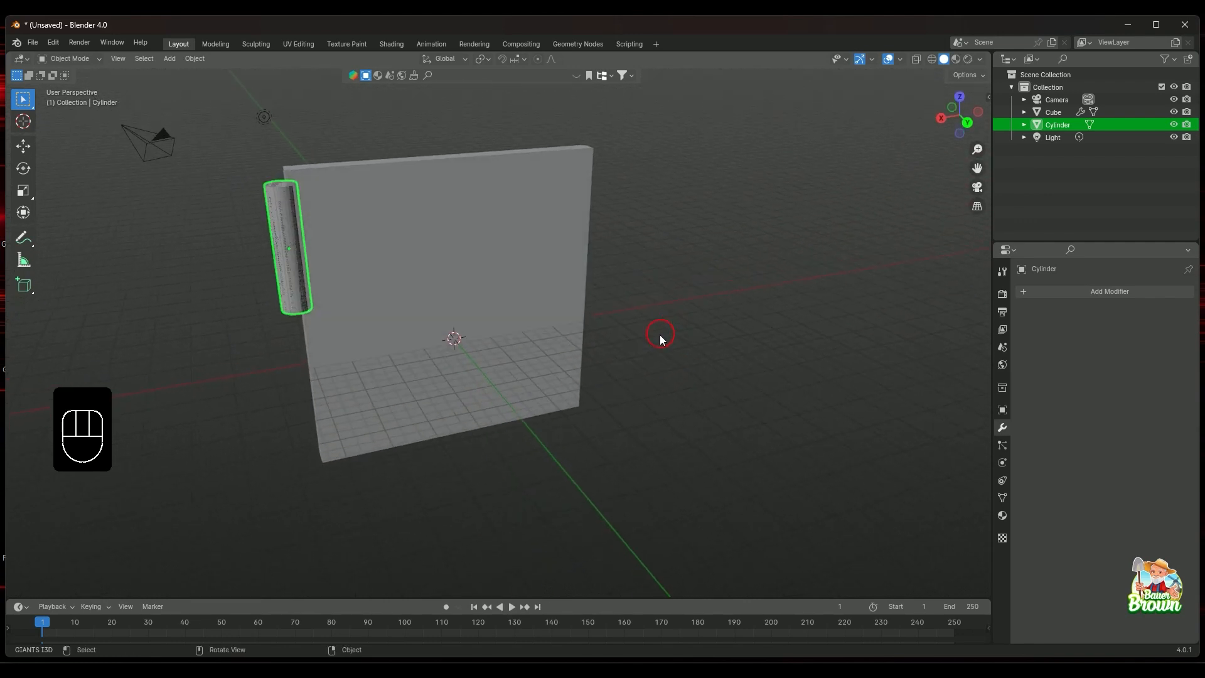
scroll(590, 362, up, 2)
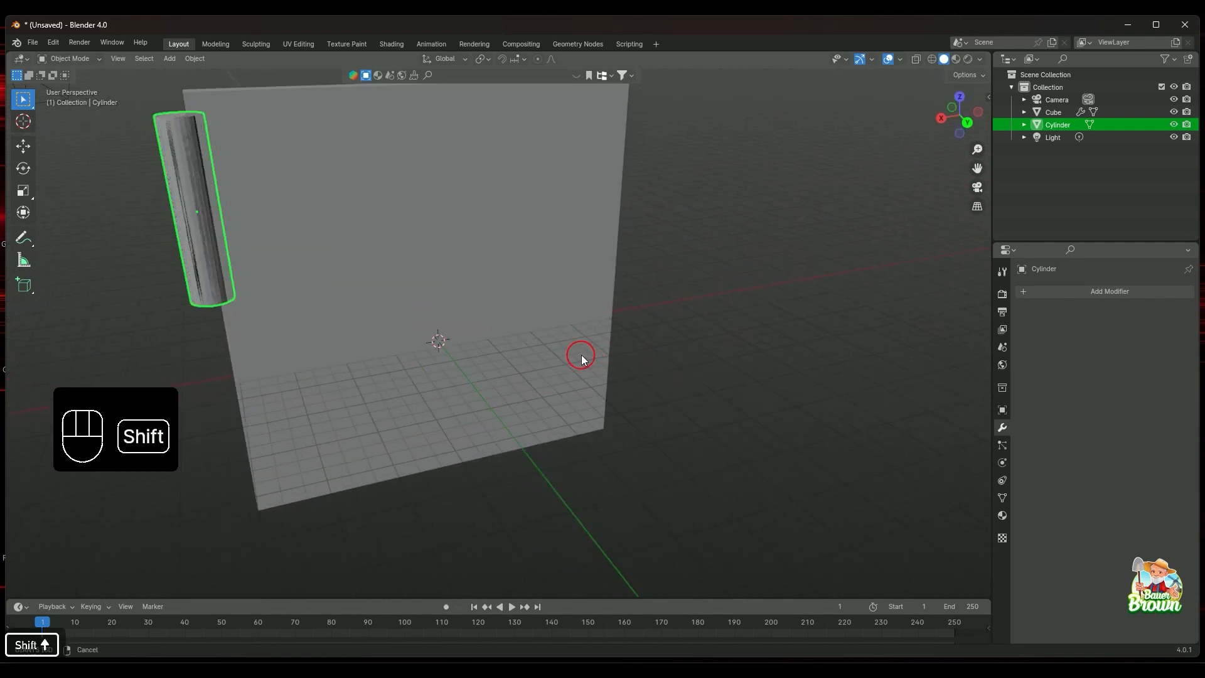
shift+middle_drag(581, 349, 552, 268)
middle_drag(498, 411, 629, 410)
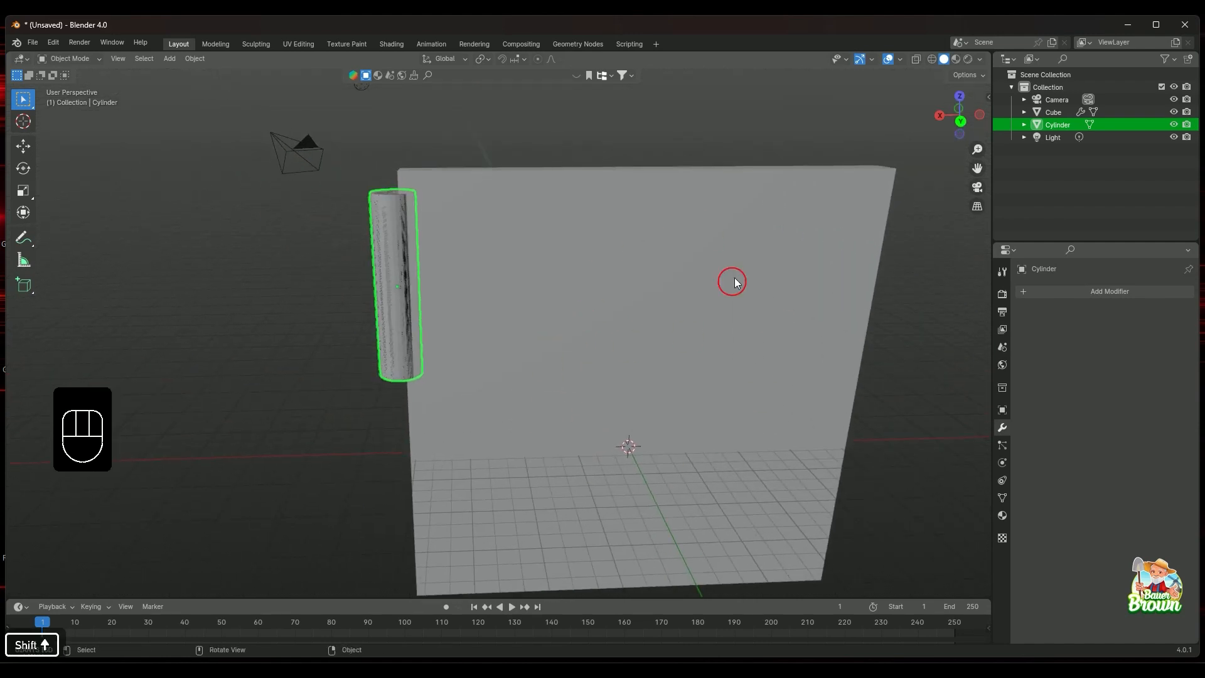
middle_drag(732, 280, 367, 322)
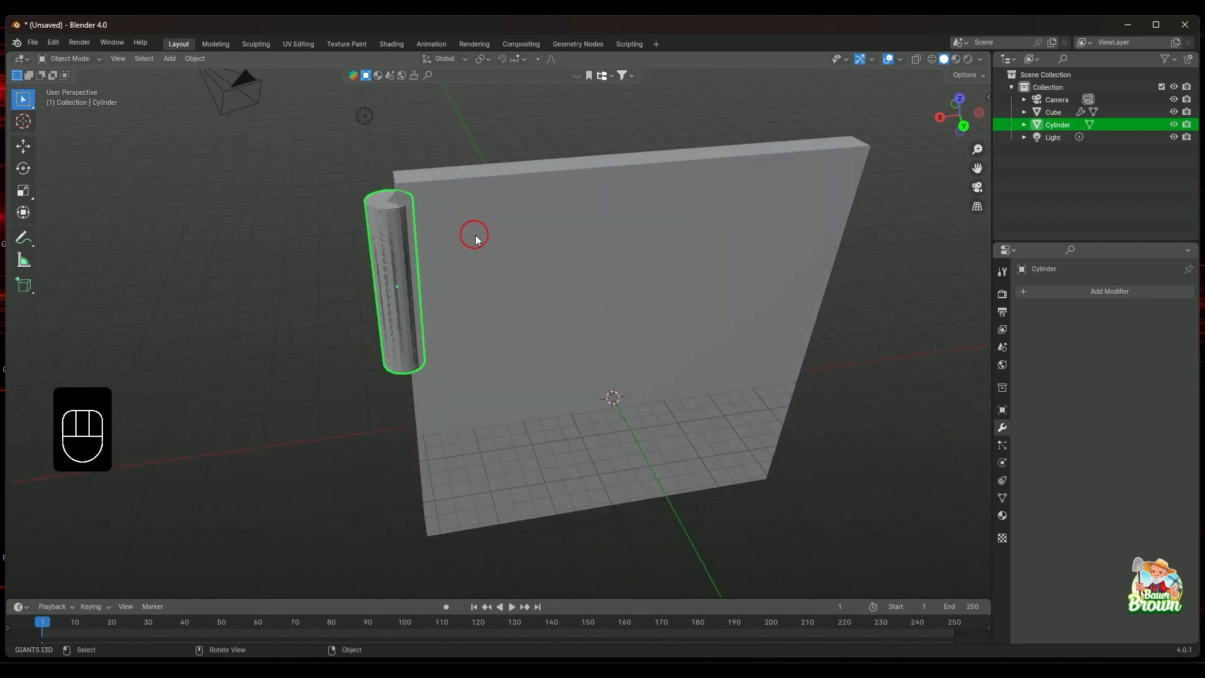
middle_drag(475, 239, 471, 432)
scroll(422, 315, up, 4)
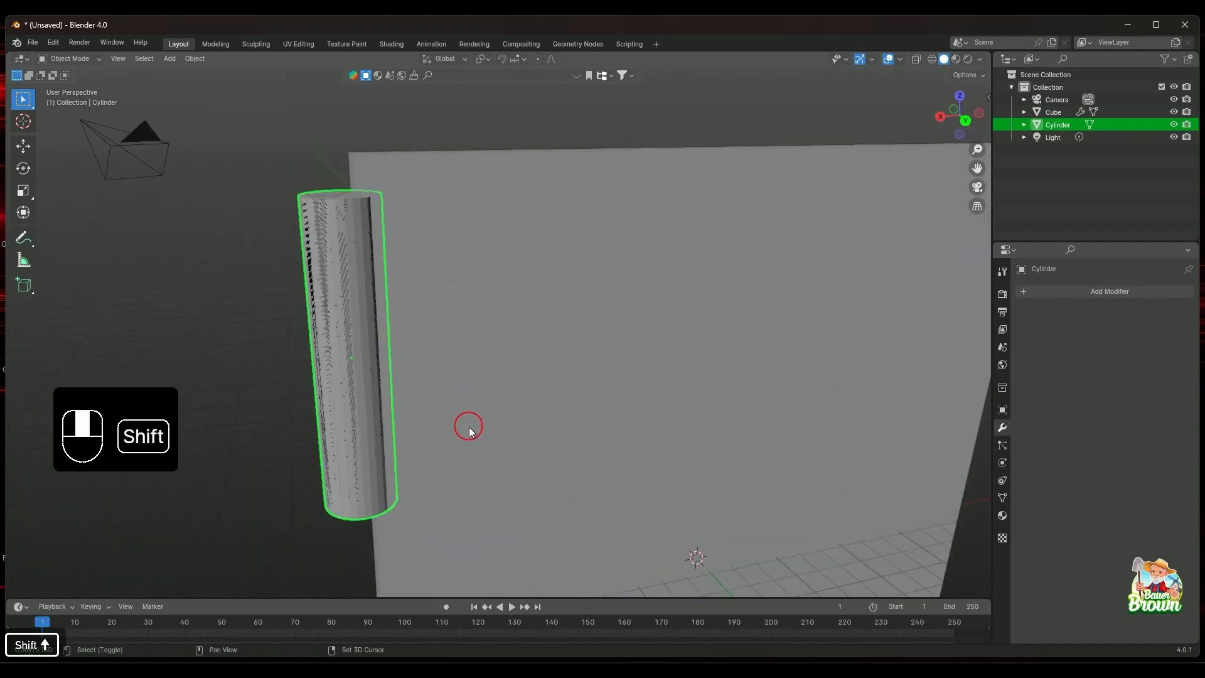
middle_drag(469, 366, 441, 360)
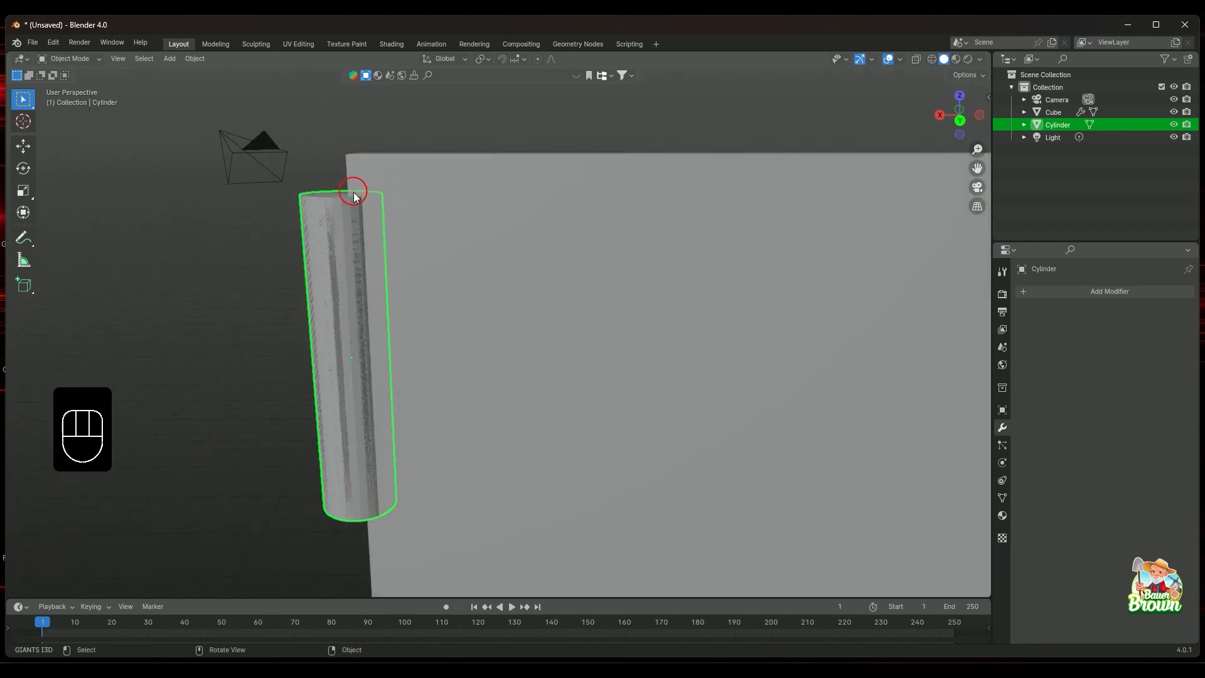
middle_drag(345, 201, 408, 274)
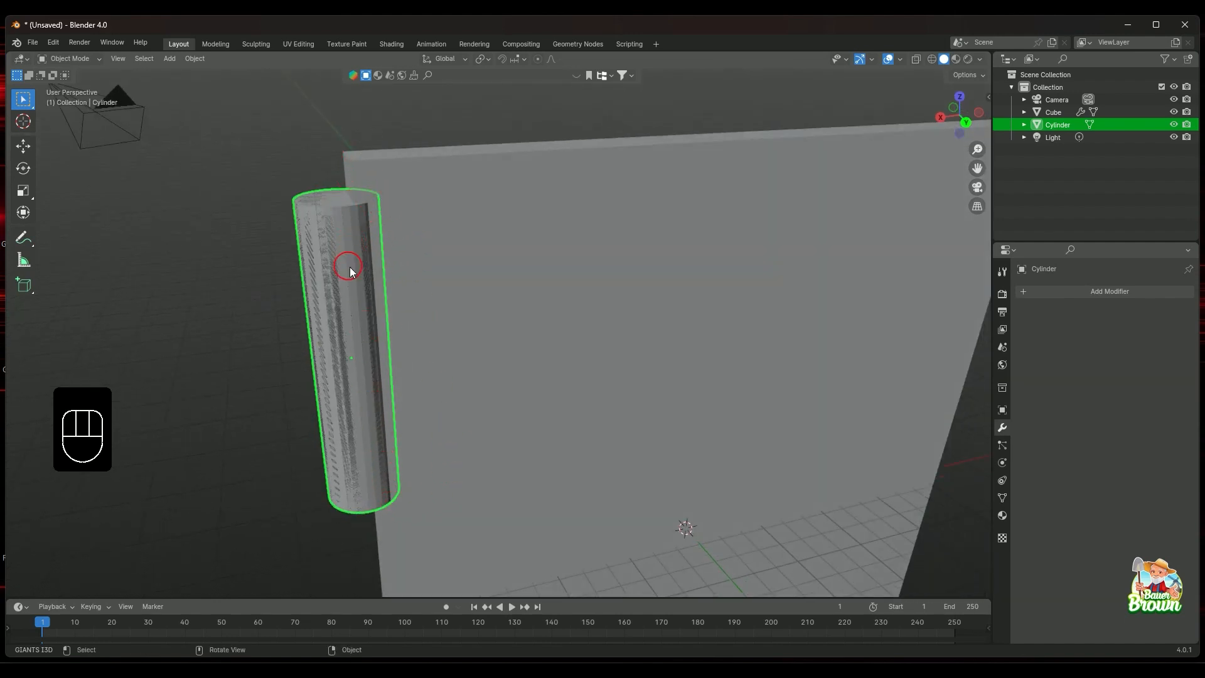
scroll(417, 276, down, 2)
middle_drag(476, 369, 464, 352)
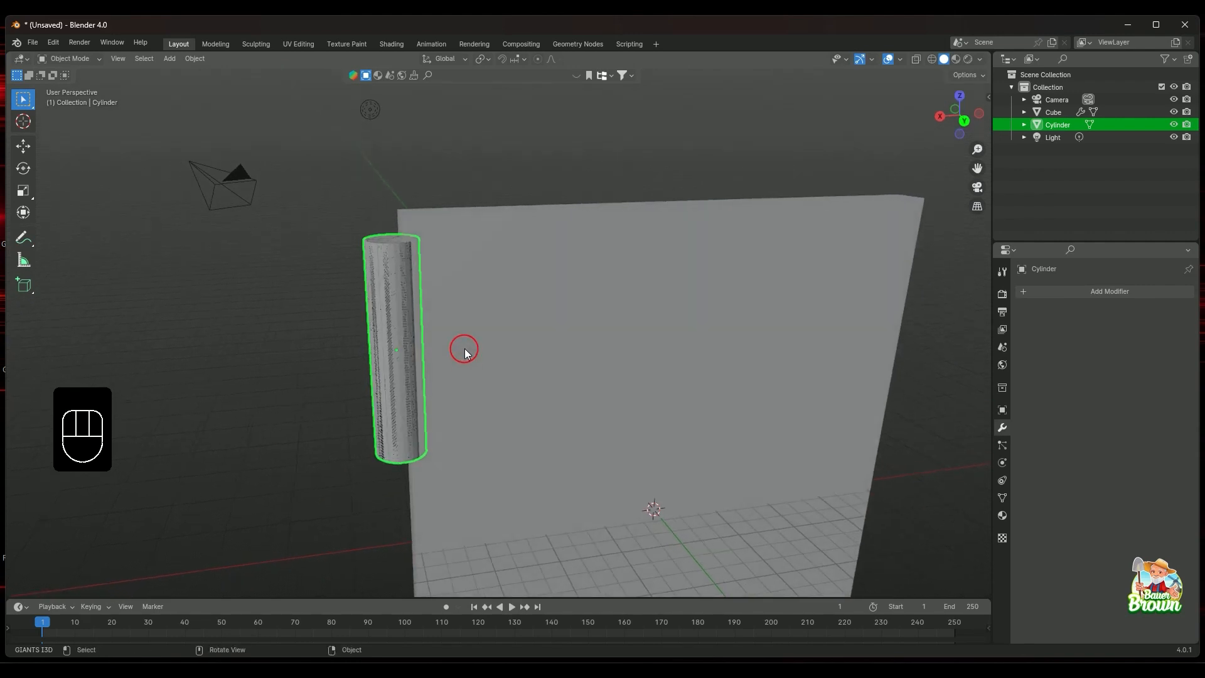
middle_drag(452, 404, 478, 420)
middle_drag(556, 384, 518, 385)
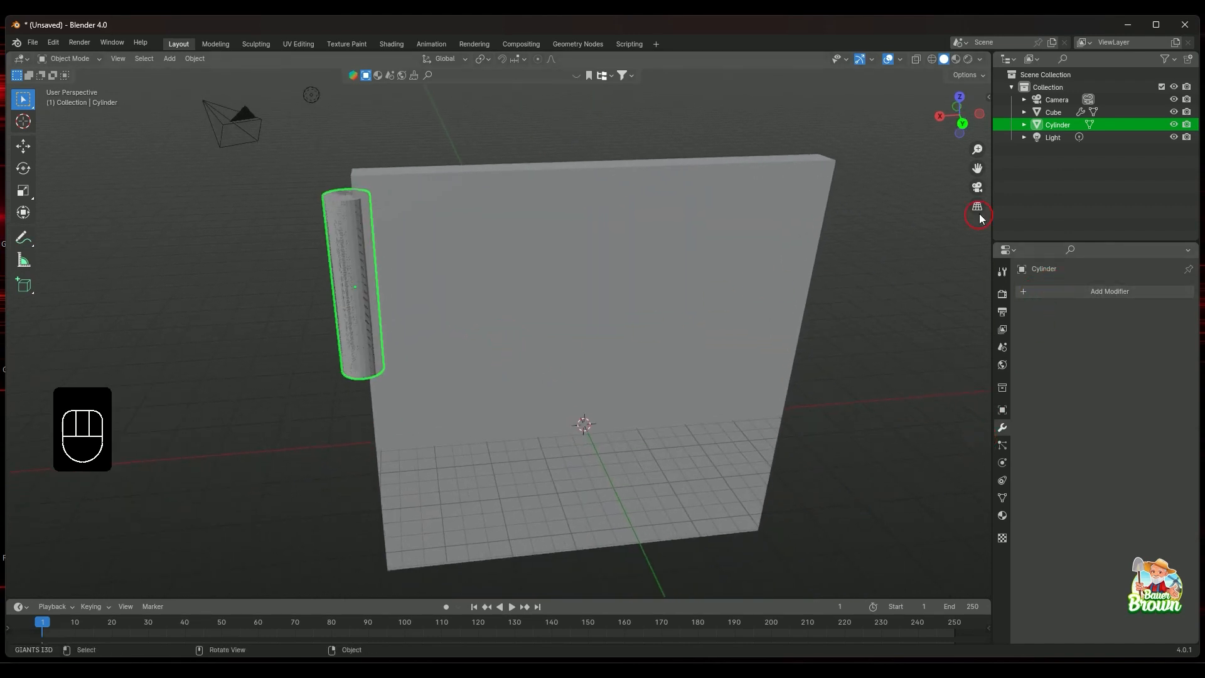
Move the cylinder inward and up so that it protrudes above the wall's top edge
click(1053, 112)
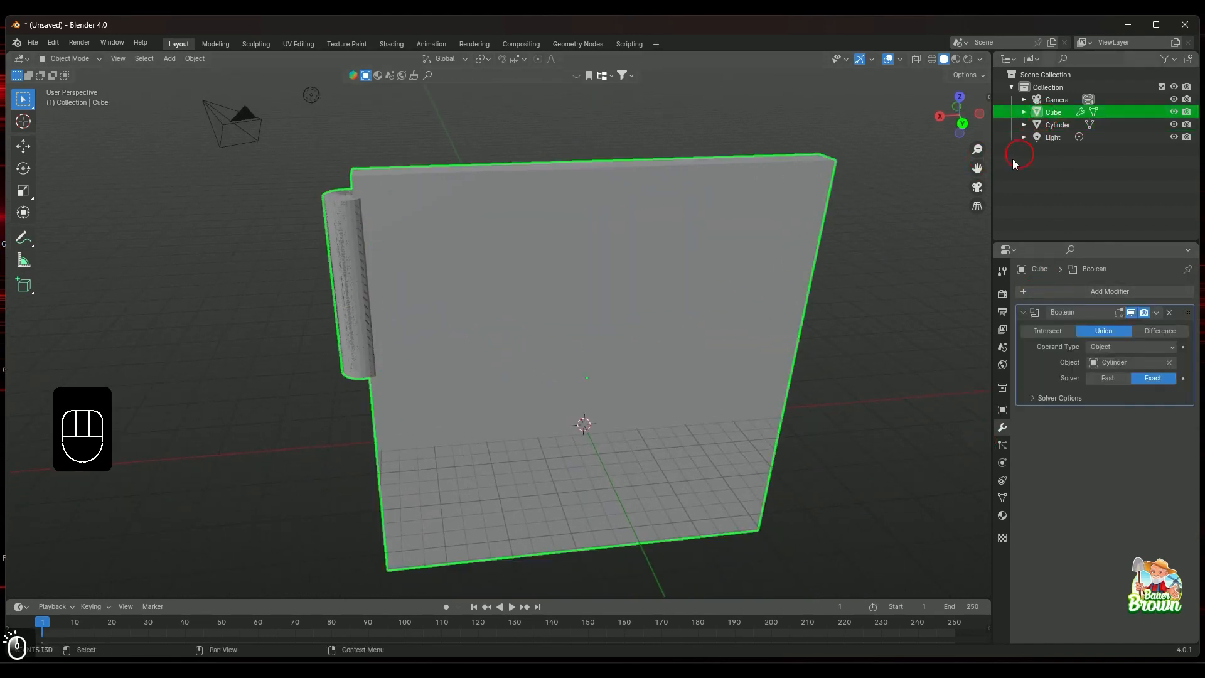
click(1057, 124)
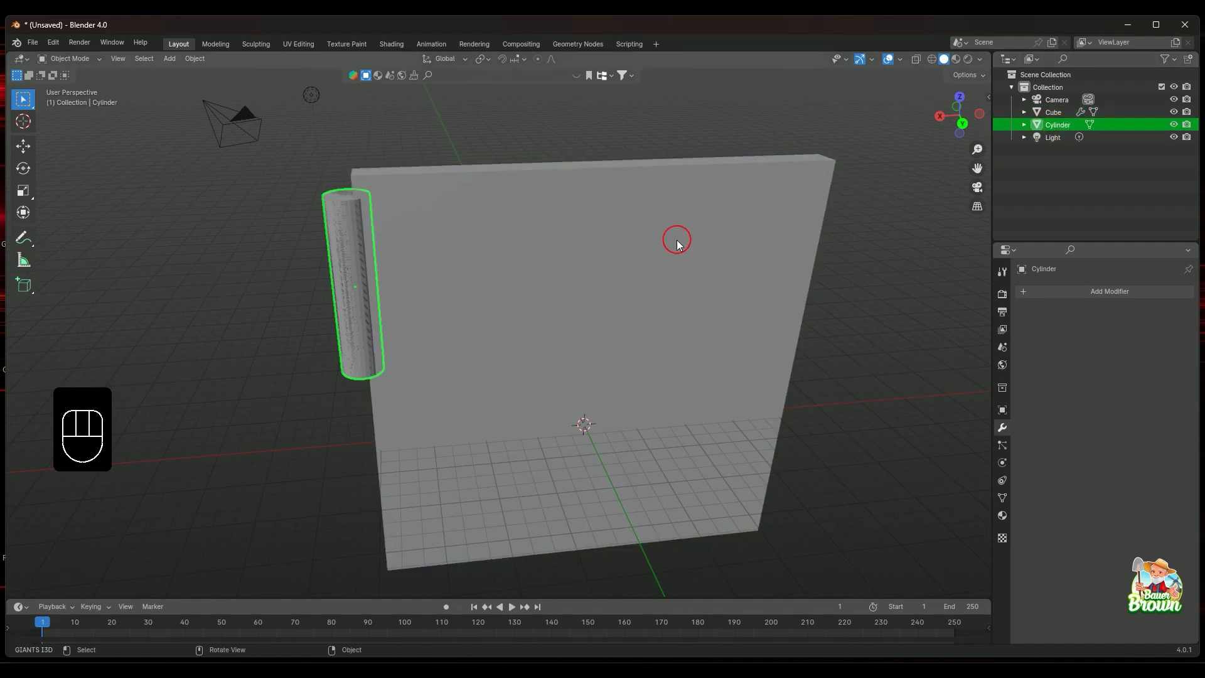
key(g)
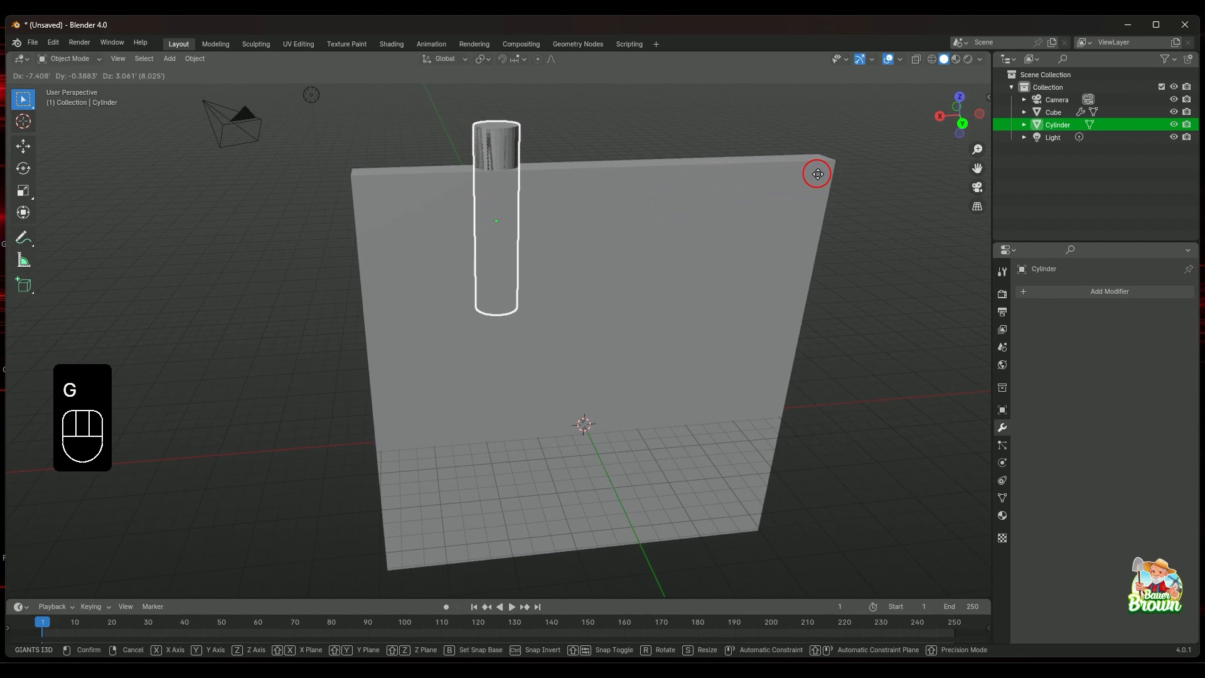
click(817, 174)
middle_drag(817, 174, 856, 227)
Set the wall's Boolean operation to Intersect and repeatedly hide and show the cylinder to inspect the intersection
click(1066, 113)
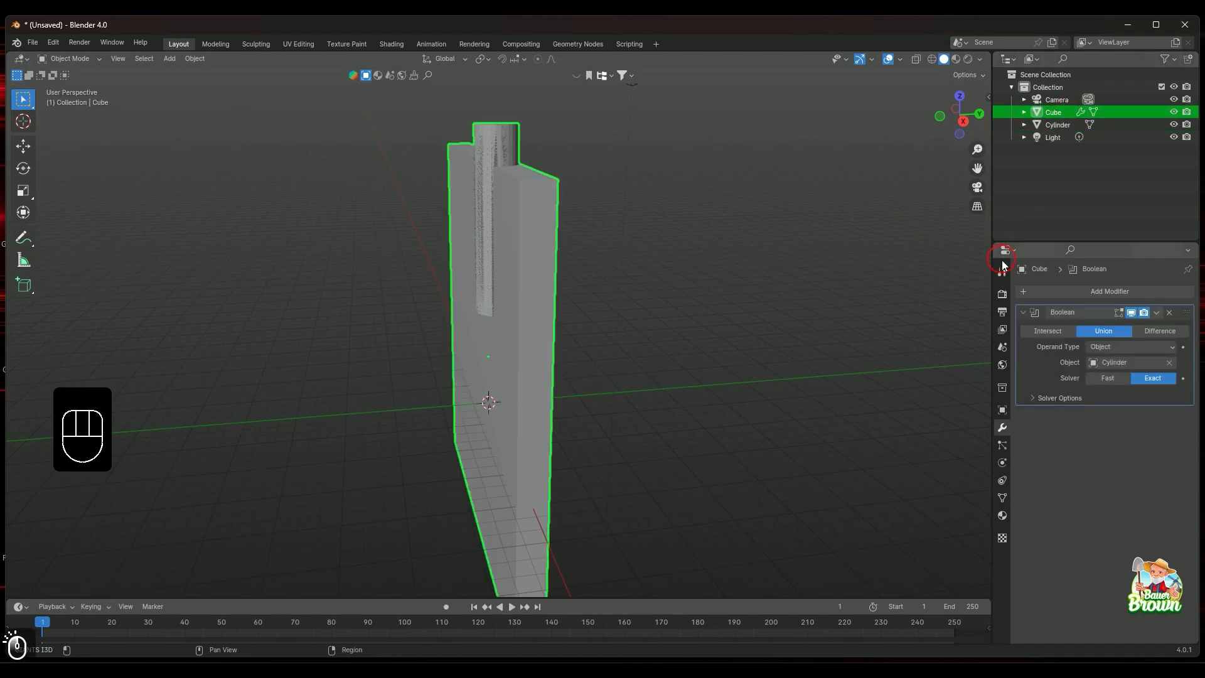
click(1051, 333)
middle_drag(772, 331, 706, 373)
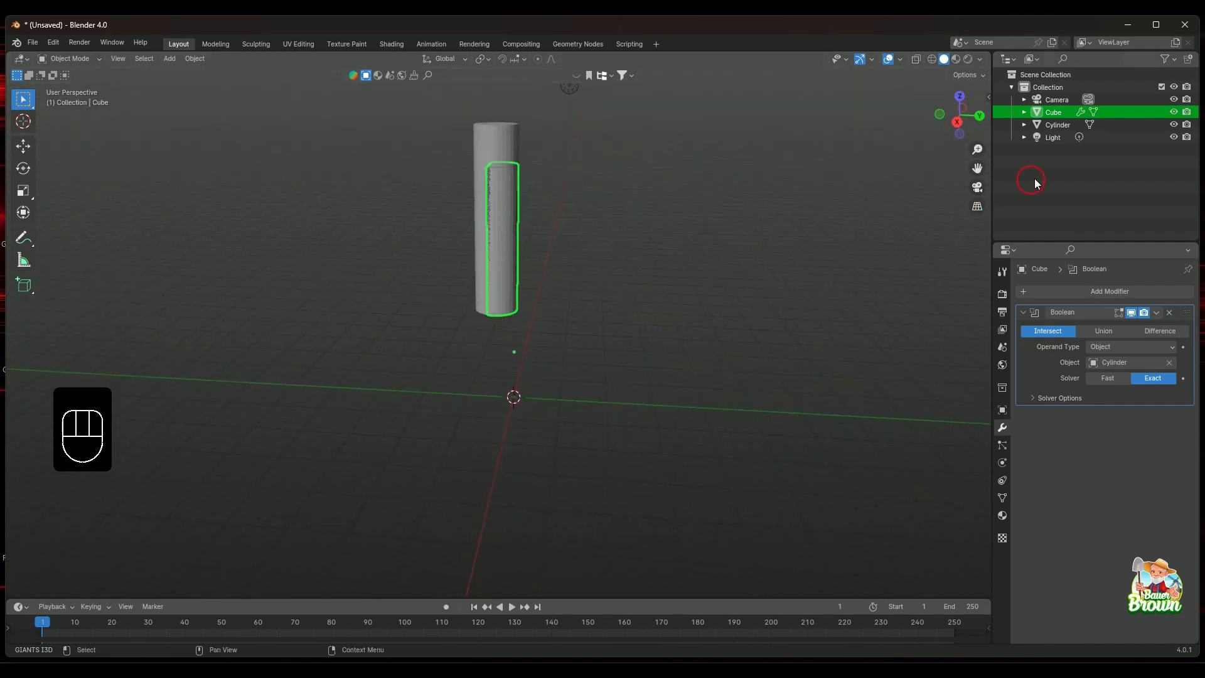
click(1173, 125)
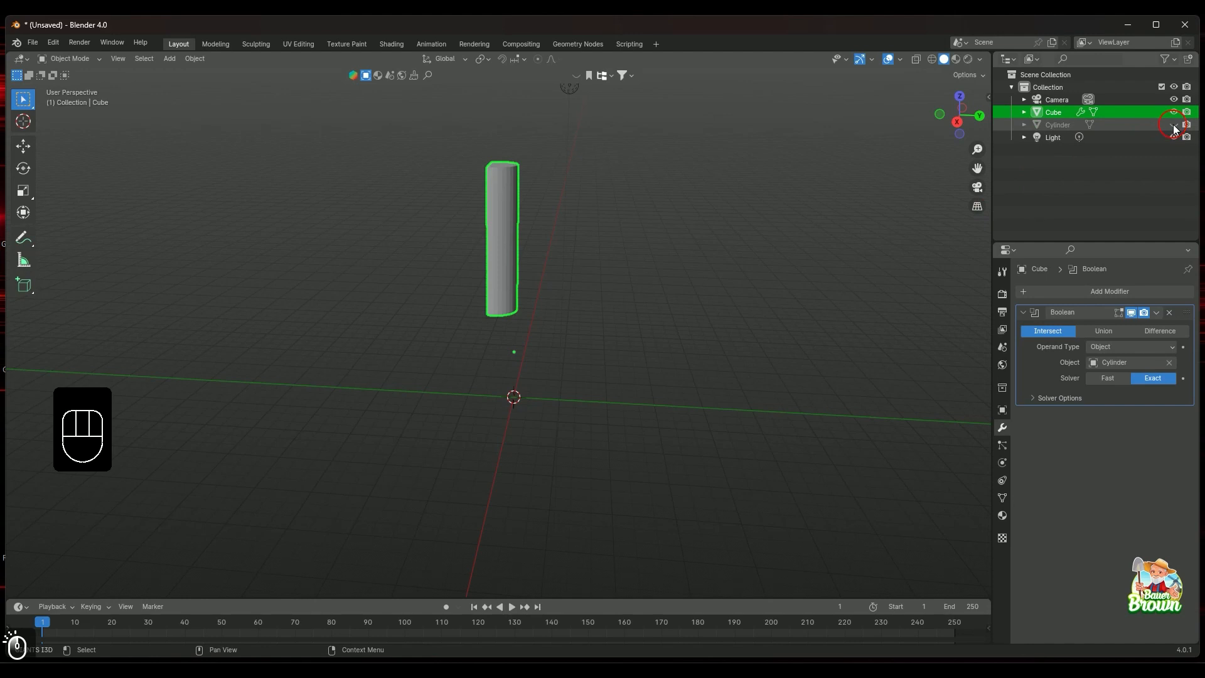
click(1174, 126)
click(1173, 125)
click(1174, 126)
click(1174, 125)
click(1174, 125)
click(1173, 125)
click(1173, 125)
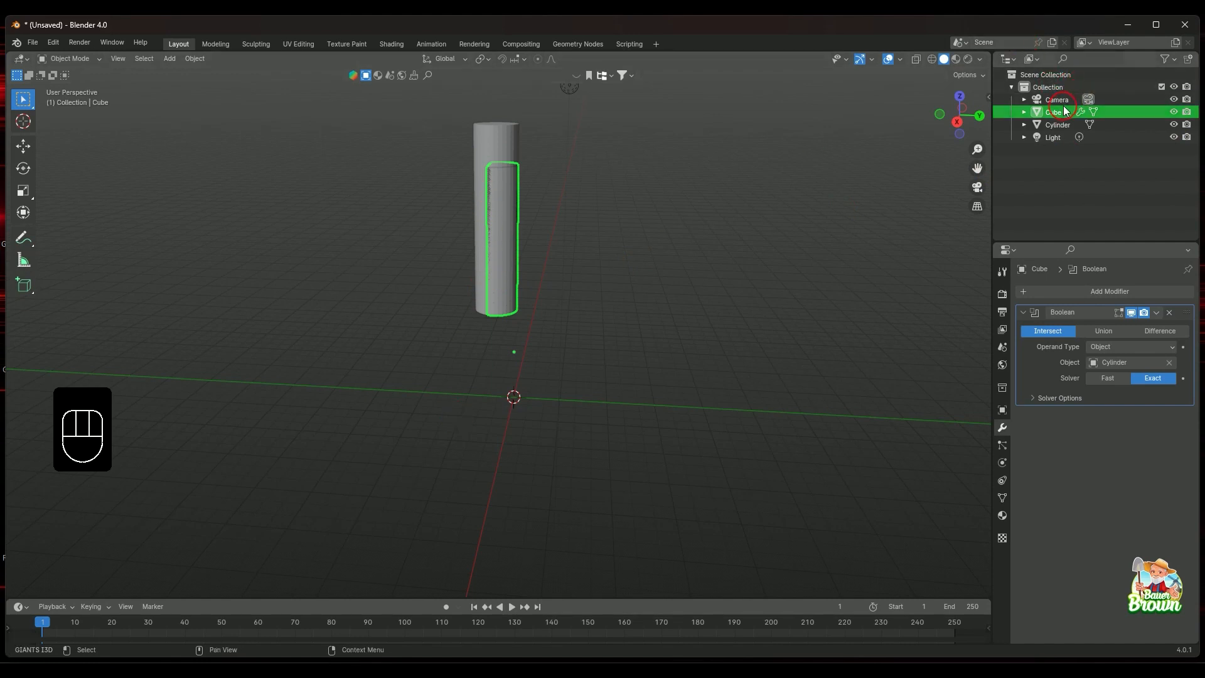
Set the wall's Boolean operation back to Union and check the joined shape from the front
click(1103, 331)
middle_drag(820, 382, 708, 376)
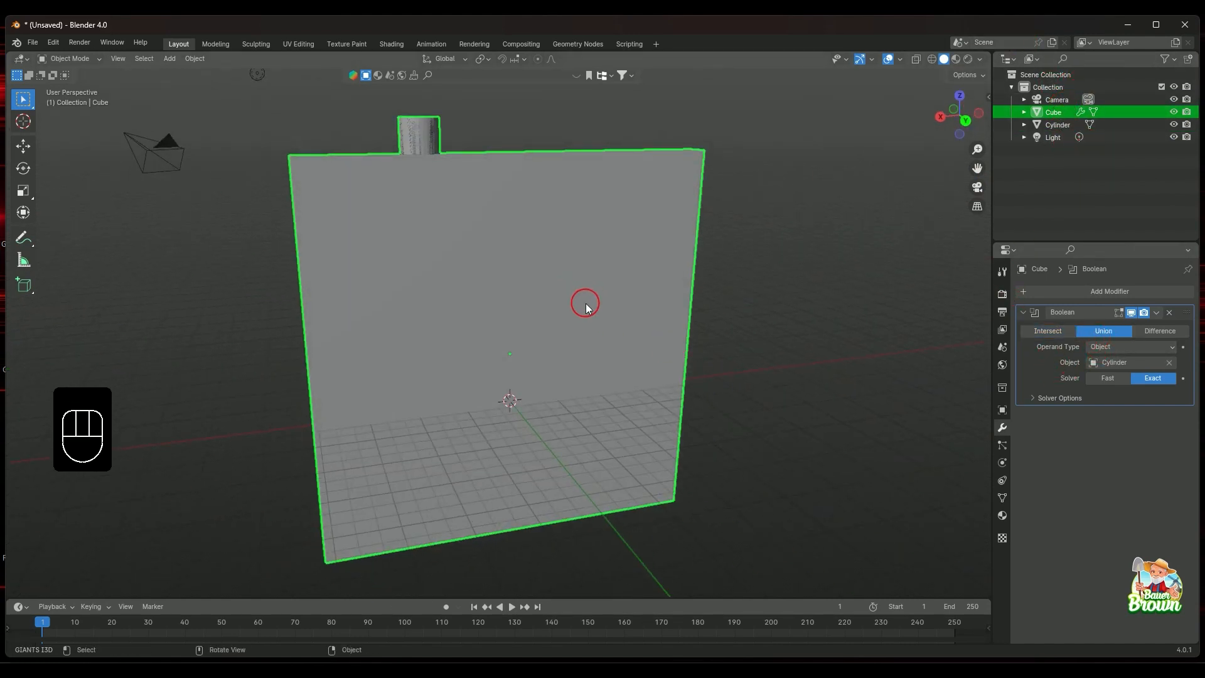
mouse_move(584, 301)
middle_down()
mouse_move(556, 303)
mouse_move(570, 306)
middle_up()
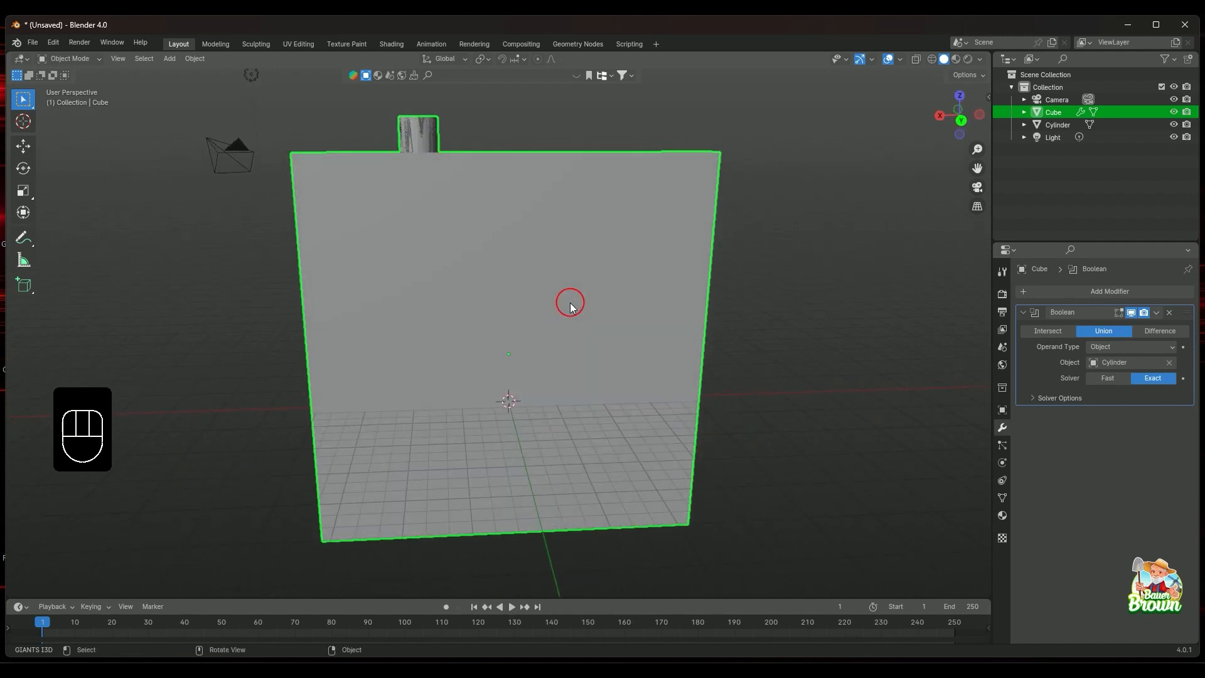
key(r)
key(y)
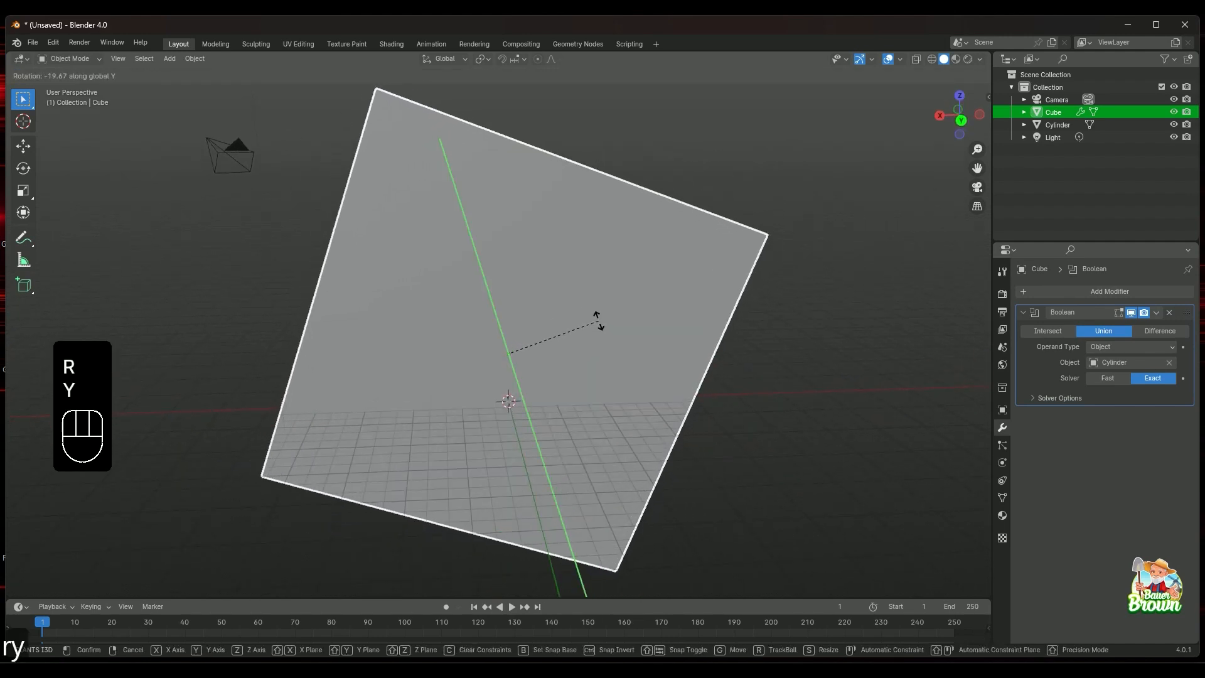
right_click(703, 295)
Rotate the cylinder about -56 degrees around the global Y axis
click(1057, 124)
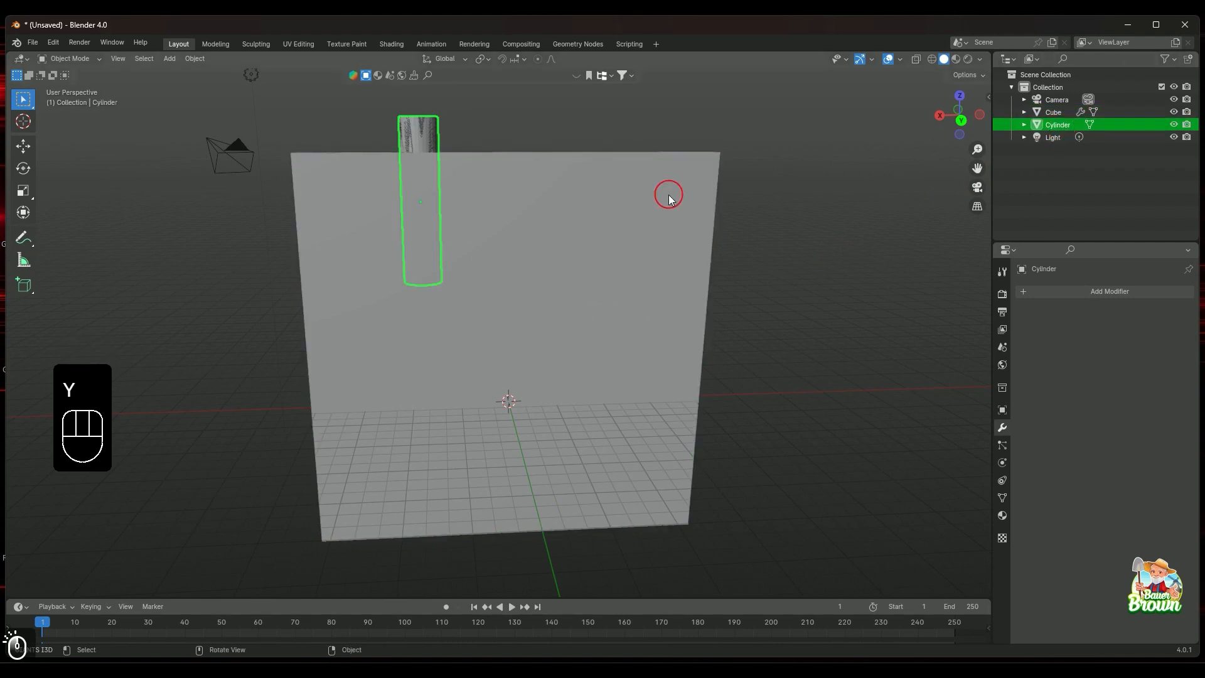
key(r)
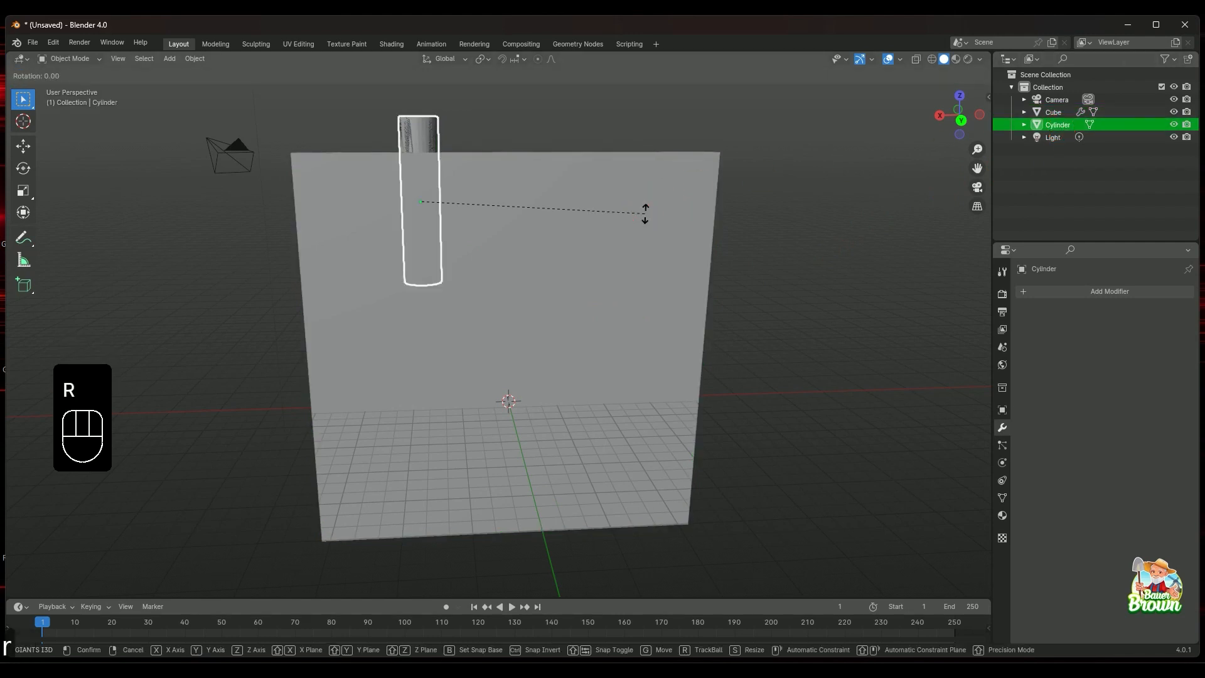
key(y)
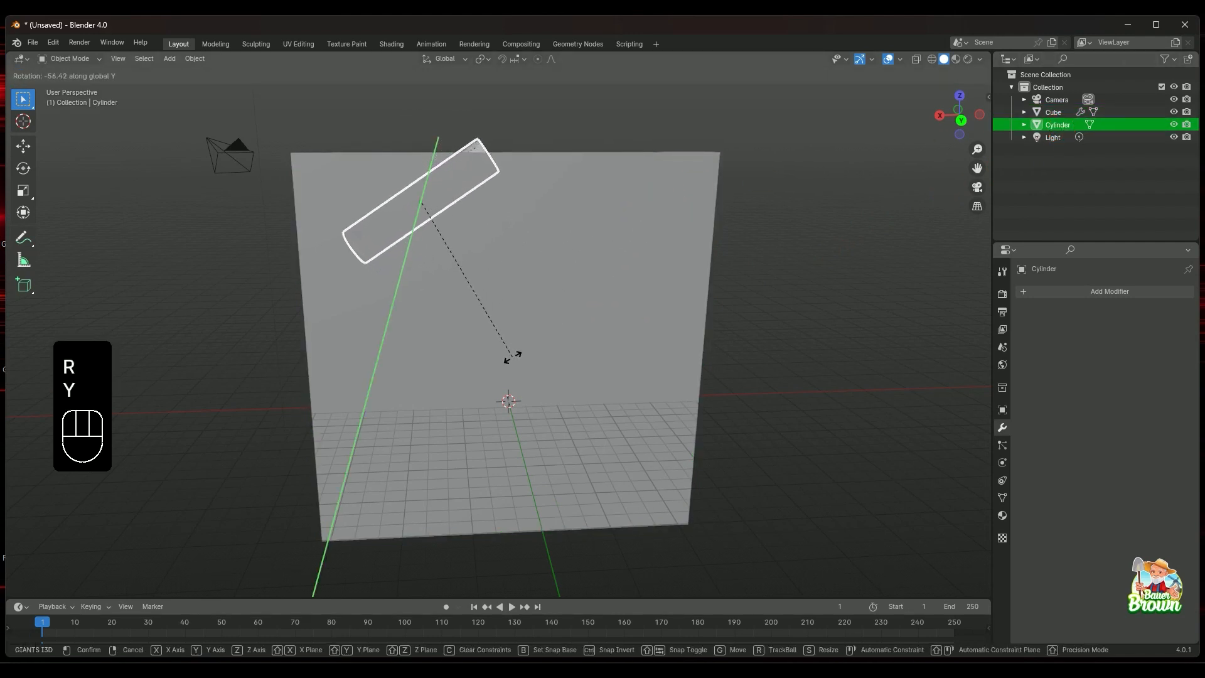
click(511, 352)
middle_drag(529, 341, 536, 367)
Move the tilted cylinder along the X axis and up along the Z axis onto the wall's upper corner
key(g)
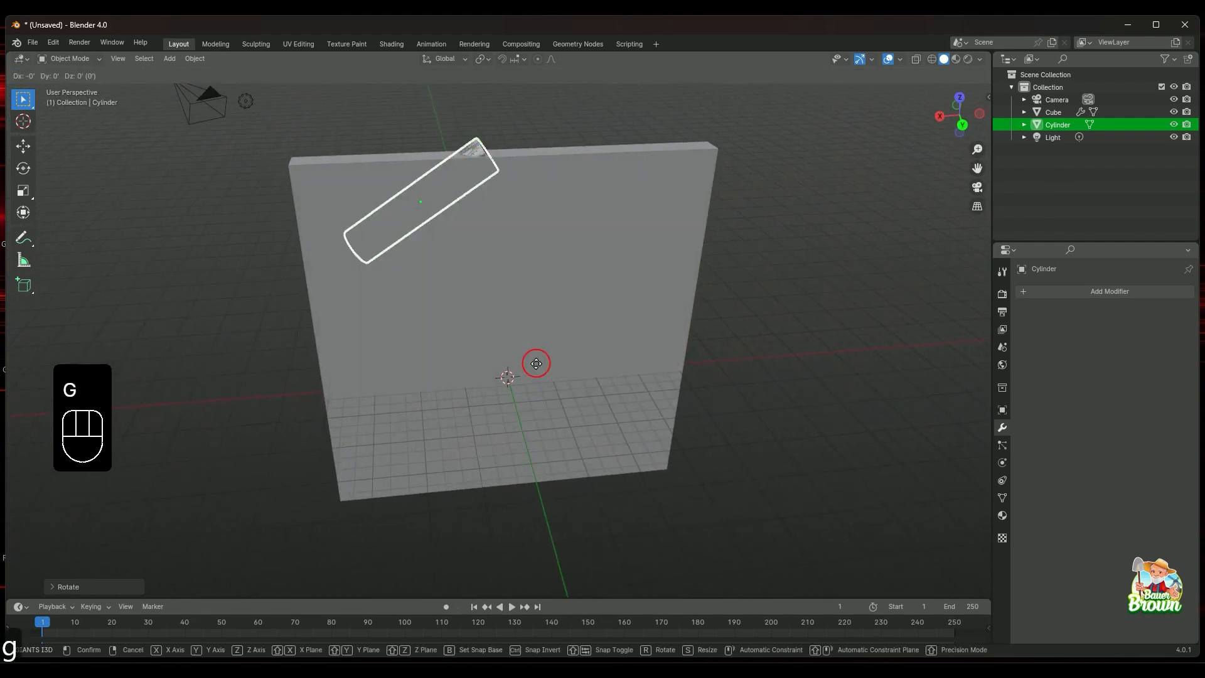
key(x)
click(432, 352)
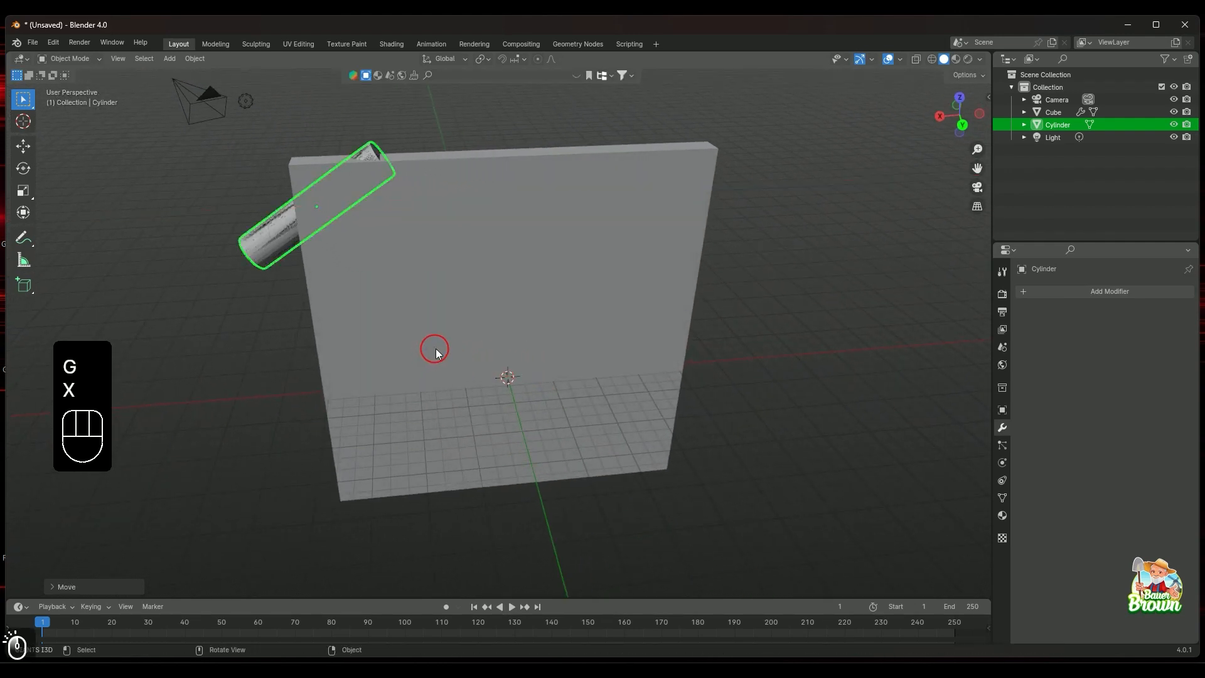
key(g)
key(z)
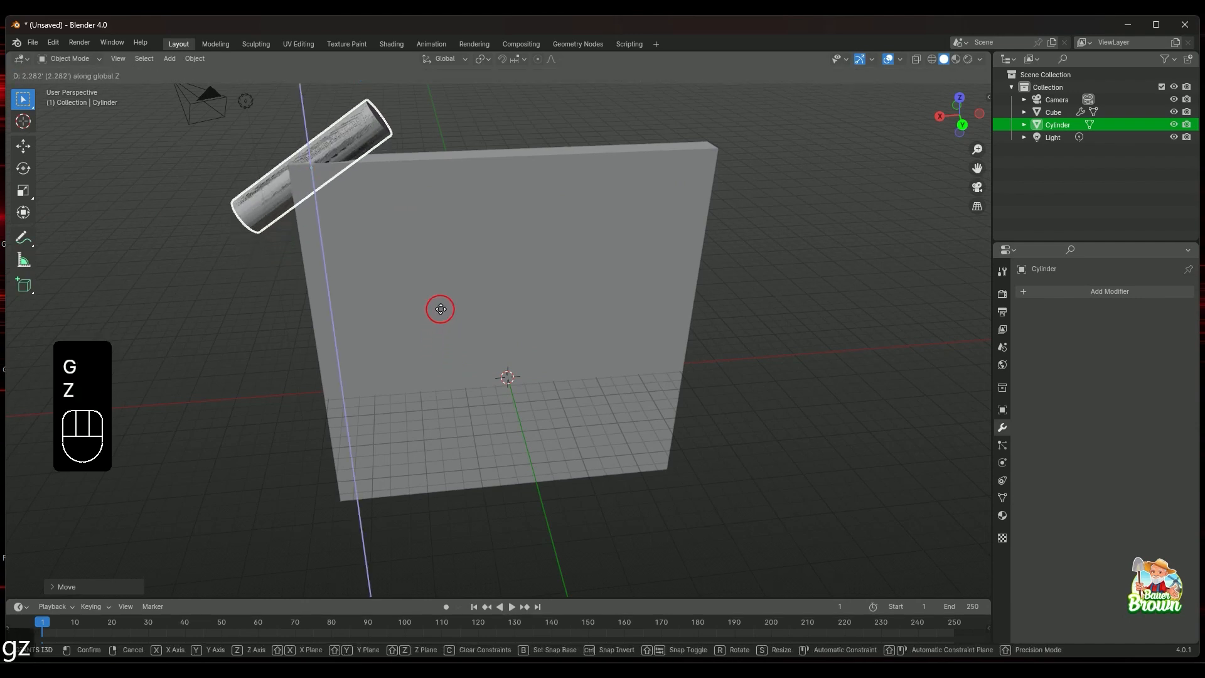
click(445, 301)
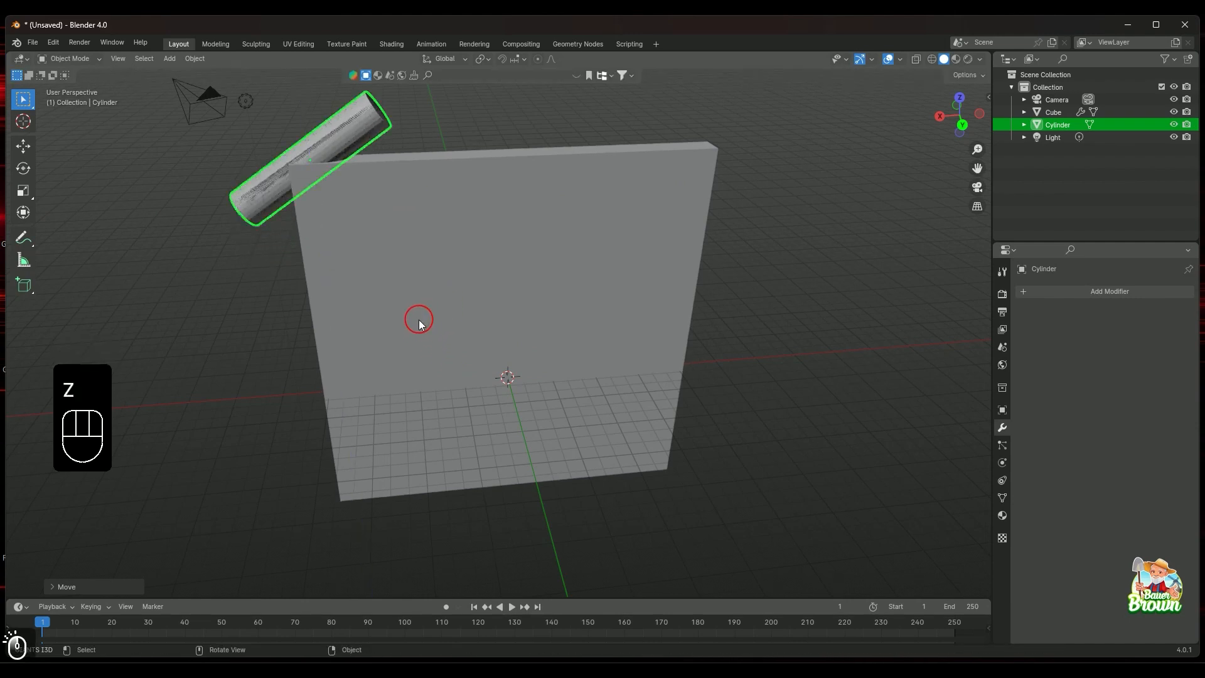
Examine where the tilted cylinder overlaps the wall's upper corner, leaving only the cylinder selected
middle_drag(419, 320, 424, 294)
scroll(408, 303, up, 1)
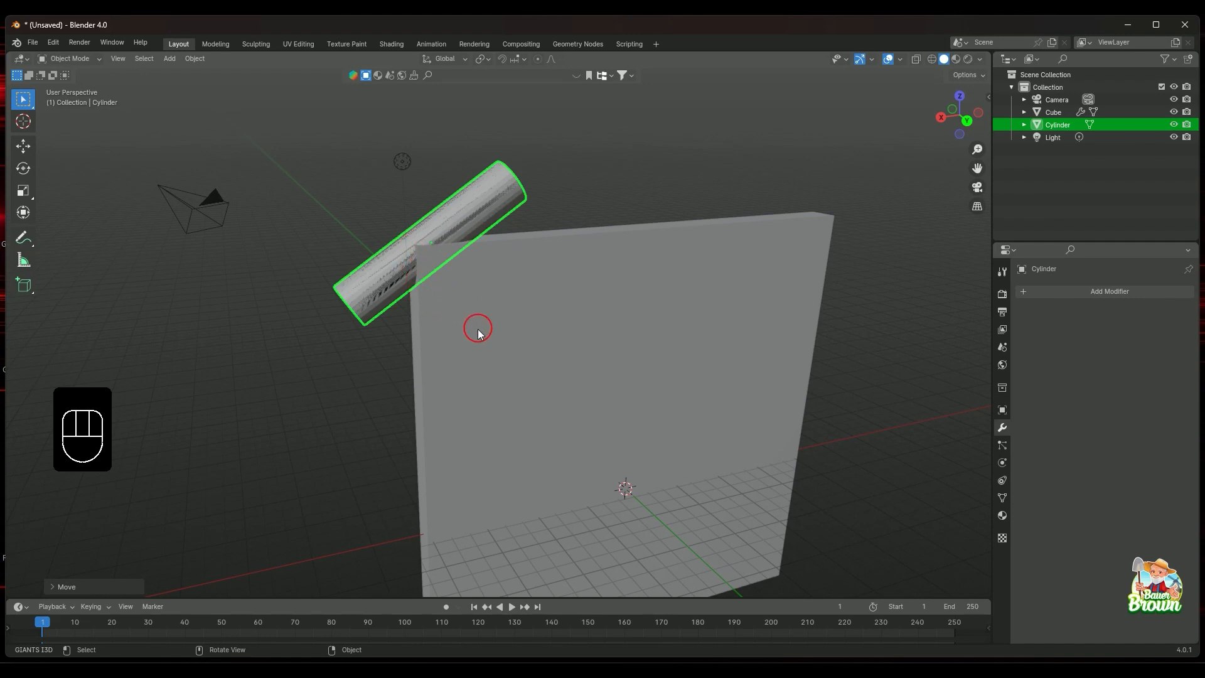
middle_drag(476, 326, 399, 291)
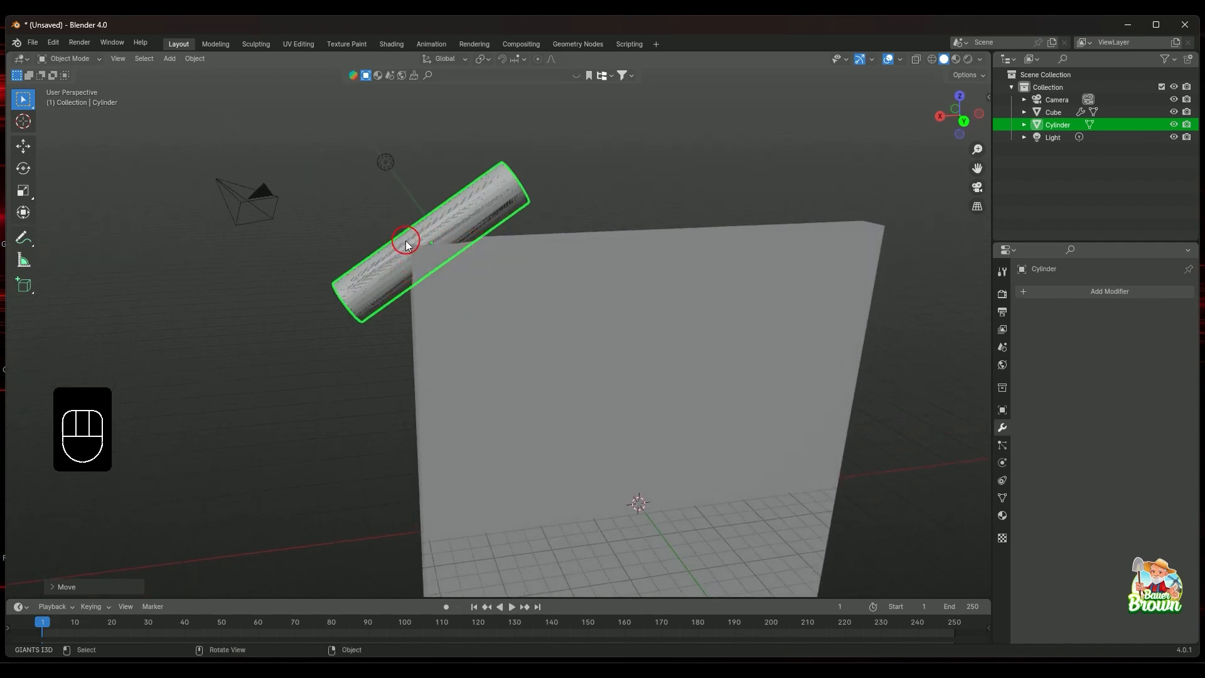
shift+click(417, 288)
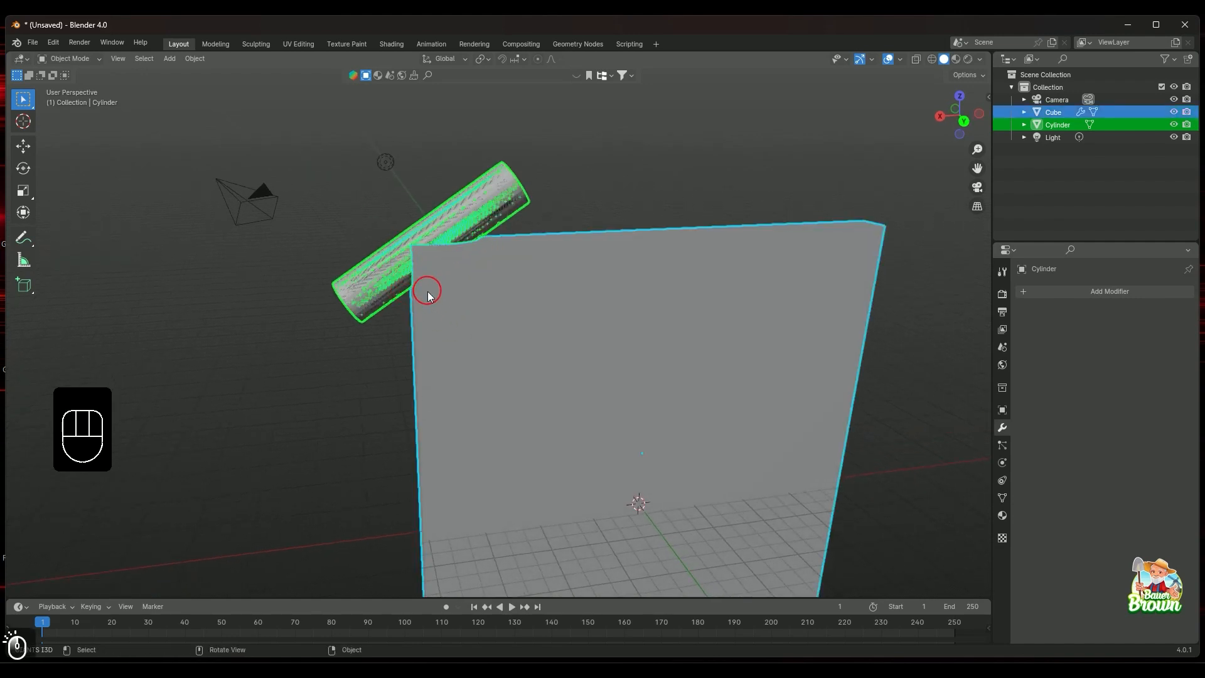
click(508, 200)
middle_drag(584, 300, 509, 340)
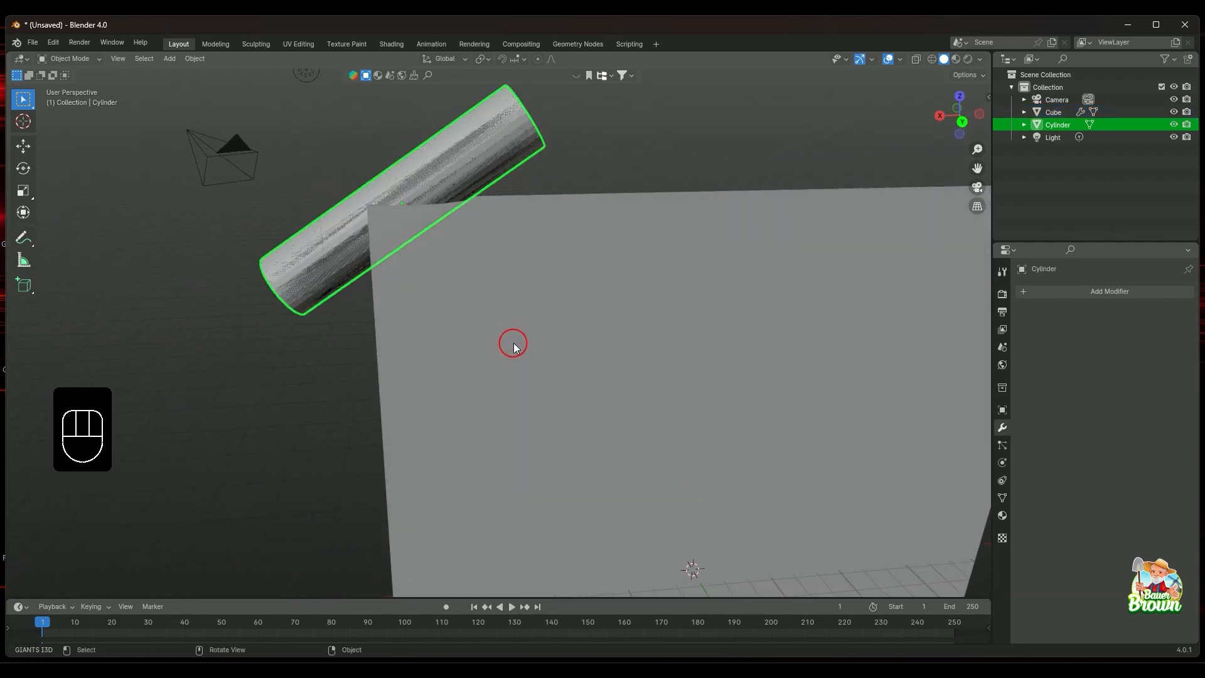
Hide the cylinder, set the wall's Boolean operation to Intersect, and inspect the remaining corner piece from several angles
click(1056, 114)
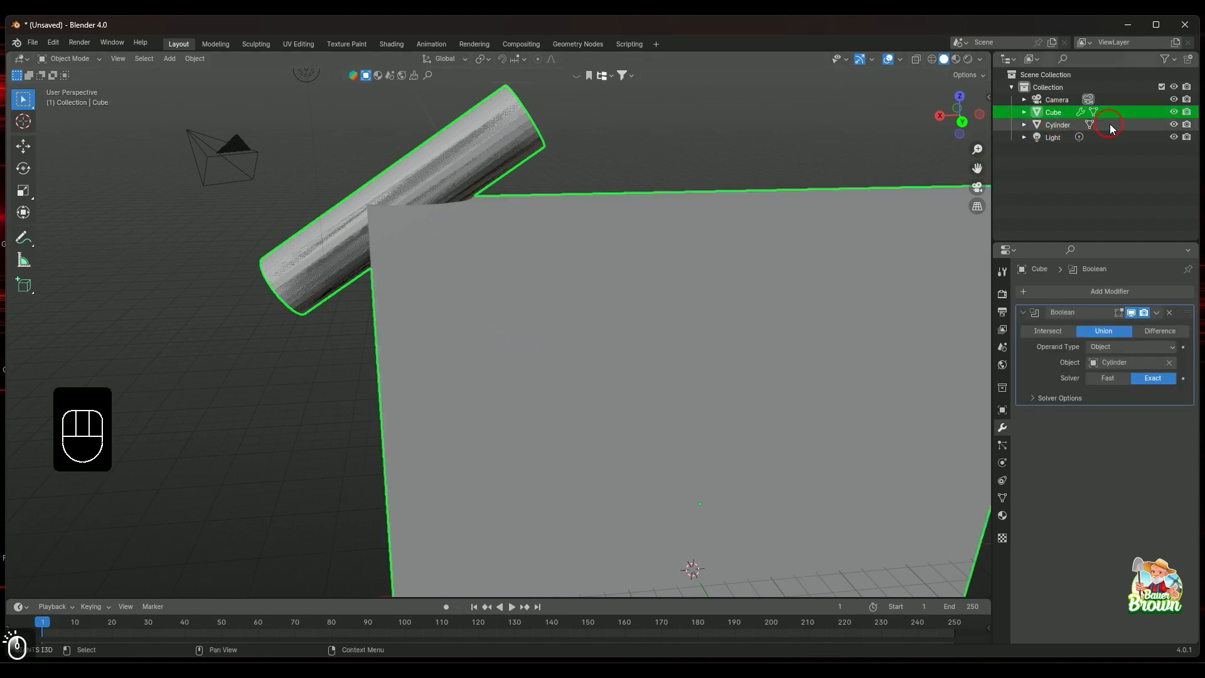
click(1173, 124)
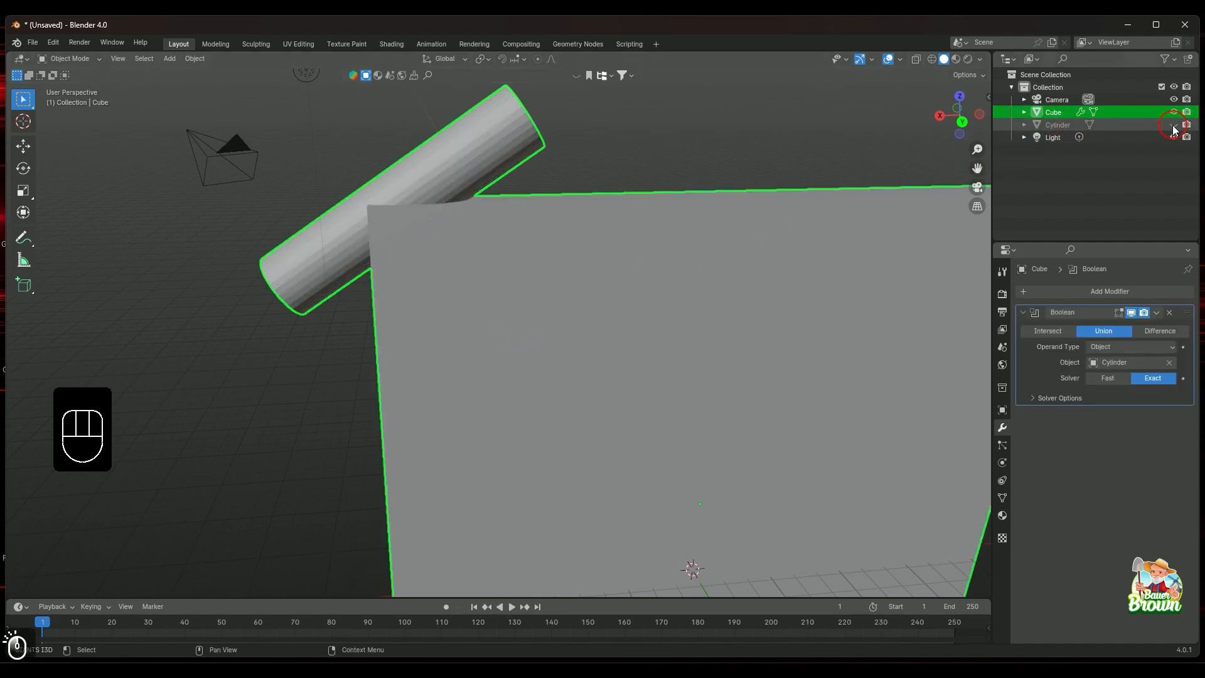
click(1041, 328)
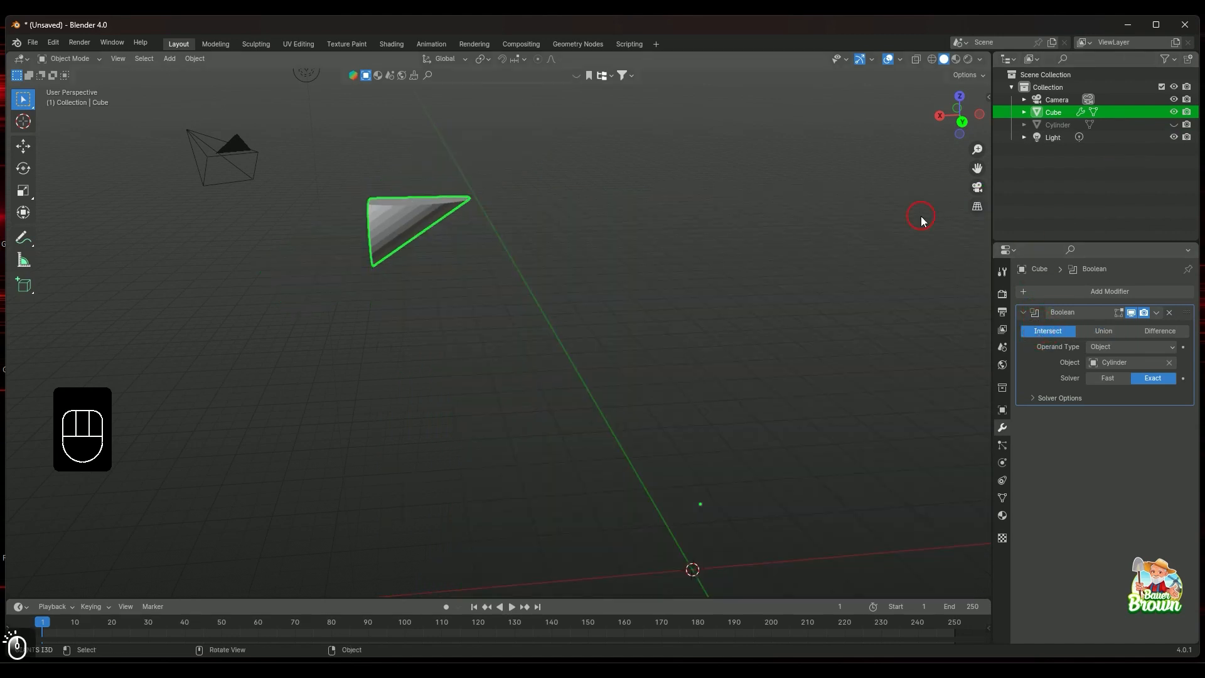
middle_drag(638, 273, 554, 260)
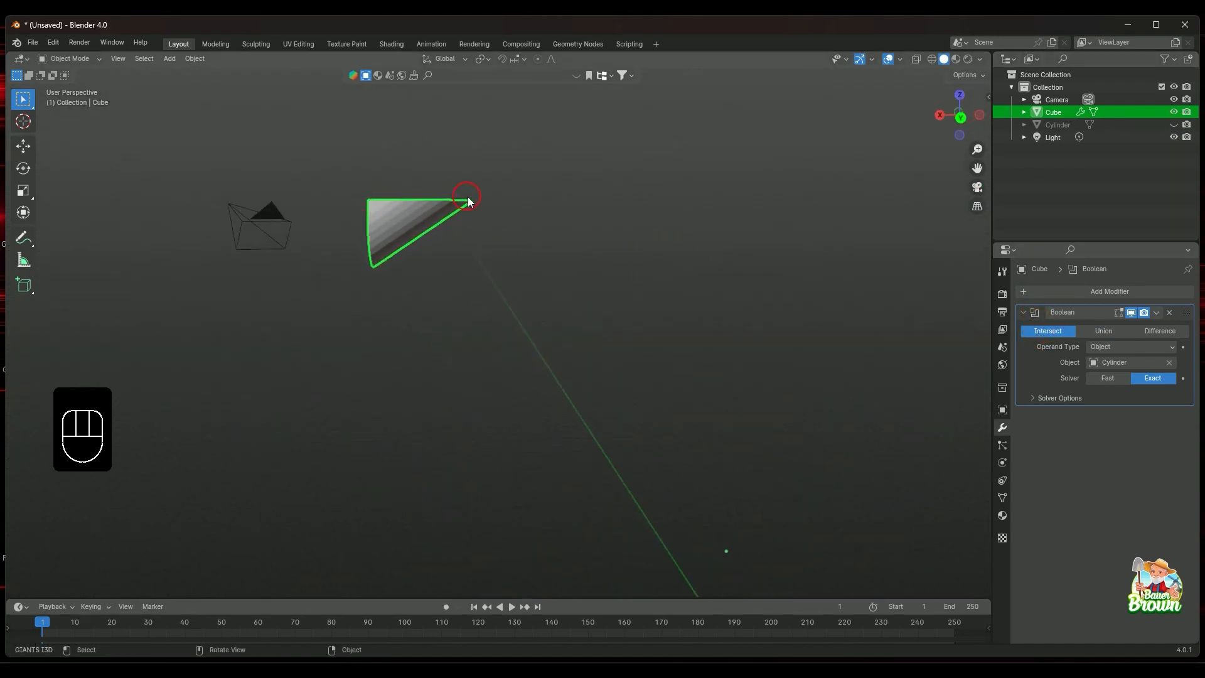
middle_drag(385, 251, 622, 347)
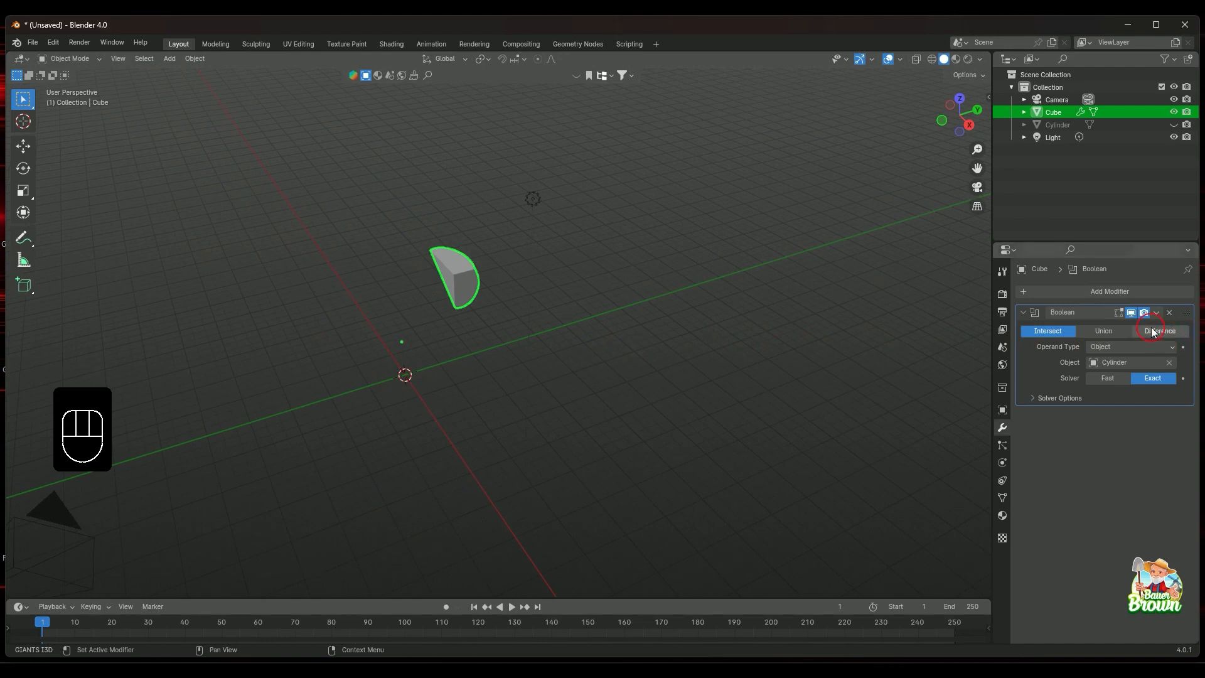
mouse_move(759, 269)
middle_down()
mouse_move(658, 280)
mouse_move(740, 276)
middle_up()
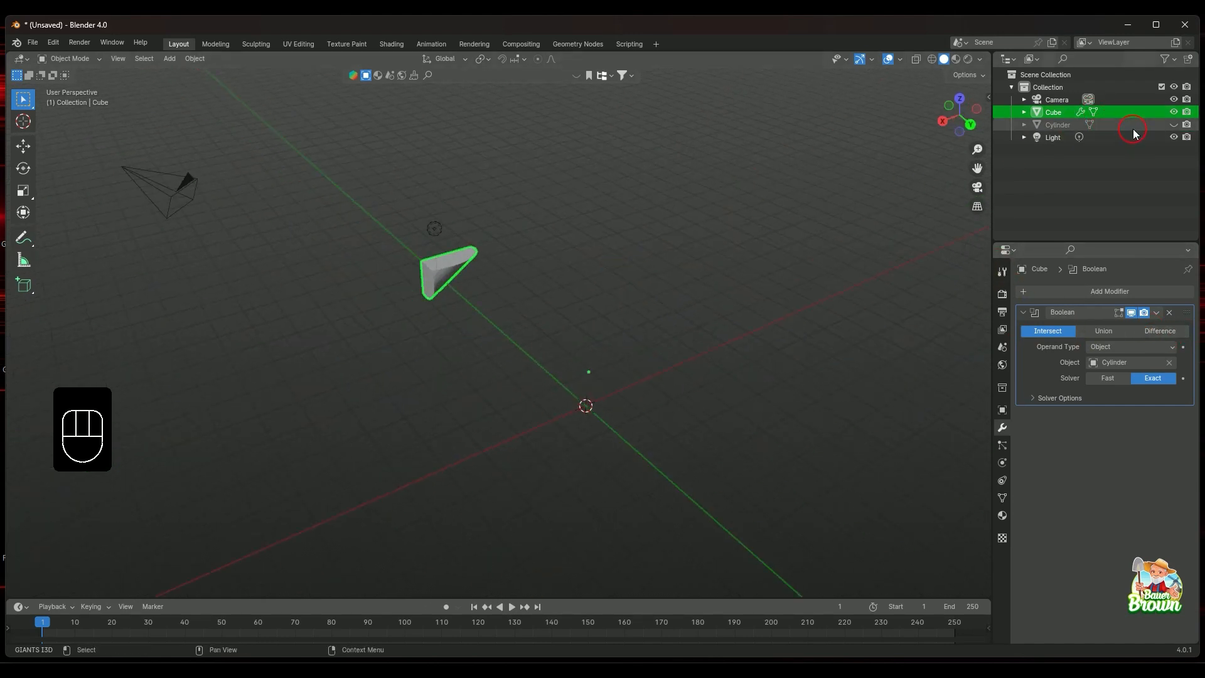
Show the cylinder again and set the wall's Boolean operation to Difference
click(1173, 125)
middle_drag(695, 293, 693, 315)
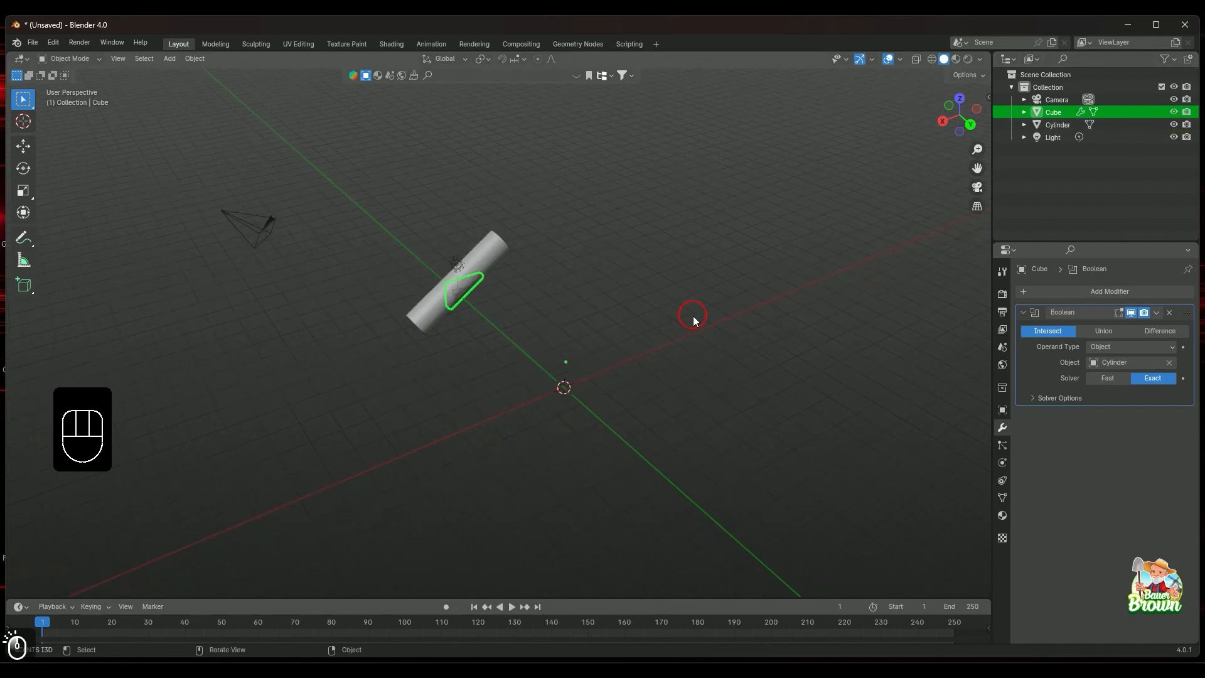
click(1173, 332)
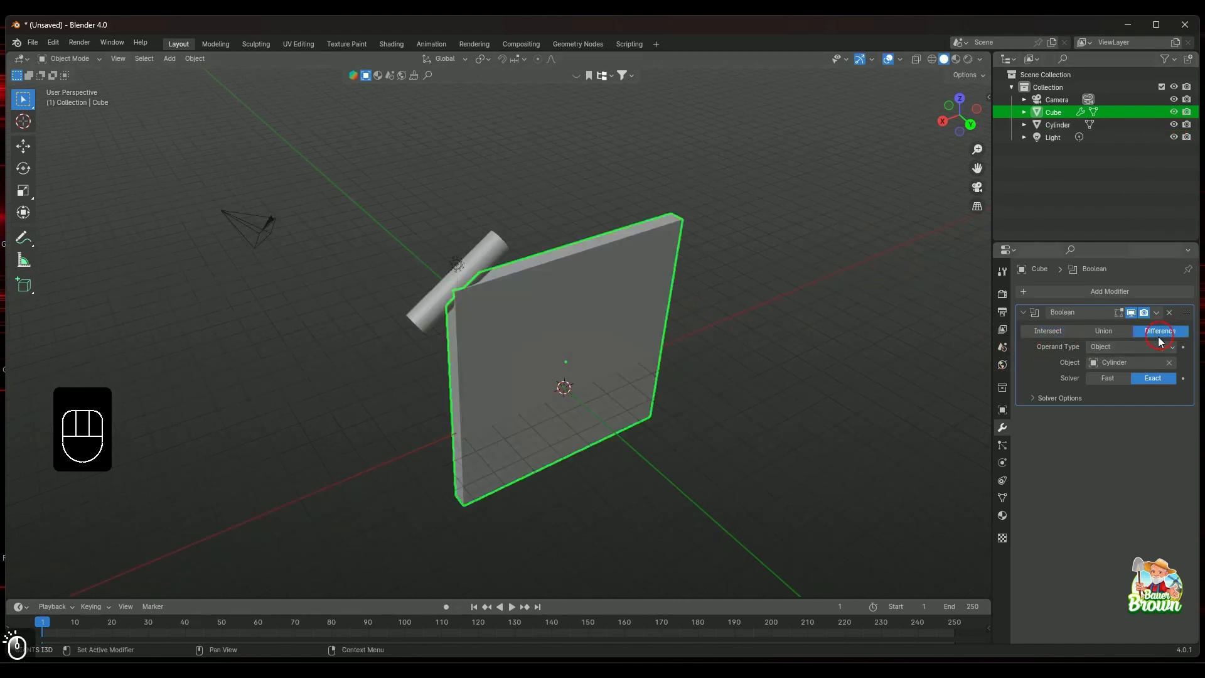
middle_drag(665, 402, 638, 379)
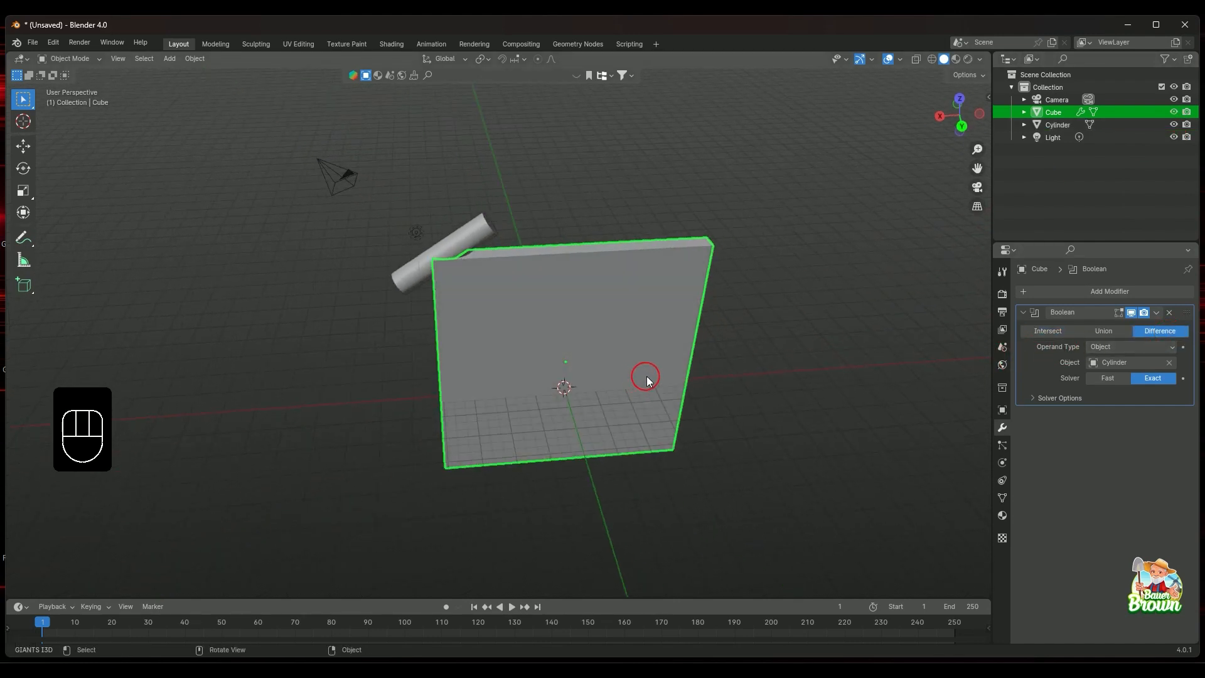
scroll(641, 370, down, 1)
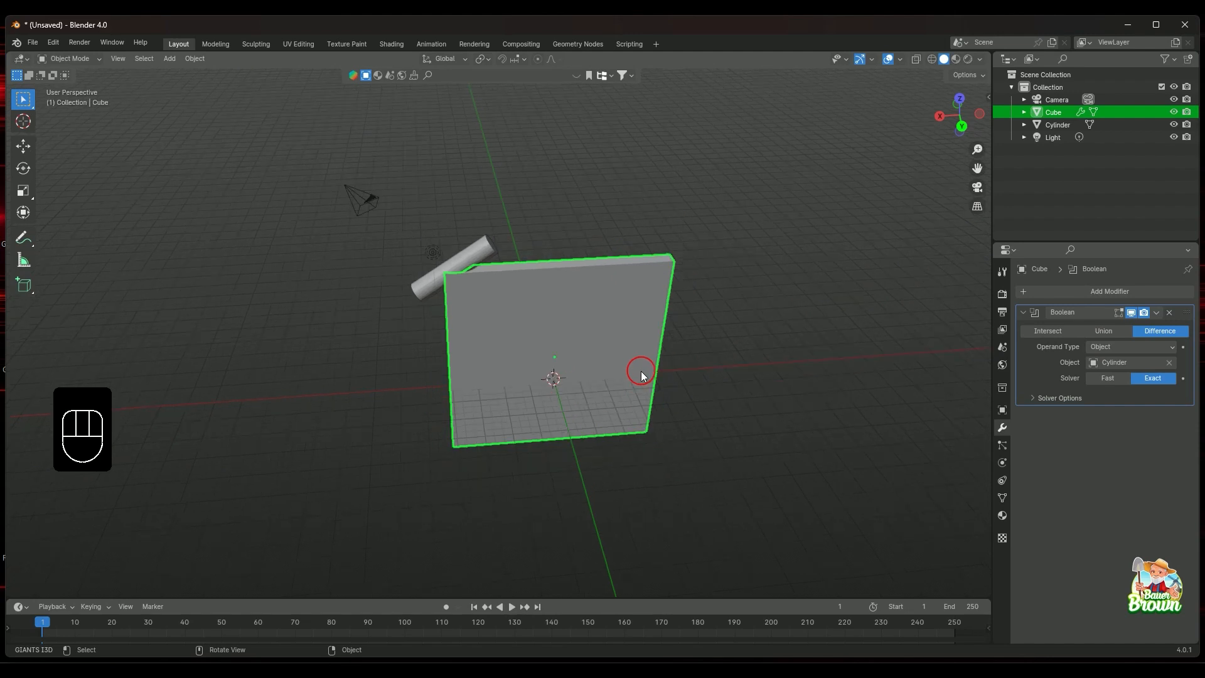
Compare the cylinder and wall selections, leaving the wall selected, and expand the solver options of its Boolean modifier
click(1035, 128)
middle_drag(657, 311, 676, 324)
scroll(689, 358, up, 1)
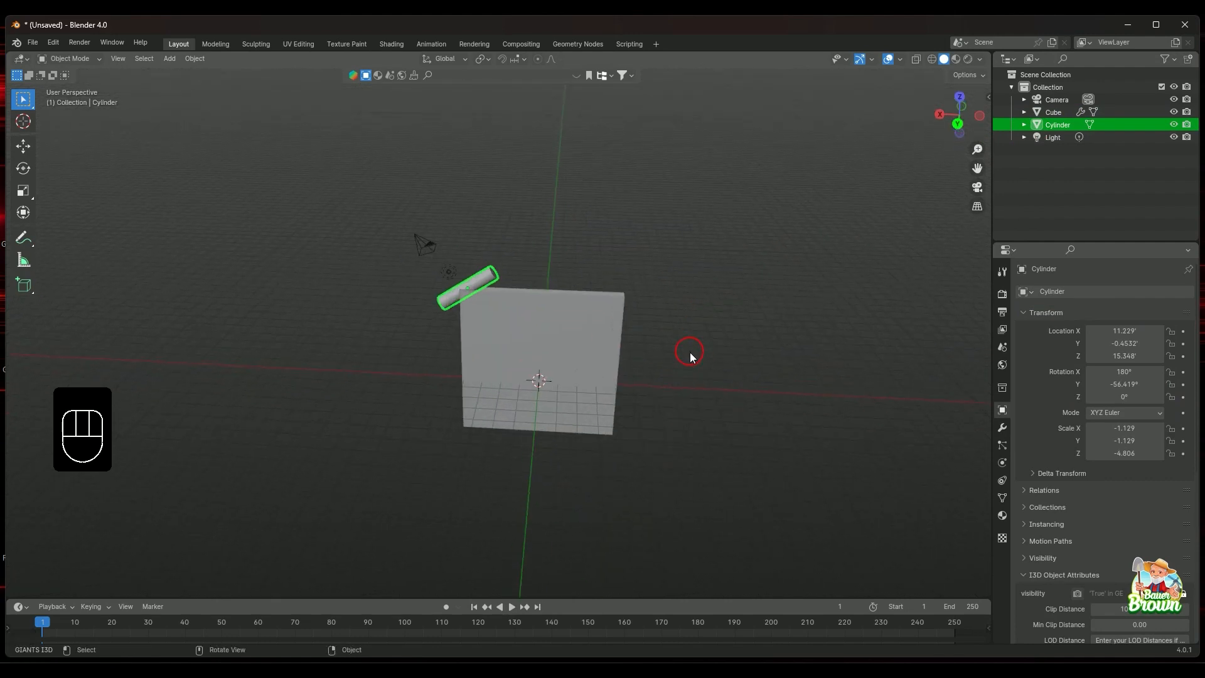
click(1049, 114)
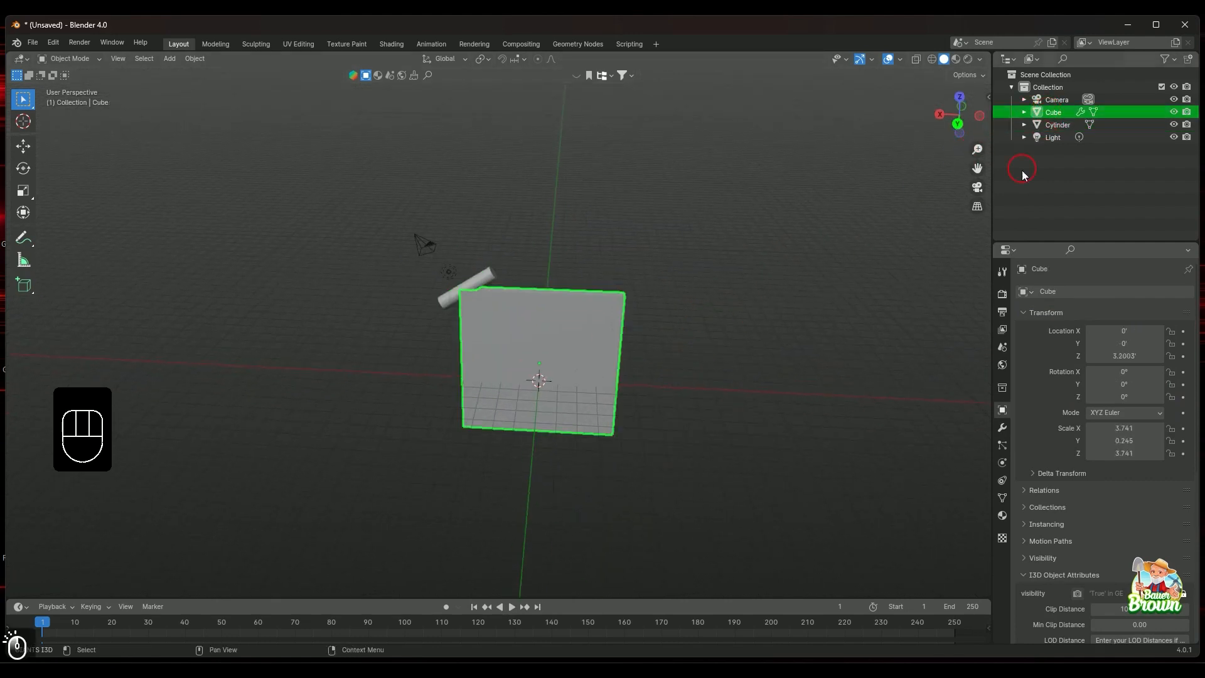
click(1061, 127)
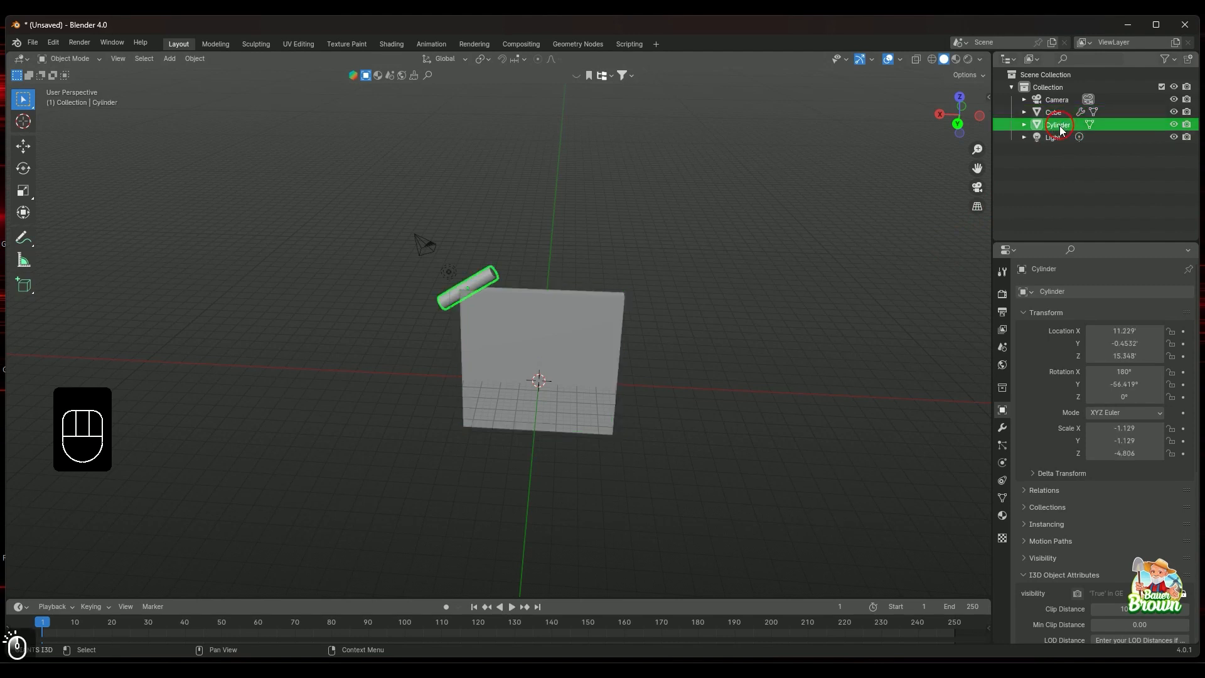
click(1049, 113)
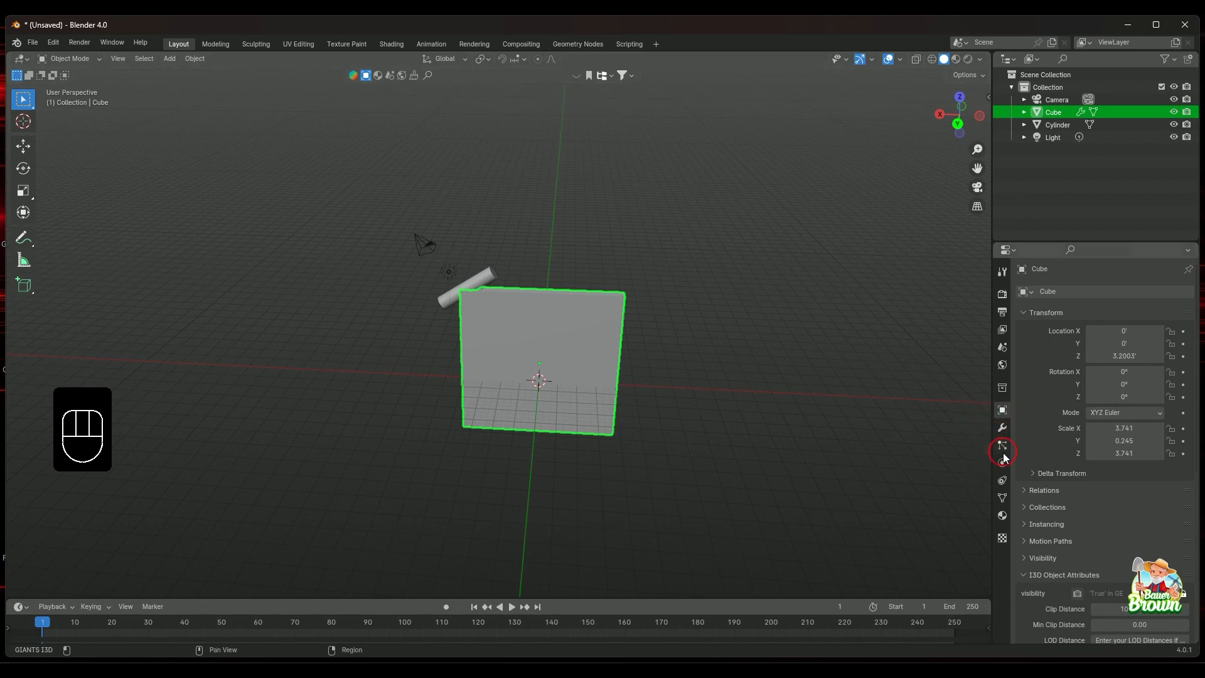
click(1002, 429)
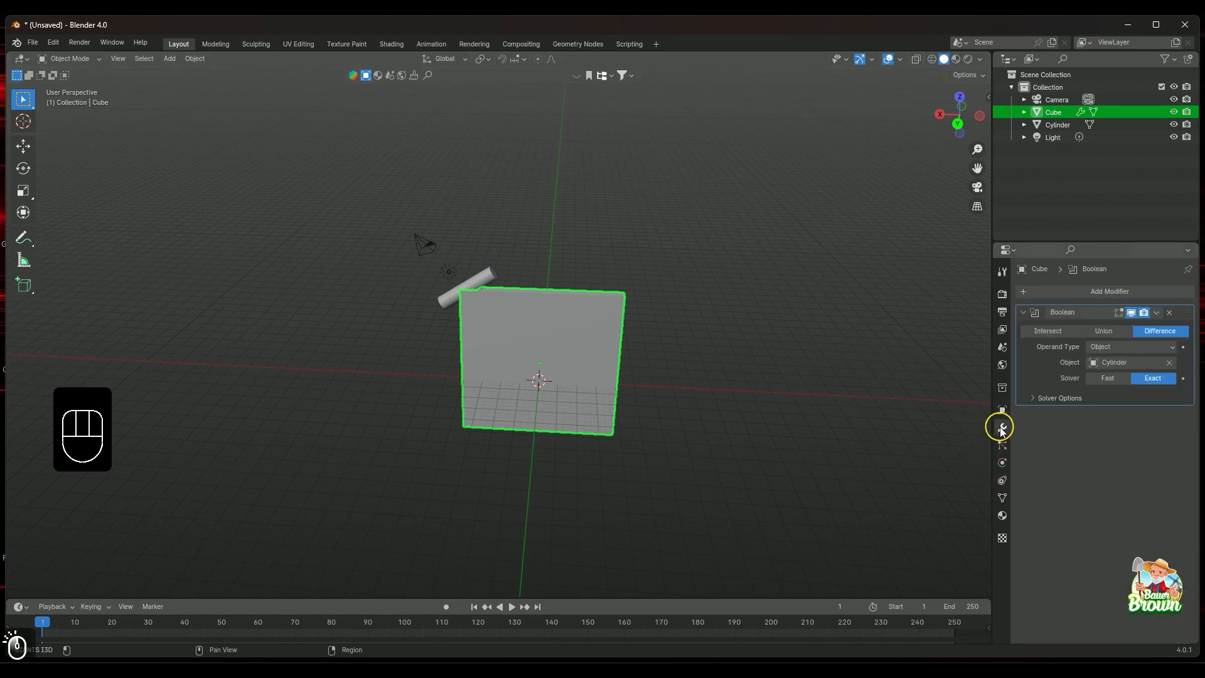
click(1033, 397)
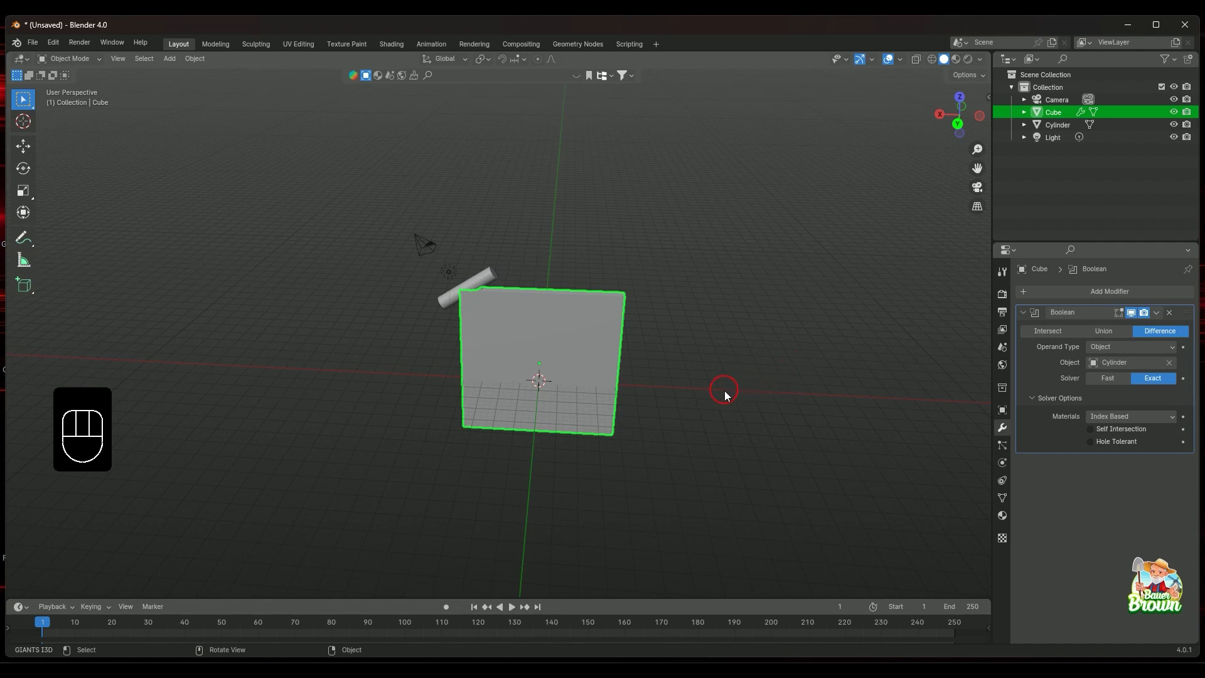
Examine the Difference cut at the wall's upper corner, next to the tilted cylinder, from several angles
middle_drag(724, 390, 765, 413)
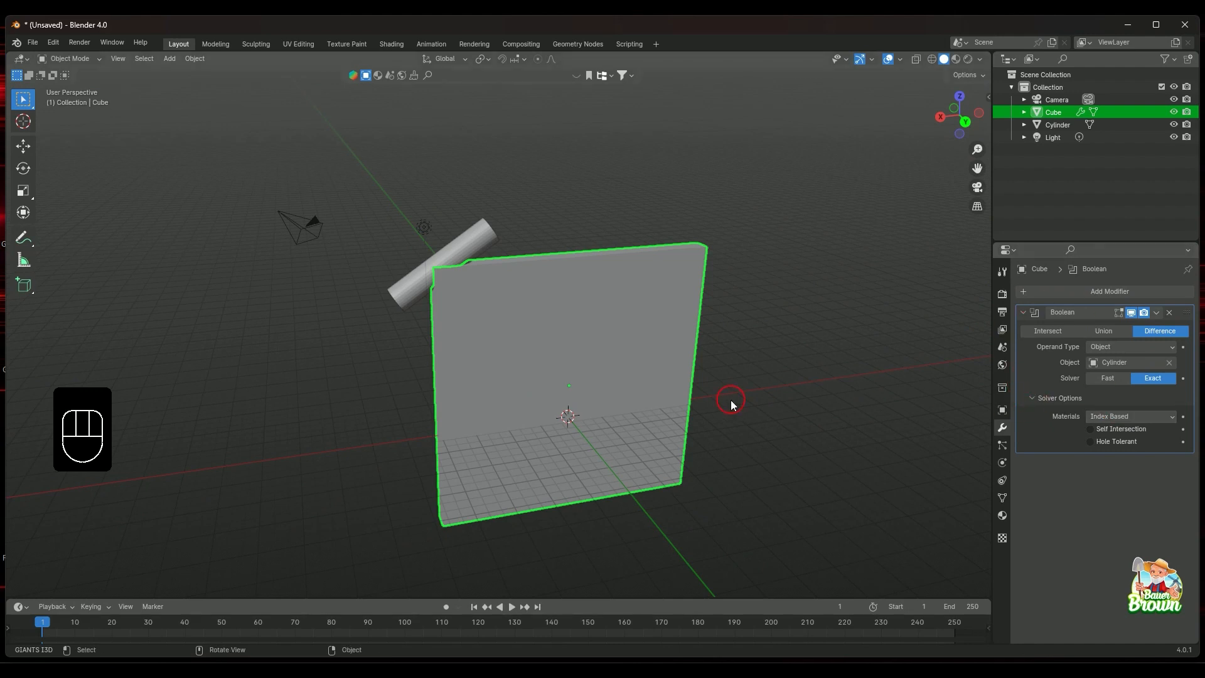
middle_drag(730, 400, 642, 405)
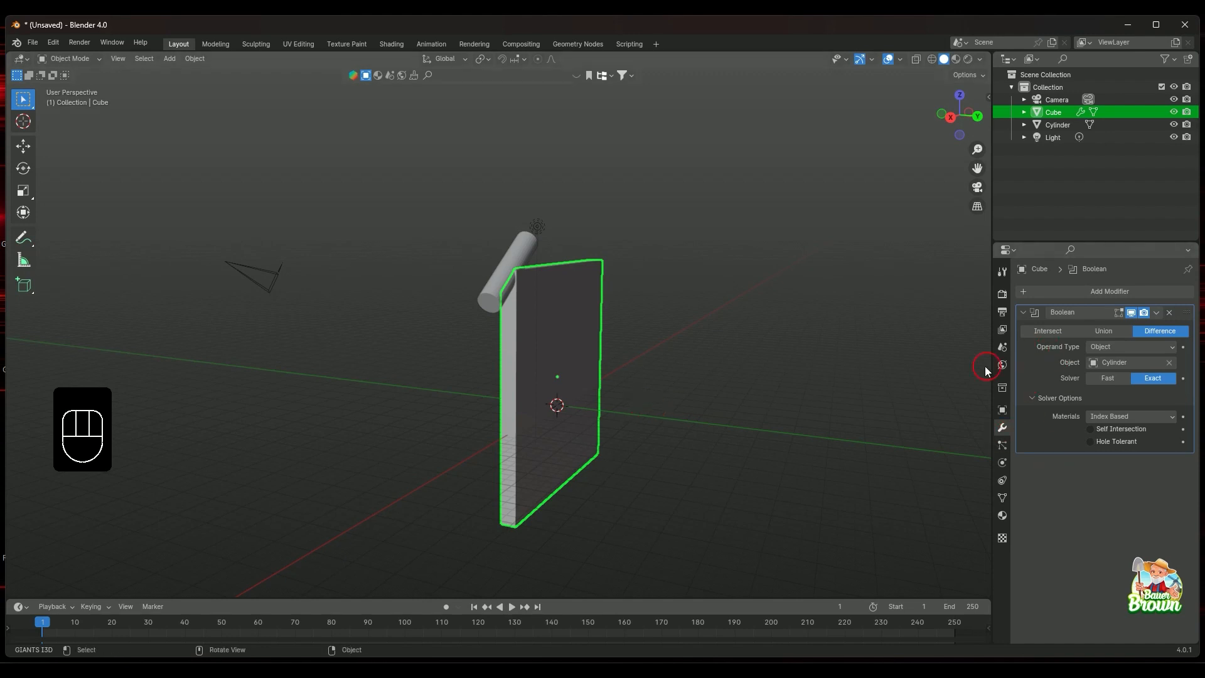
middle_drag(667, 359, 701, 408)
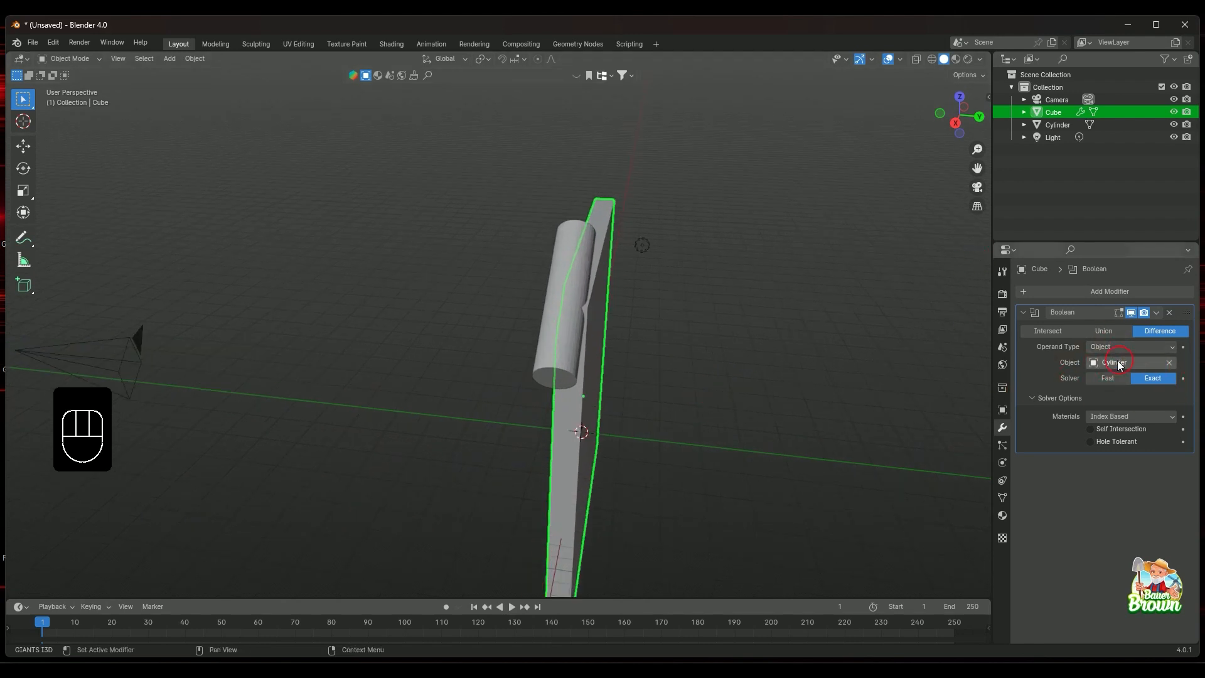
middle_drag(792, 416, 691, 392)
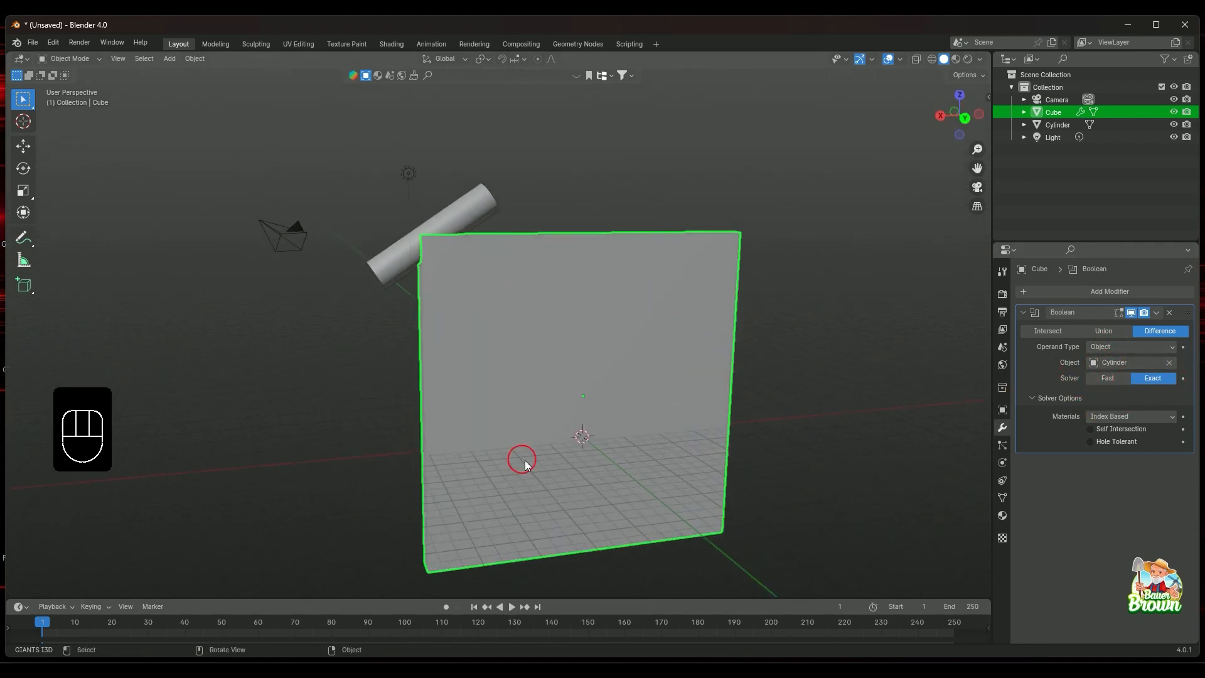
middle_drag(526, 339, 589, 388)
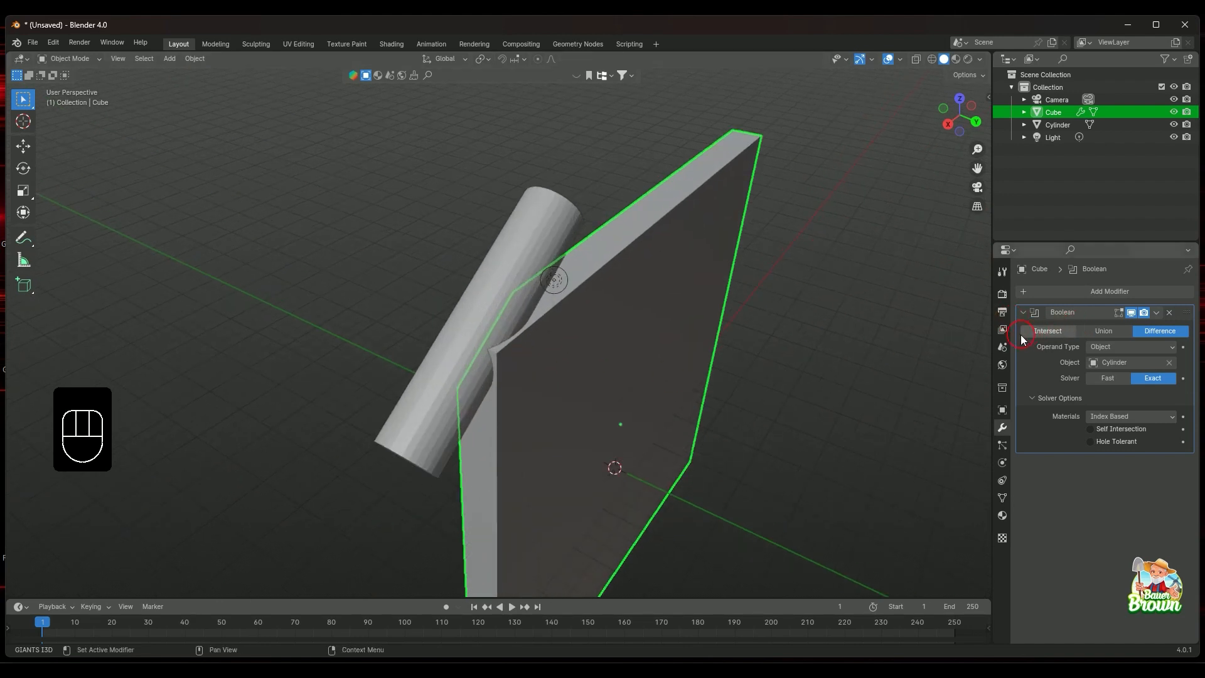
scroll(654, 389, down, 2)
middle_drag(648, 398, 630, 352)
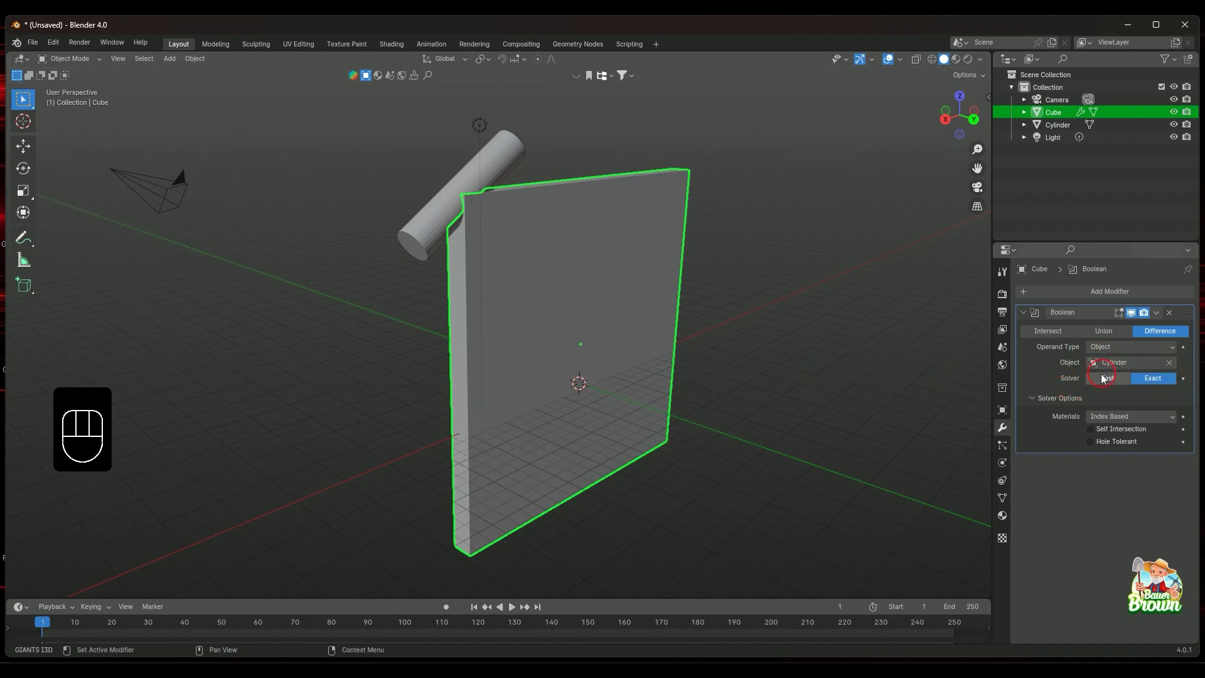
middle_drag(714, 369, 621, 271)
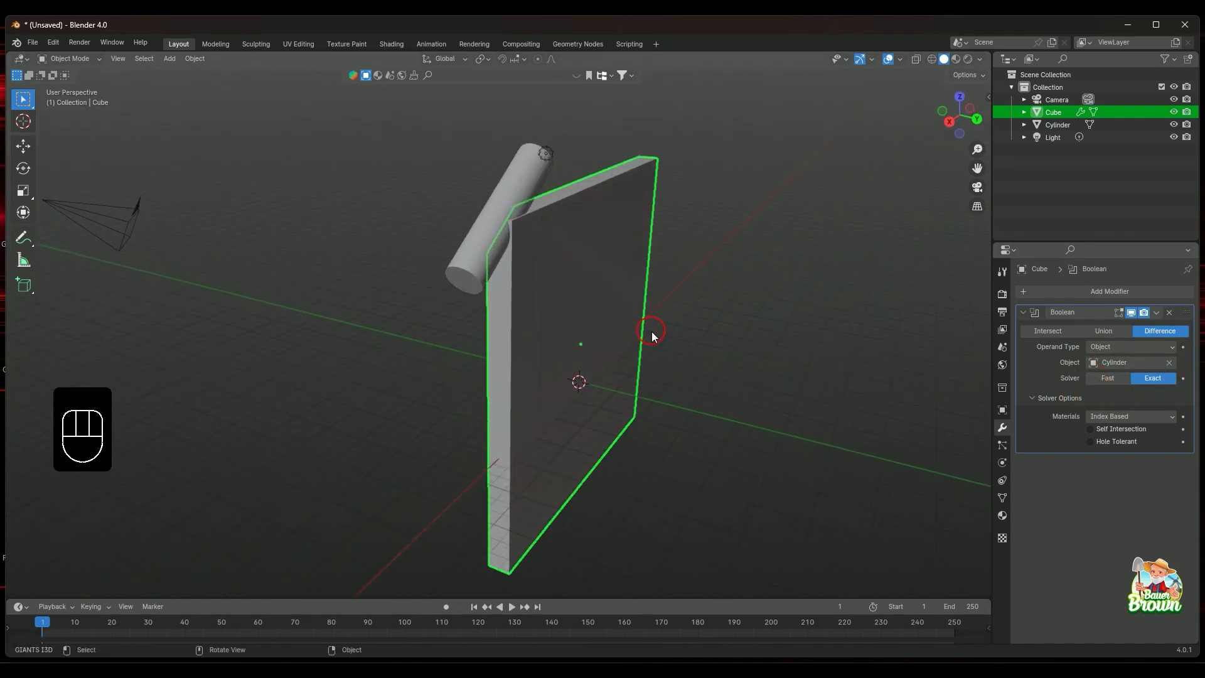
middle_drag(729, 378, 650, 367)
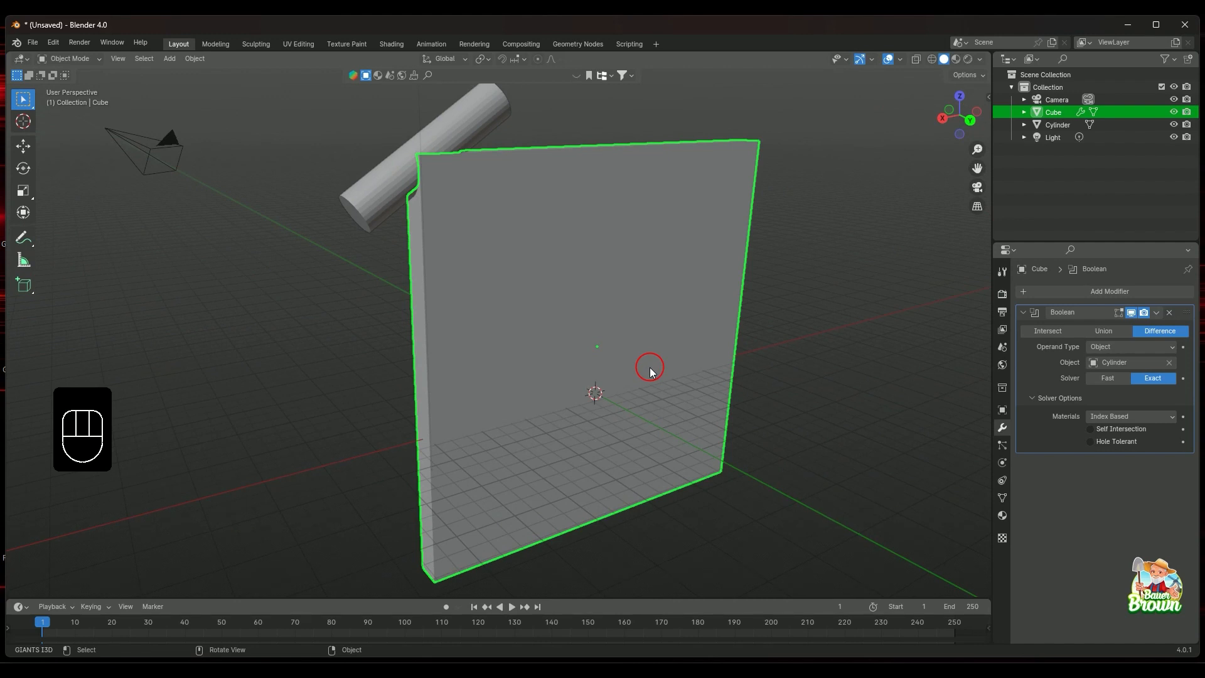
middle_drag(622, 352, 640, 368)
Try the Fast solver on the wall's Boolean modifier, check the cut, and set the solver back to Exact
click(1112, 378)
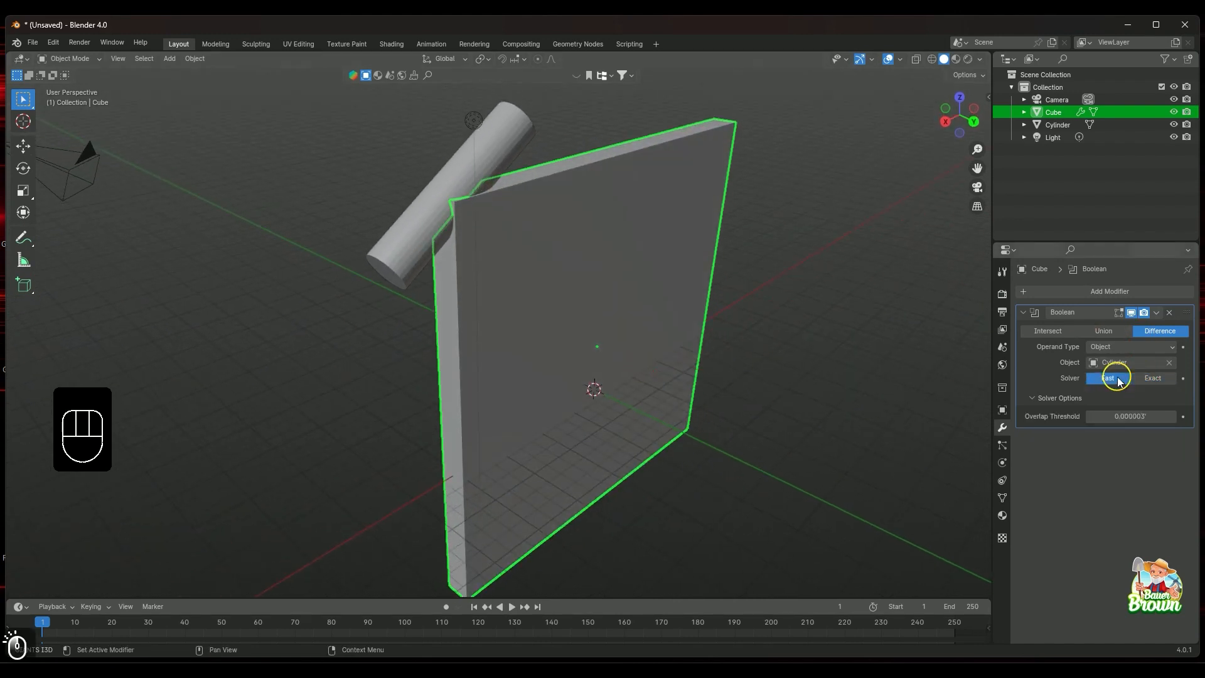
middle_drag(712, 347, 962, 345)
scroll(822, 296, down, 2)
click(1145, 377)
scroll(643, 359, up, 3)
middle_drag(723, 336, 758, 293)
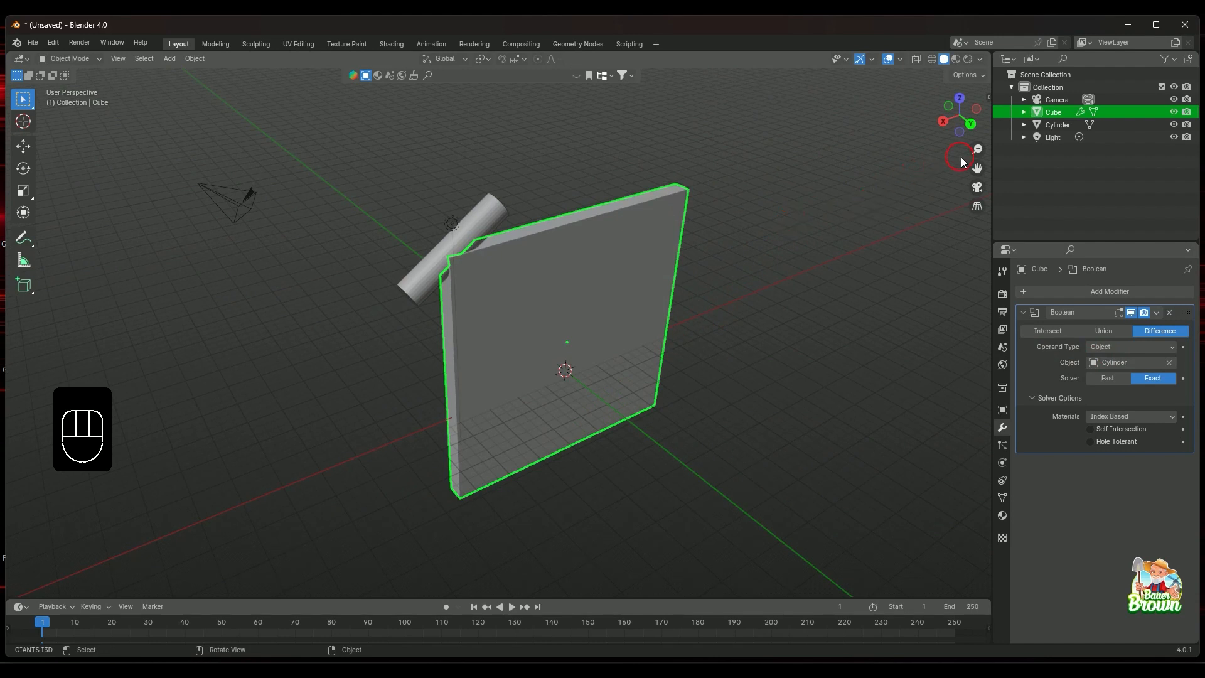
Delete both the wall and the cylinder from the scene
key(Delete)
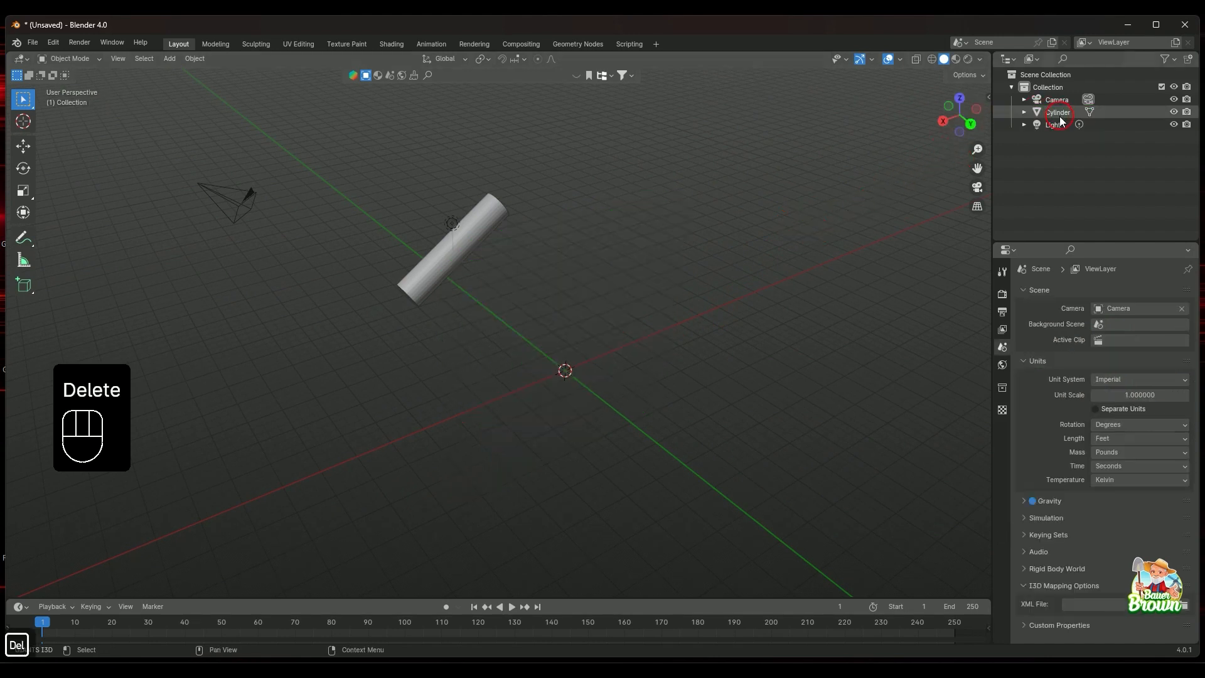
click(1058, 115)
key(Delete)
middle_drag(567, 226, 641, 304)
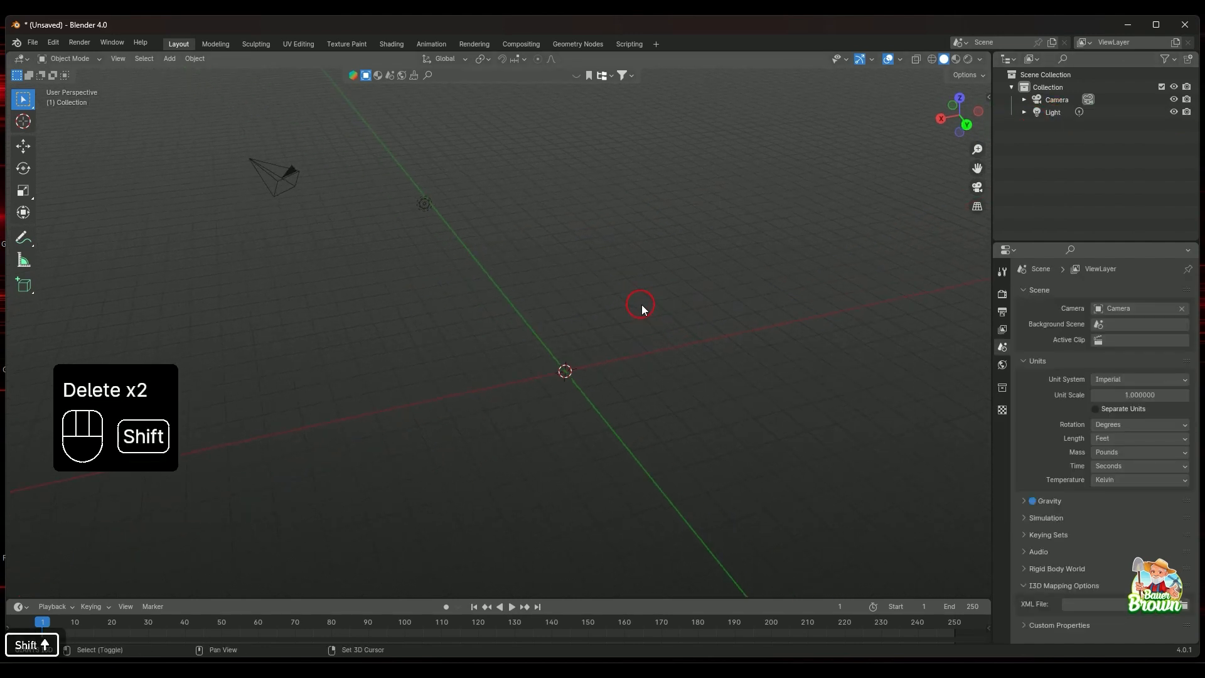
Add a new mesh cube at the world origin
key(shift+a)
mouse_move(641, 305)
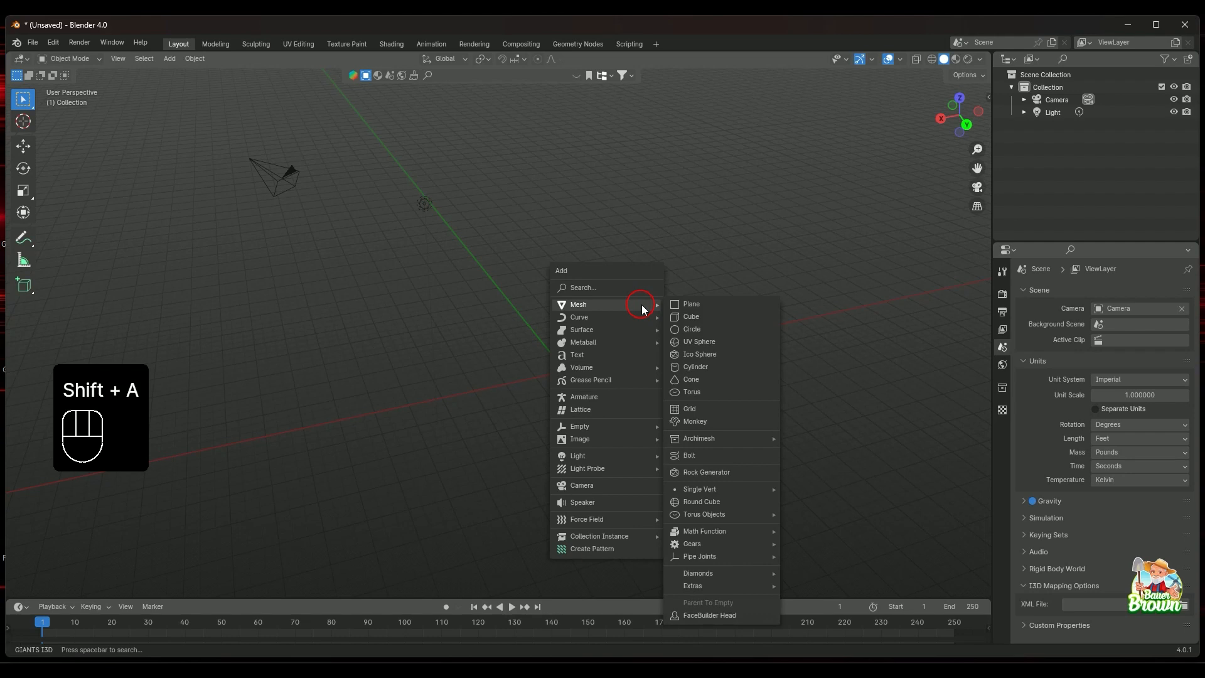
click(705, 316)
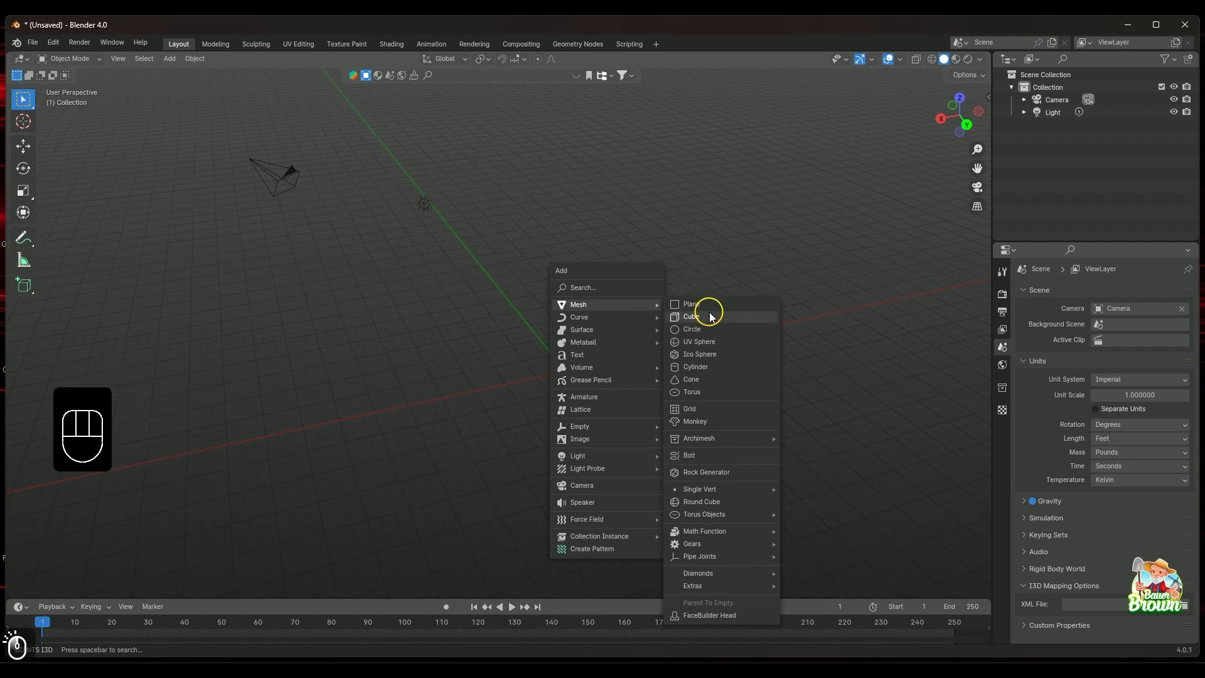
middle_drag(706, 315, 697, 365)
scroll(697, 368, up, 3)
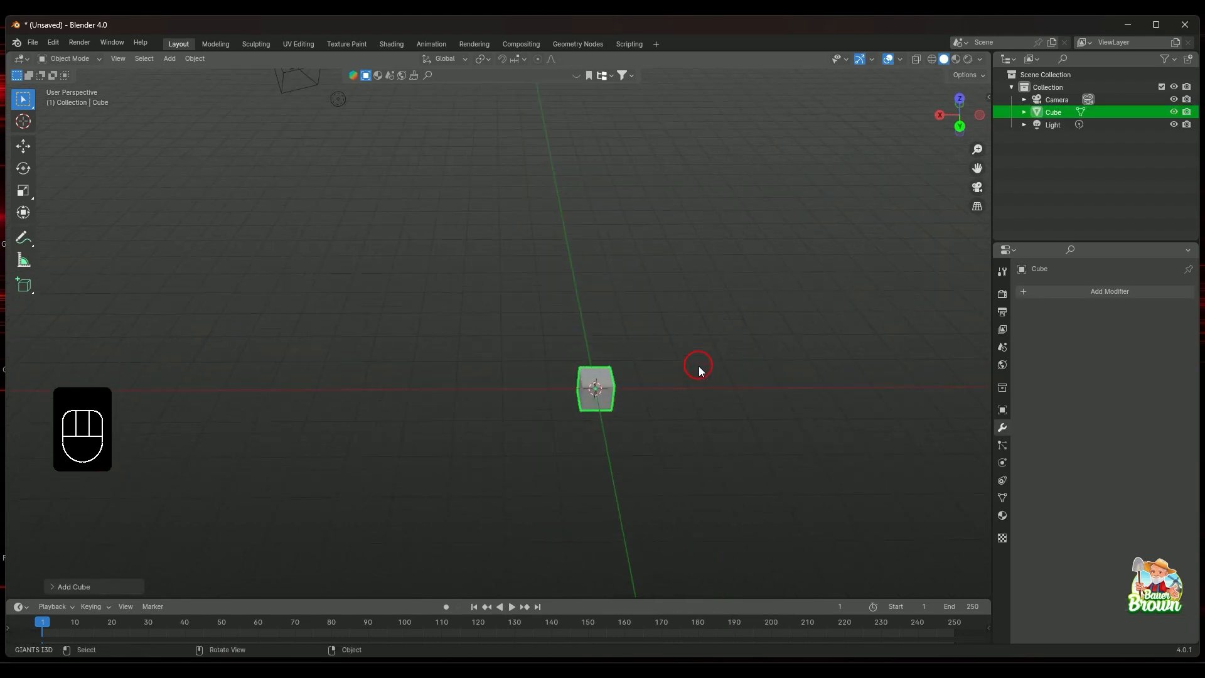
Raise the cube along the Z axis in front view so that its base rests on the ground
key(KP_1)
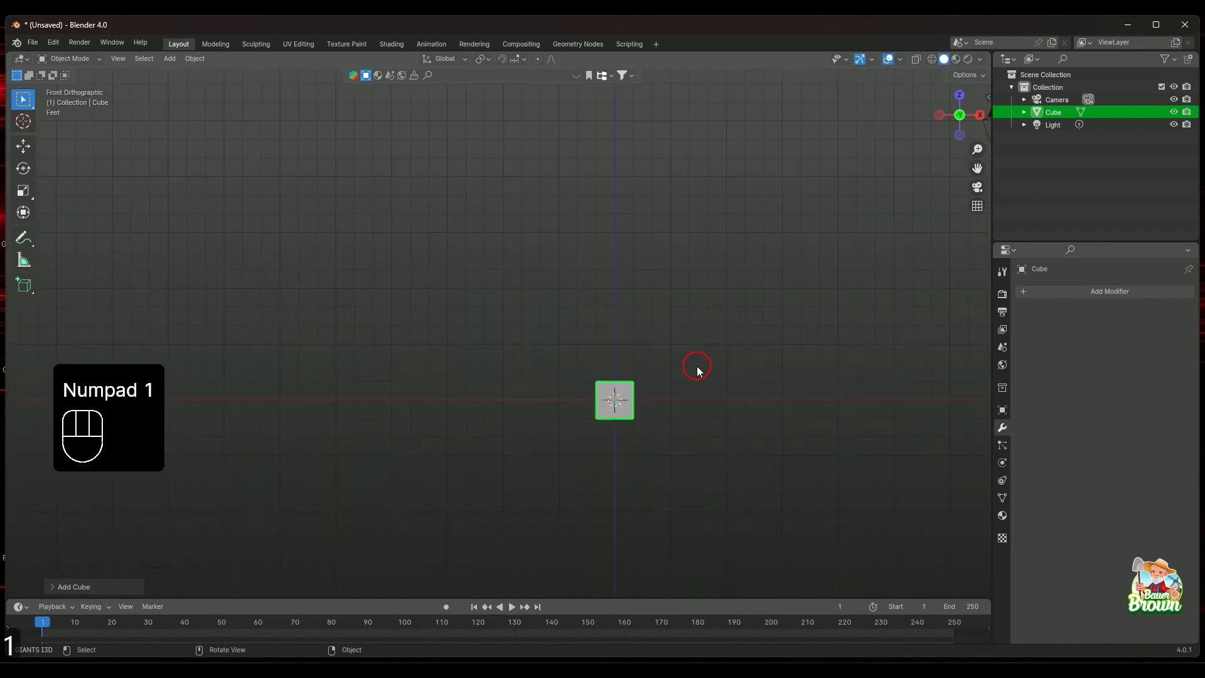
key(g)
key(z)
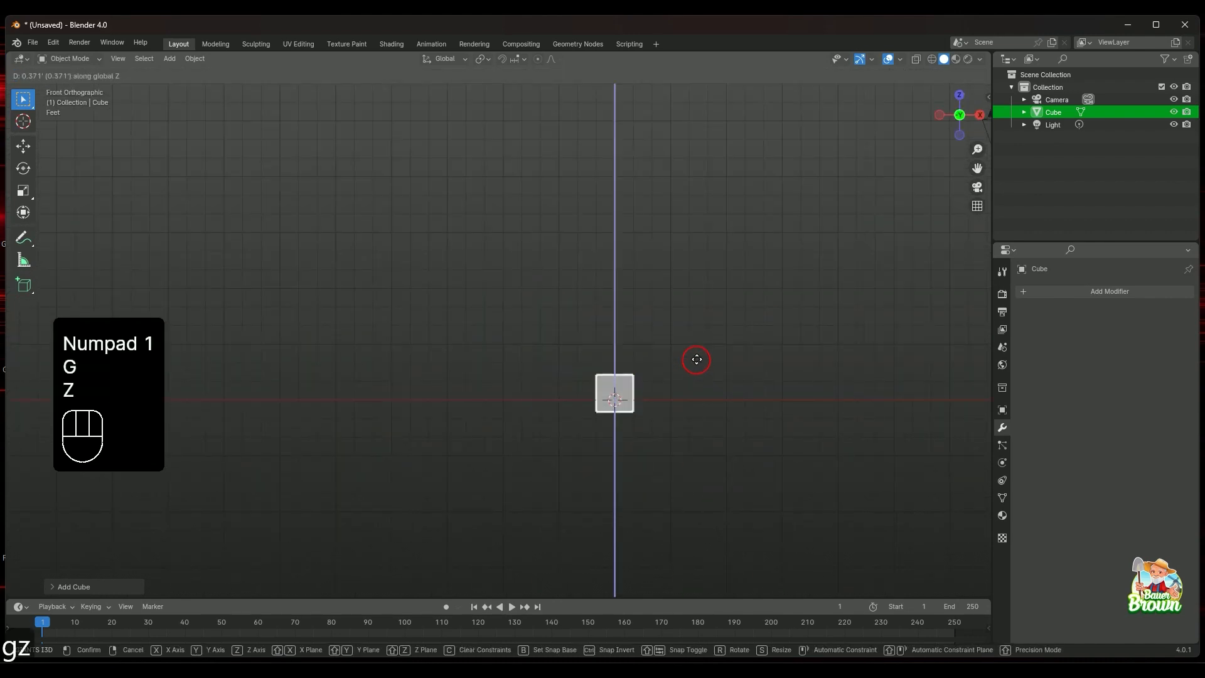
click(695, 349)
Add an Array modifier to the cube
middle_drag(719, 420, 624, 446)
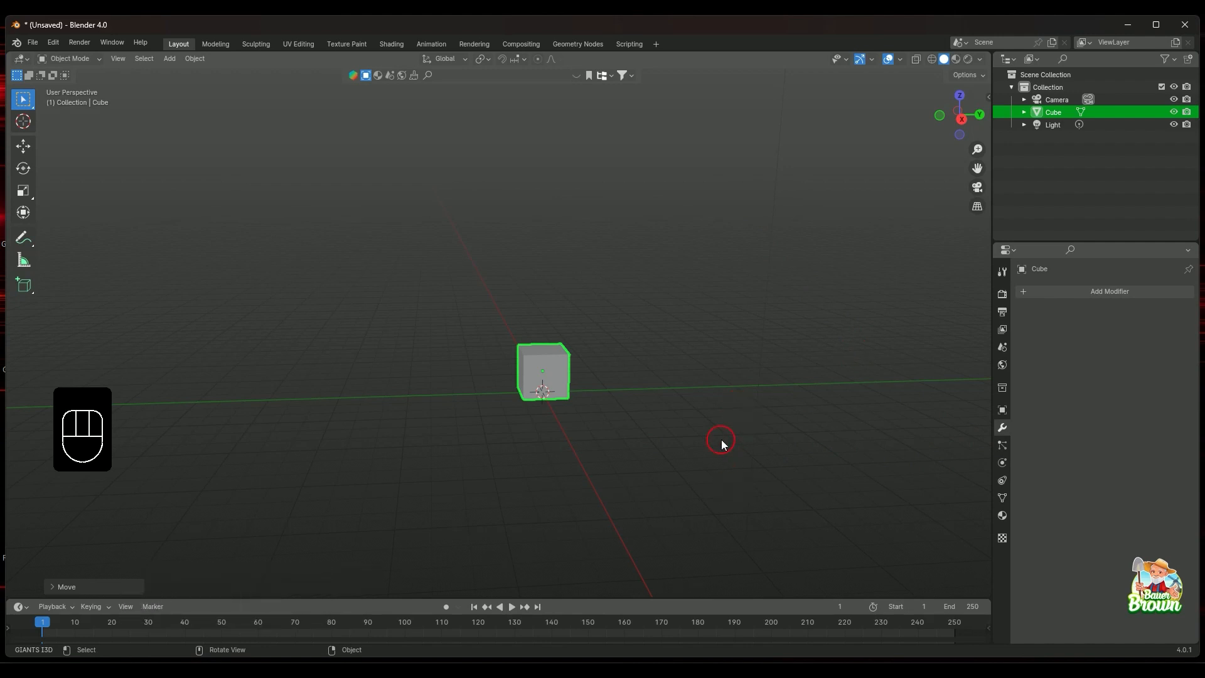
click(1022, 294)
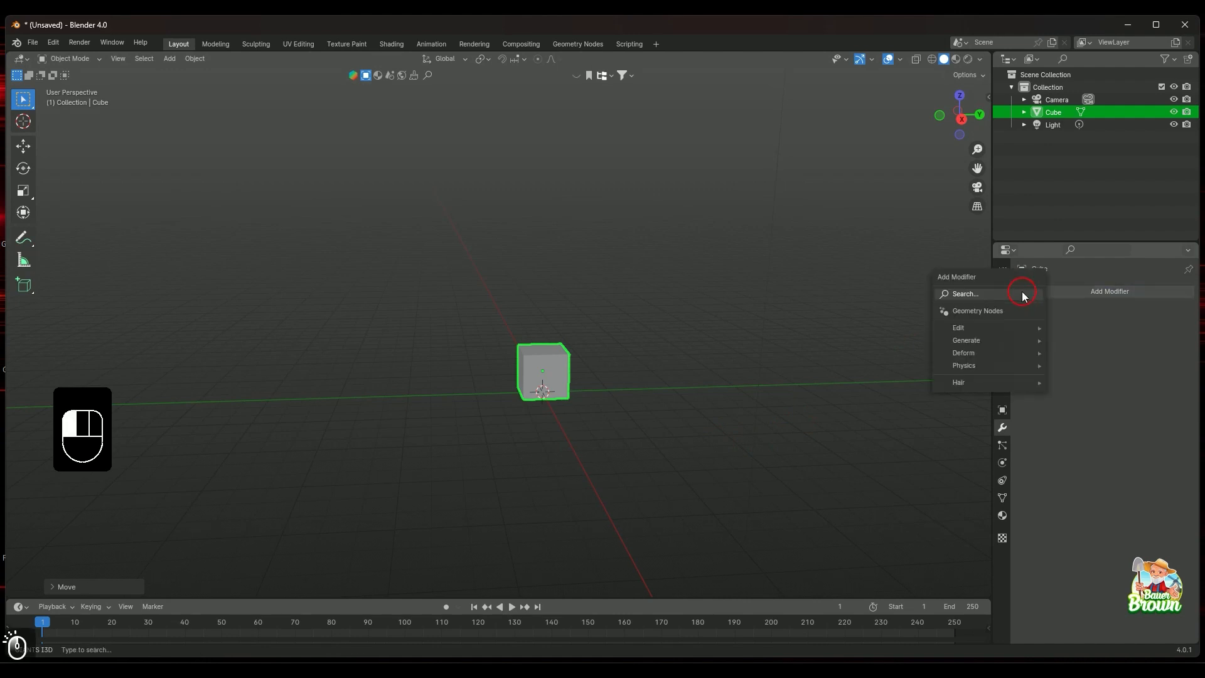
click(1021, 293)
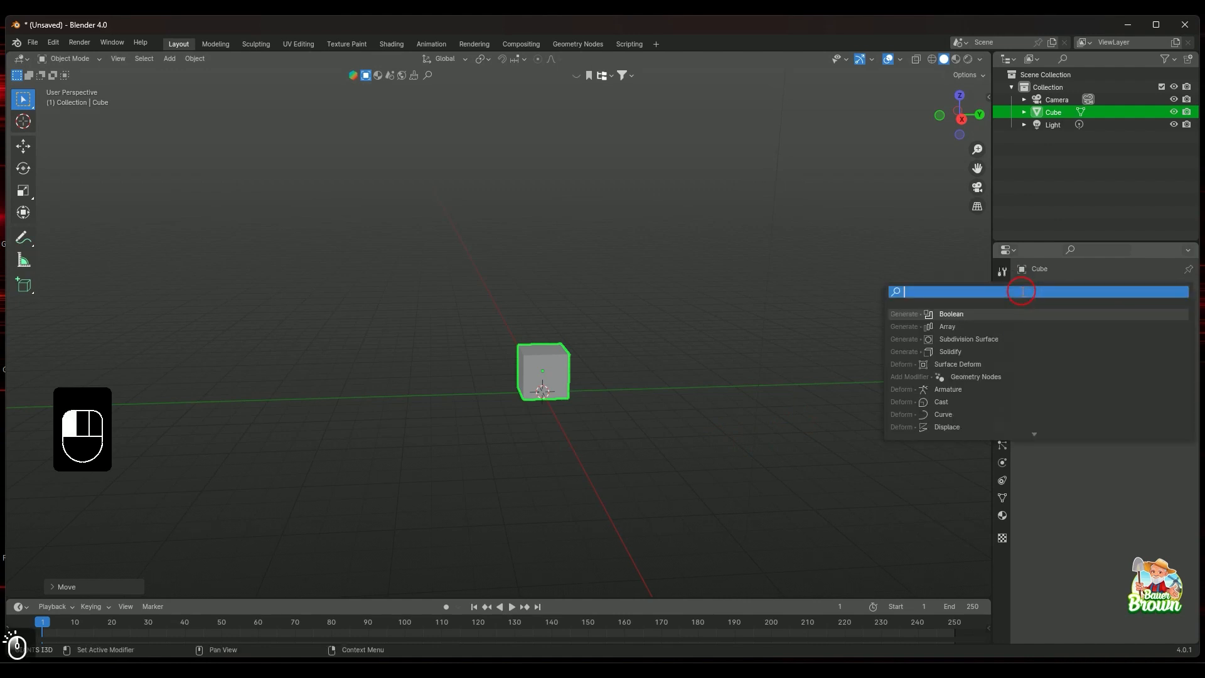
click(1014, 325)
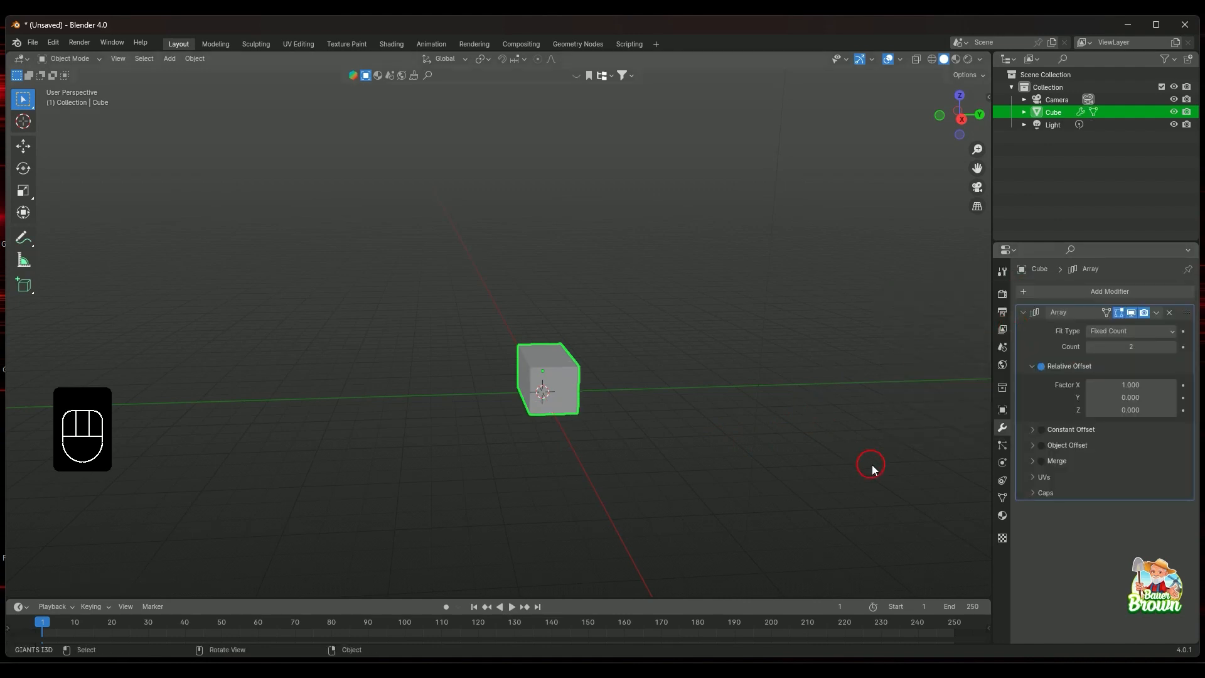
scroll(874, 469, down, 1)
Look up where Array is listed among the Generate modifiers, and reselect the cube
click(1103, 291)
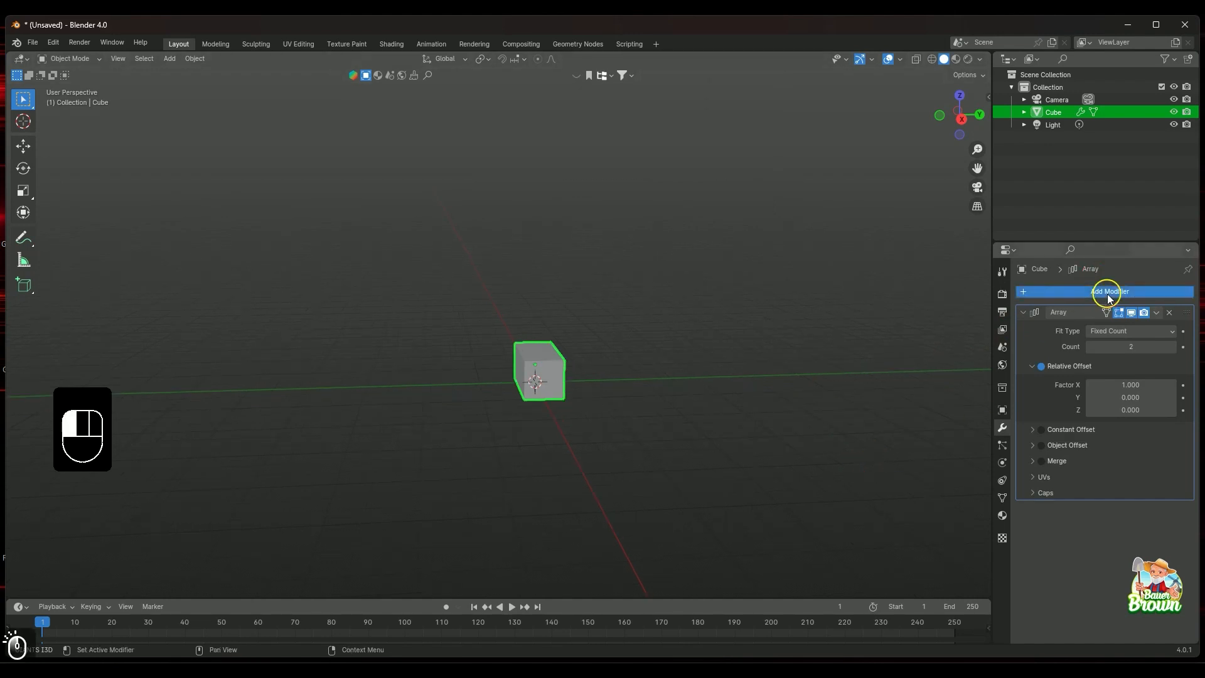
mouse_move(1043, 341)
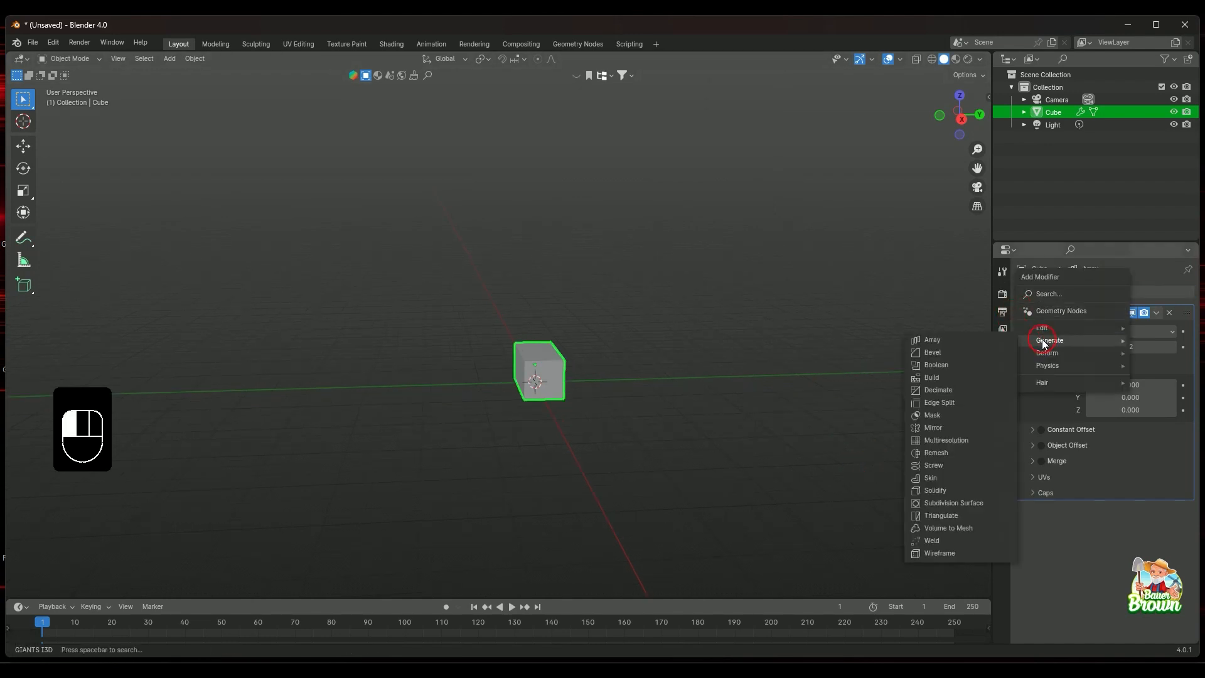
click(961, 339)
click(747, 303)
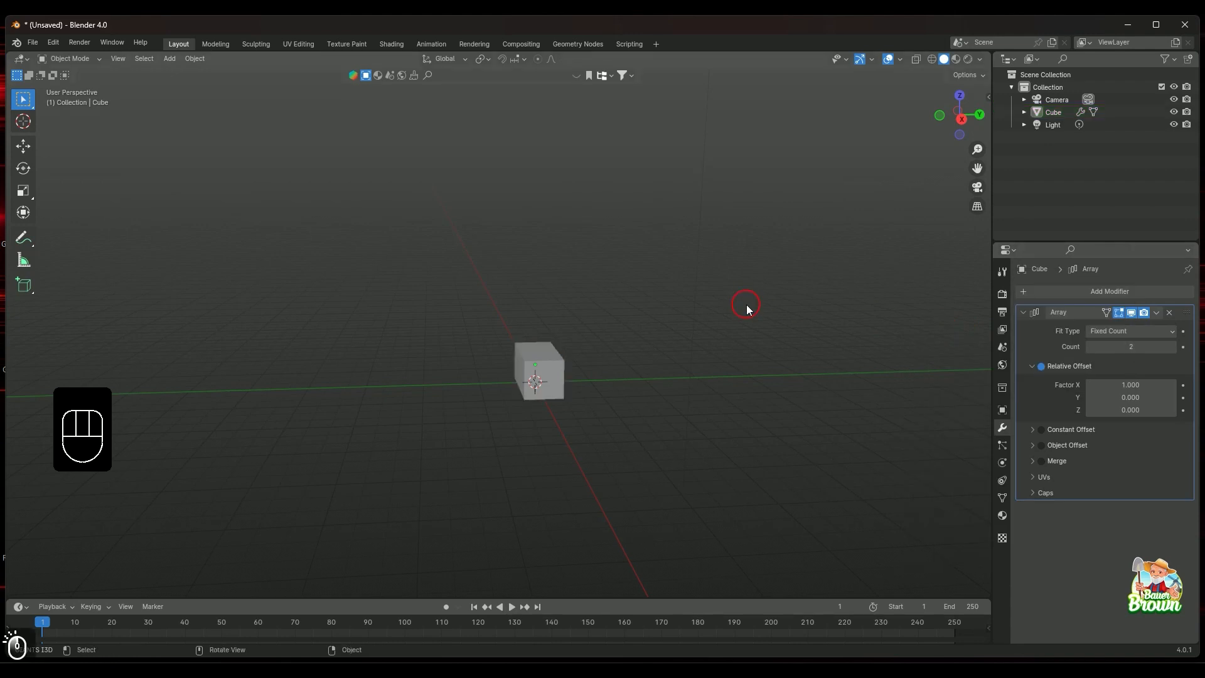
middle_drag(779, 353, 700, 384)
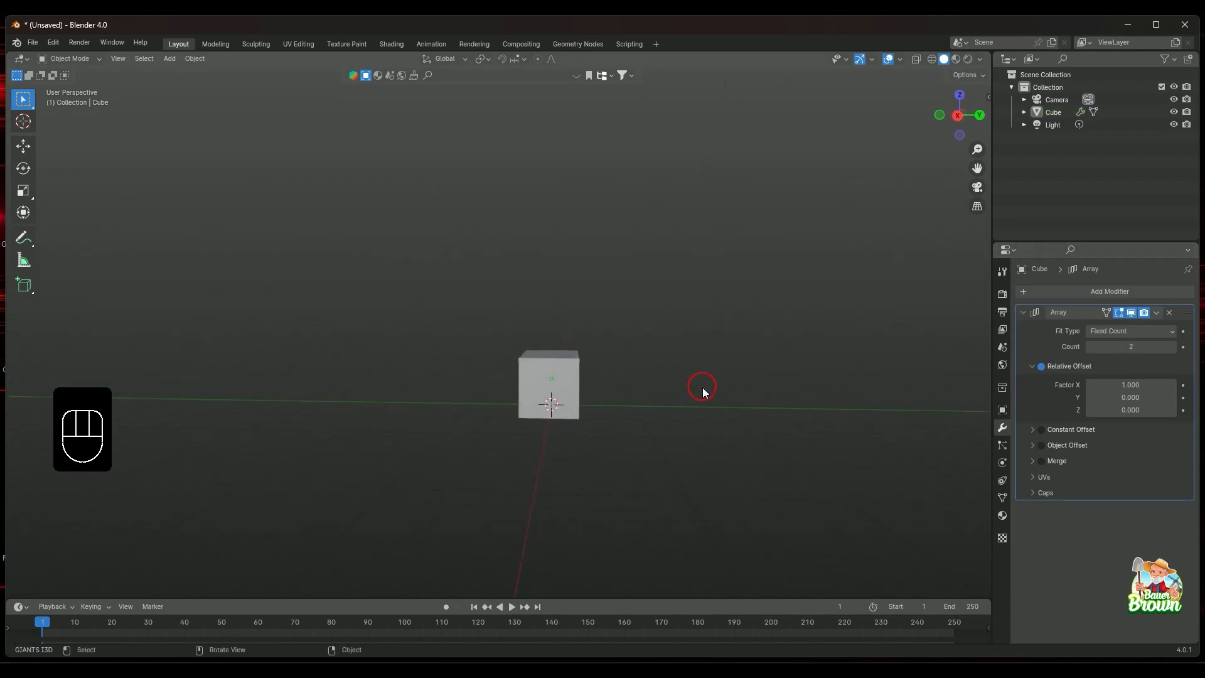
click(1048, 110)
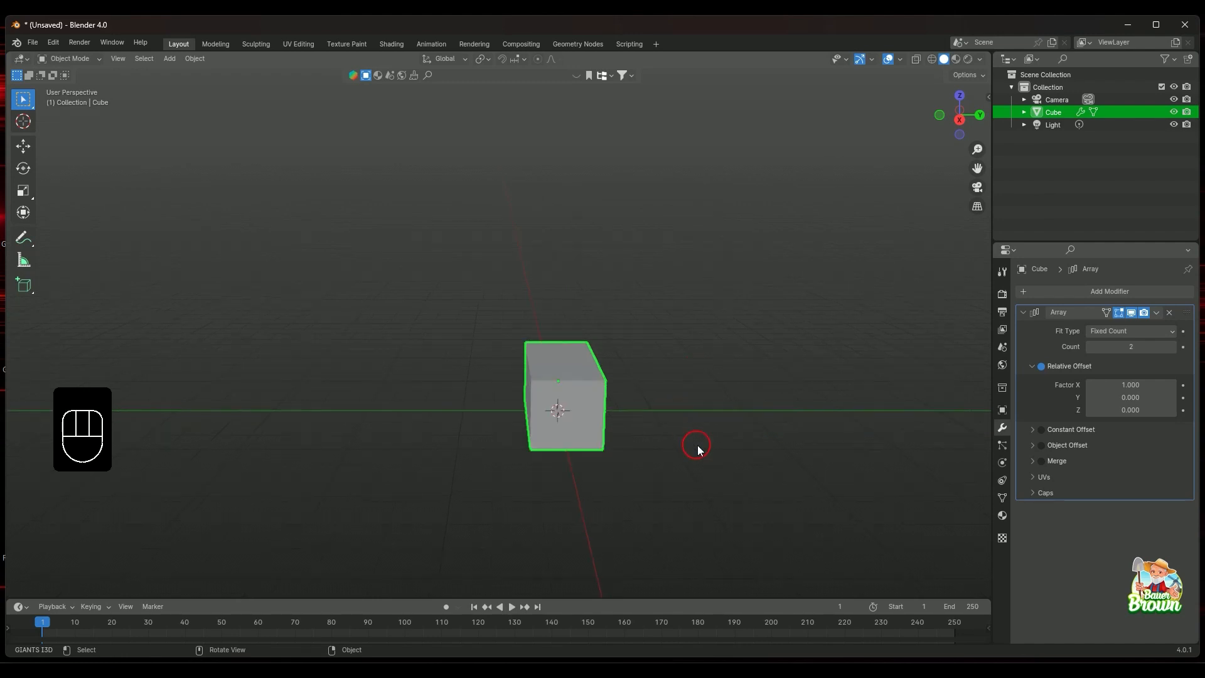
Try relative X offset factors of 2.7 and 4.1 on the cube's array, and set the factor back to 1
middle_drag(691, 462, 511, 480)
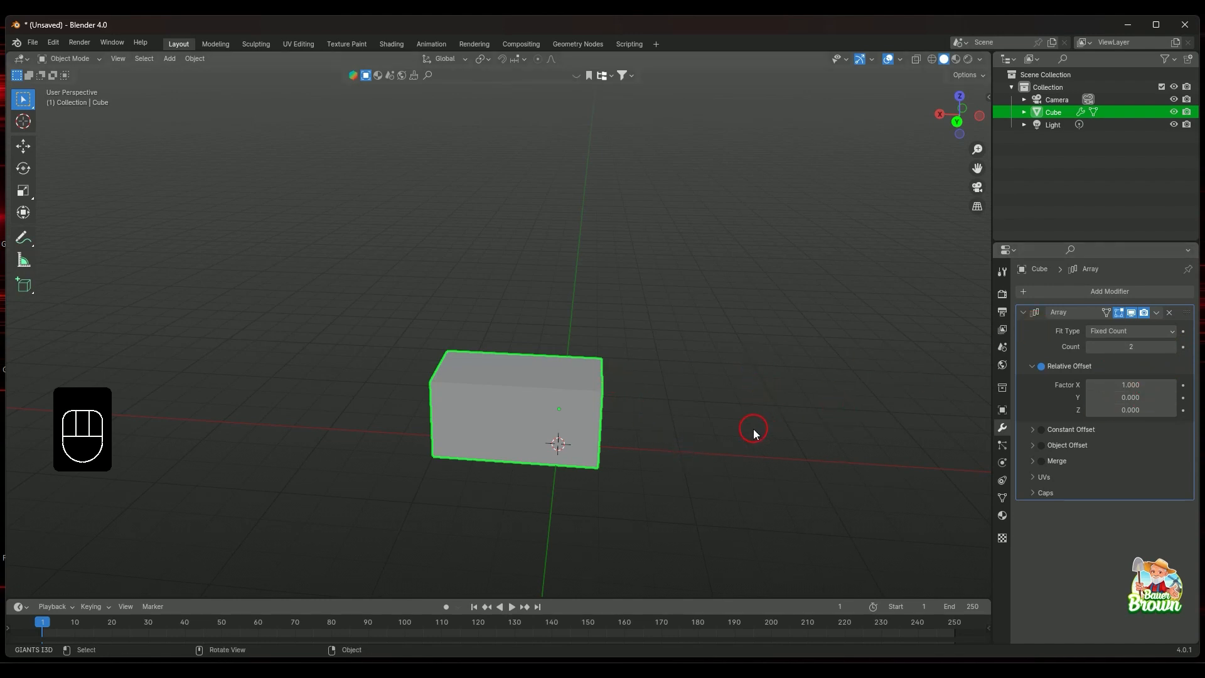
mouse_move(752, 428)
middle_down()
mouse_move(759, 456)
mouse_move(753, 399)
mouse_move(755, 423)
middle_up()
scroll(758, 459, up, 2)
scroll(755, 423, down, 1)
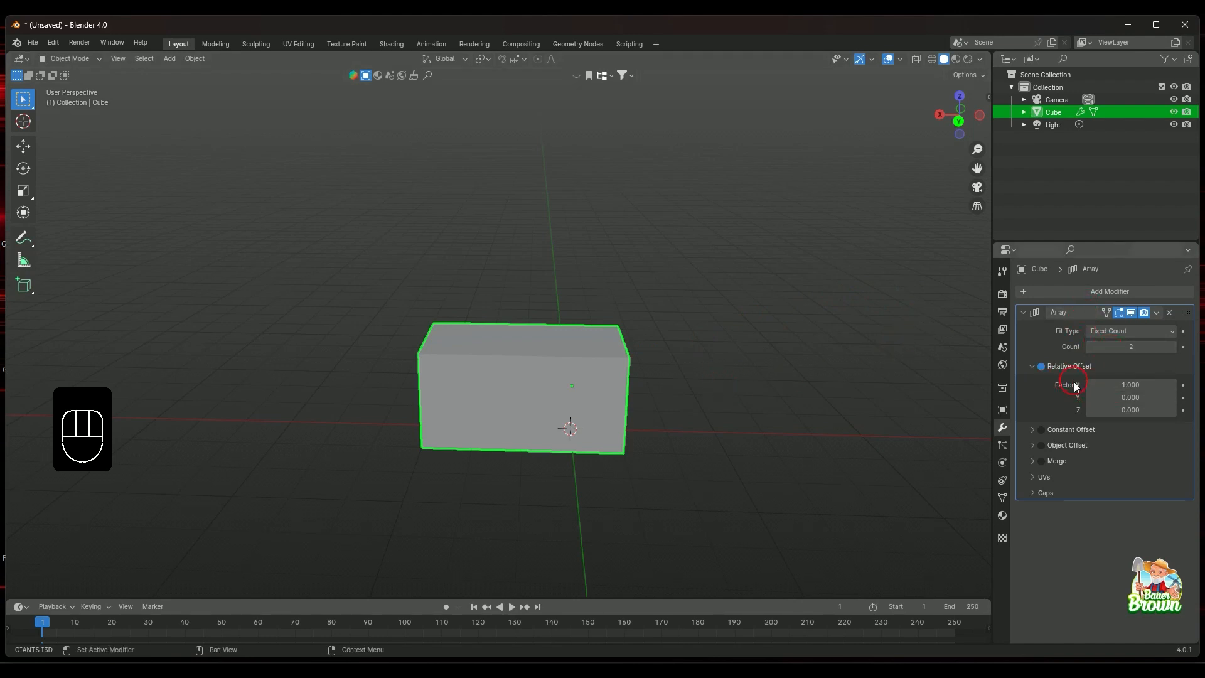
drag(1104, 384, 1139, 385)
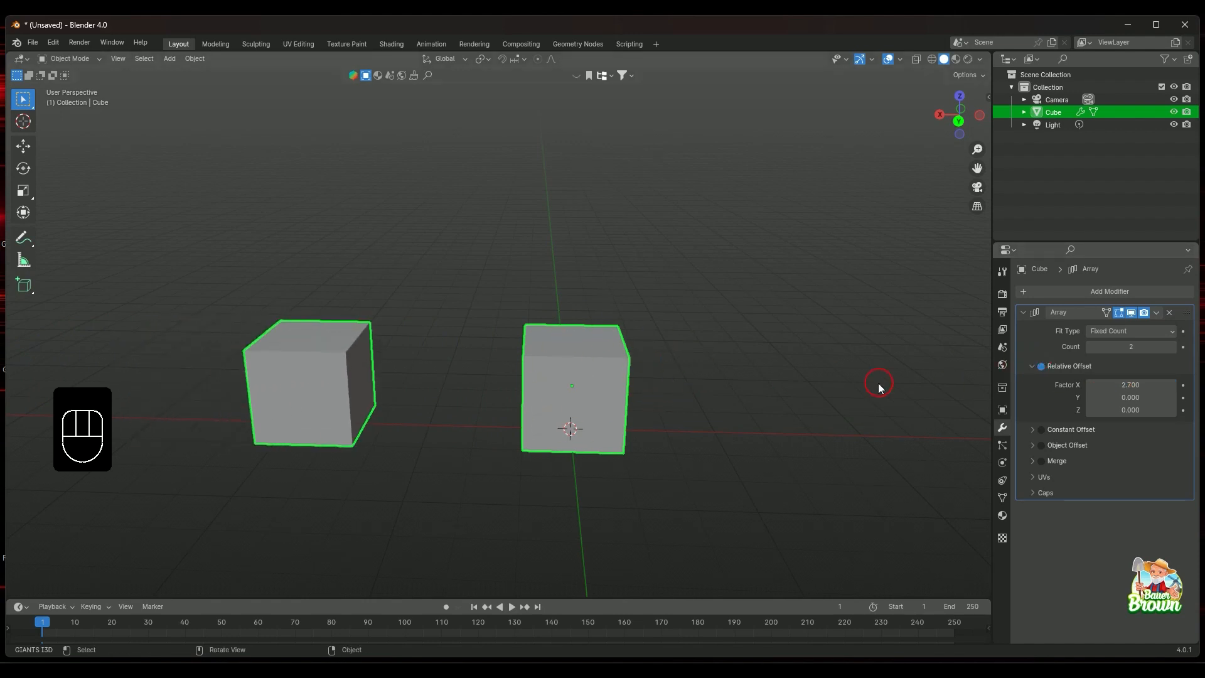
middle_drag(879, 386, 679, 374)
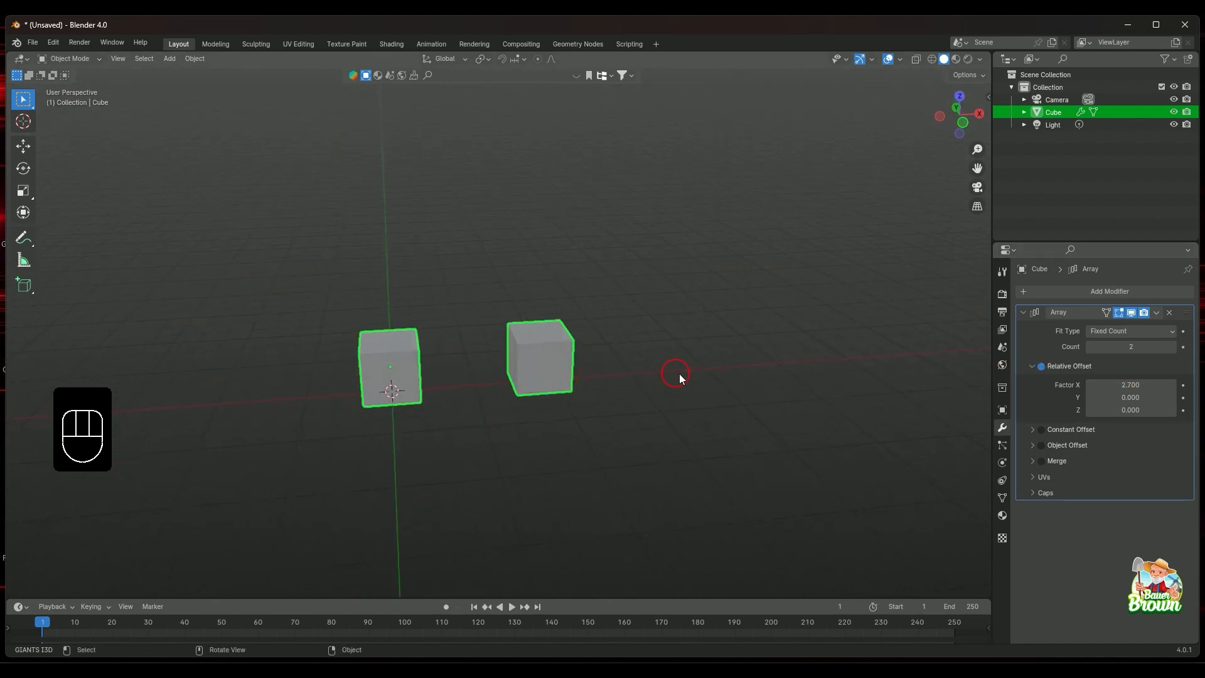
drag(1121, 384, 1155, 384)
click(1123, 385)
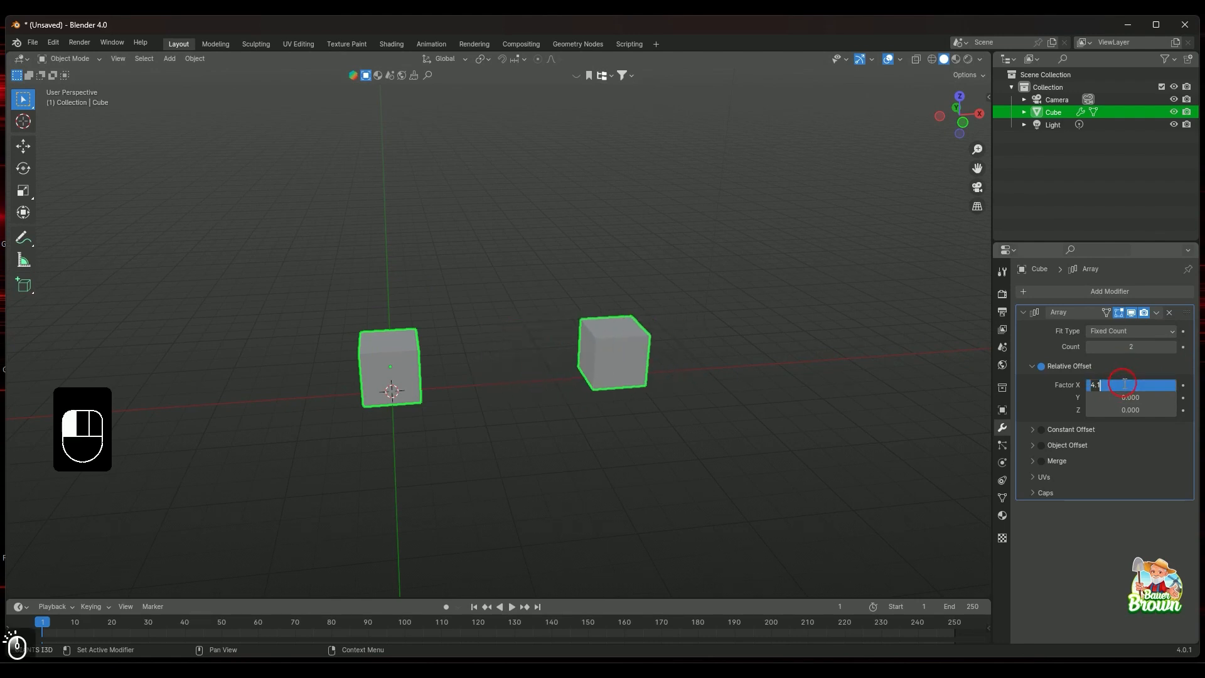
text(1)
key(Return)
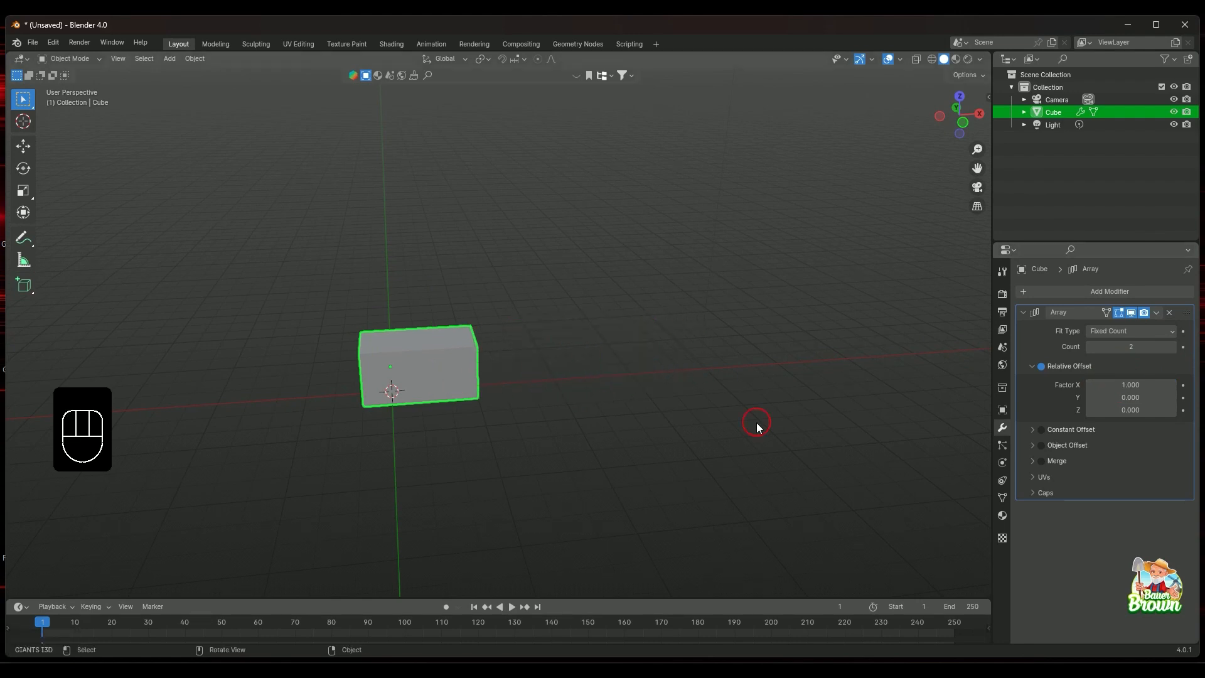
Set the array's relative X offset factor to 1.7 and its count to 7 to form a spaced row of cubes
middle_drag(631, 429, 632, 430)
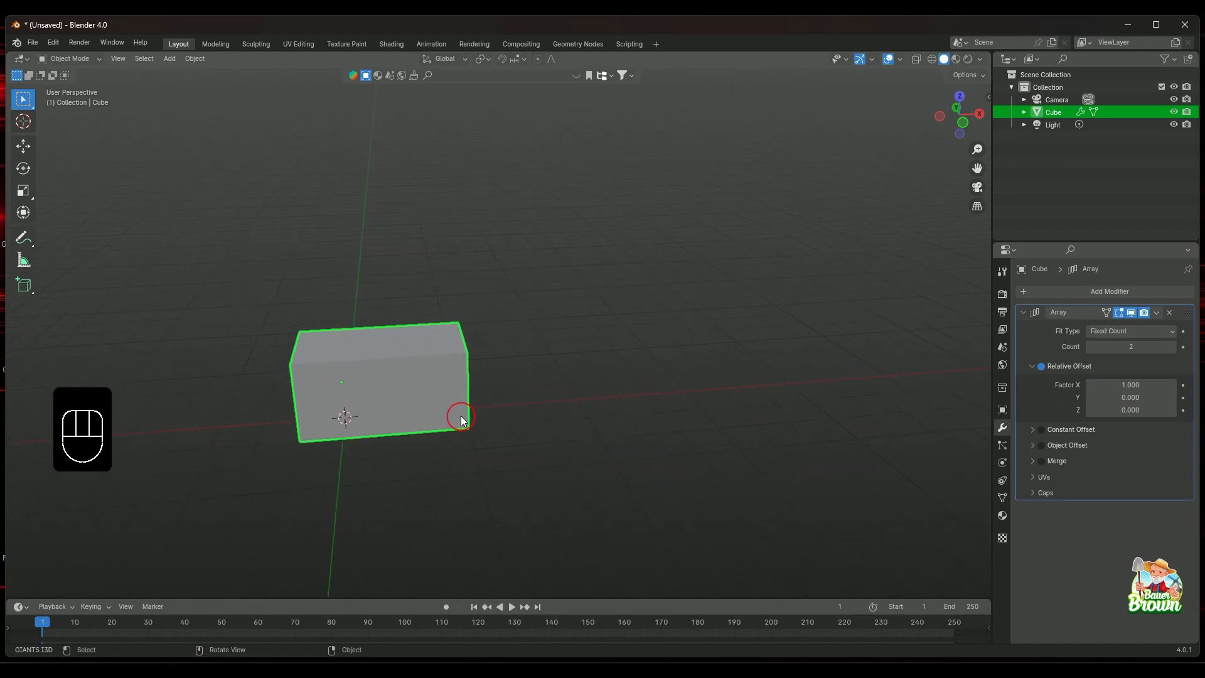
middle_drag(452, 389, 514, 414)
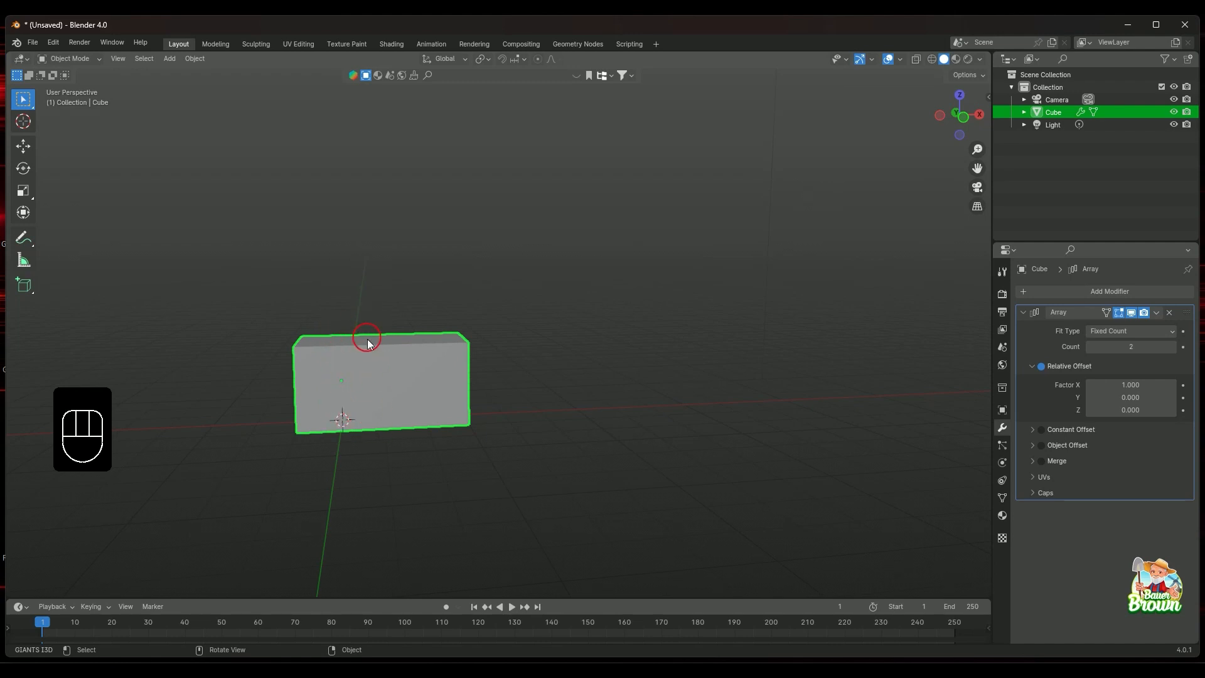
middle_drag(380, 337, 309, 331)
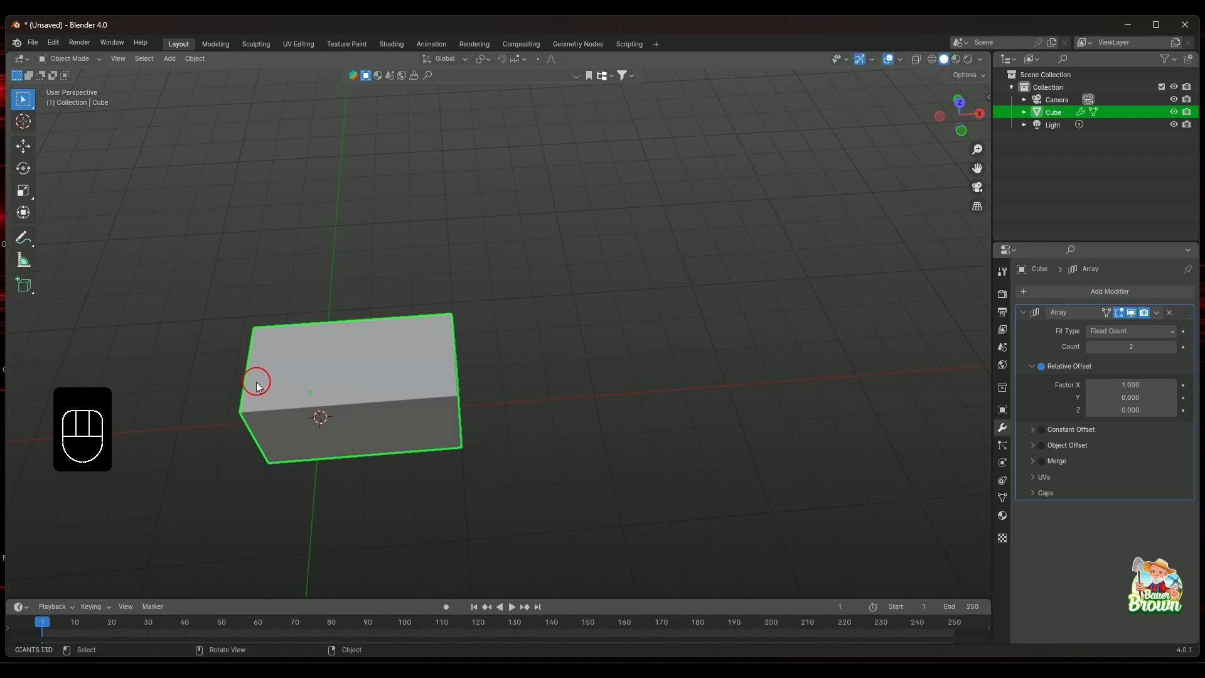
middle_drag(347, 390, 360, 318)
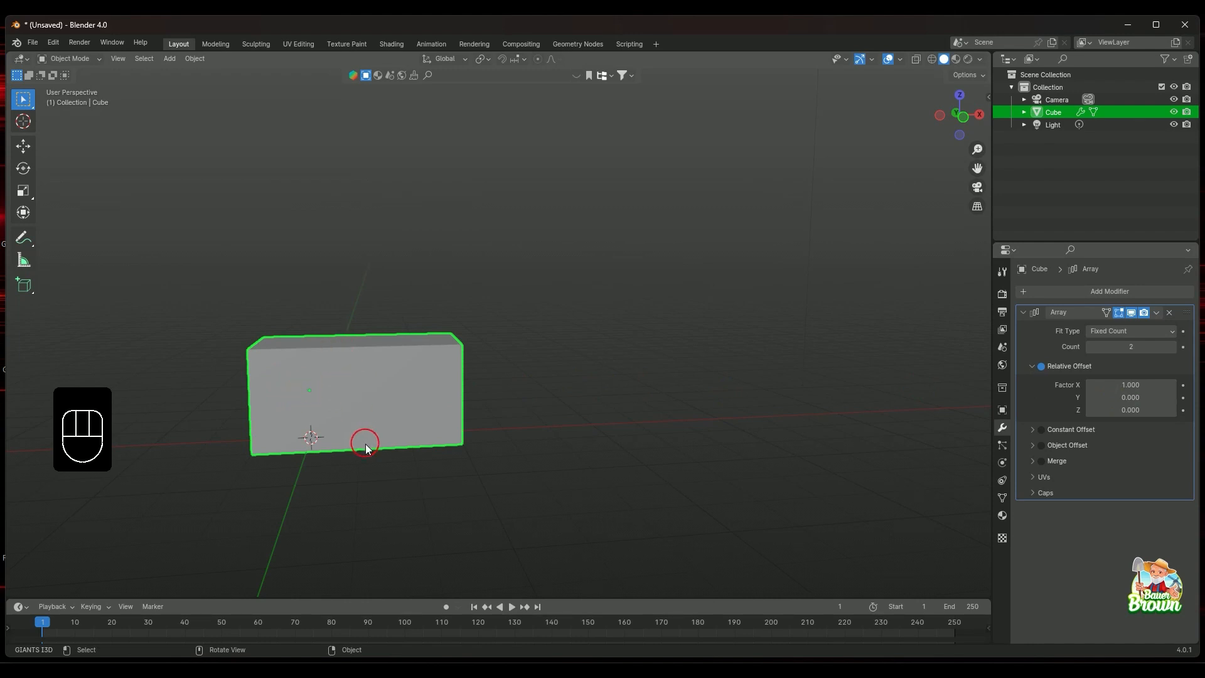
middle_drag(358, 357, 412, 424)
scroll(612, 403, down, 2)
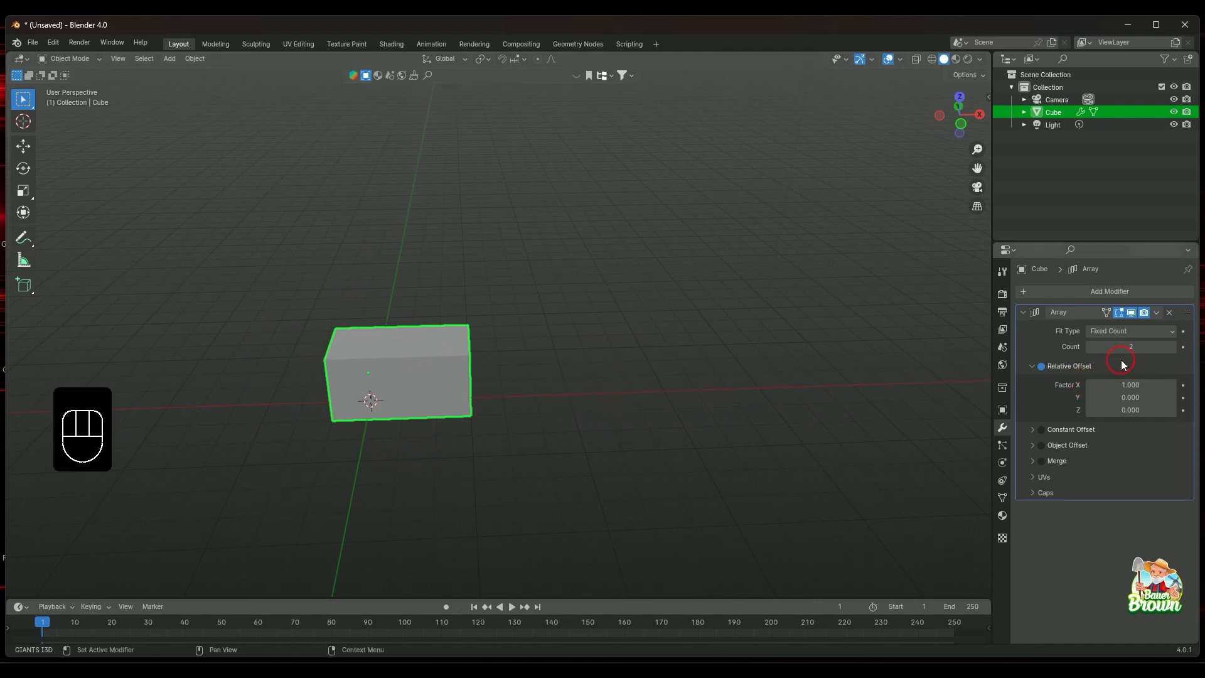
click(1130, 385)
drag(1130, 385, 1161, 384)
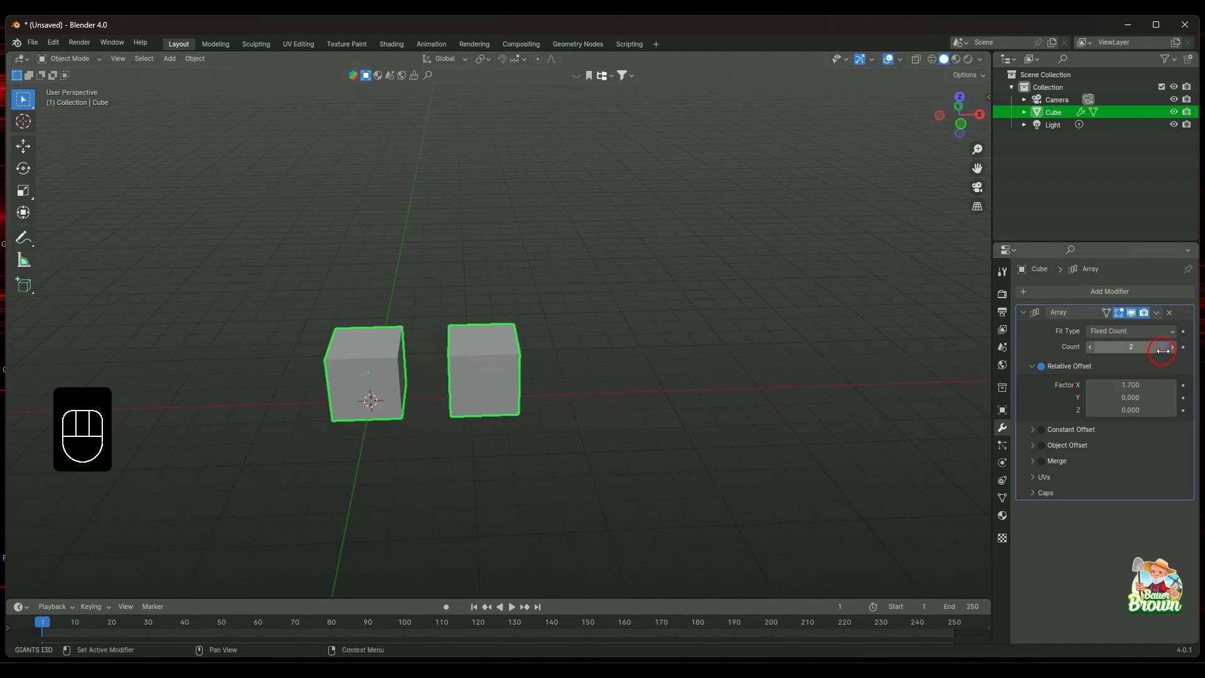
click(1131, 346)
drag(1131, 346, 1173, 346)
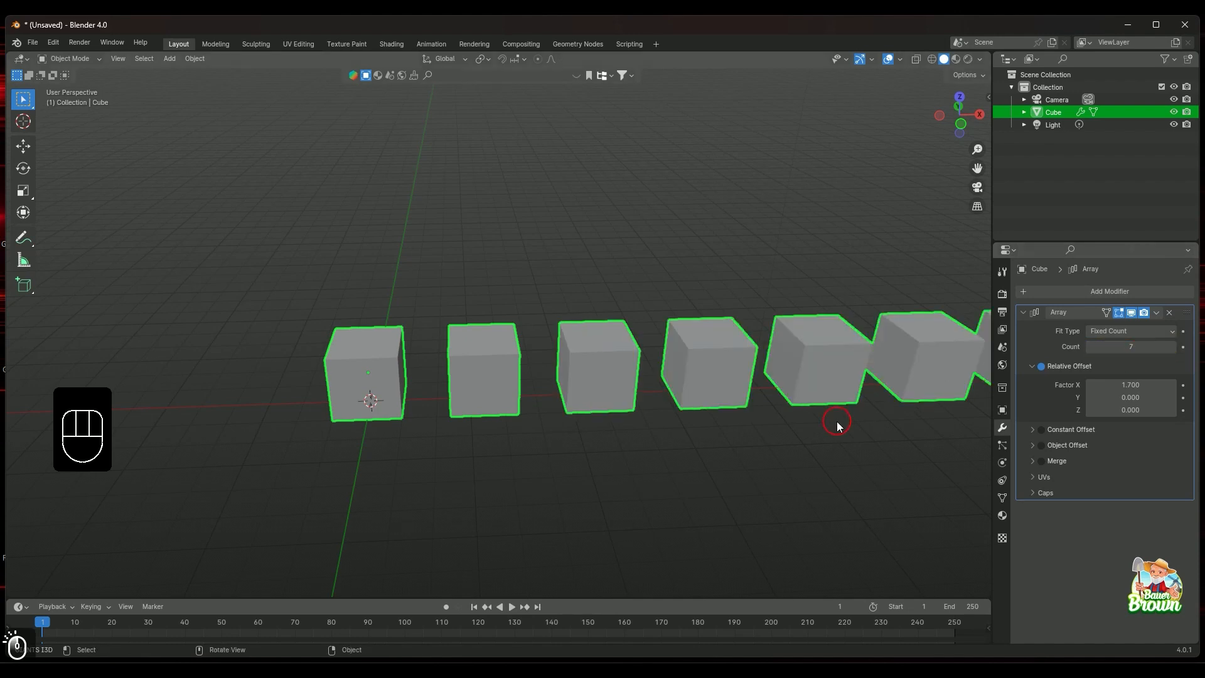
Redirect the array along the Y axis with a relative Y factor of 1.7 and an X factor of 0
middle_drag(839, 422, 928, 388)
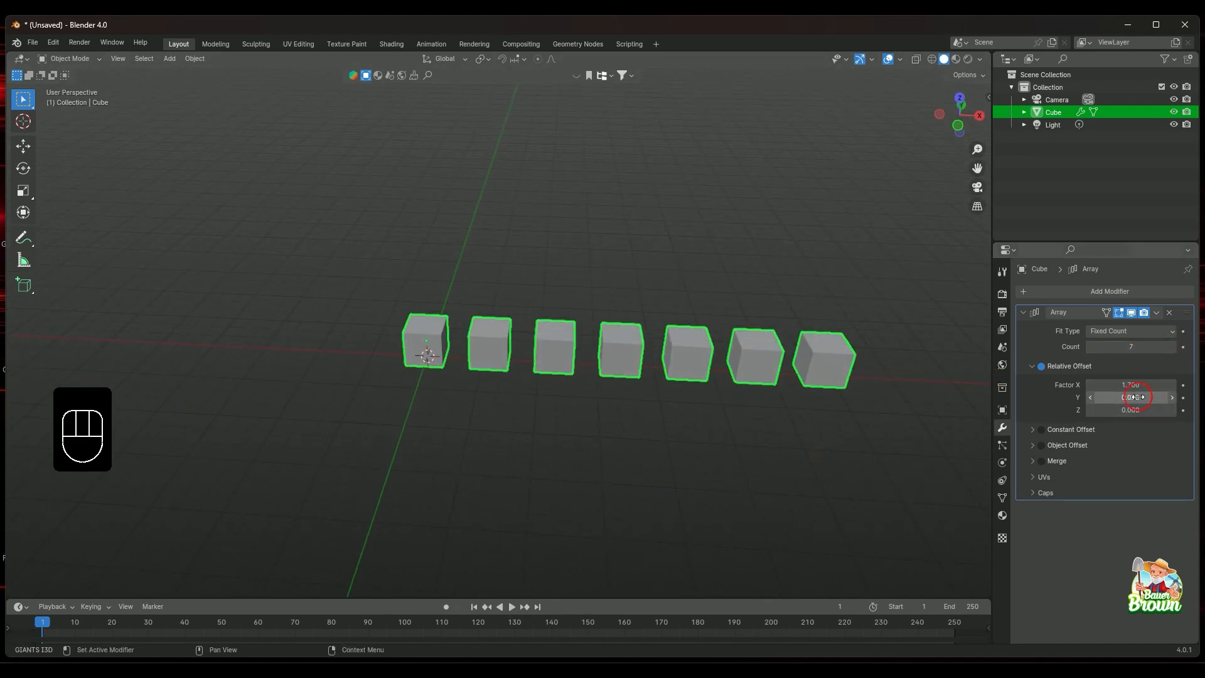
drag(1139, 397, 1163, 397)
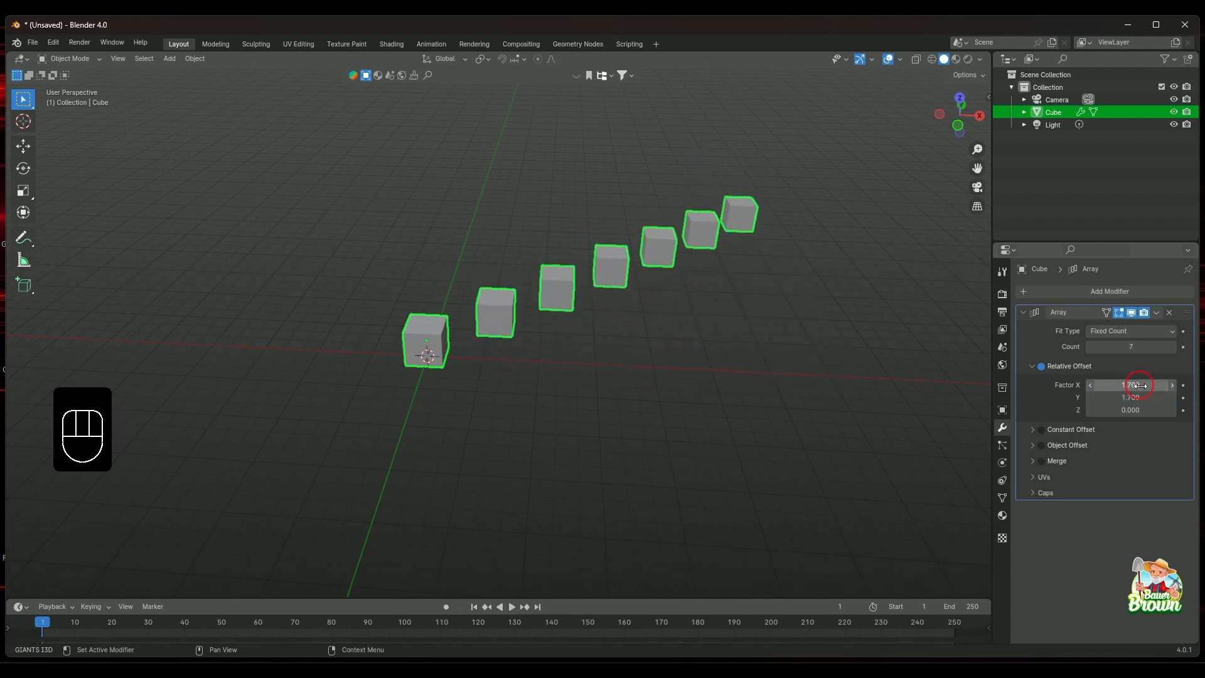
click(1143, 385)
text(0)
key(Return)
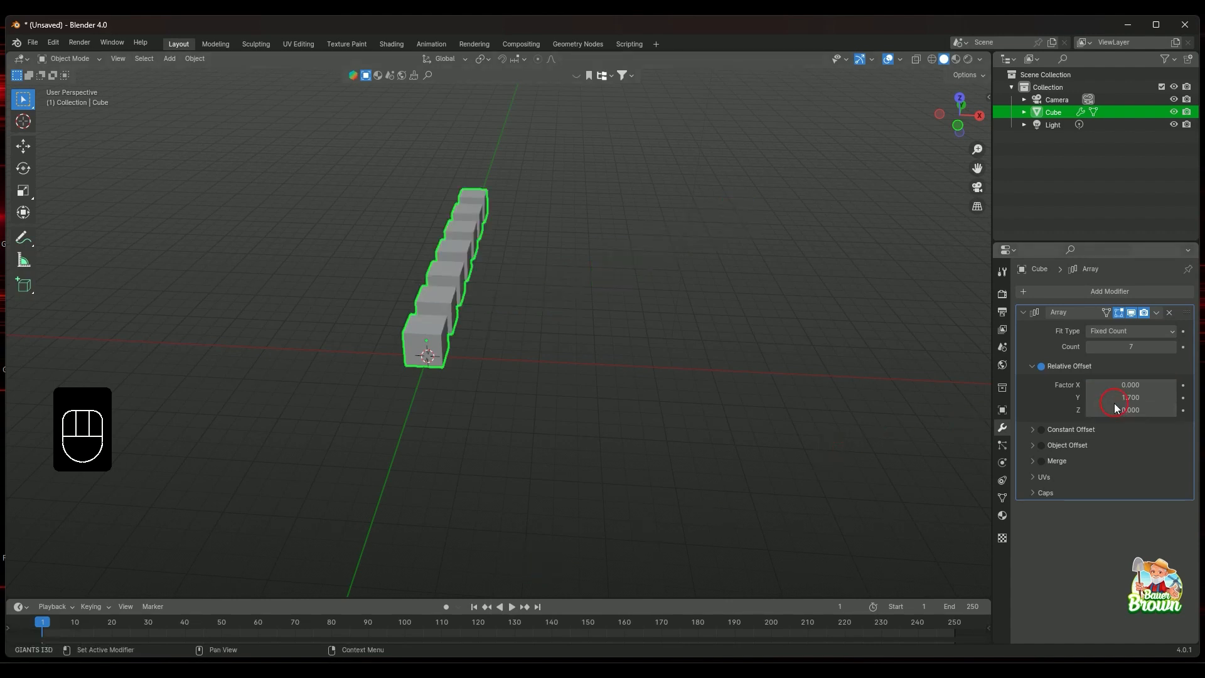
Stack the array vertically by setting the relative Y factor to 0 and the Z factor to 1.5
click(1130, 397)
mouse_move(1130, 397)
mouse_down()
mouse_move(1158, 397)
mouse_move(1111, 400)
mouse_up()
click(1111, 401)
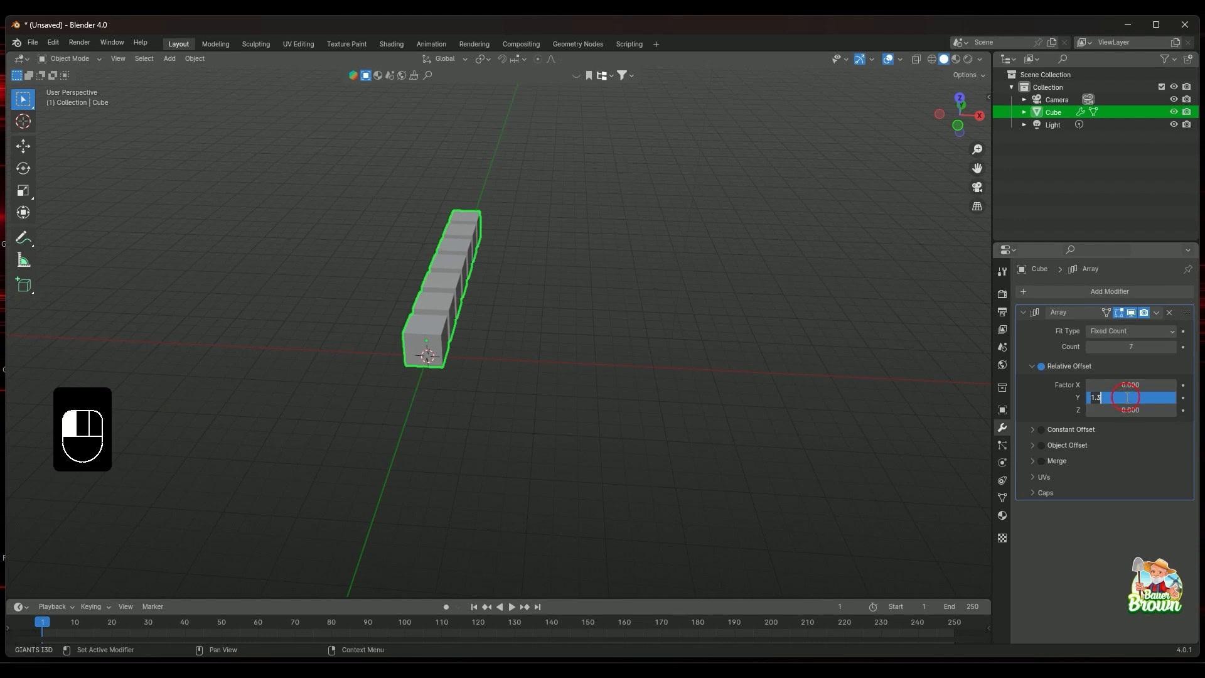
text(0)
key(Return)
click(1130, 409)
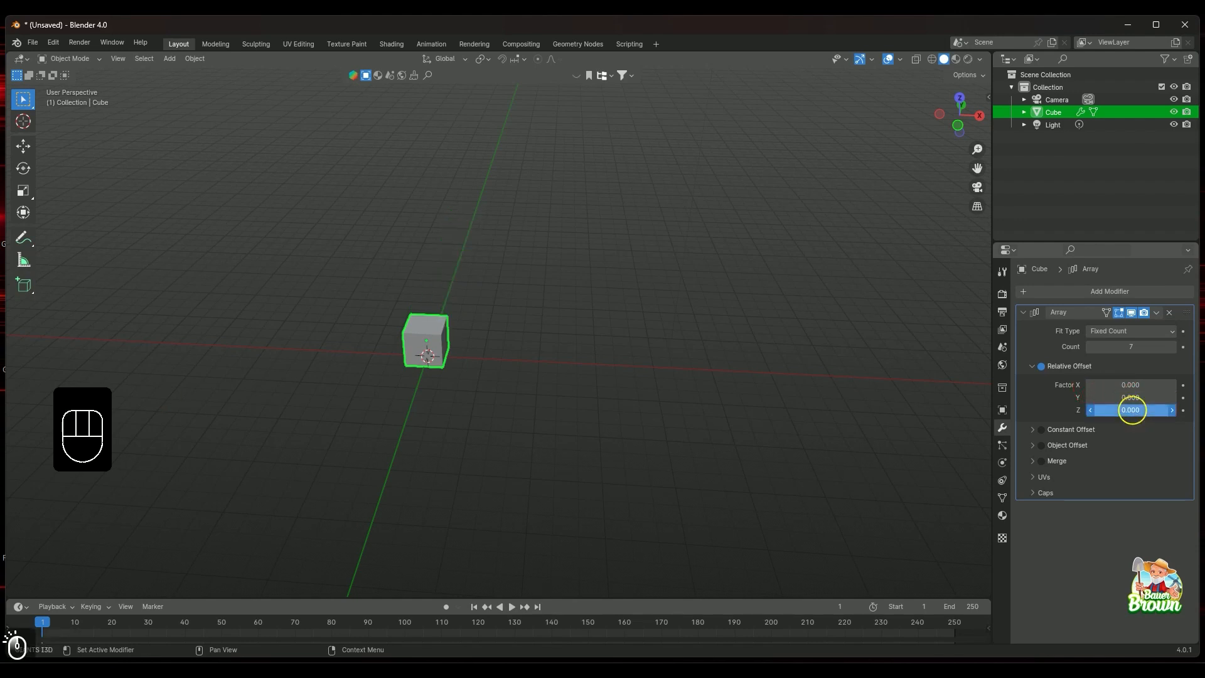
text(1.5)
key(Return)
Arrange the cubes as a rising diagonal with relative offset factors of 0 in X, 1.6 in Y and 1.2 in Z
middle_drag(770, 434, 696, 457)
scroll(644, 465, up, 2)
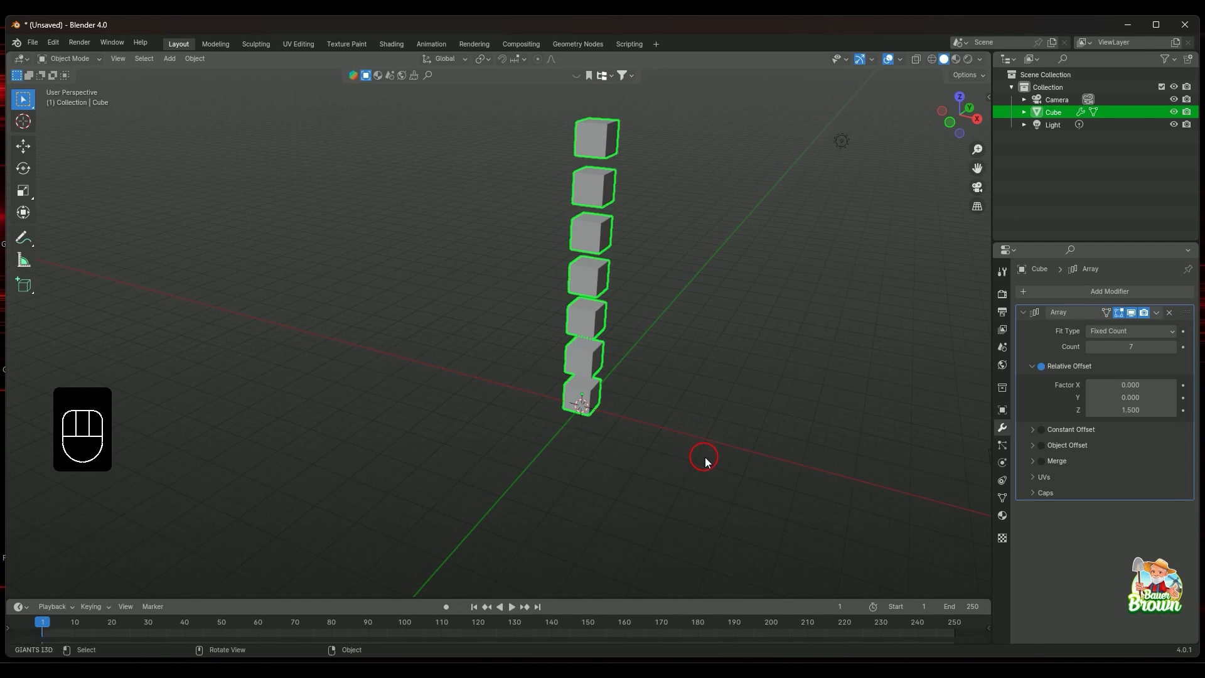
middle_drag(764, 393, 737, 391)
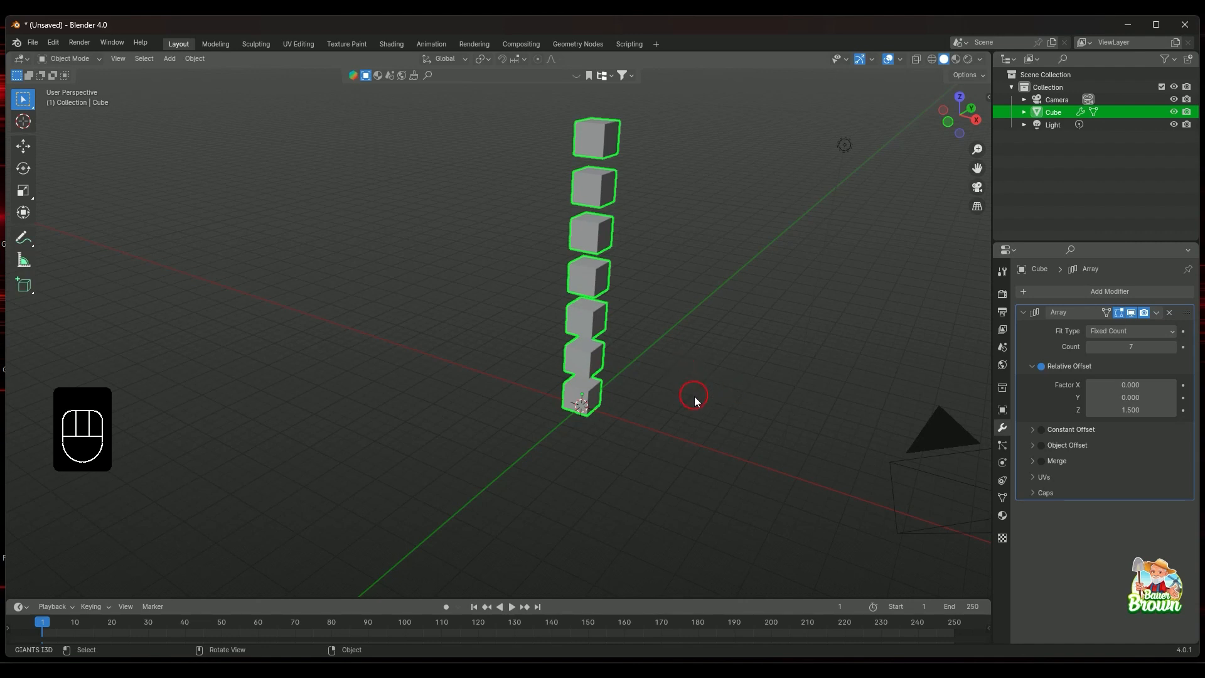
middle_drag(695, 403, 696, 429)
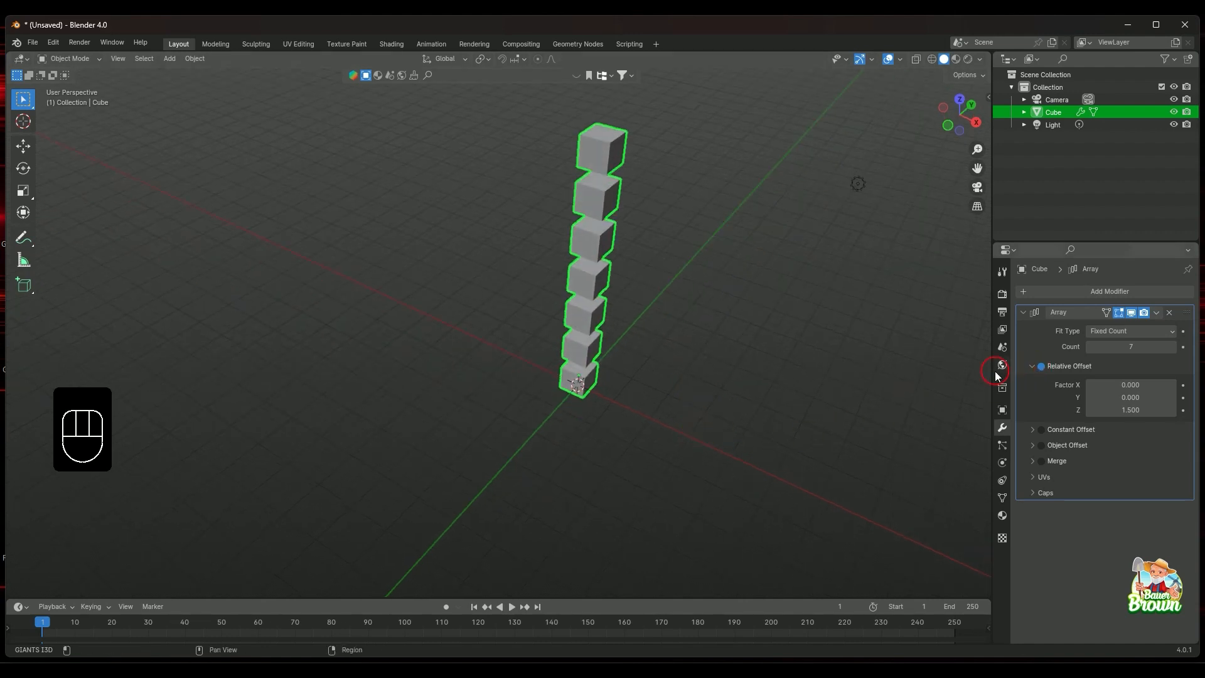
middle_drag(772, 413, 748, 368)
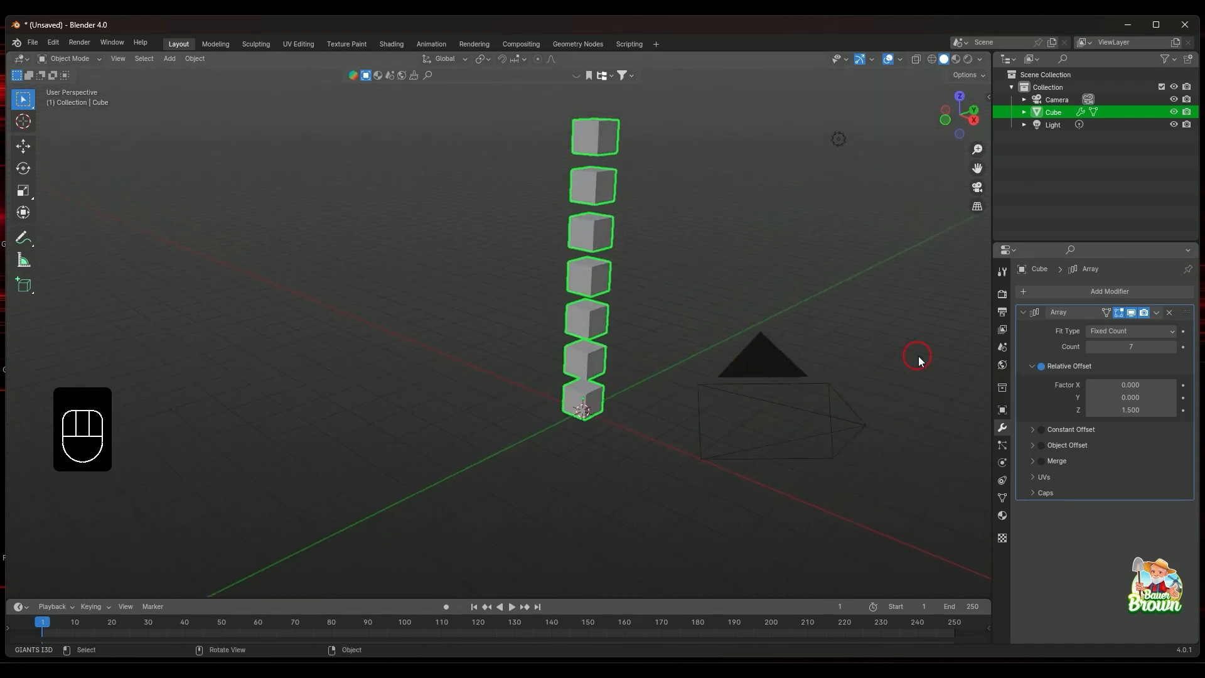
click(1130, 397)
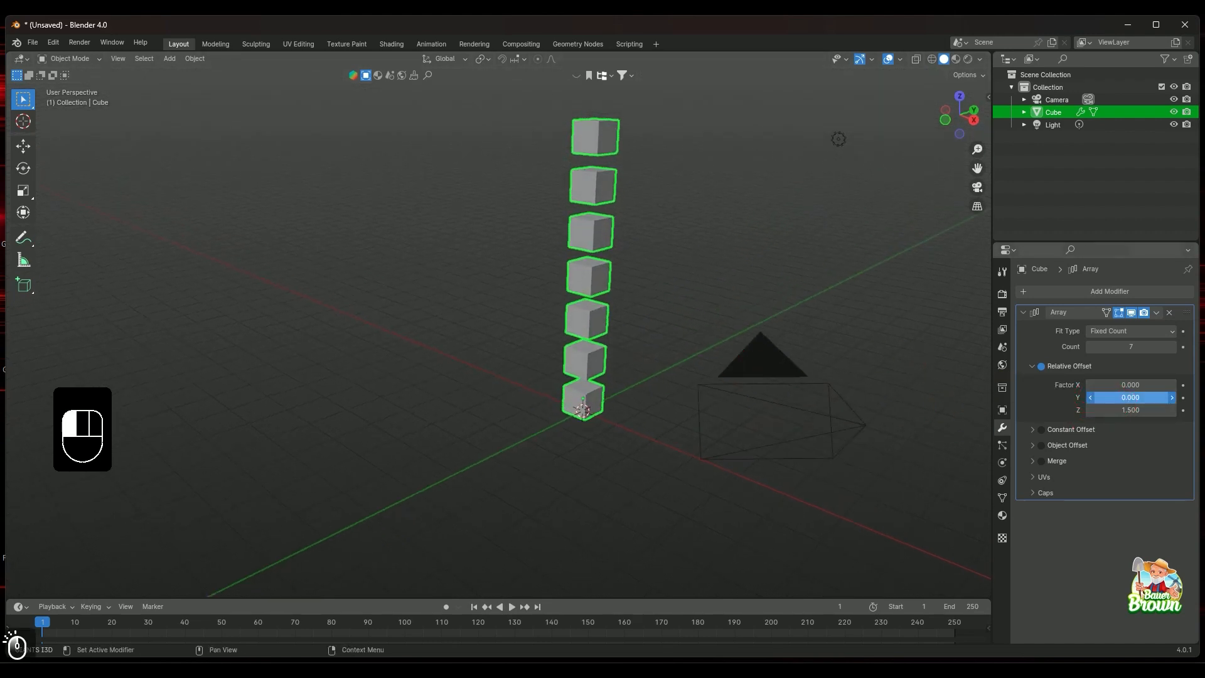
mouse_move(1130, 397)
mouse_down()
mouse_move(1186, 397)
mouse_move(1114, 410)
mouse_move(1114, 385)
mouse_move(1146, 385)
mouse_up()
click(1130, 410)
click(1130, 385)
click(1129, 382)
text(0)
key(Return)
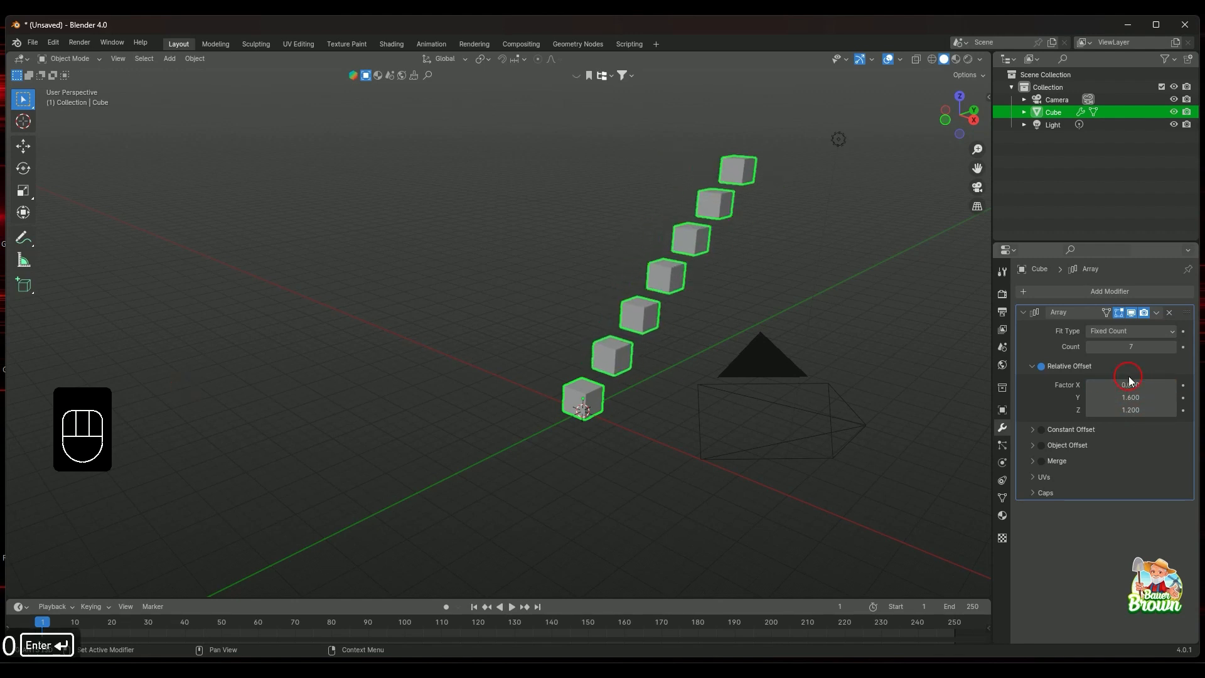
Reduce the array's relative Y offset factor to 0.9 and check the stair-like arrangement from the side
mouse_move(1130, 398)
mouse_down()
mouse_move(1054, 397)
mouse_move(1086, 397)
mouse_up()
middle_drag(700, 446, 439, 351)
scroll(647, 413, up, 4)
scroll(646, 413, down, 5)
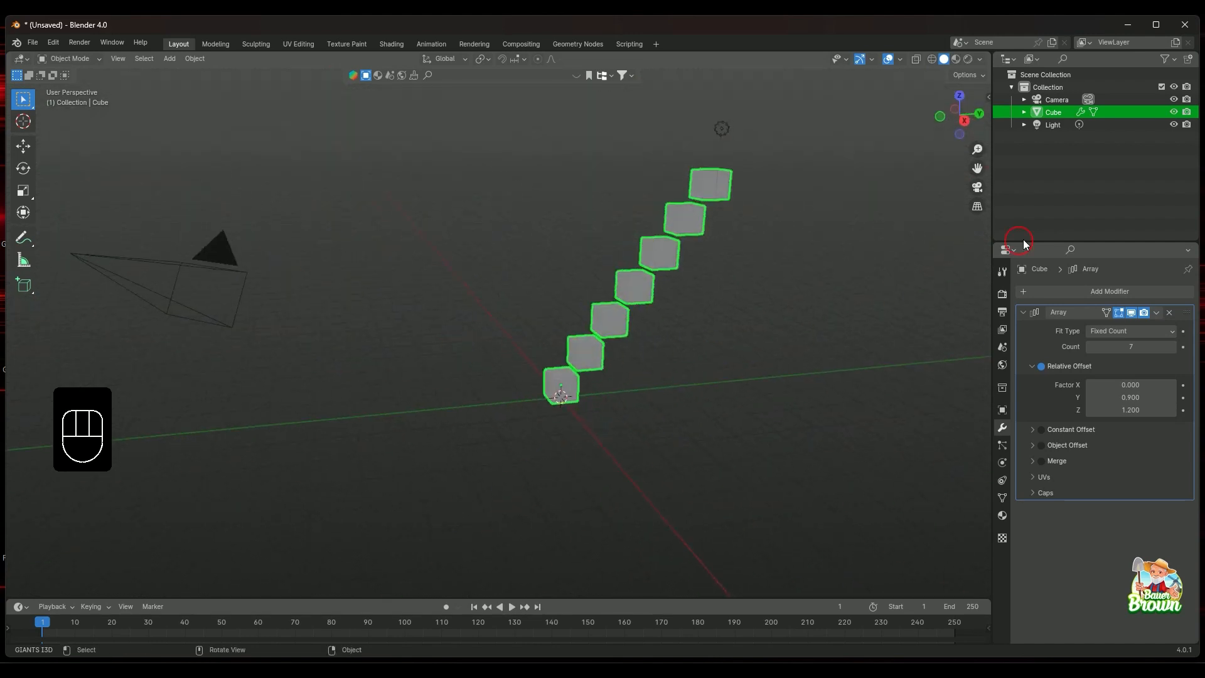
Deselect the arrayed cube and examine the stair-like row of copies from another angle
click(1158, 314)
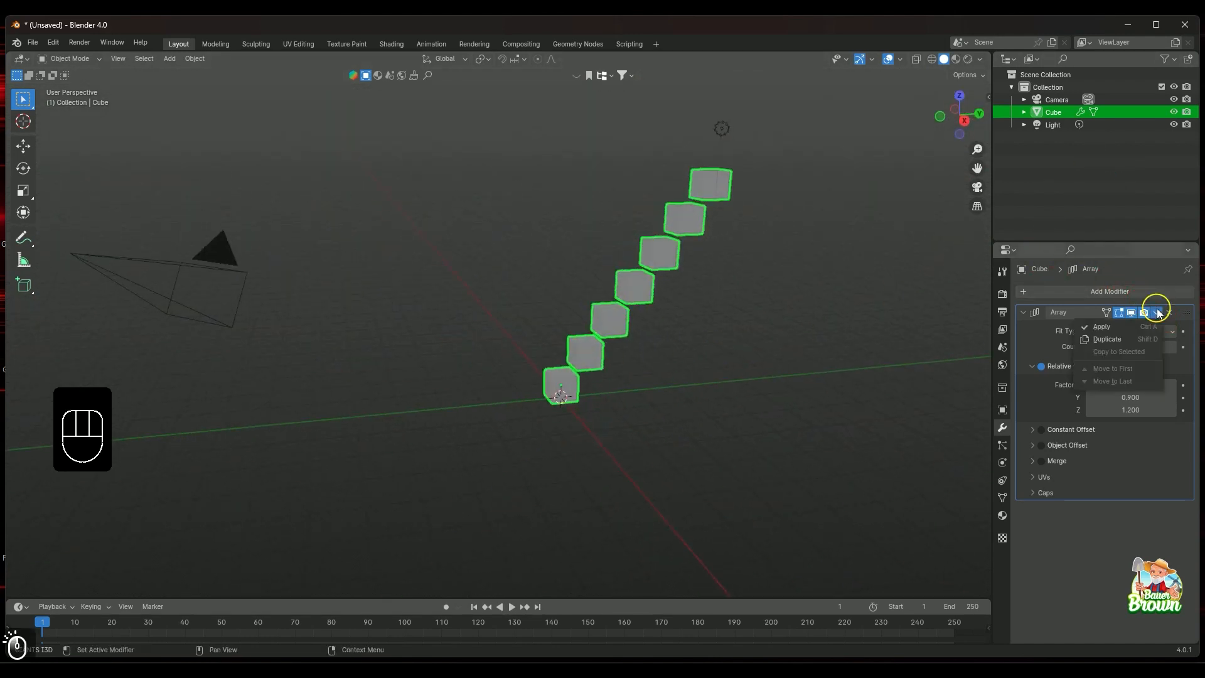
click(886, 379)
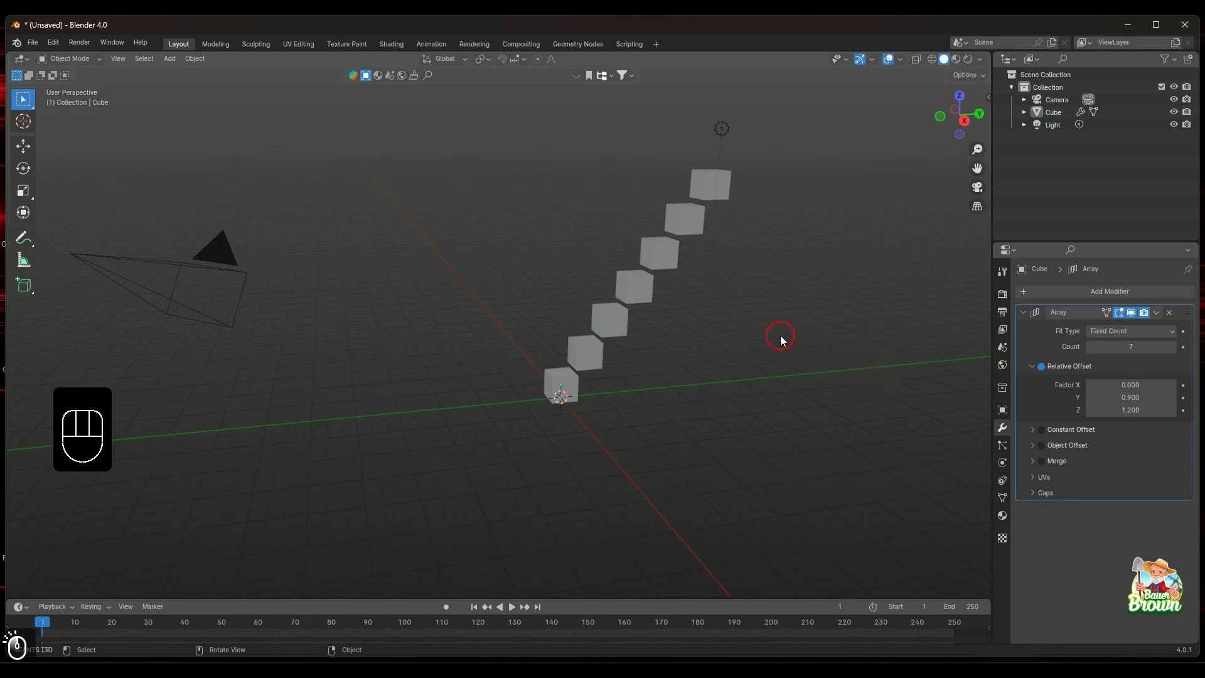
middle_drag(782, 339, 625, 394)
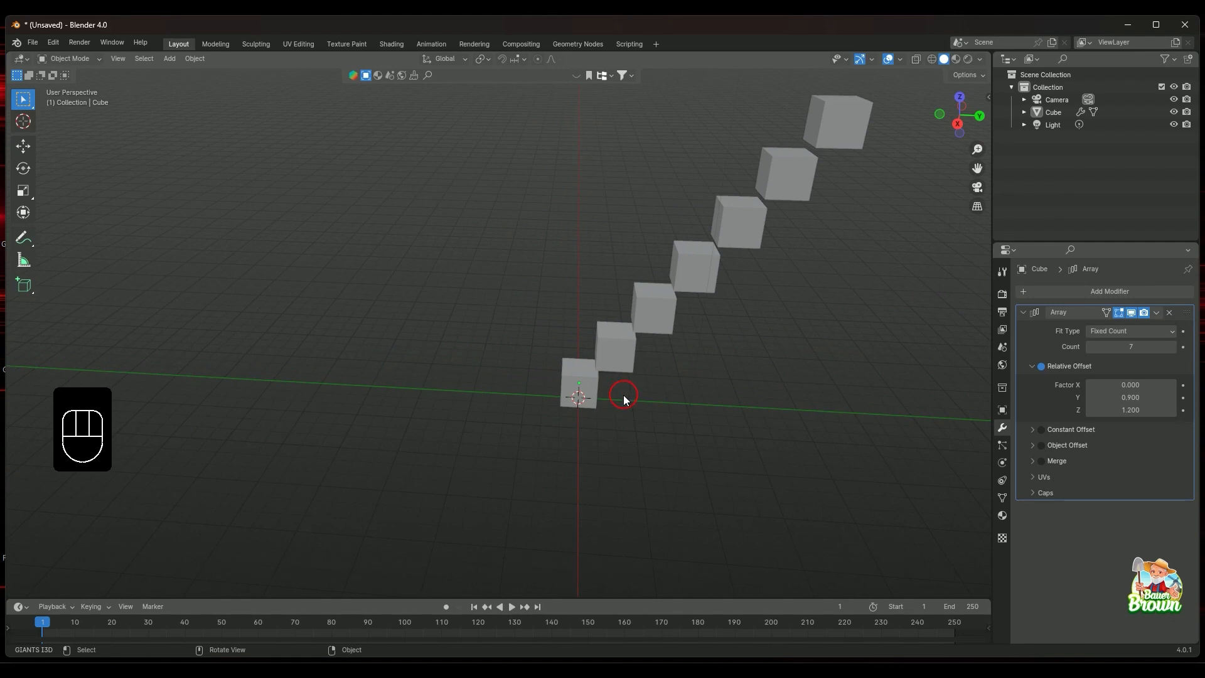
scroll(724, 365, down, 1)
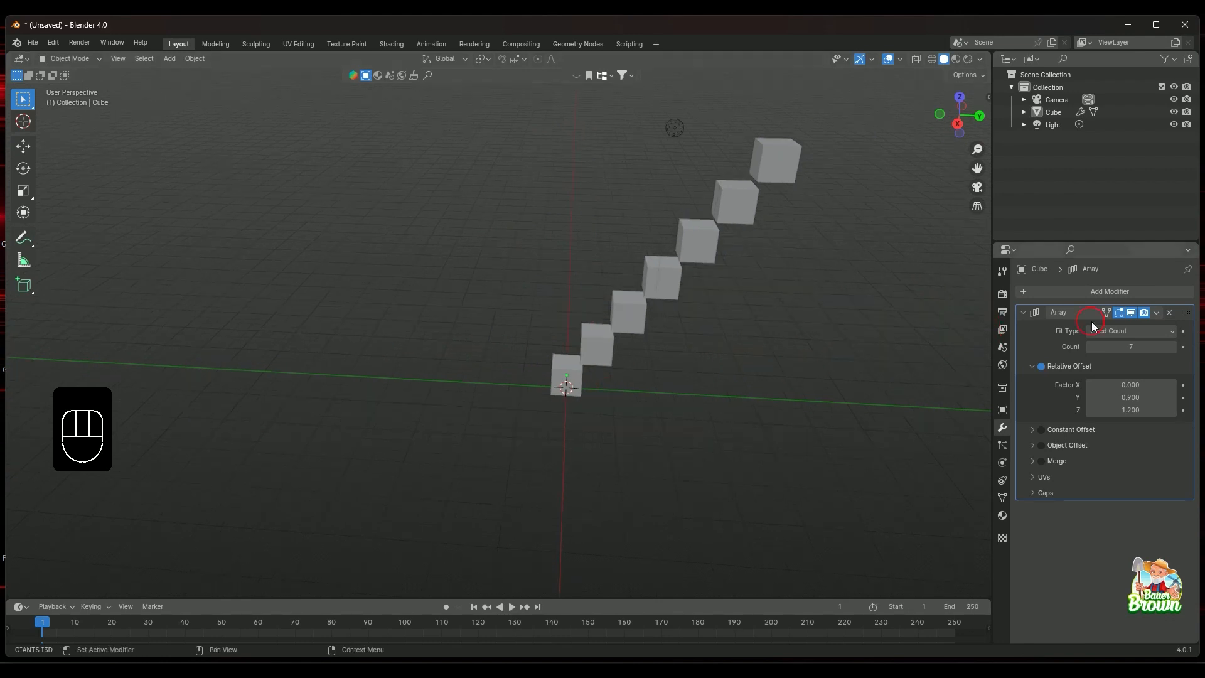
Extend the diagonal array by raising the Array modifier's count to 12
click(1169, 347)
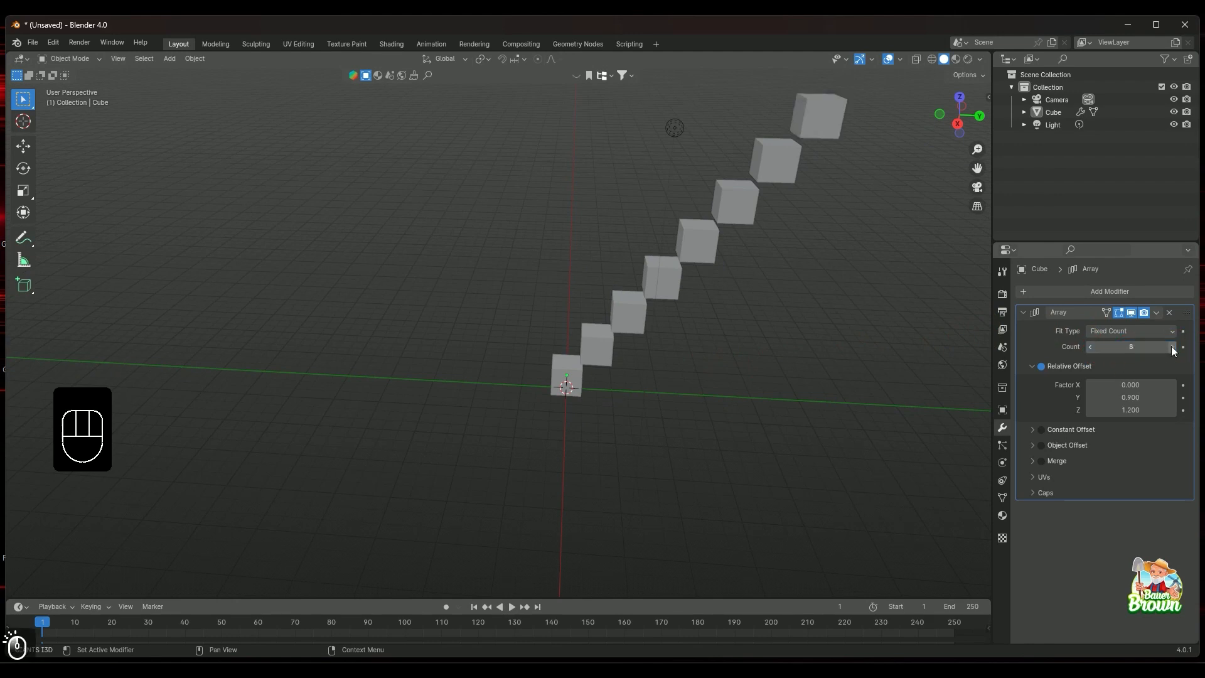
scroll(770, 419, down, 2)
middle_drag(770, 419, 836, 392)
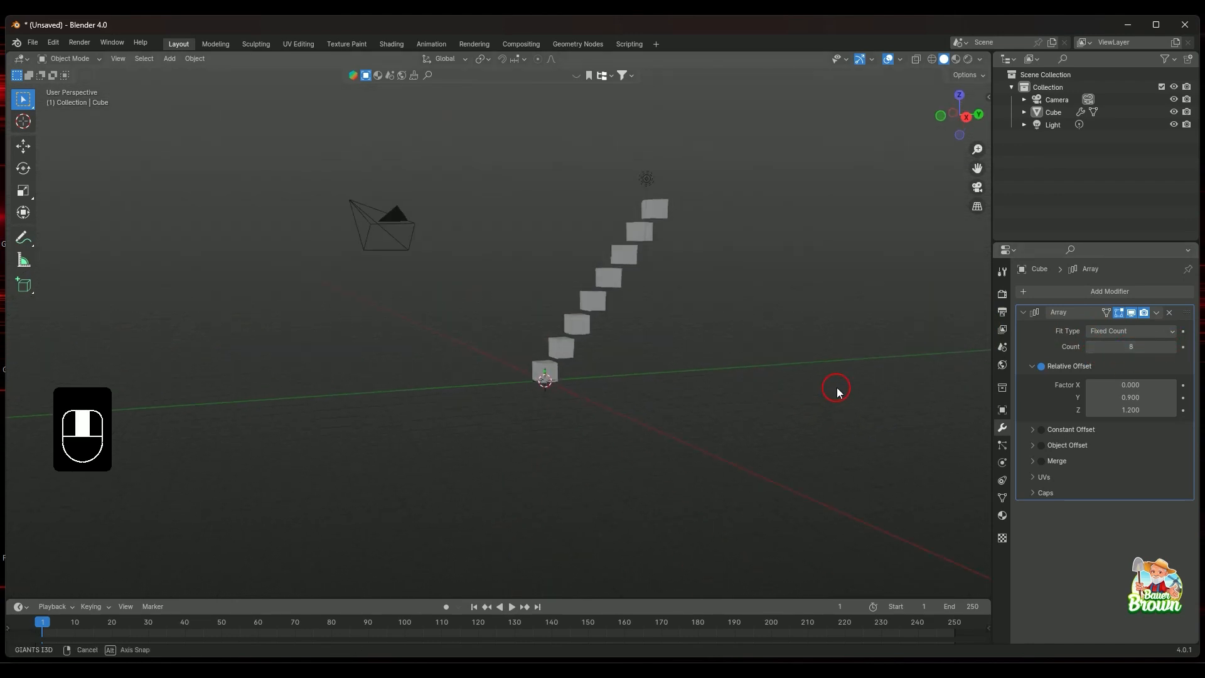
click(1172, 351)
click(1172, 351)
click(1172, 350)
click(1172, 350)
click(1172, 350)
drag(1172, 350, 1168, 351)
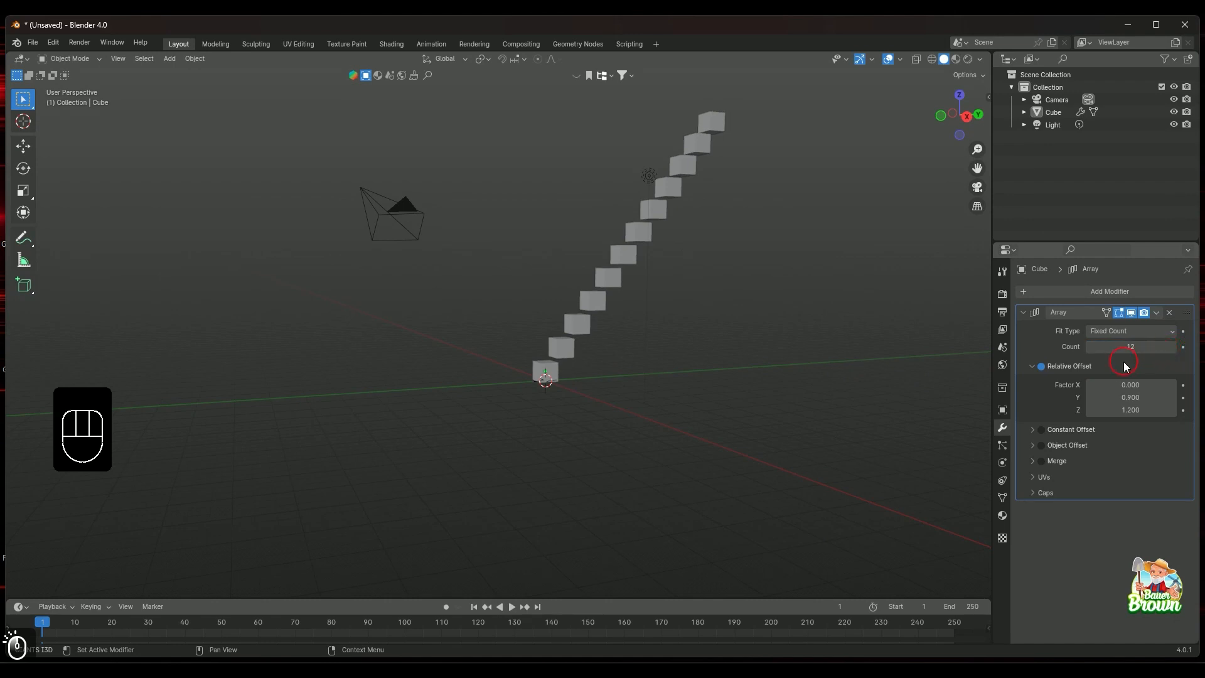
Shorten the diagonal array by lowering the Array modifier's count to 2
click(1092, 349)
click(1091, 349)
click(1091, 349)
click(1092, 349)
click(1091, 349)
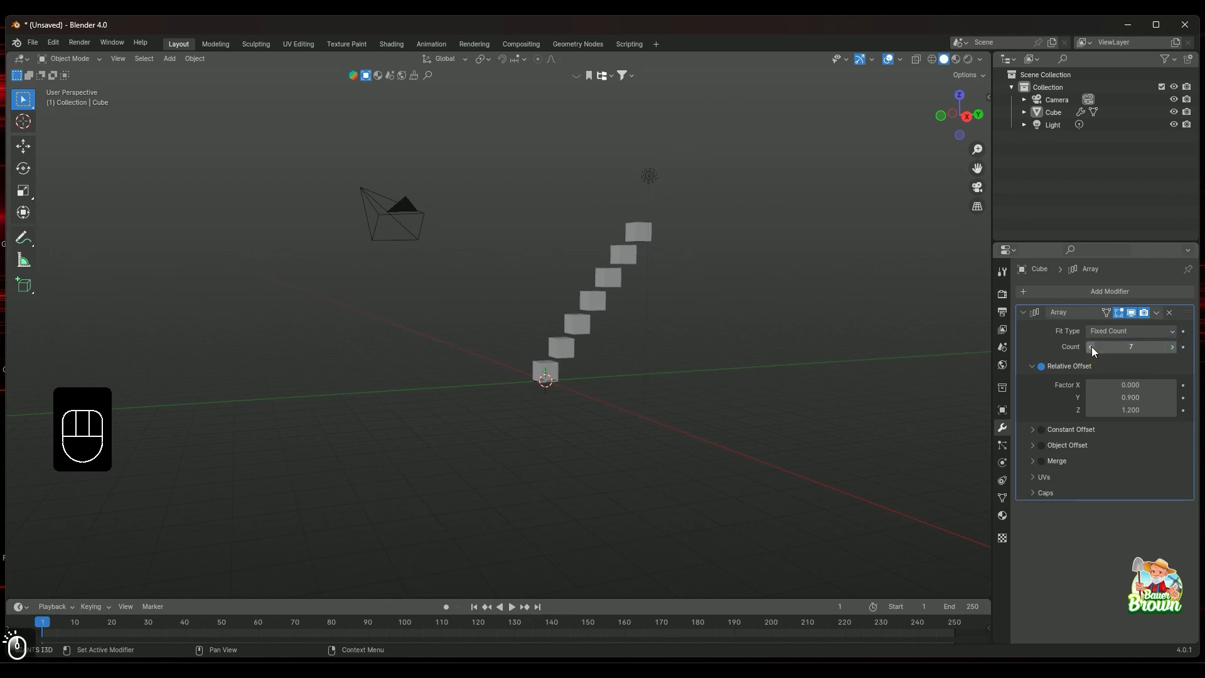
click(1092, 349)
click(1091, 349)
click(1091, 349)
click(1091, 349)
click(1091, 348)
middle_drag(879, 355, 824, 424)
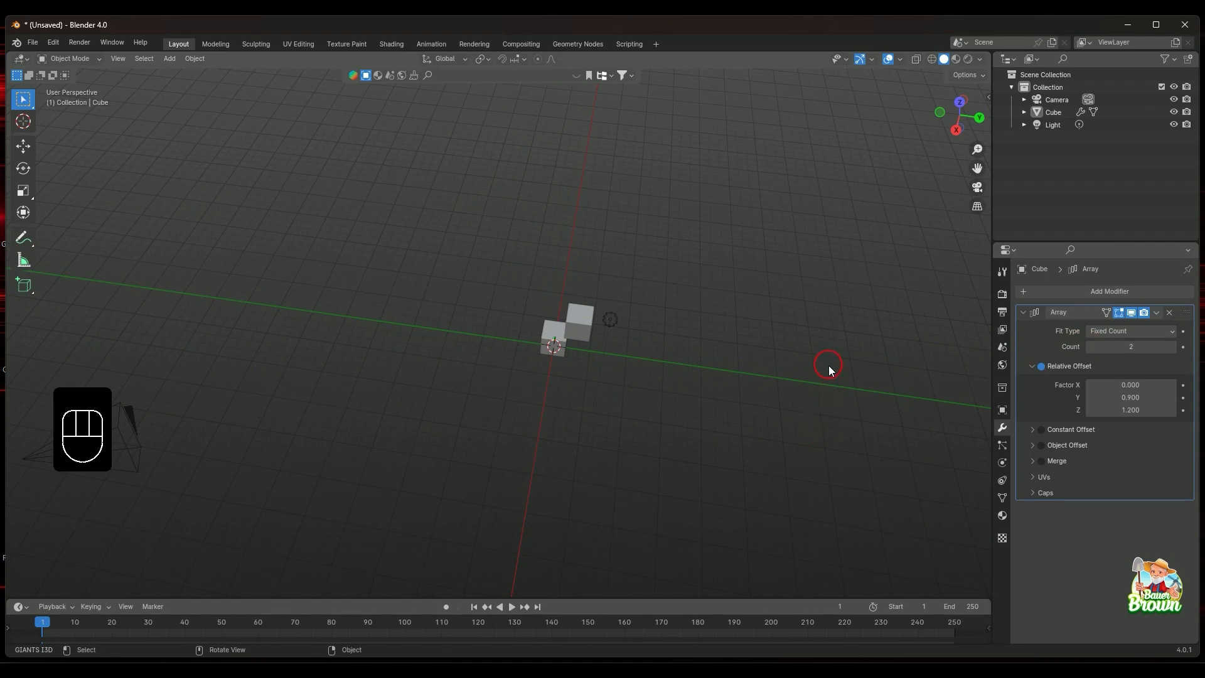
middle_drag(828, 366, 804, 423)
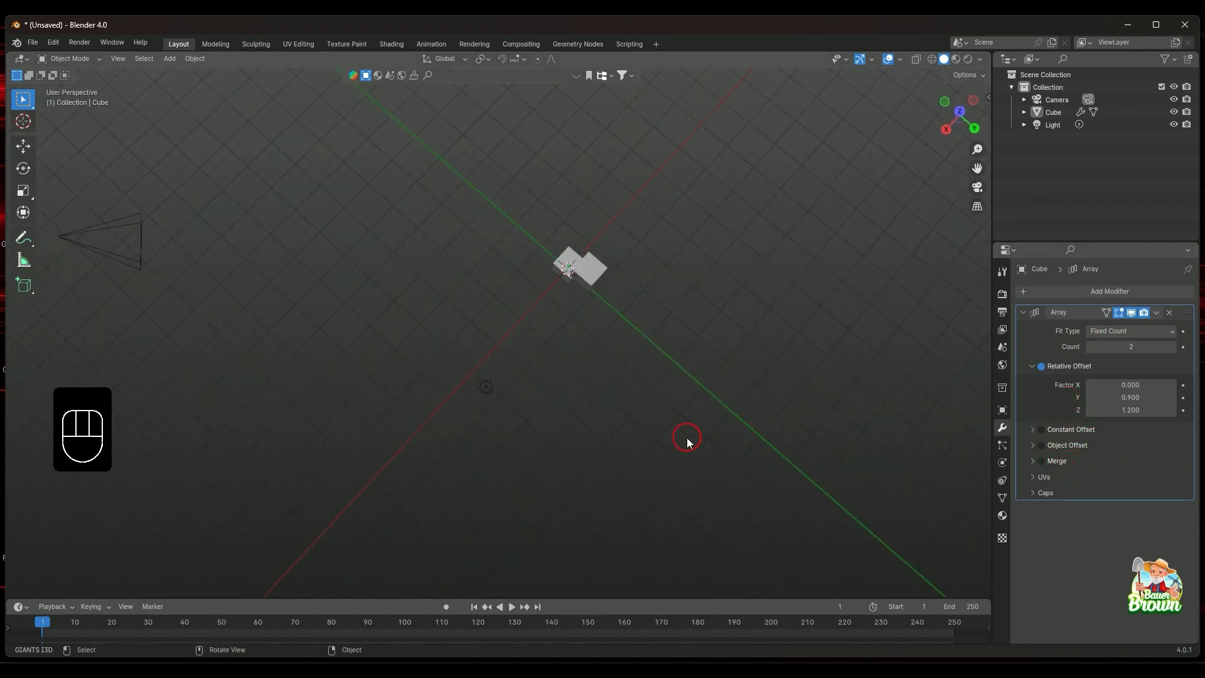
middle_drag(689, 439, 730, 400)
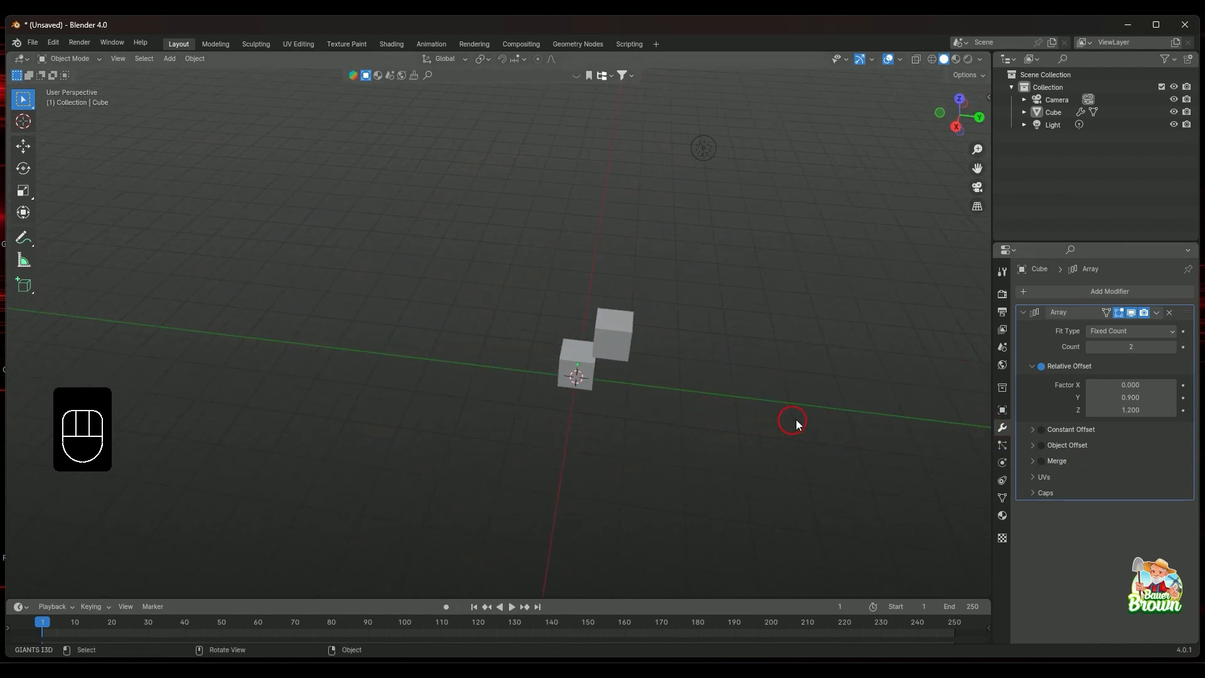
Change the Array modifier's fit type to Fit Length and set the length to 10 feet
click(1172, 333)
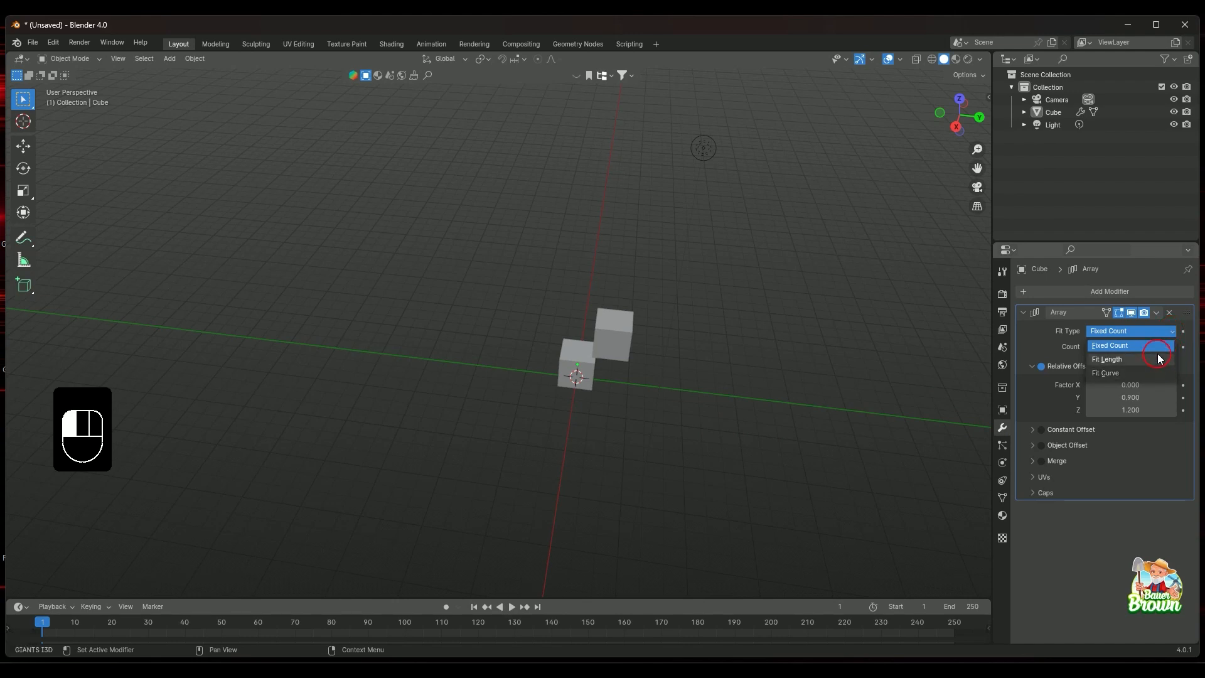
click(1167, 345)
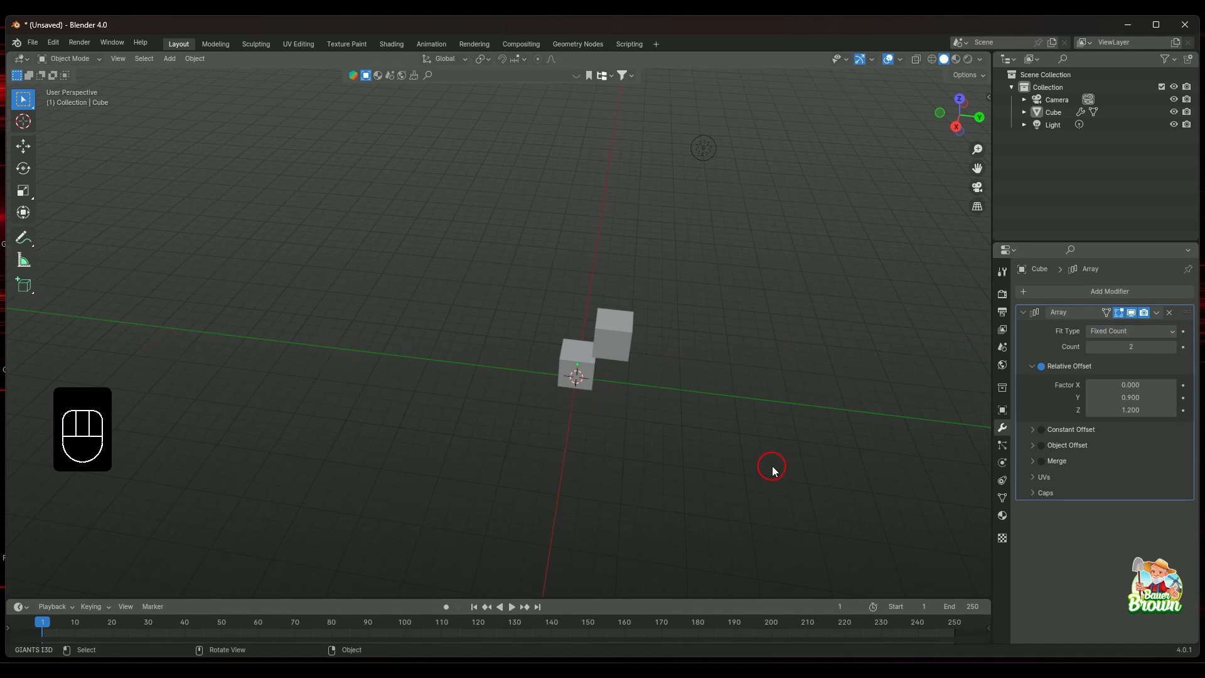
mouse_move(497, 419)
middle_down()
mouse_move(521, 419)
mouse_move(490, 429)
middle_up()
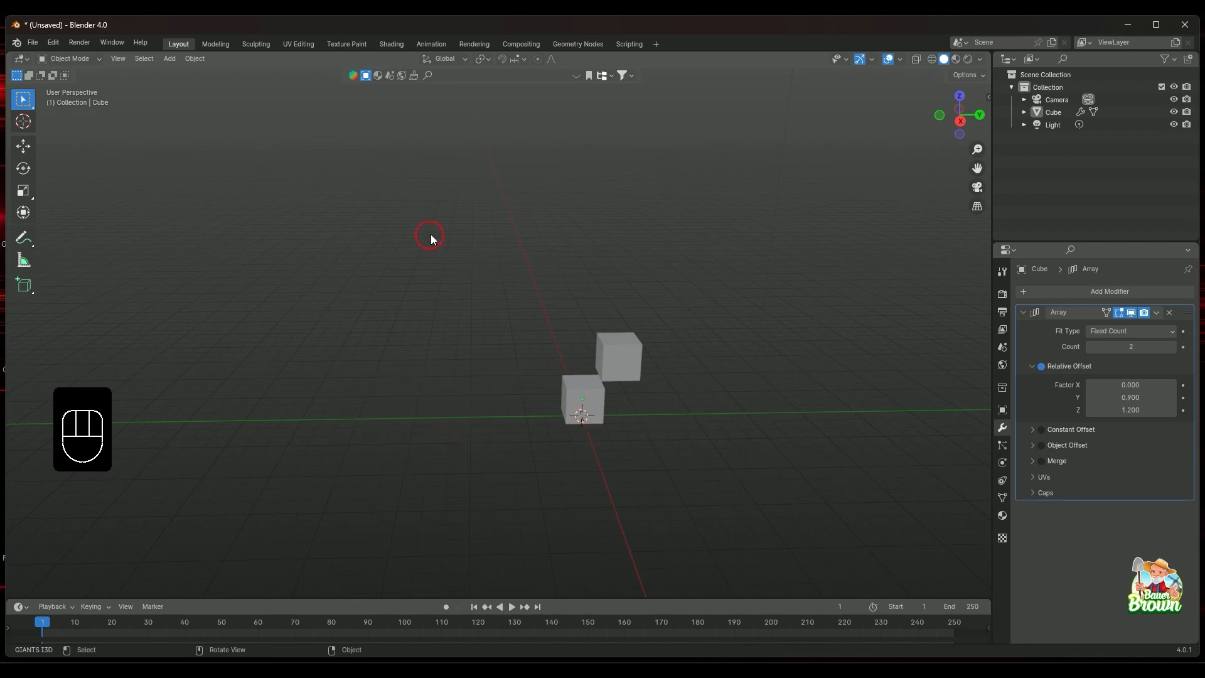
click(1160, 331)
click(1145, 358)
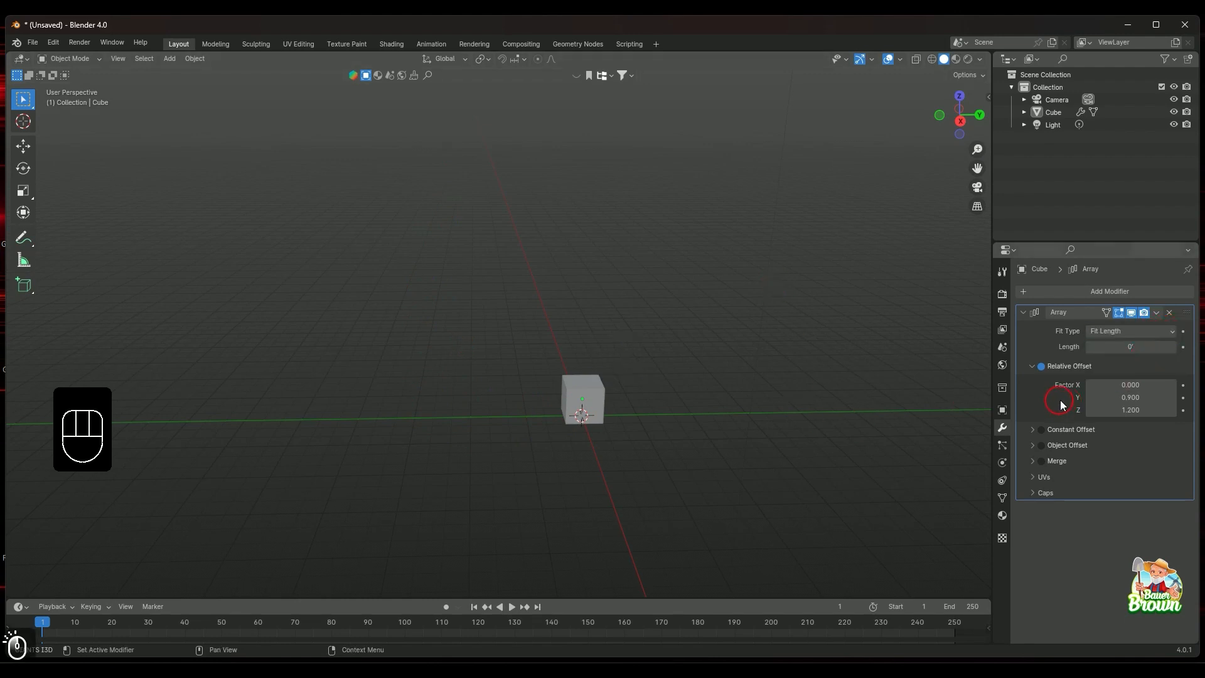
click(1137, 349)
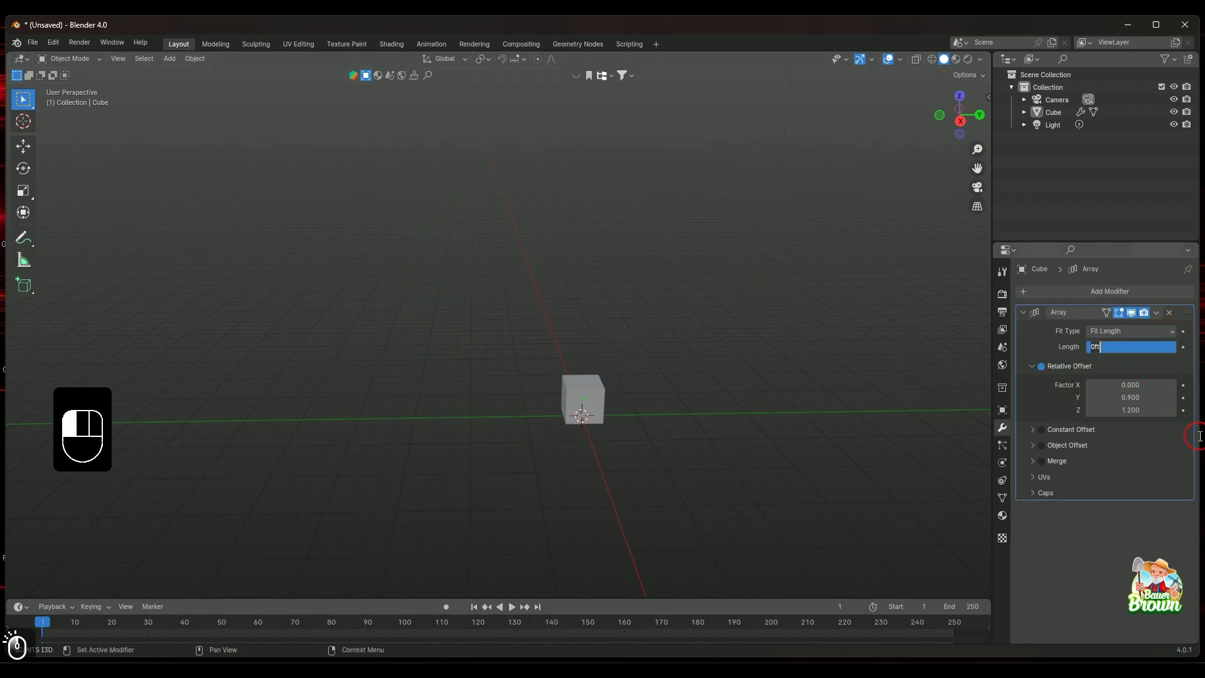
text(10)
key(Return)
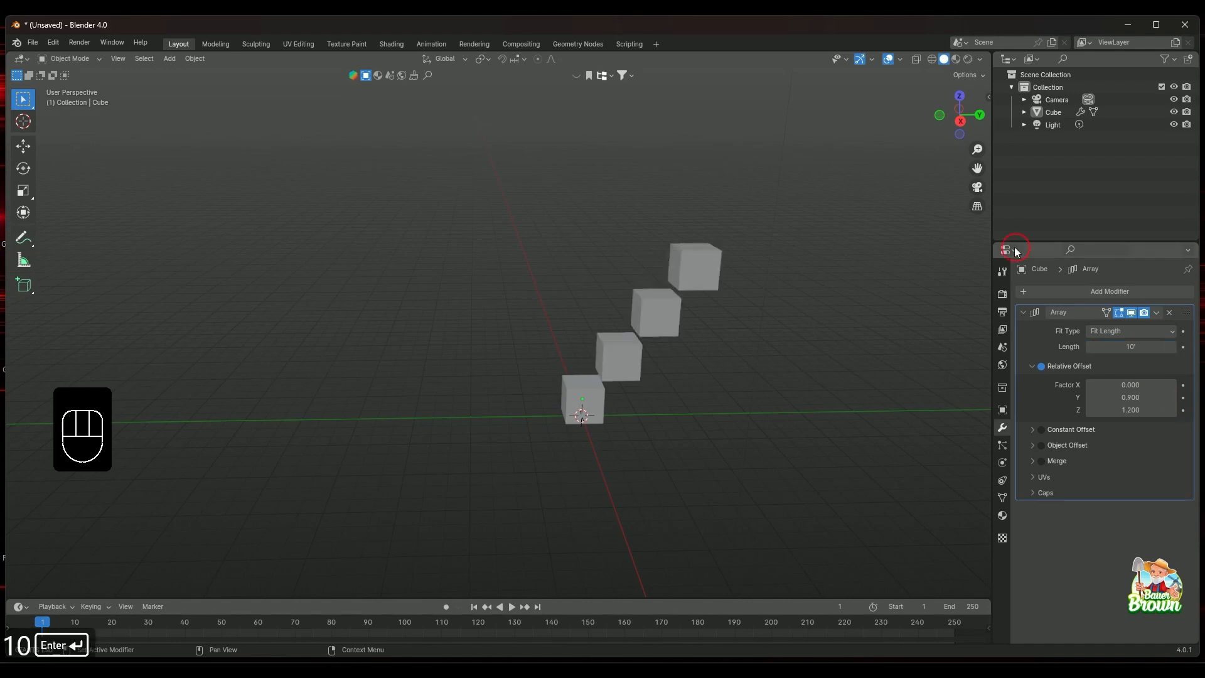
middle_drag(841, 389, 812, 369)
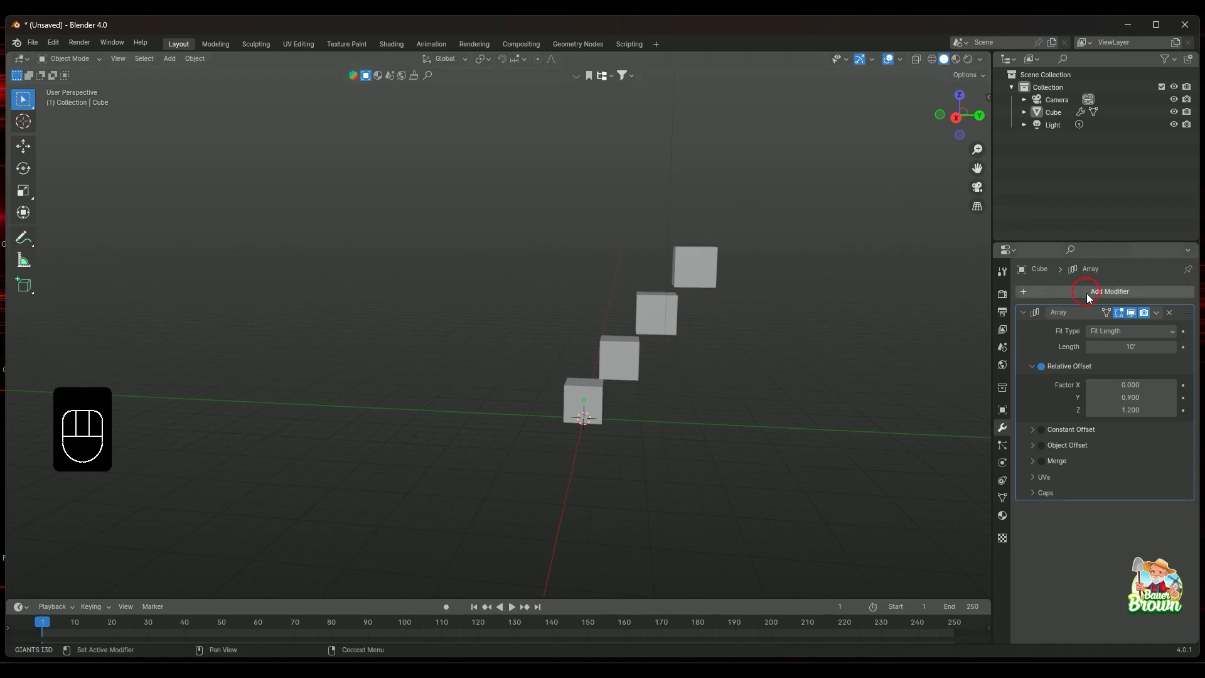
Remove the array's sideways and vertical spacing by setting the relative Y and Z offset factors to 0
click(1130, 397)
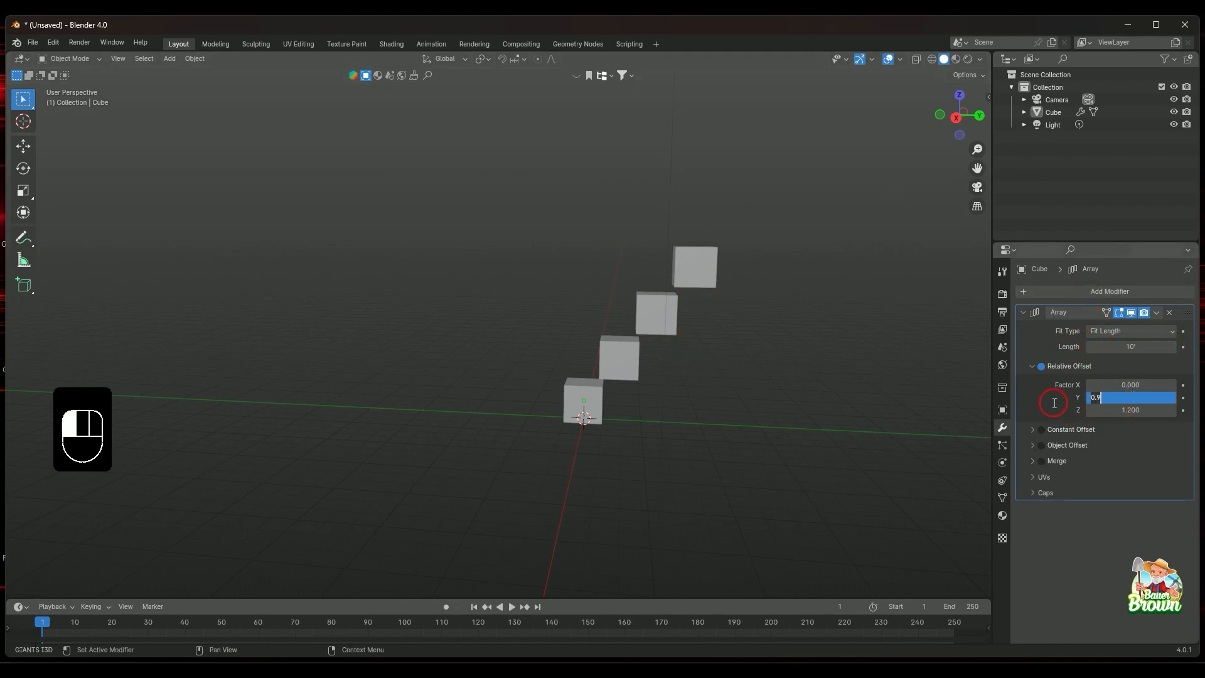
text(0)
key(Return)
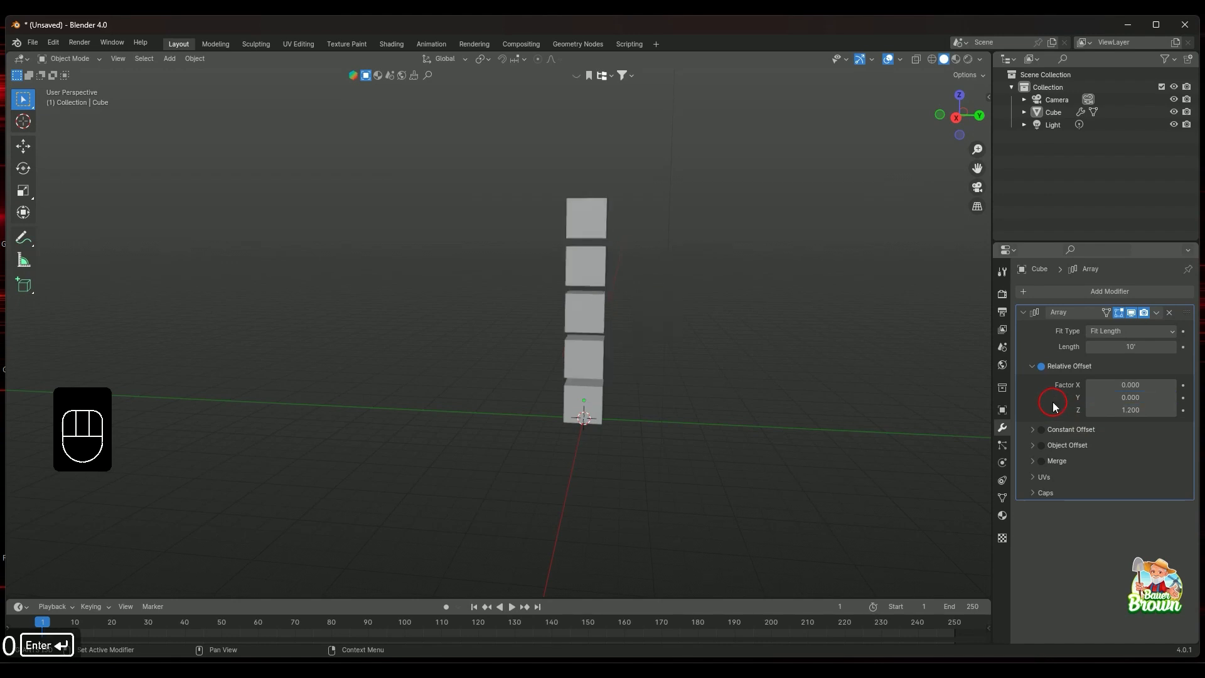
drag(1130, 412, 1124, 412)
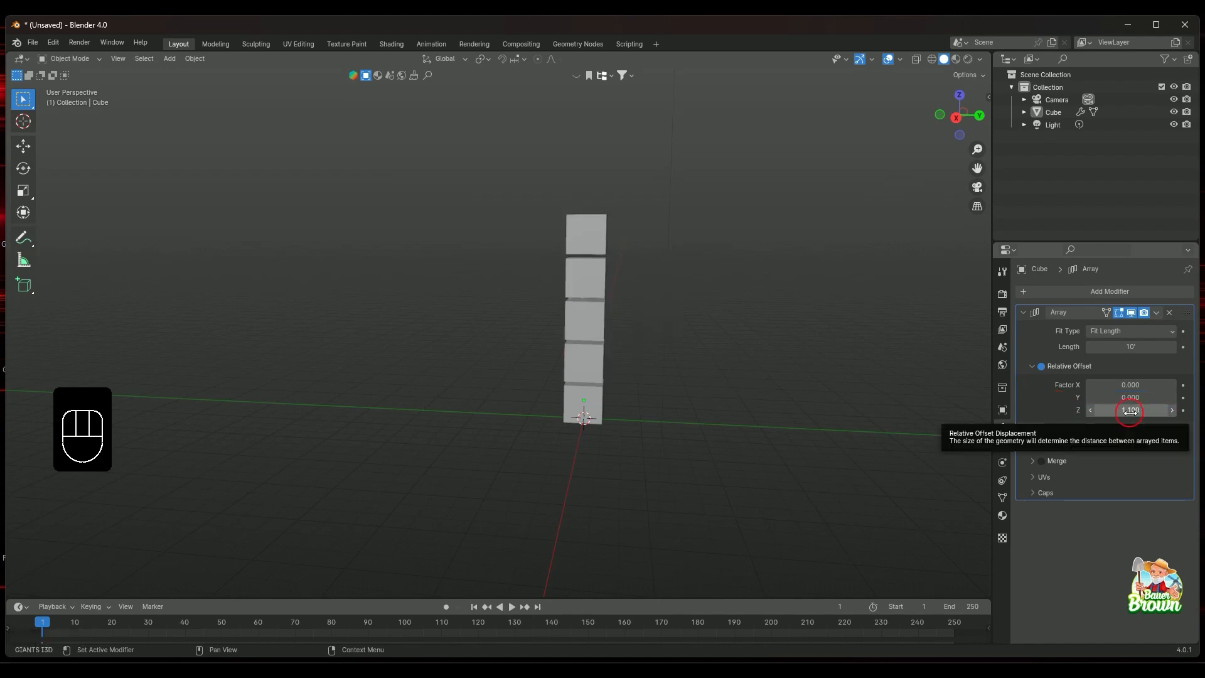
click(1135, 412)
text(0)
key(Return)
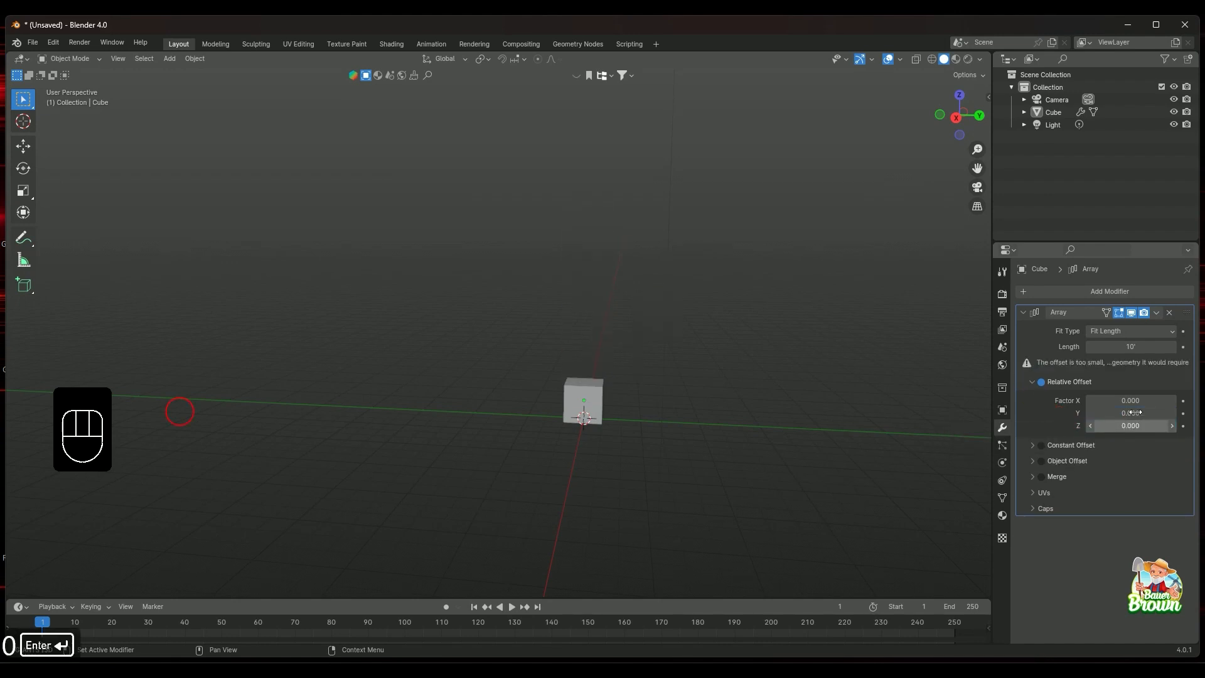
Spread the cubes along the X axis with a relative X offset factor of 2
click(1130, 403)
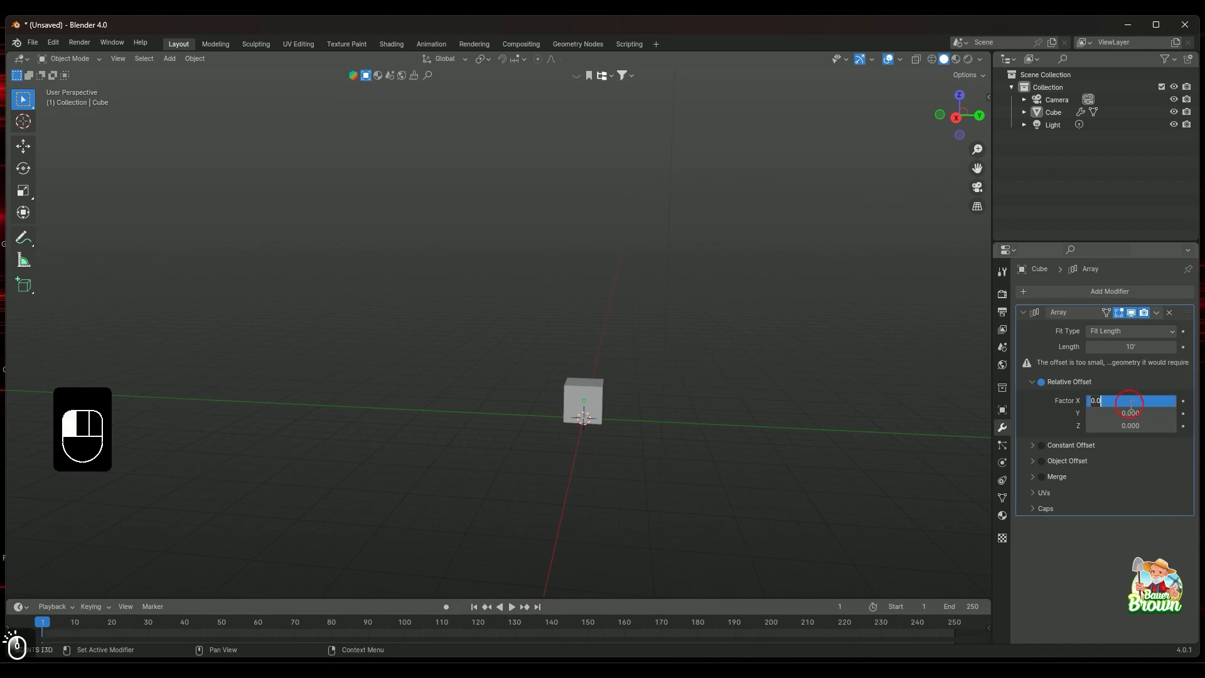
text(2)
key(Return)
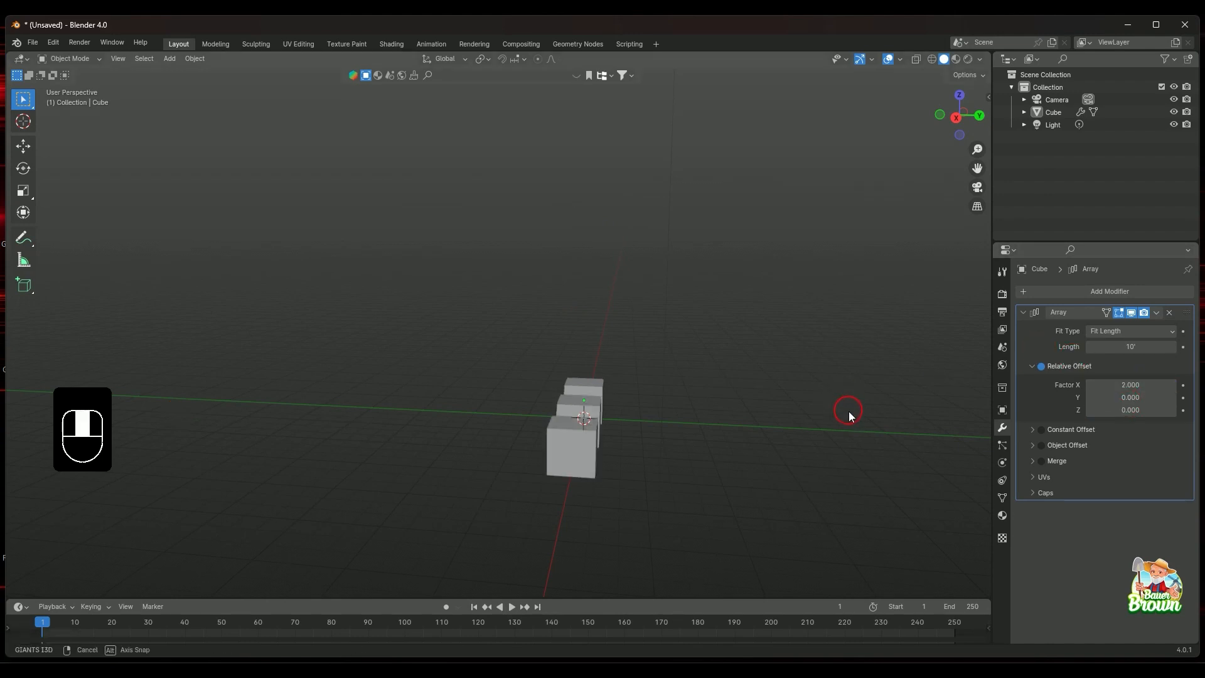
middle_drag(848, 412, 699, 425)
scroll(700, 432, up, 2)
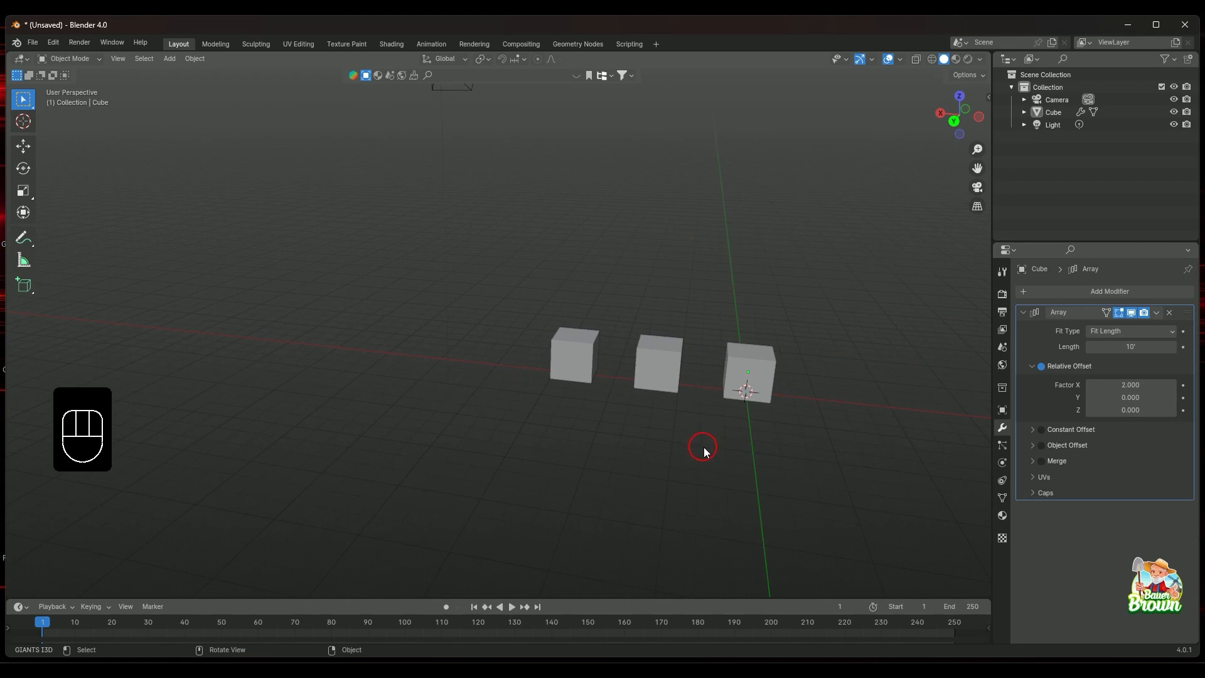
Reset the relative X offset factor to 0 and set it to 1 to join the cubes into a solid bar
click(1143, 384)
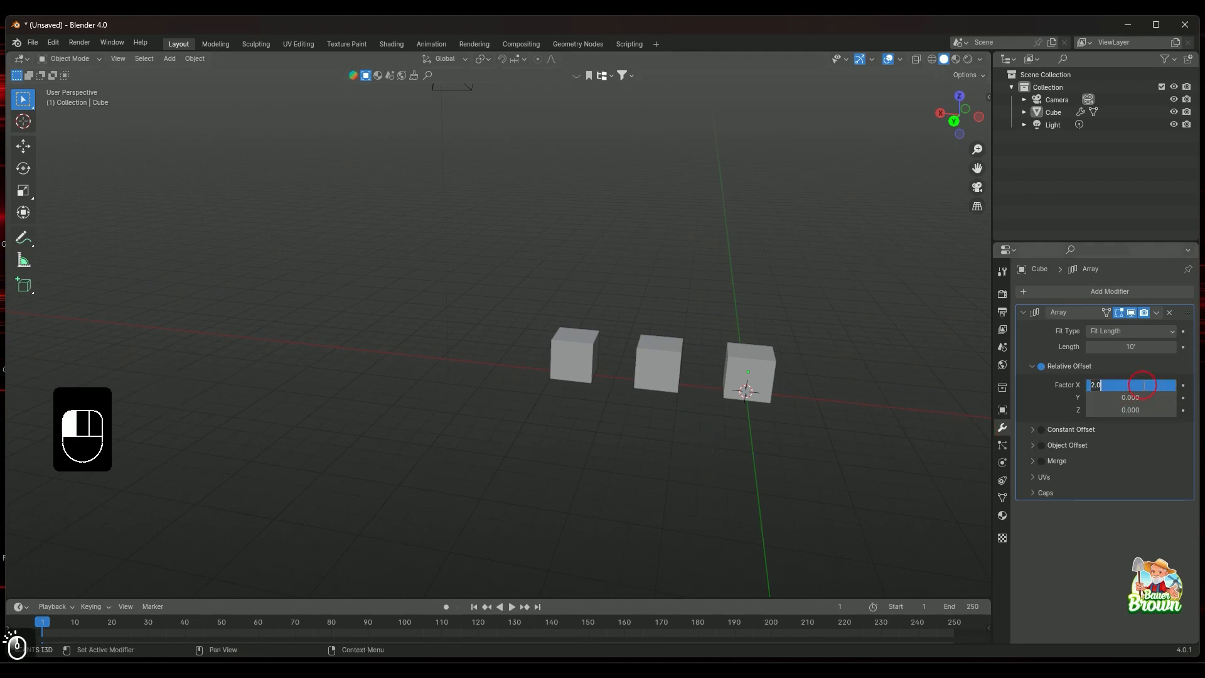
text(0)
key(Return)
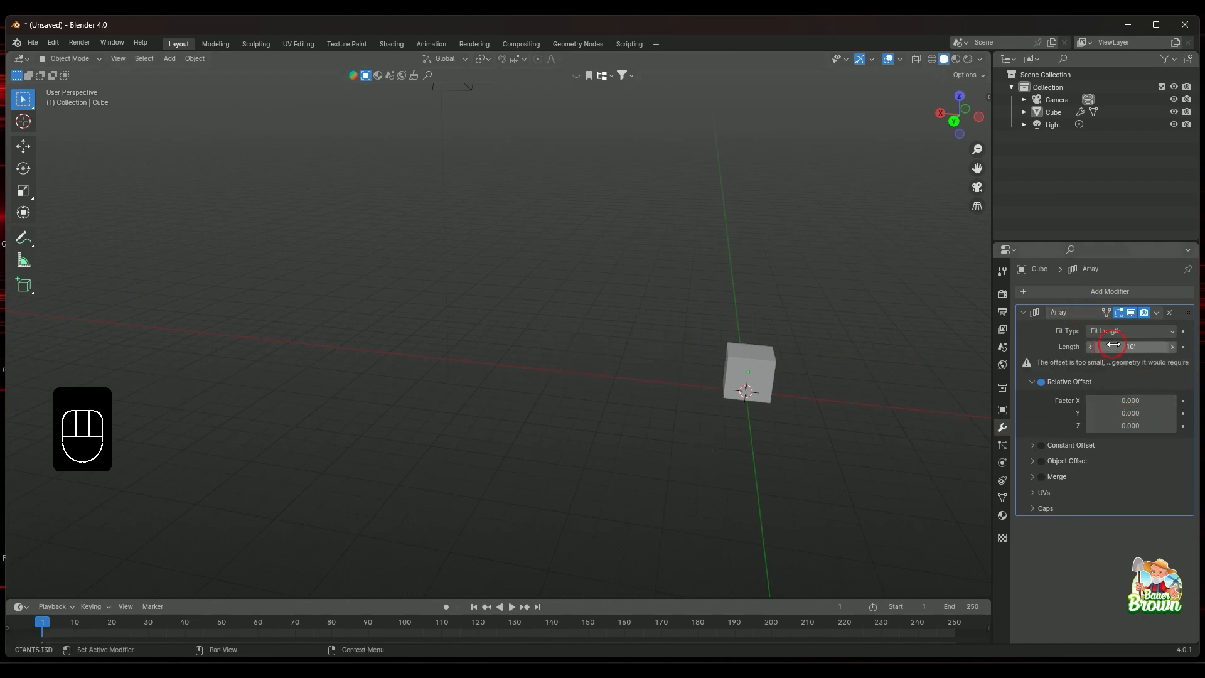
click(1126, 400)
text(1)
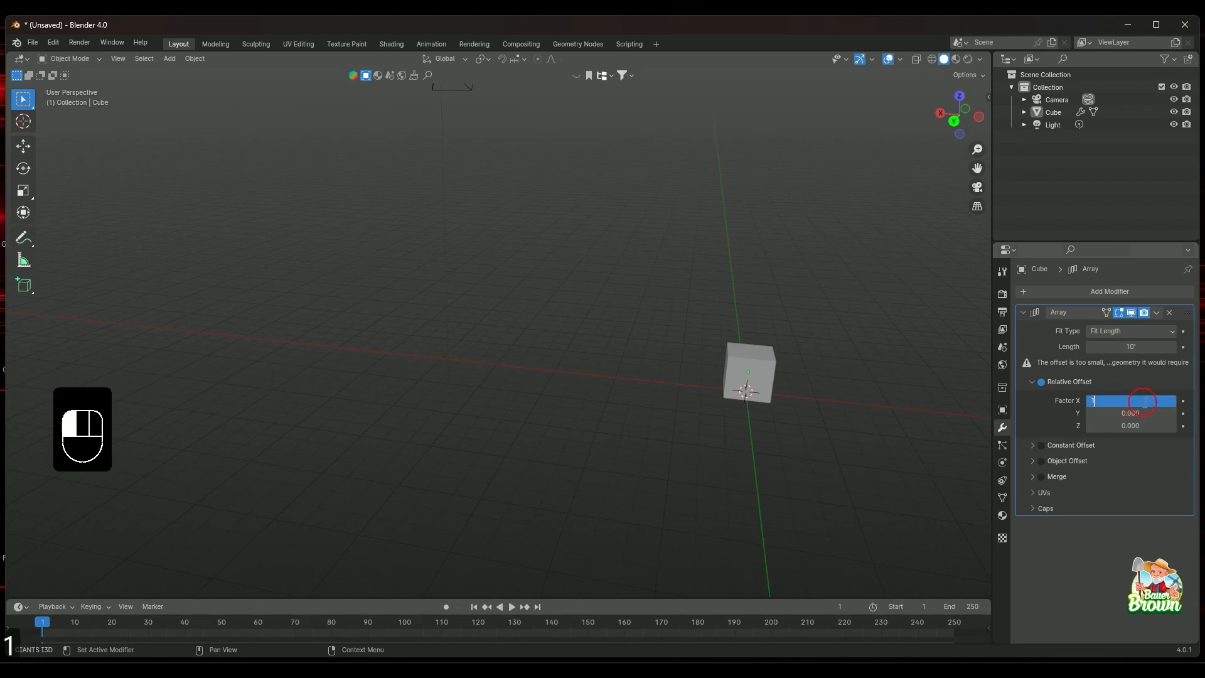
key(Return)
middle_drag(666, 428, 674, 348)
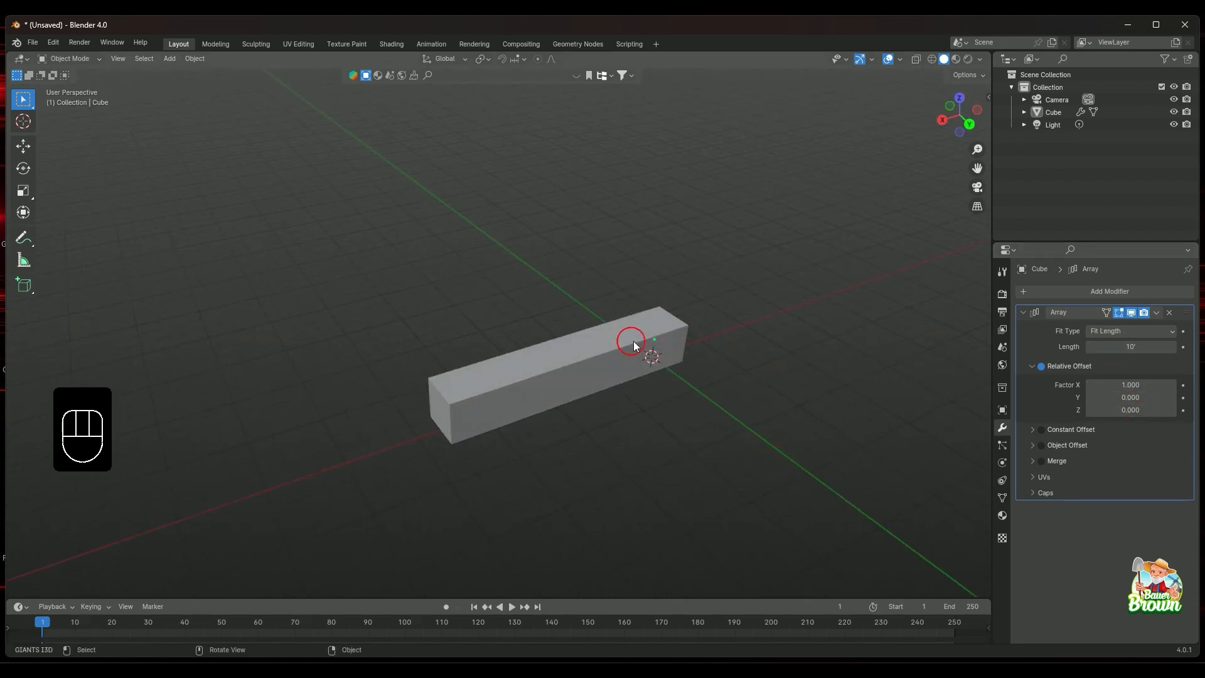
Switch the Array modifier's fit type from Fit Length back to Fixed Count for the row along X
click(1163, 332)
click(1162, 345)
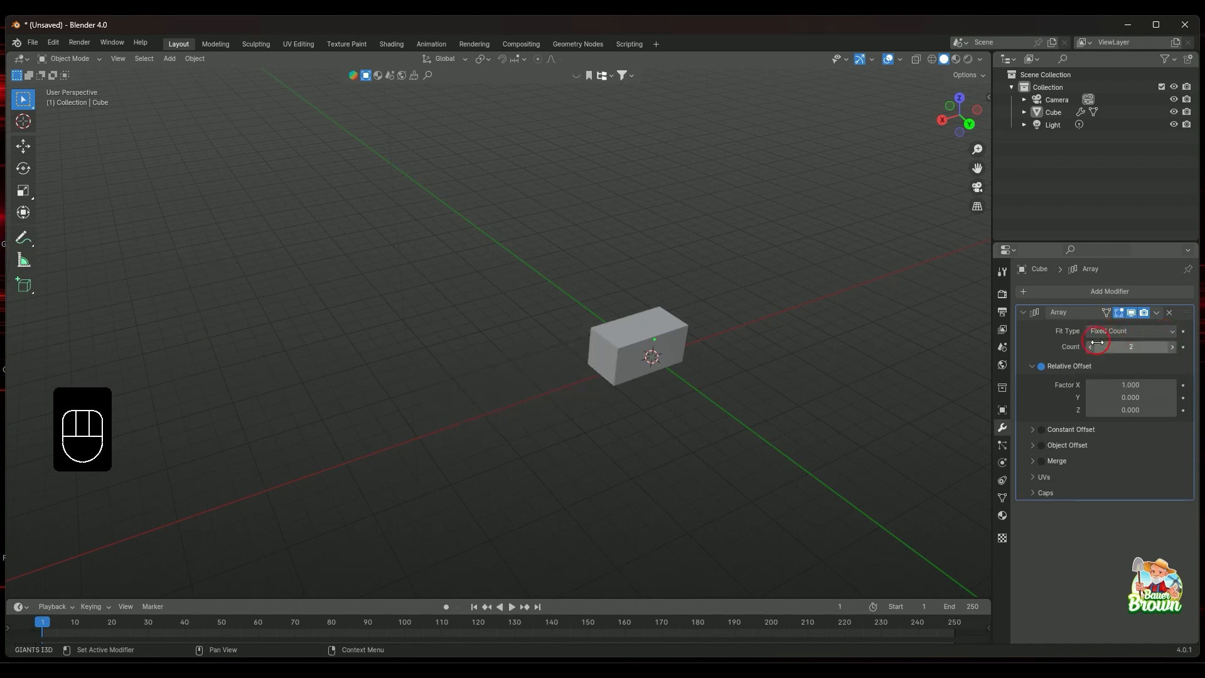
click(1159, 330)
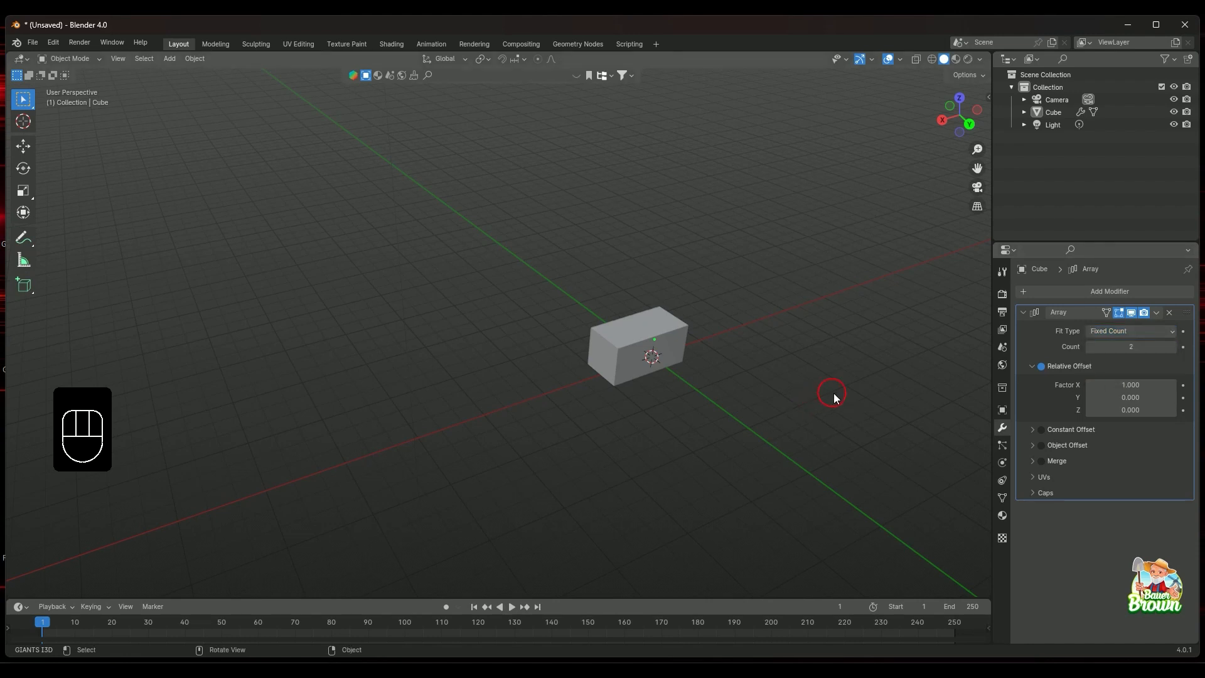
scroll(788, 417, up, 2)
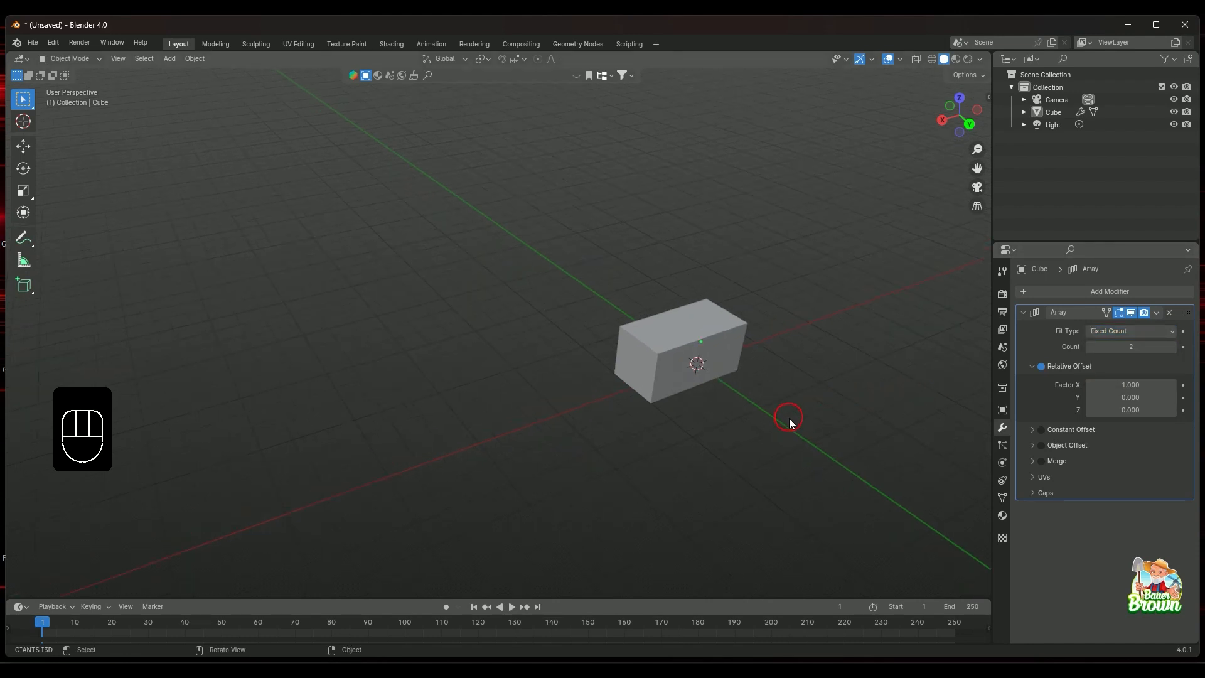
middle_drag(794, 419, 691, 438)
scroll(749, 403, down, 3)
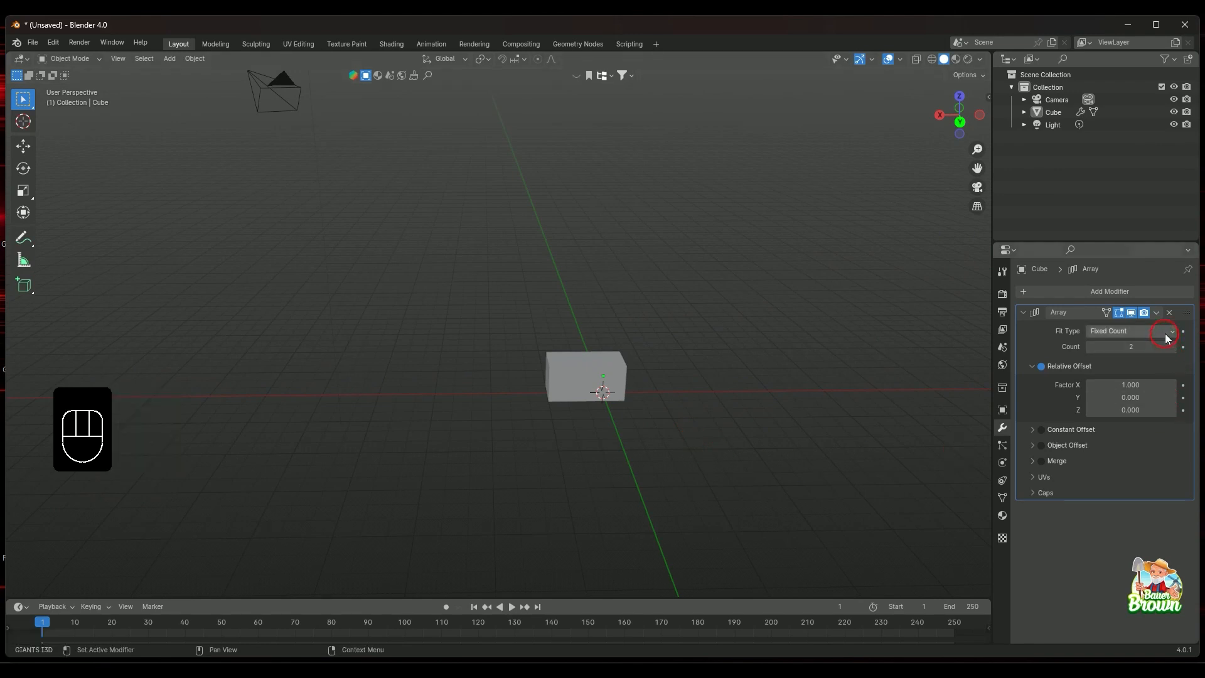
scroll(604, 479, up, 3)
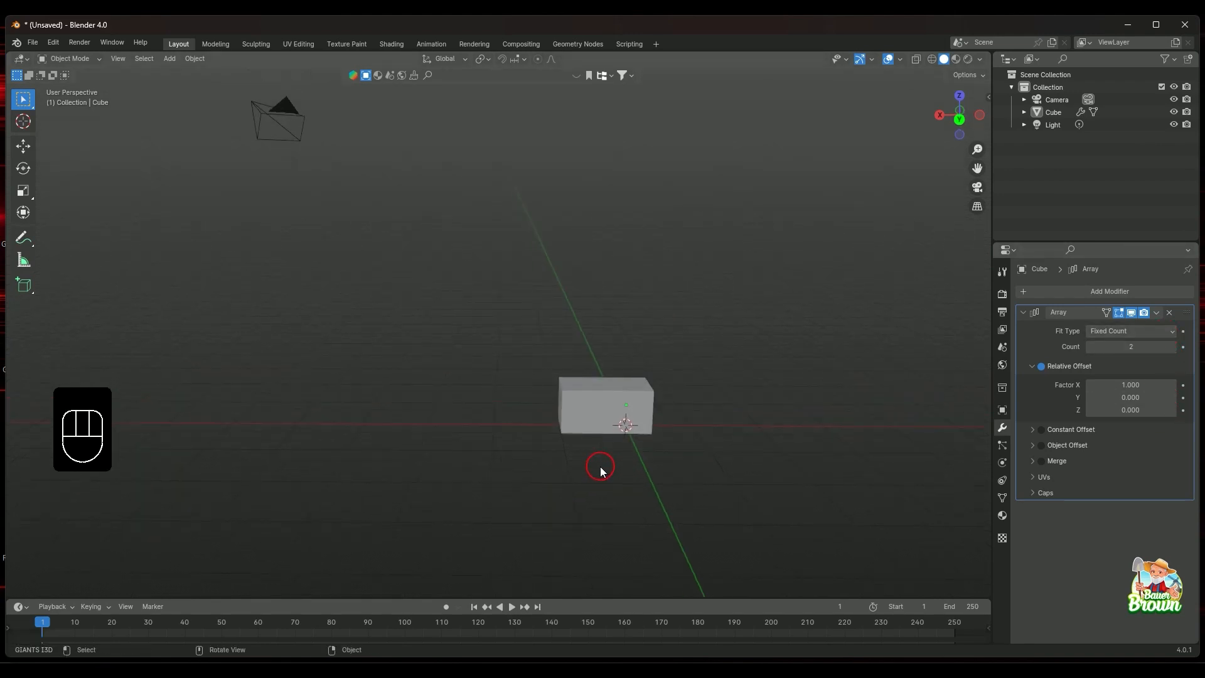
shift+middle_drag(699, 457, 645, 480)
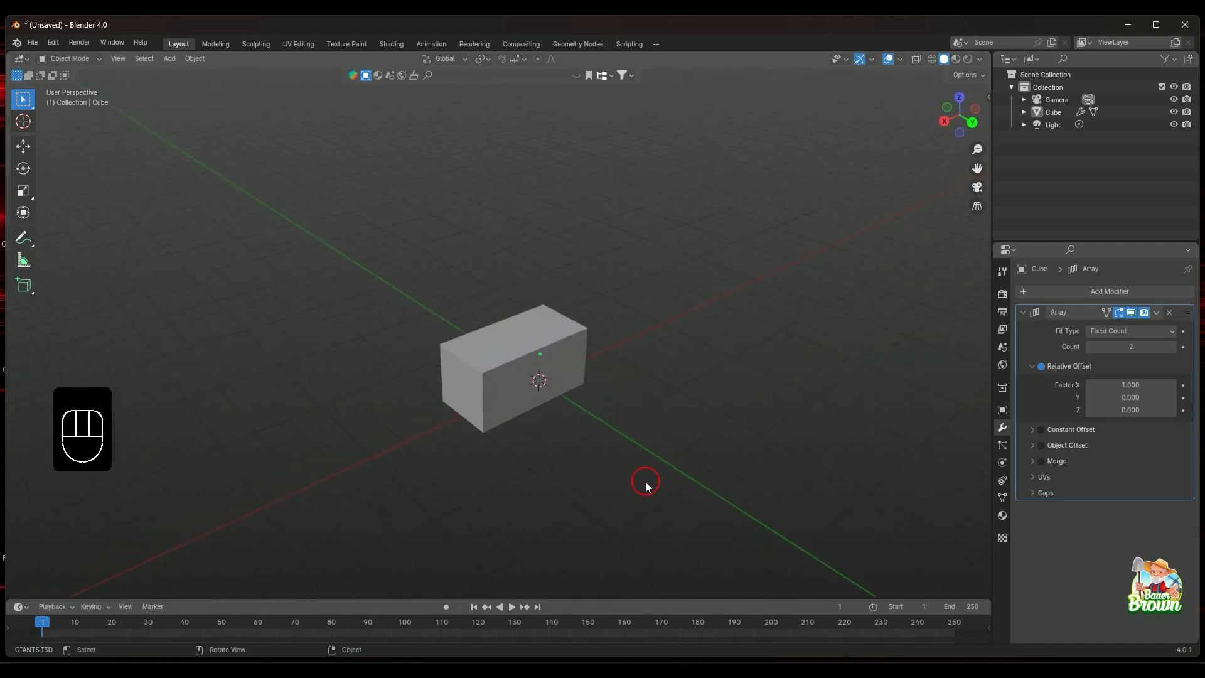
Set the Array modifier's relative X offset factor to 0 so the two cubes coincide
middle_drag(773, 423, 696, 411)
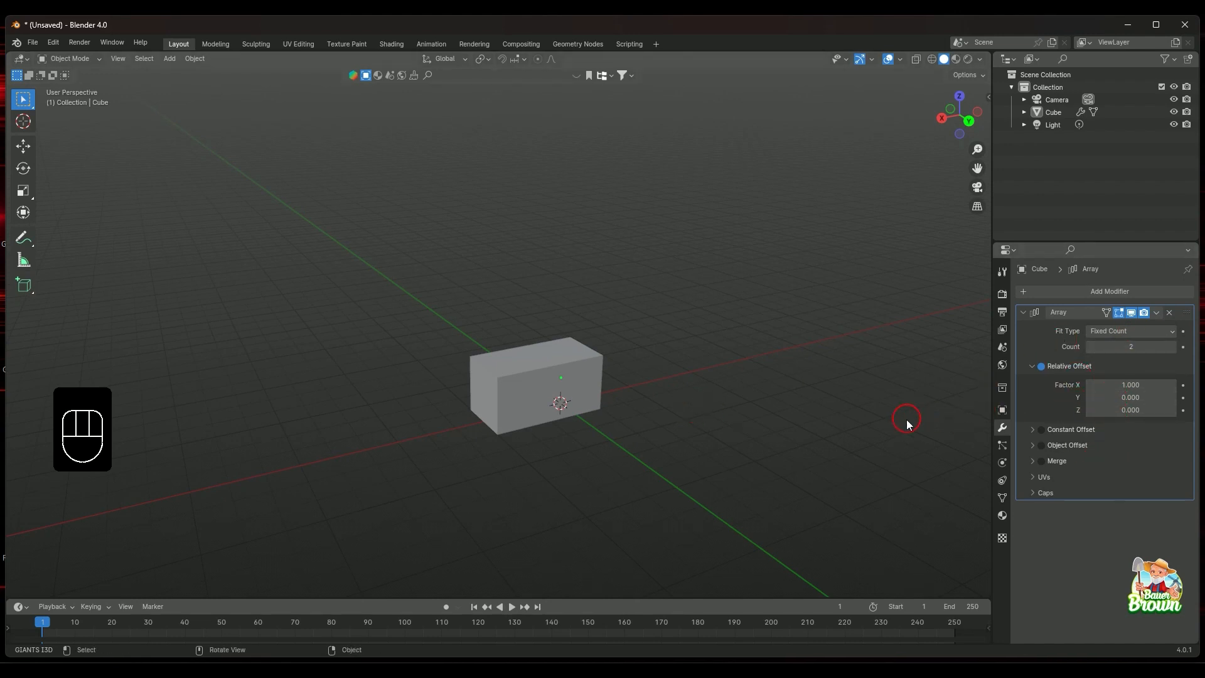
middle_drag(855, 432, 803, 409)
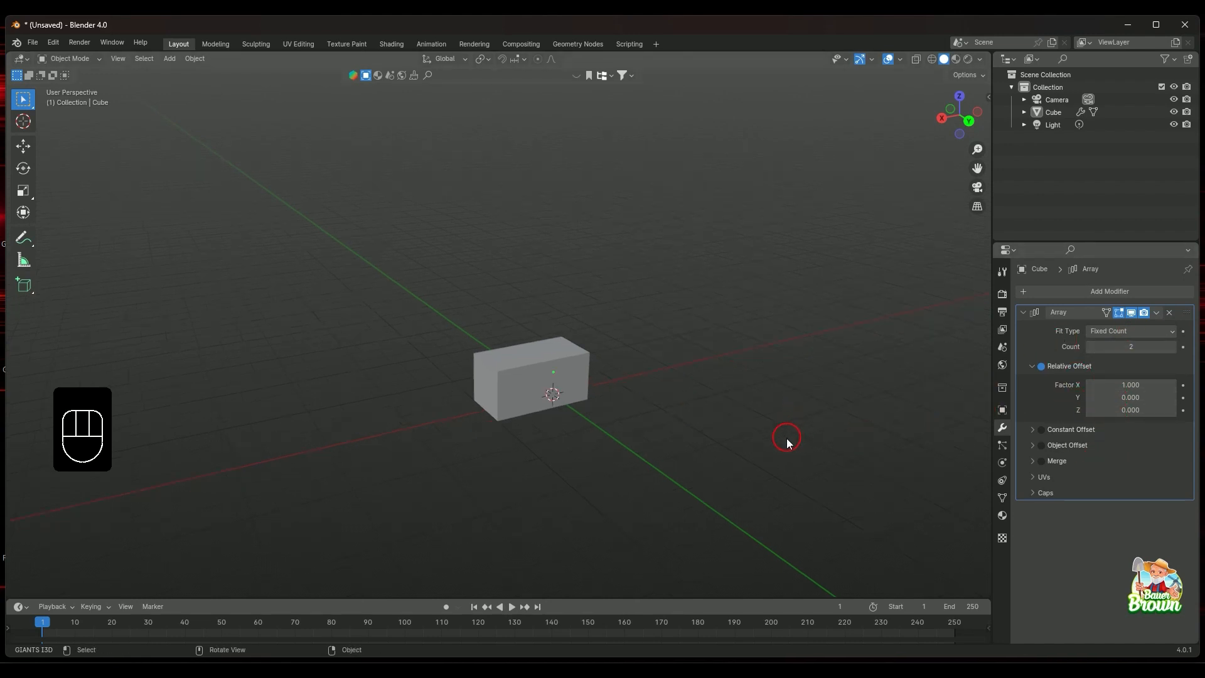
double_click(1109, 385)
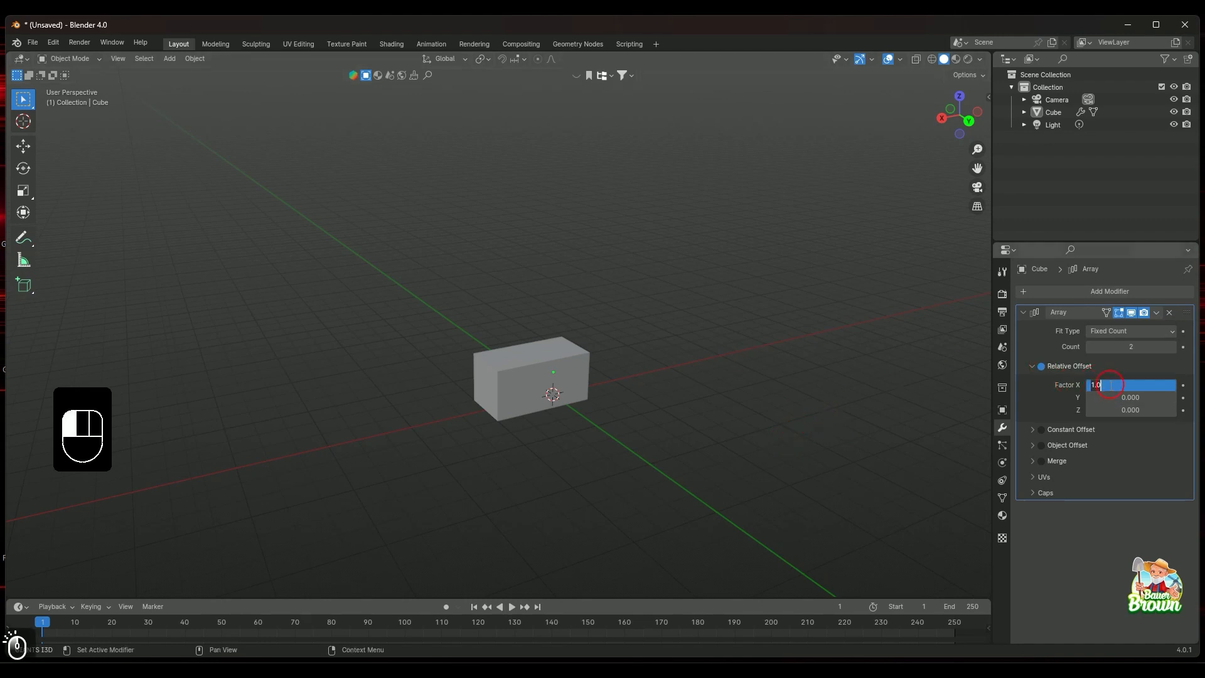
text(0)
key(Return)
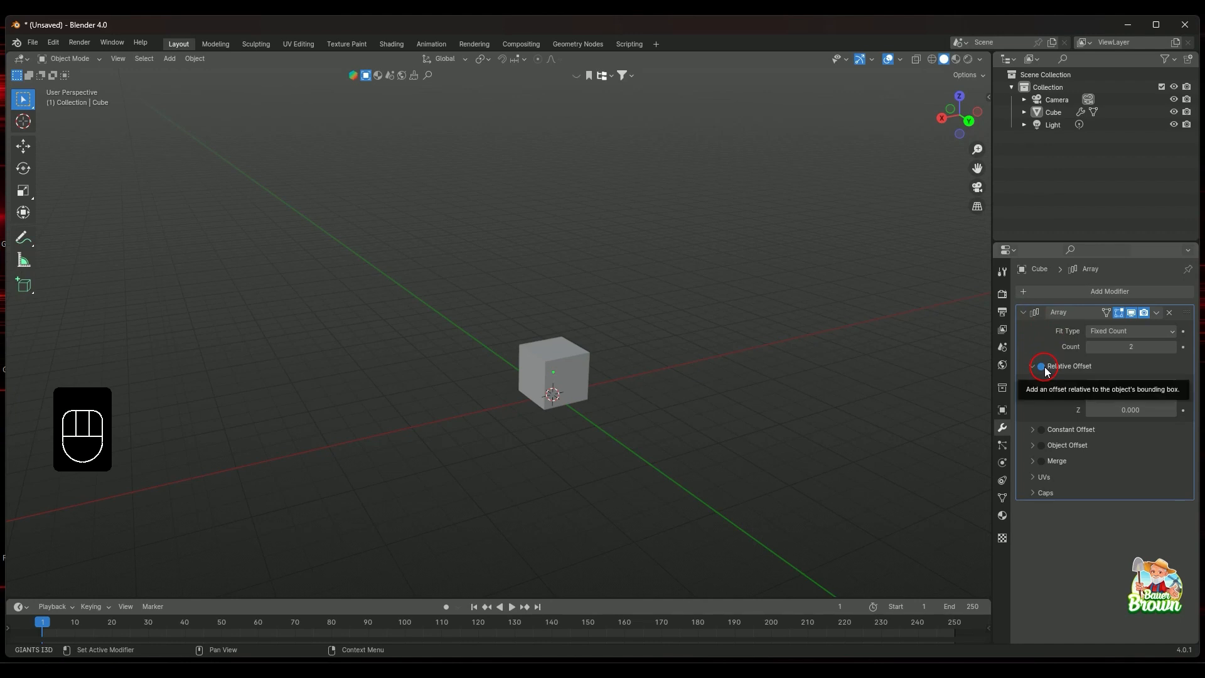
Hide the cube in the viewport and disable Relative Offset in its Array modifier
click(1051, 112)
click(1173, 112)
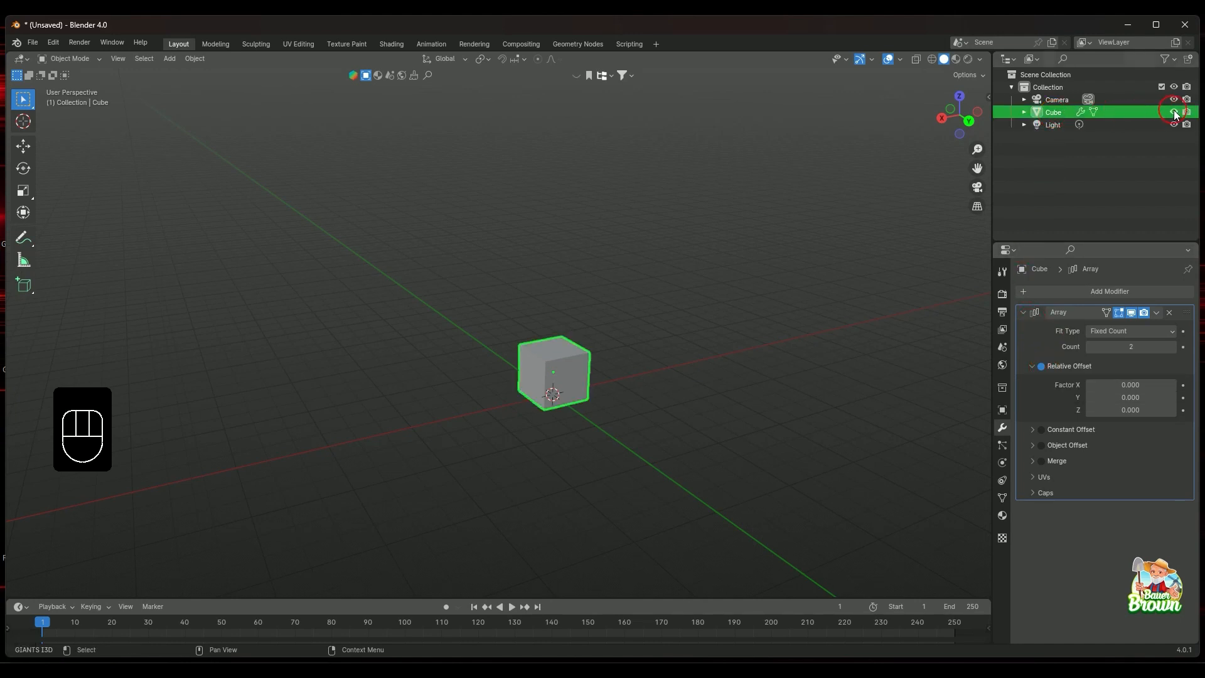
click(1041, 366)
middle_drag(709, 358, 683, 357)
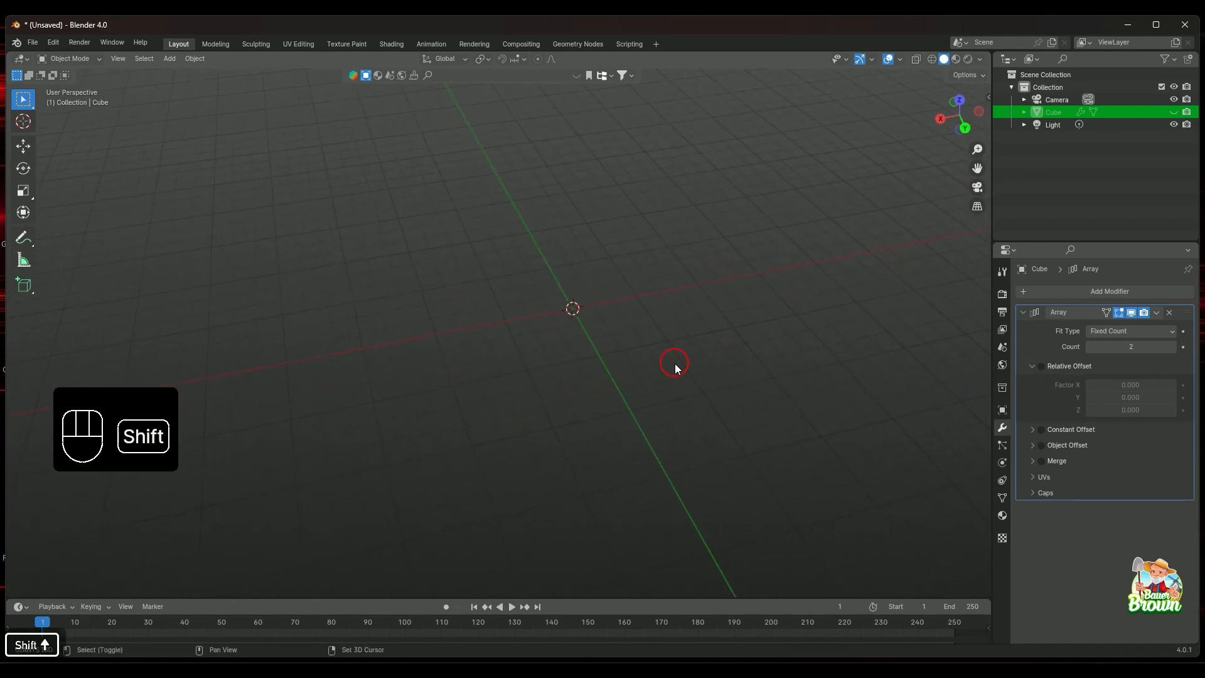
Add a Plain Axes empty at the world origin
key(shift+a)
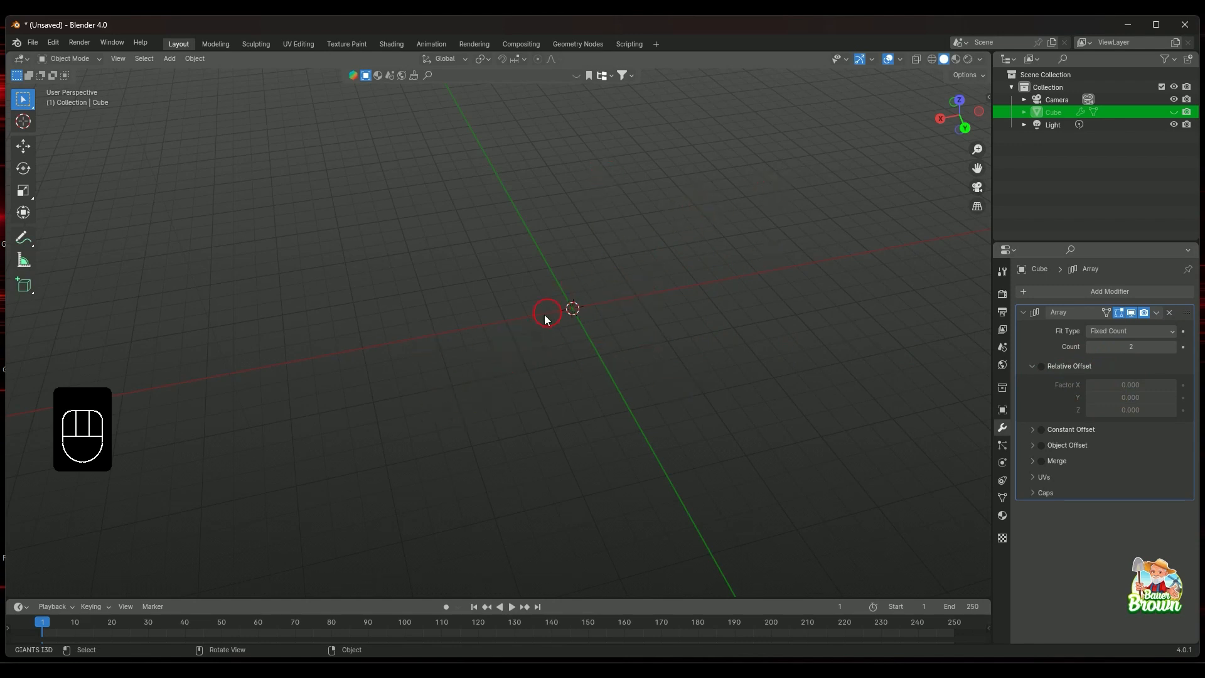
key(shift+a)
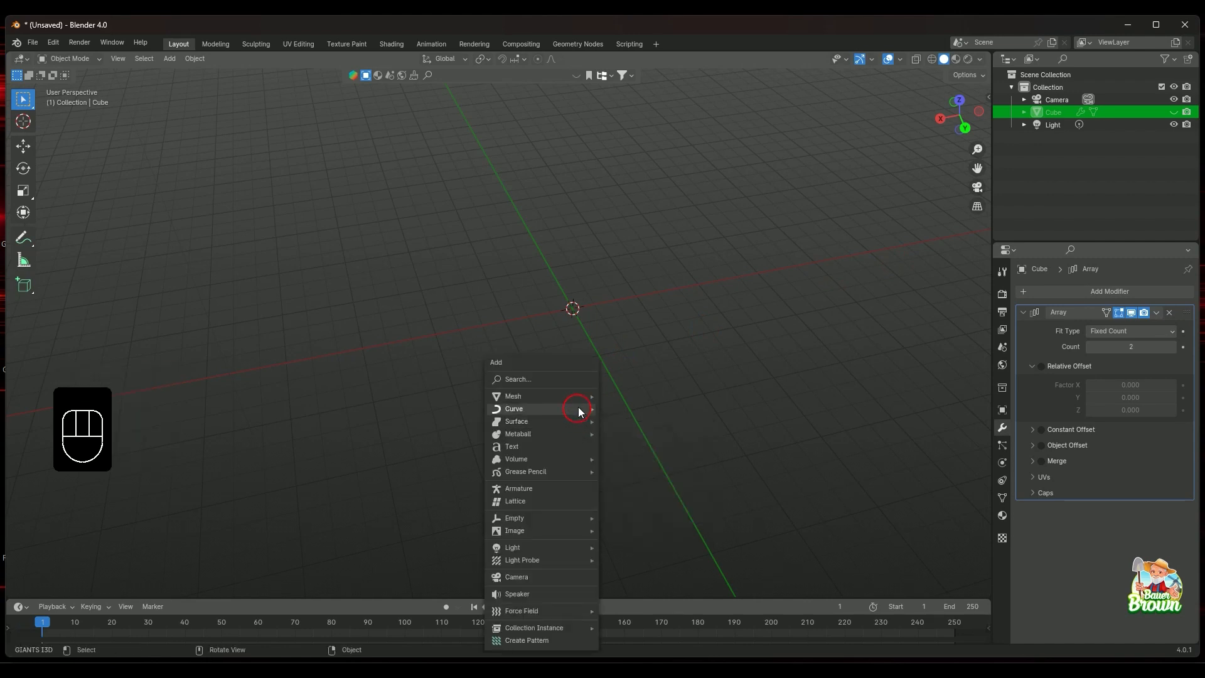
mouse_move(583, 401)
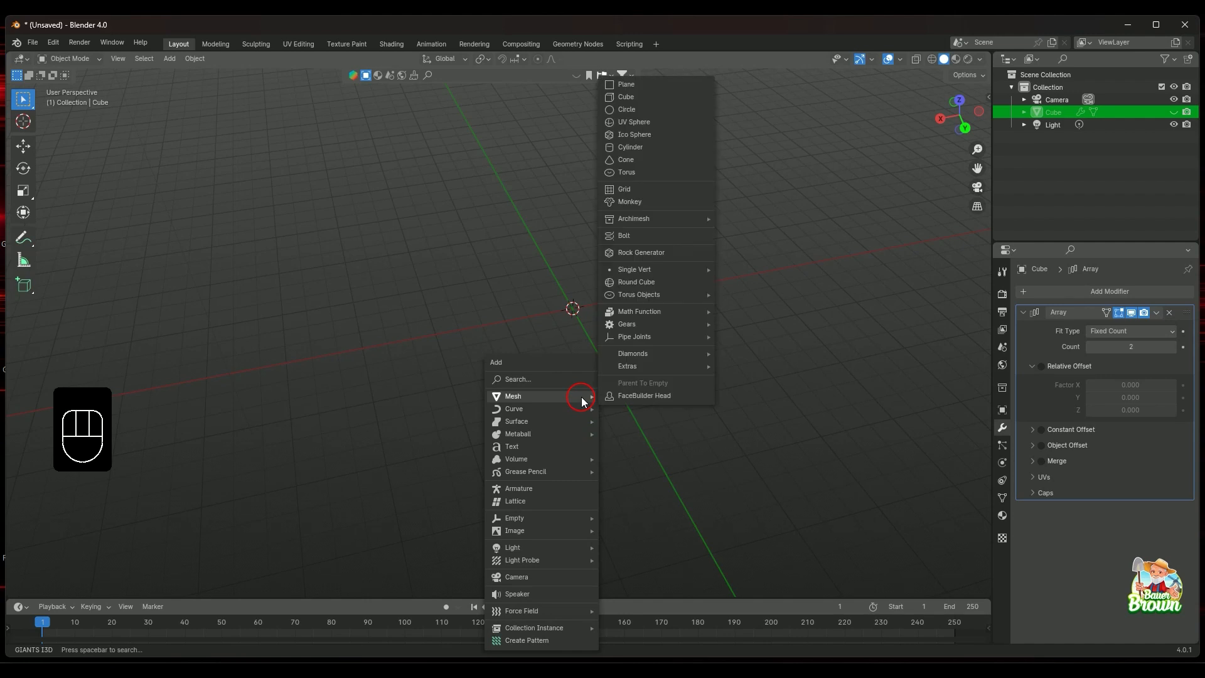
mouse_move(581, 527)
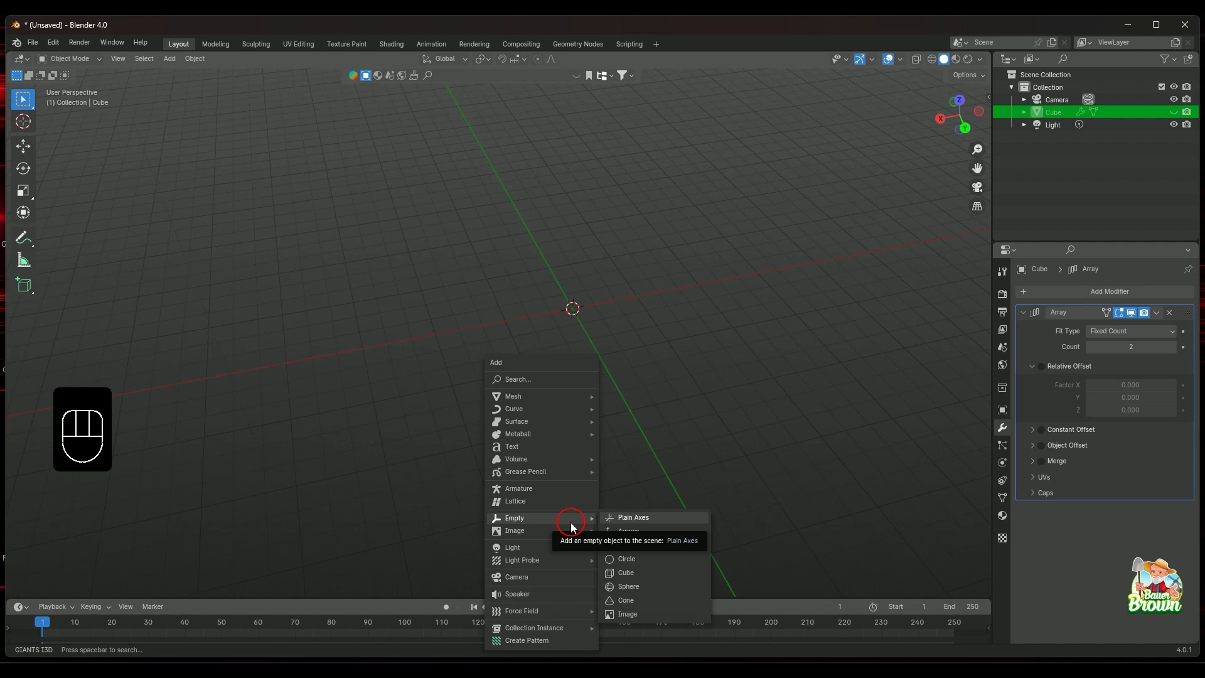
click(634, 517)
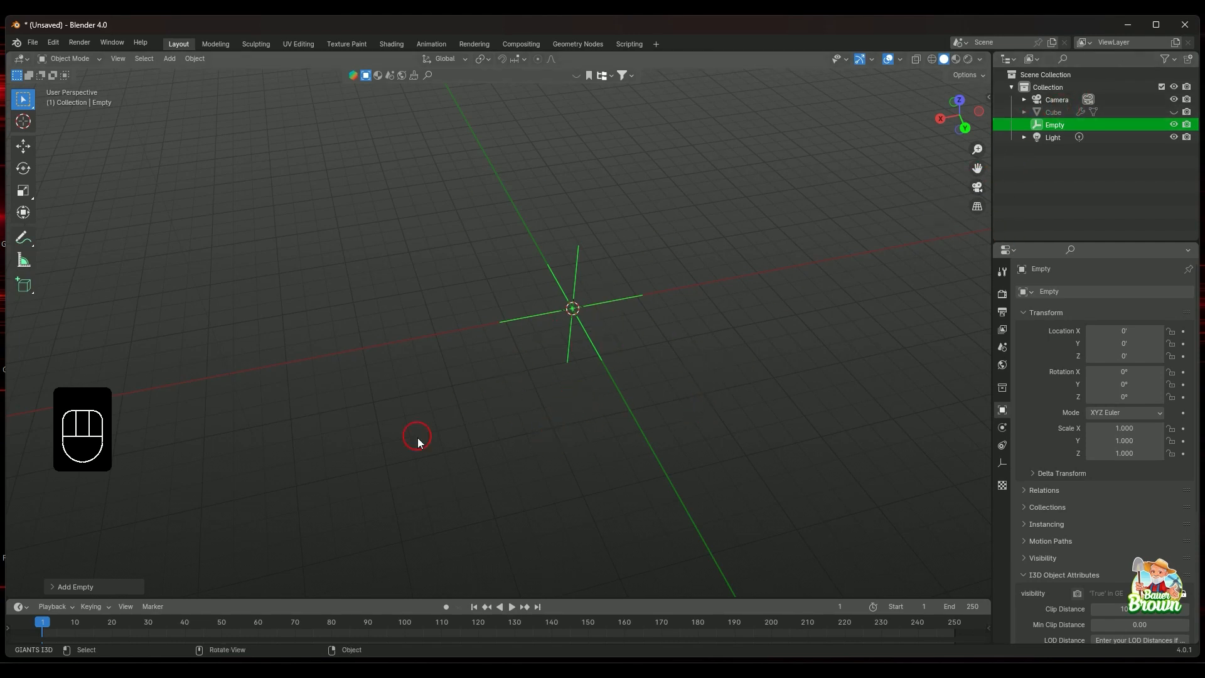
Make the hidden cube visible in the viewport again
middle_drag(635, 450, 622, 401)
click(1053, 112)
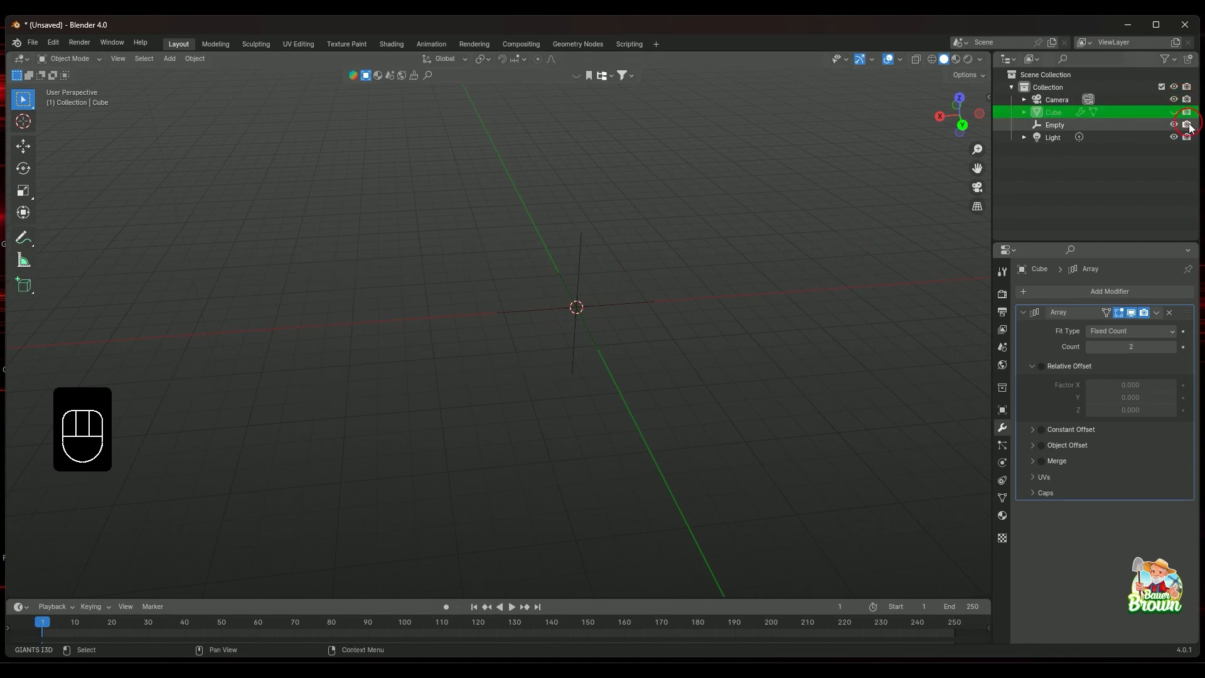
click(1173, 112)
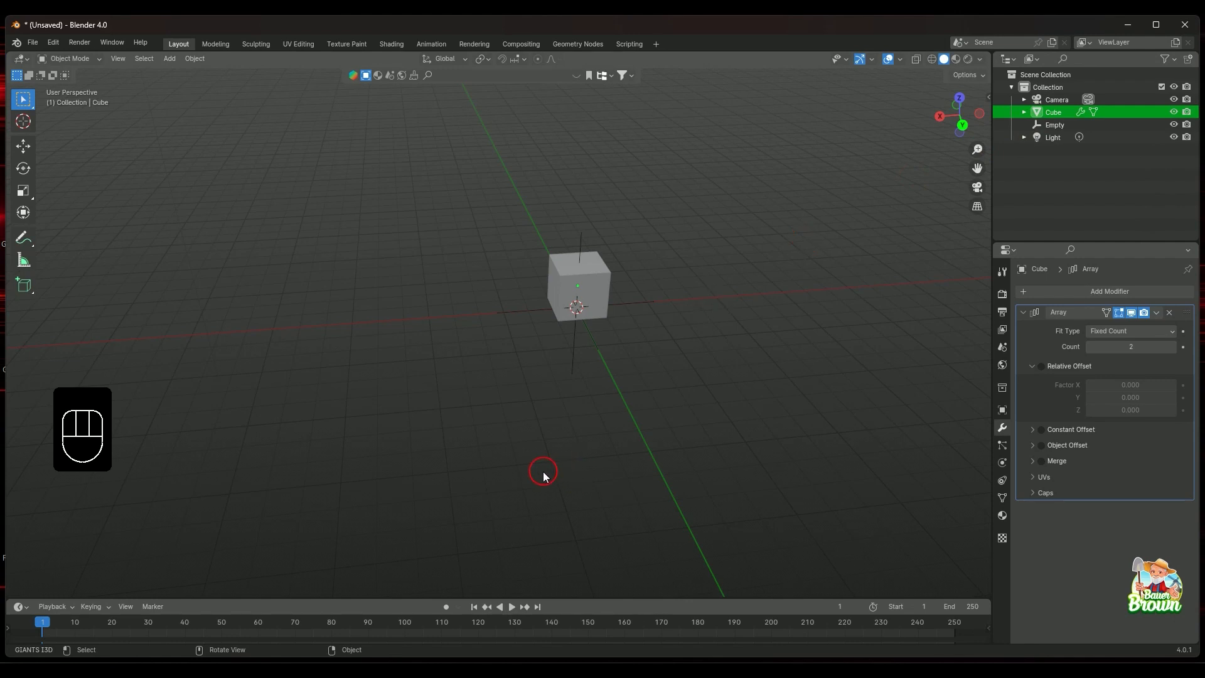
key(g)
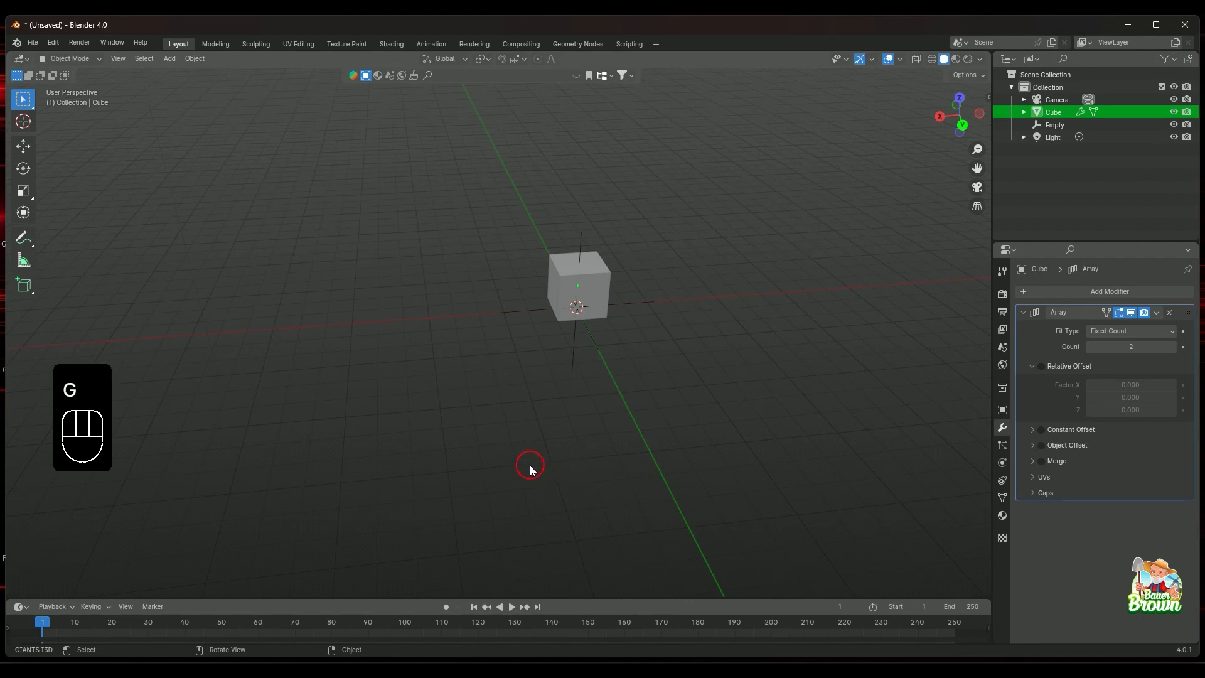
key(x)
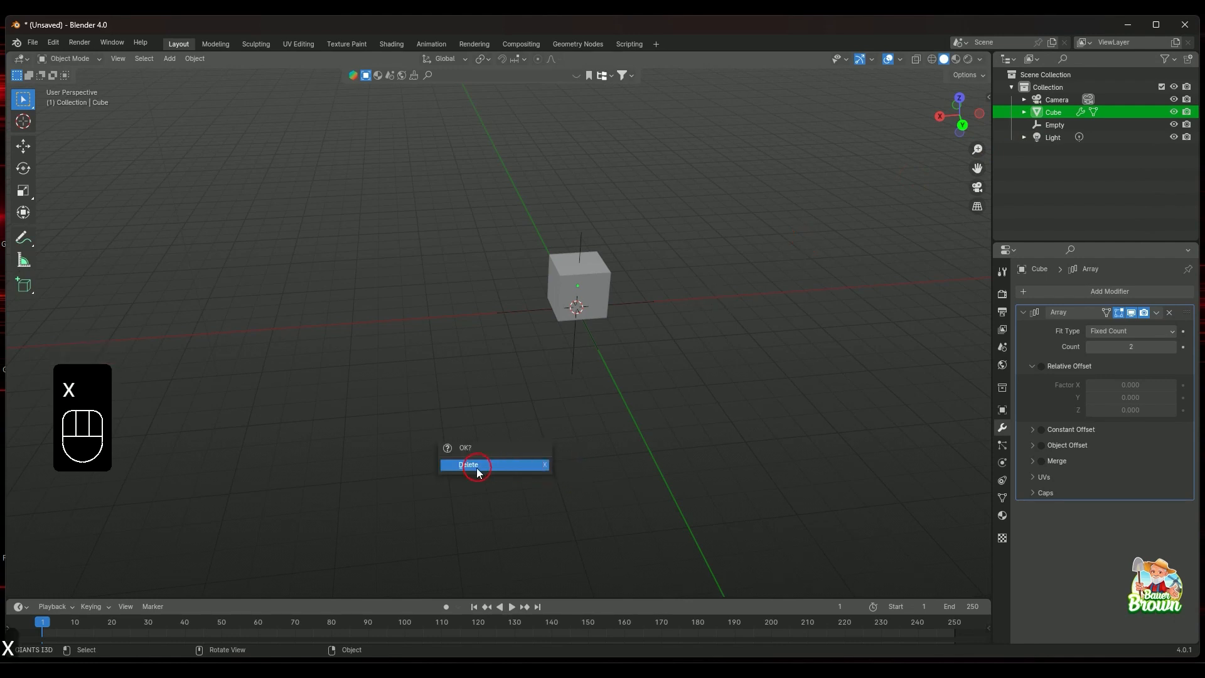
right_click(674, 386)
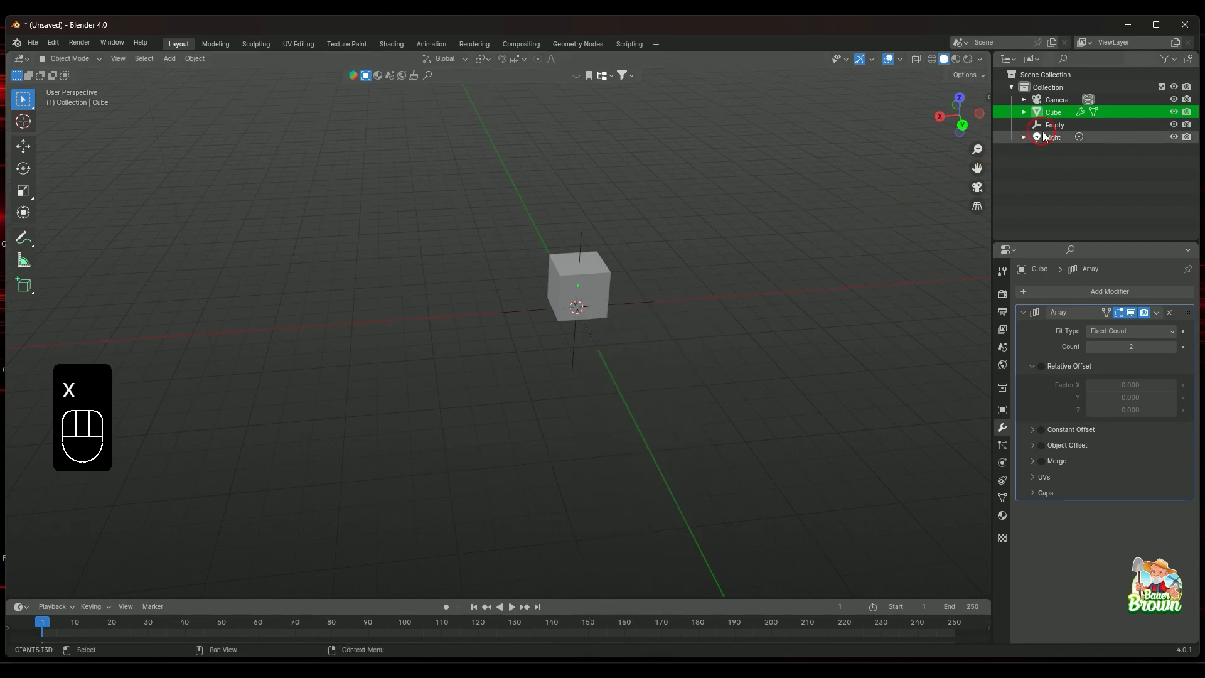
Select the cube and move it along the positive X axis, well clear of the empty at the origin
key(a)
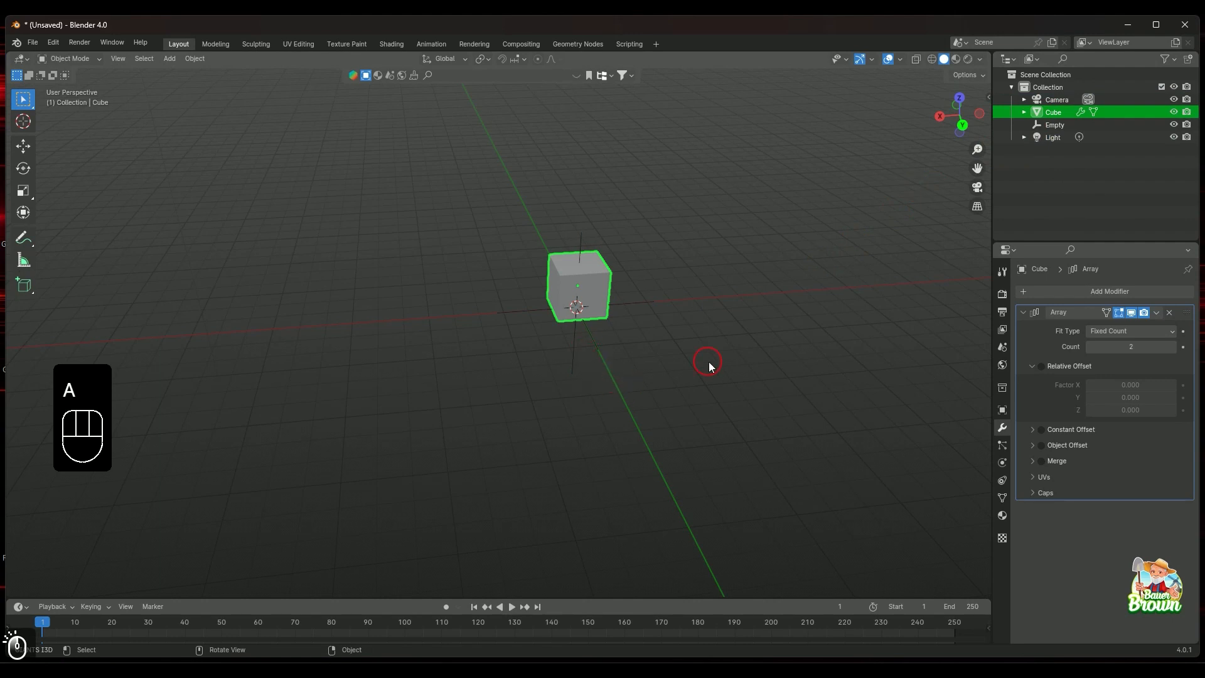
key(g)
key(x)
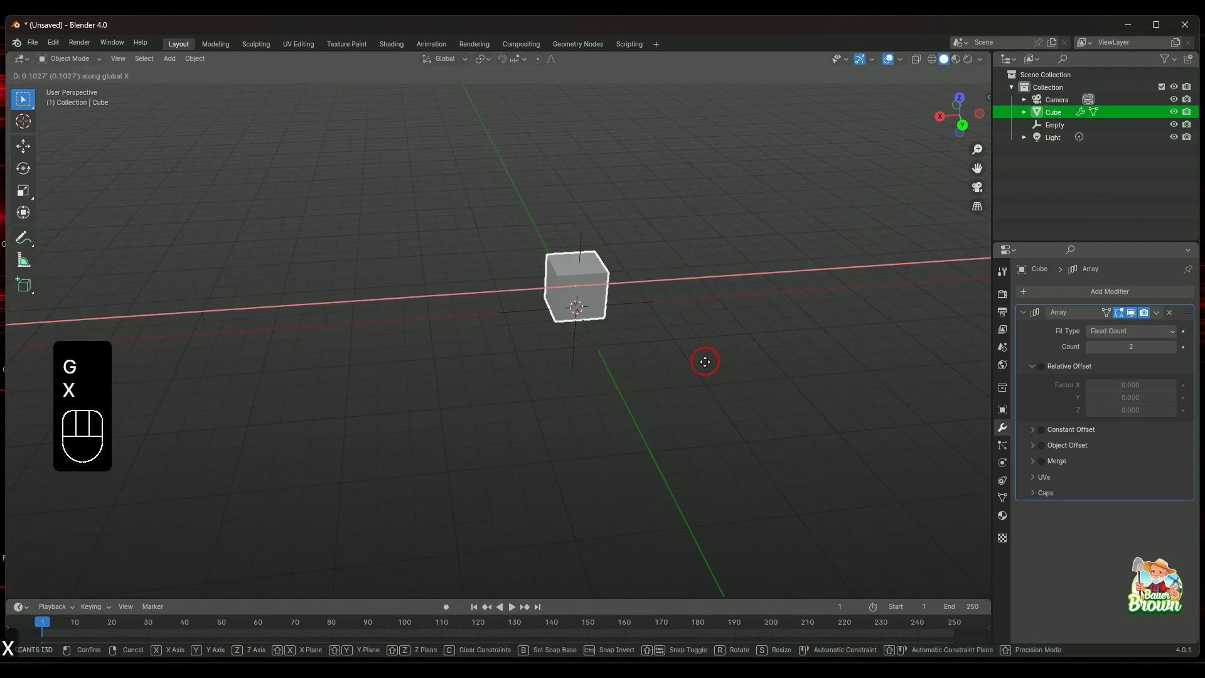
click(495, 398)
Expand and enable Object Offset in the cube's Array modifier
middle_drag(527, 404, 519, 389)
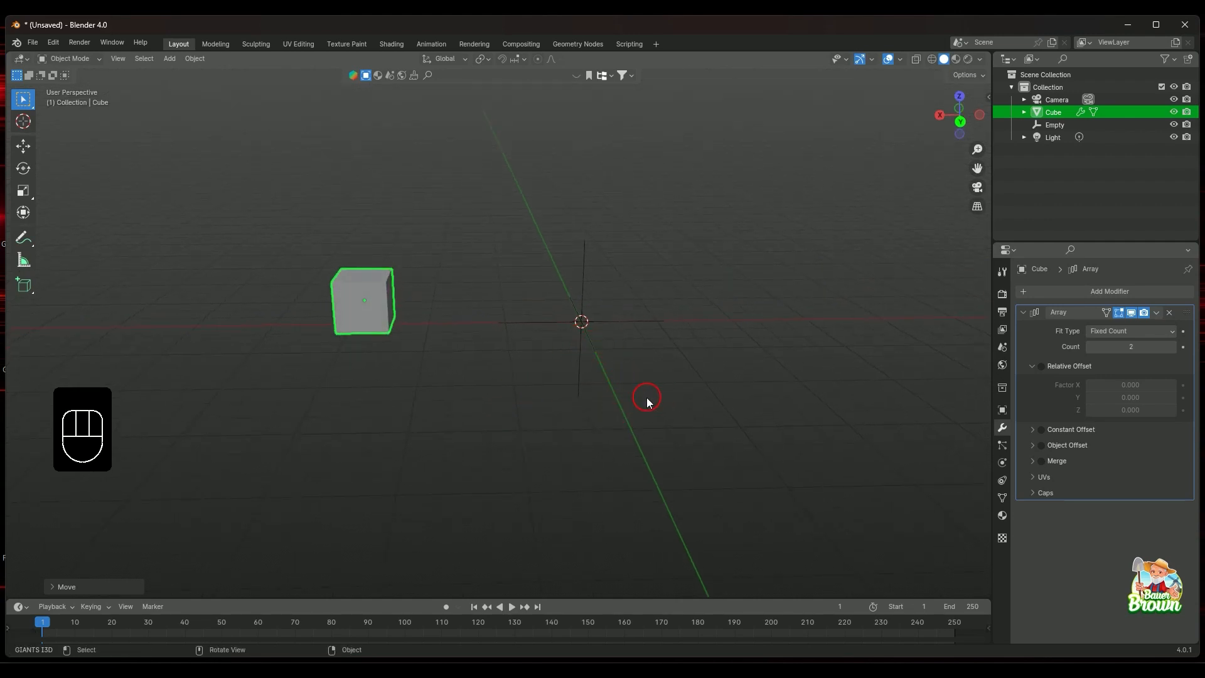
middle_drag(648, 402, 681, 456)
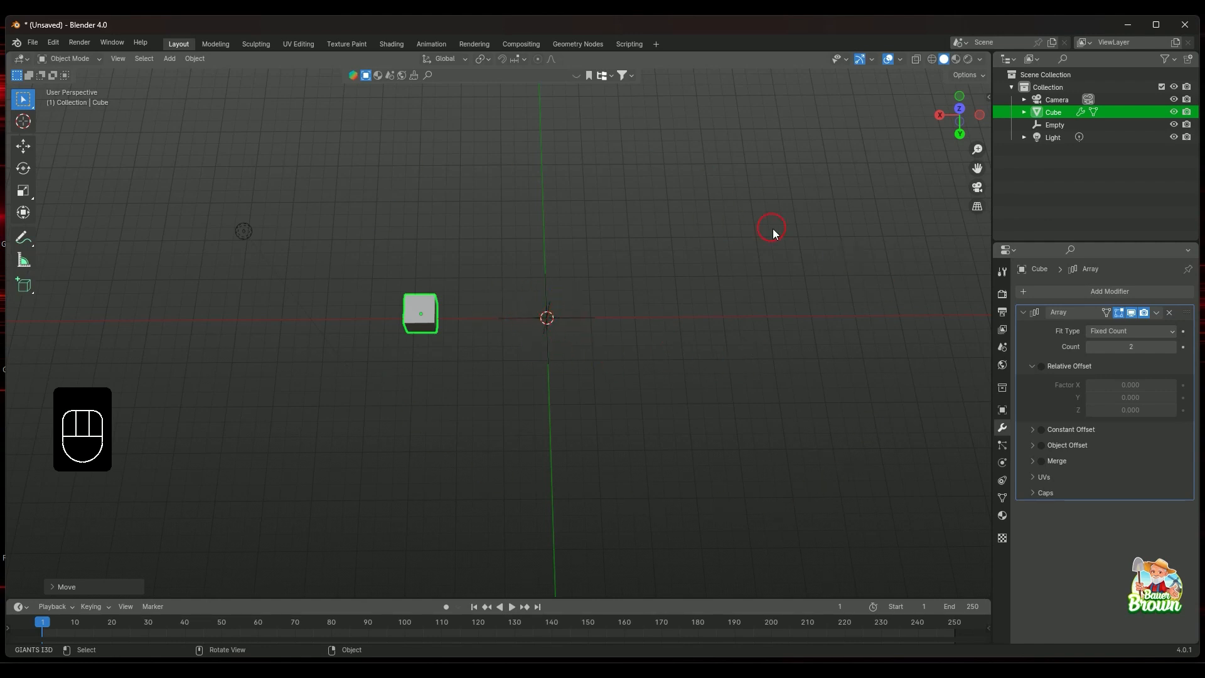
middle_drag(592, 422, 662, 401)
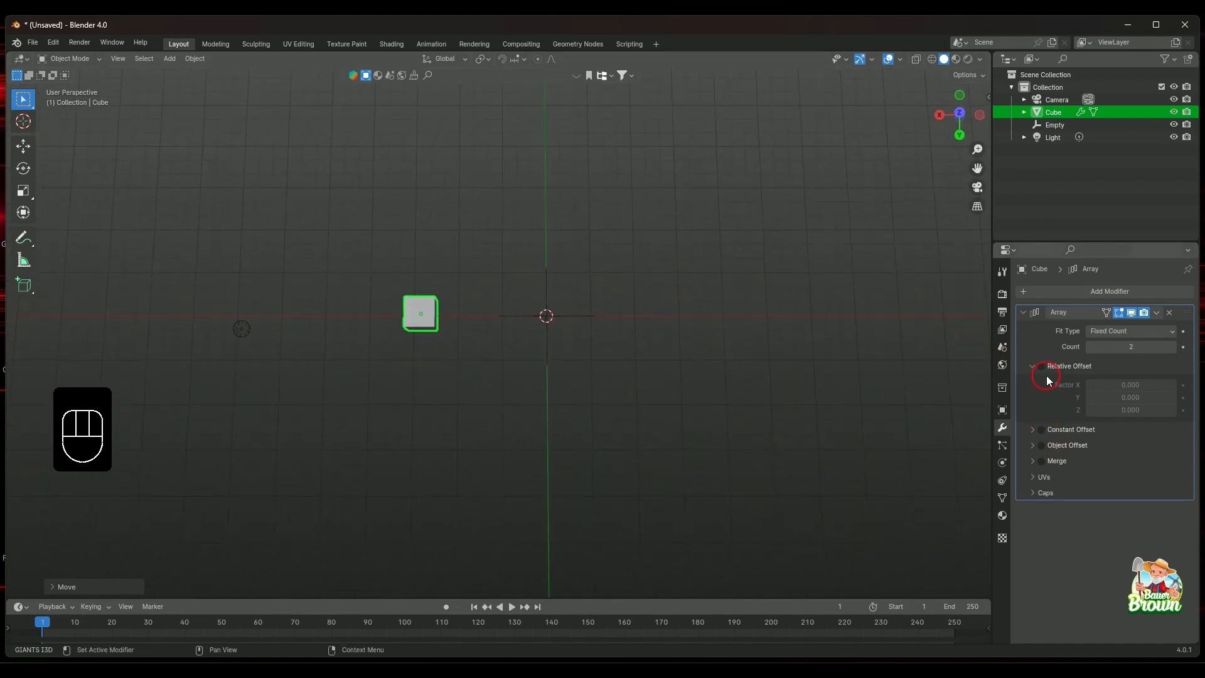
click(1033, 446)
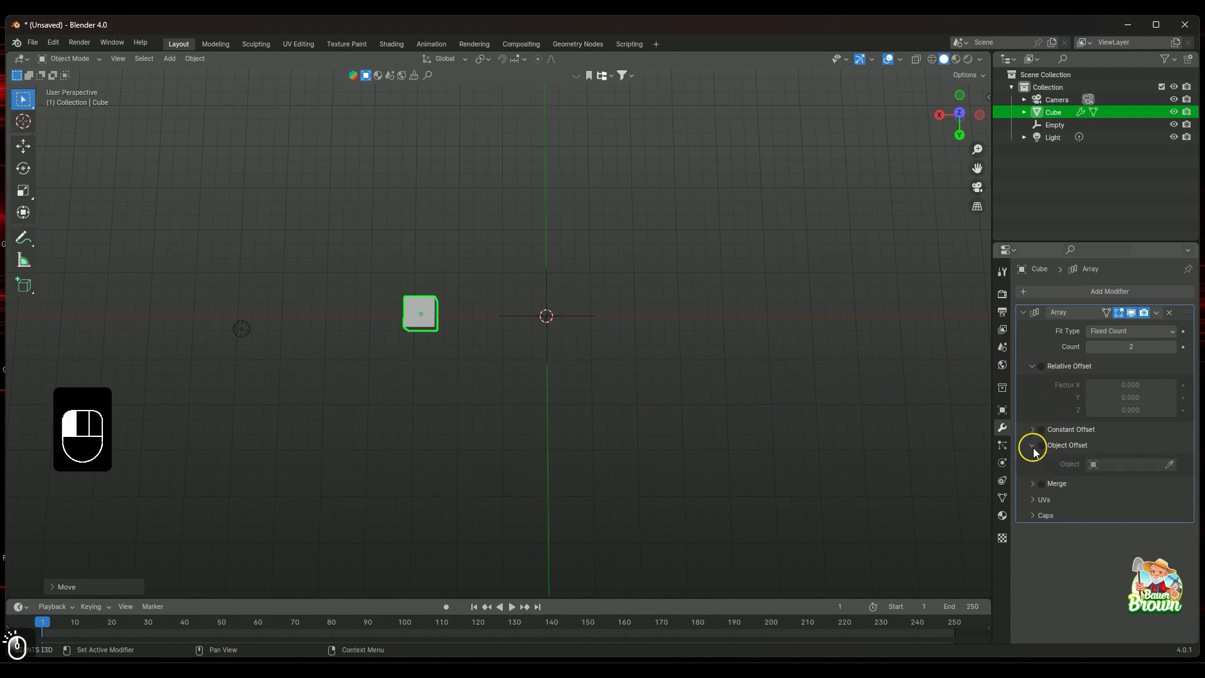
click(1041, 445)
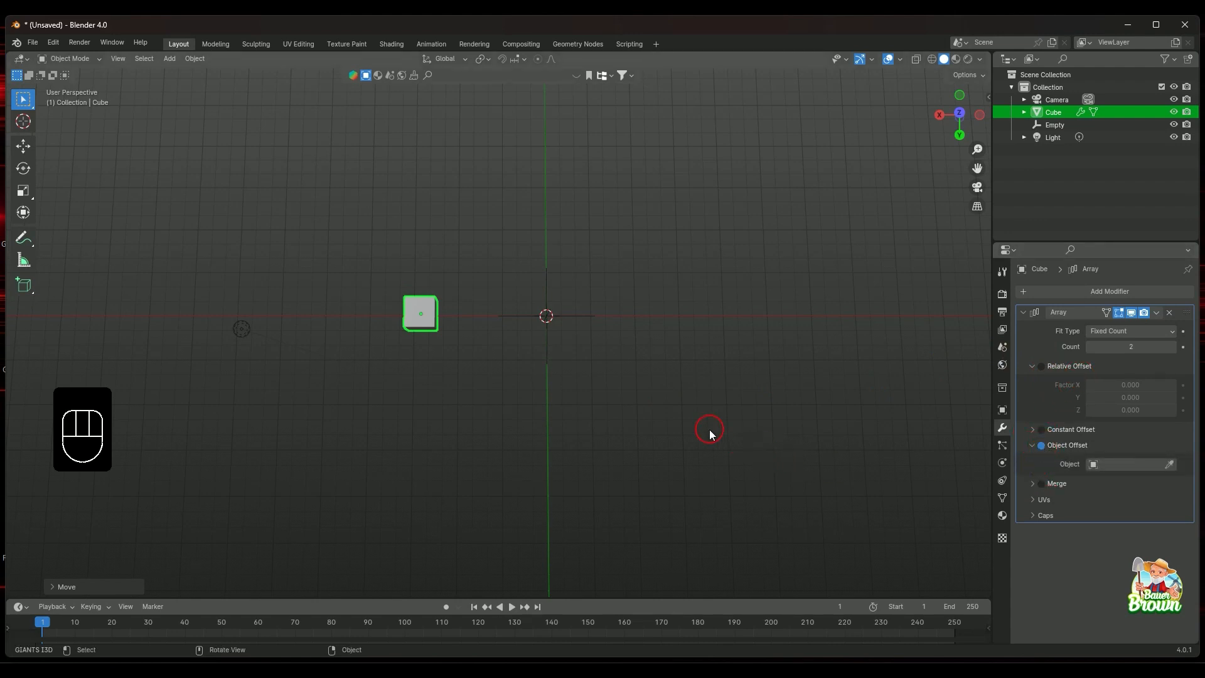
Apply the cube's location so its origin returns to the world origin while the mesh stays in place
middle_drag(709, 429, 712, 341)
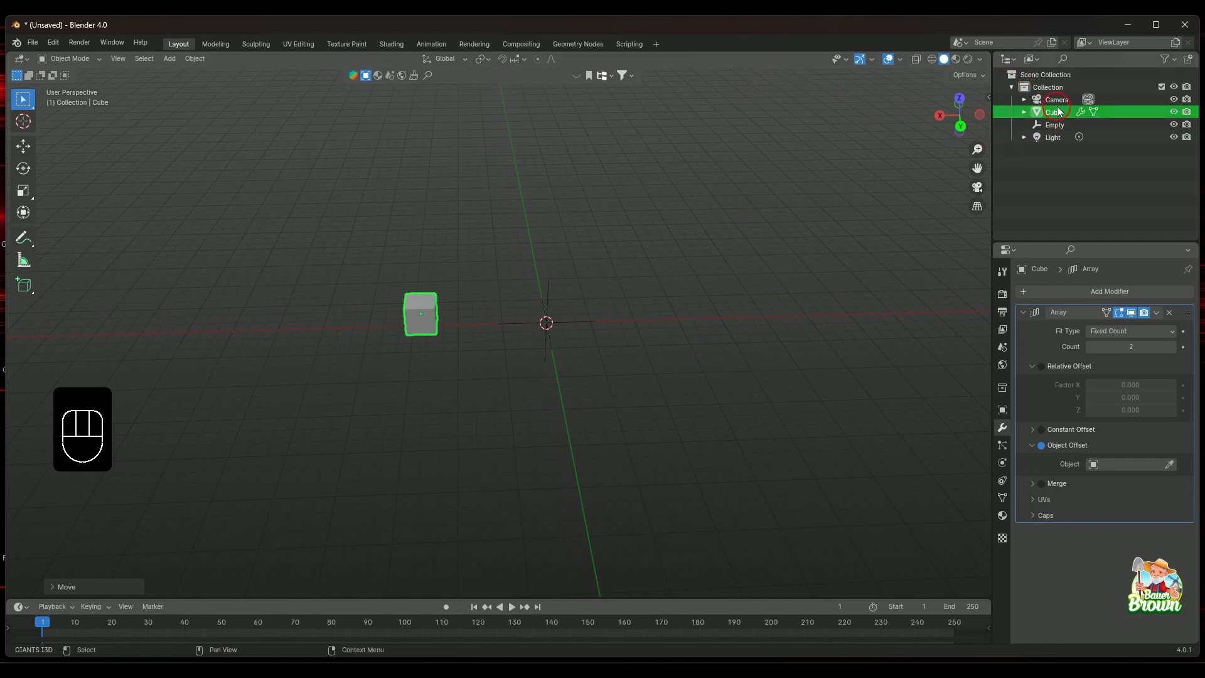
scroll(599, 367, up, 2)
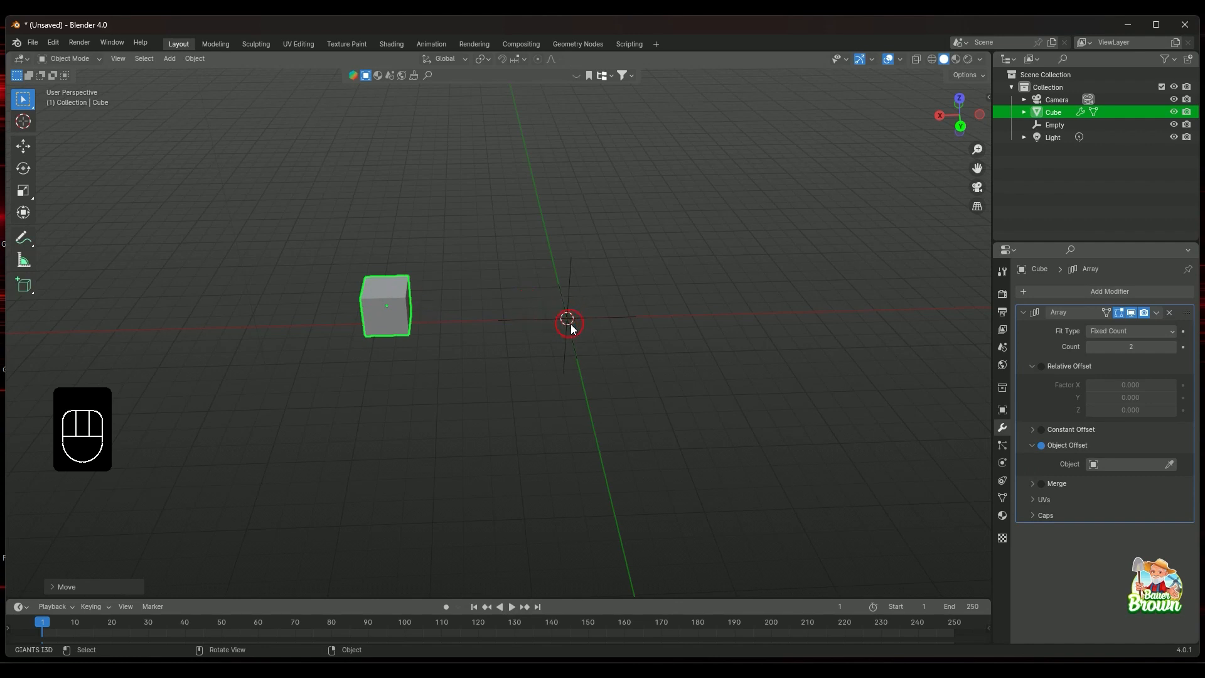
mouse_move(519, 330)
middle_down()
mouse_move(536, 382)
mouse_move(509, 339)
middle_up()
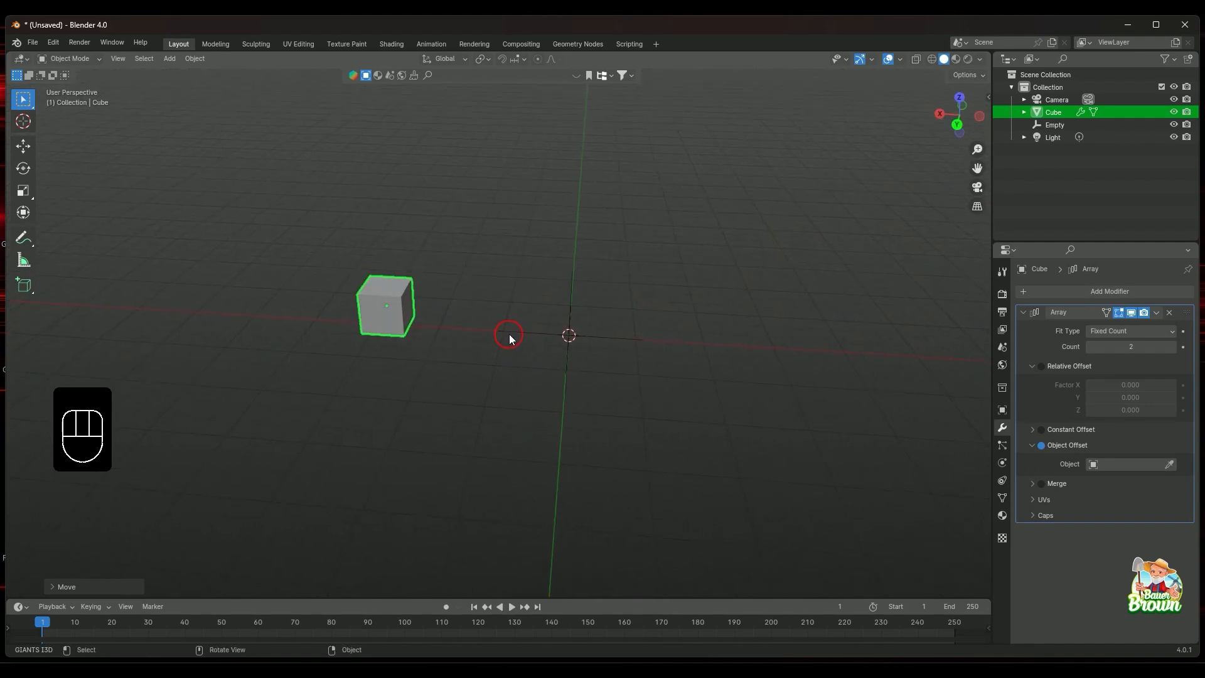
key(ctrl+a)
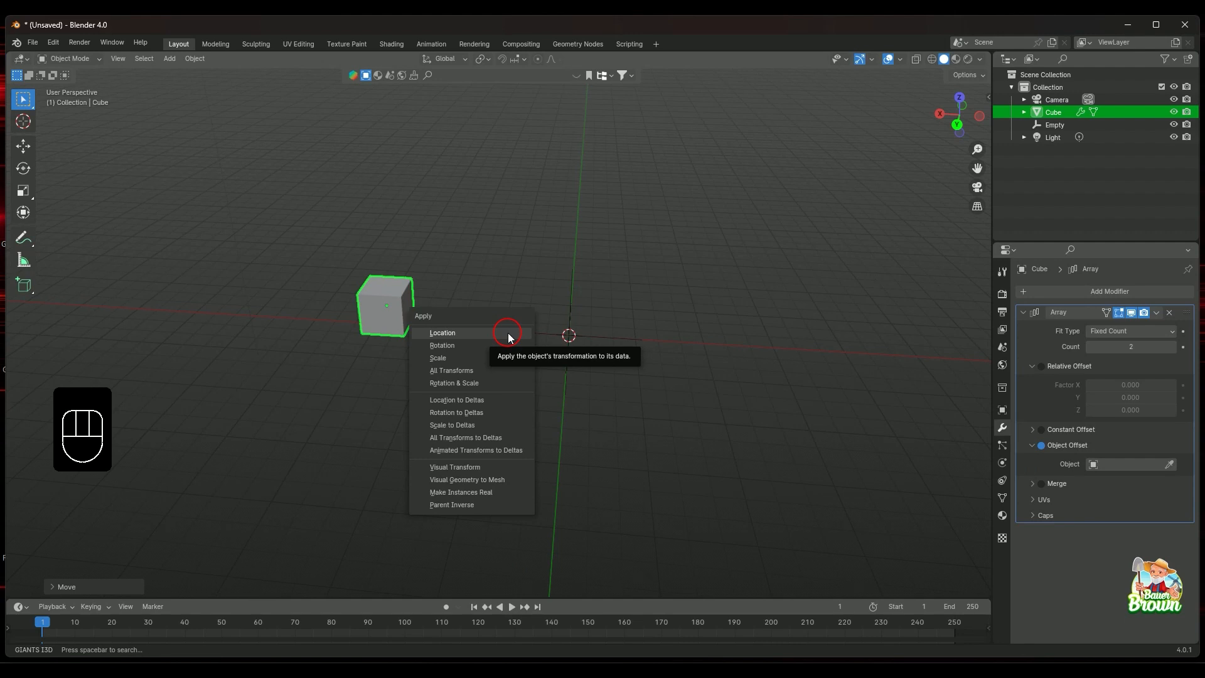
click(508, 334)
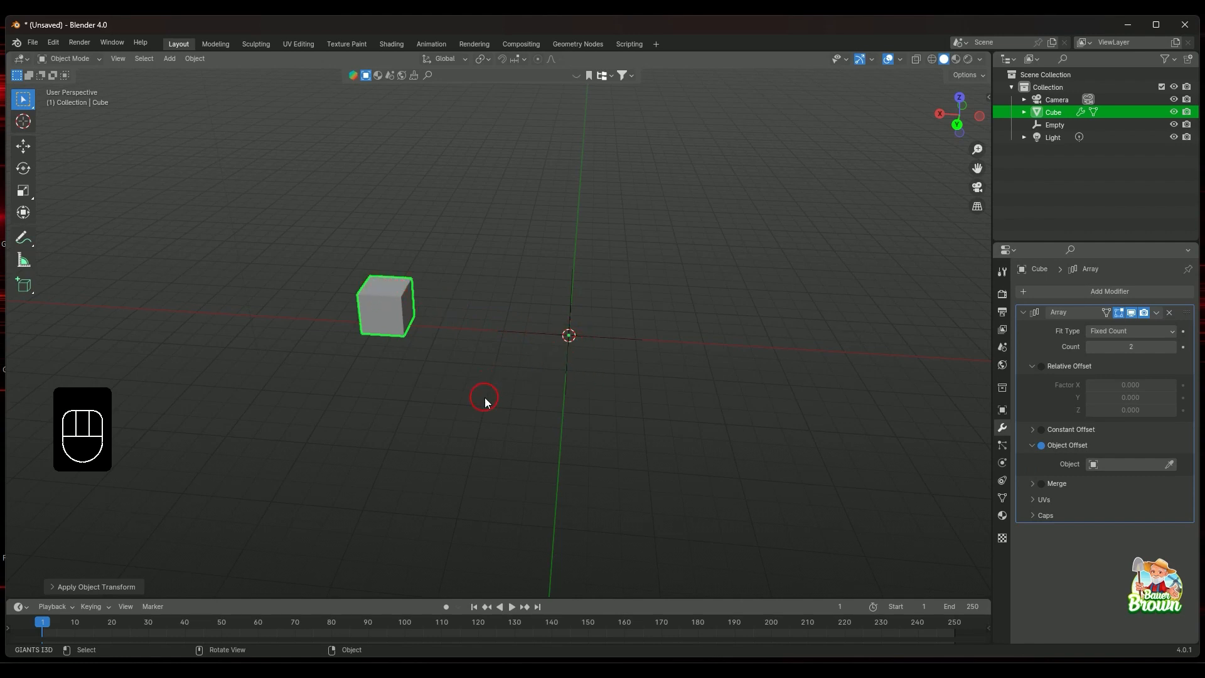
Raise the Array modifier's count to 7
middle_drag(492, 402, 522, 416)
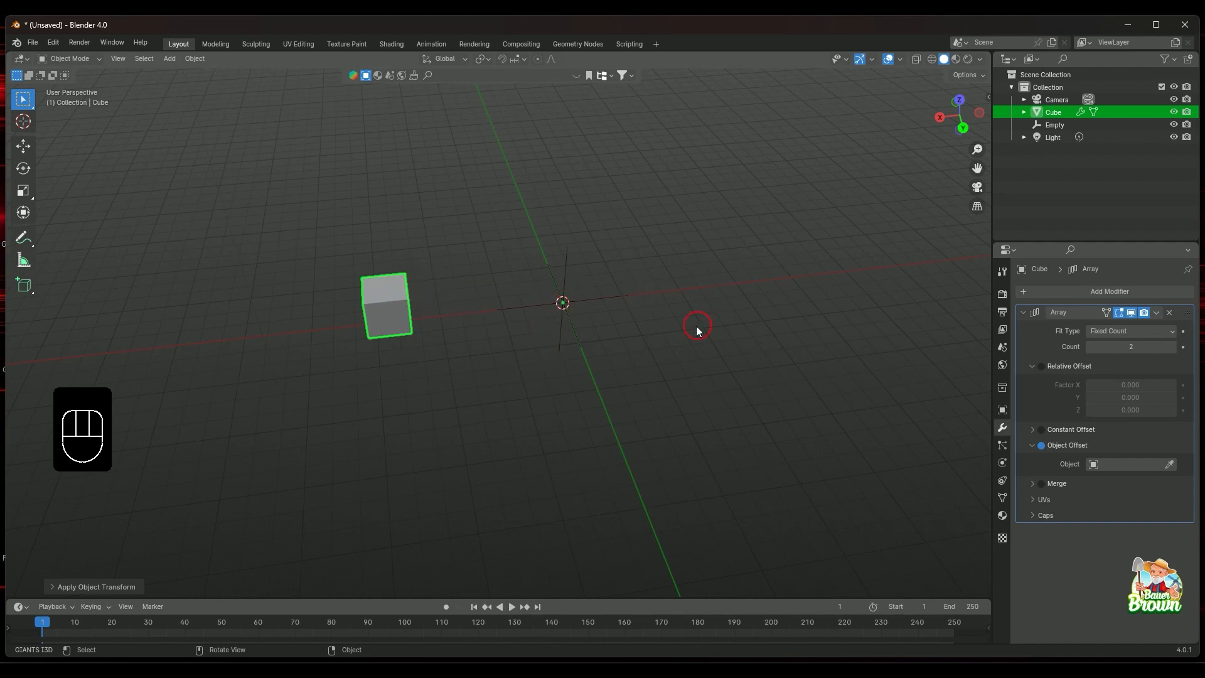
middle_drag(573, 383, 549, 392)
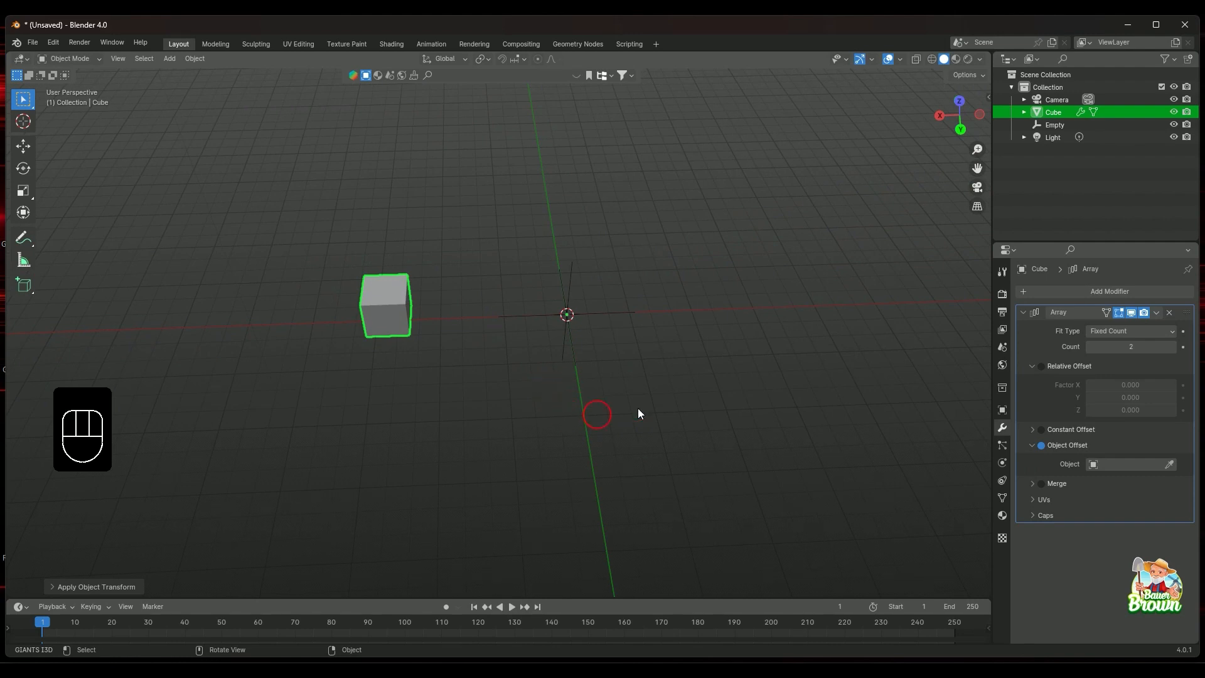
click(1172, 347)
click(1172, 347)
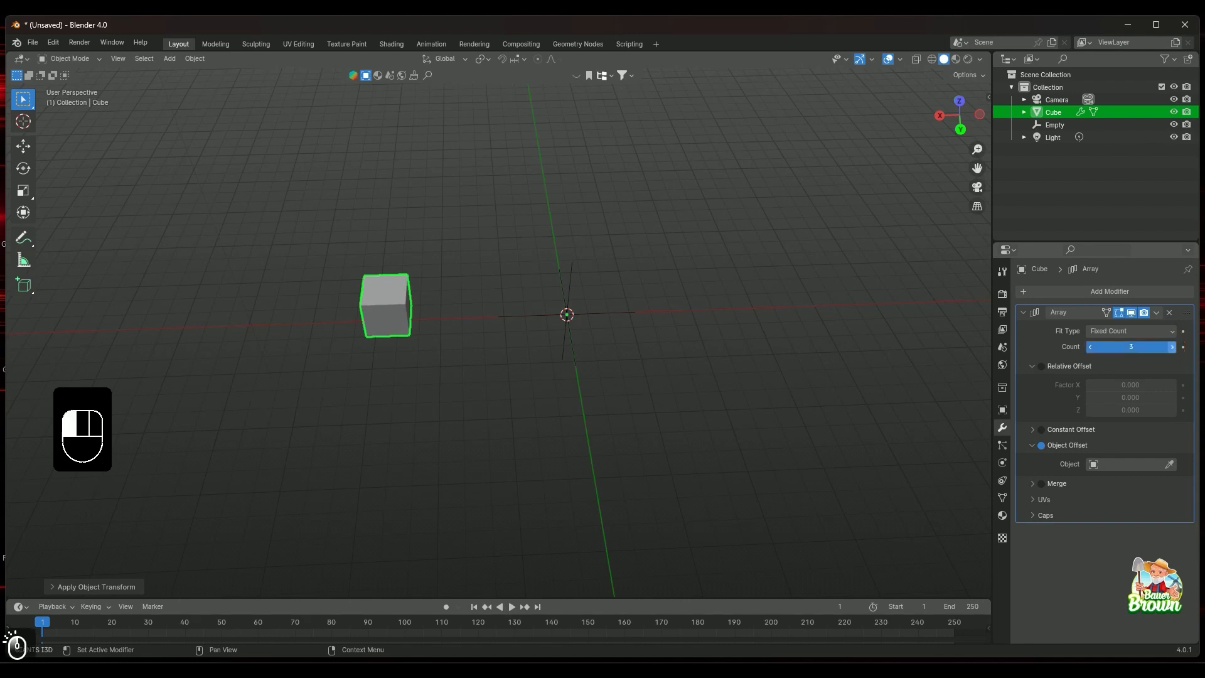
click(1172, 347)
click(1172, 347)
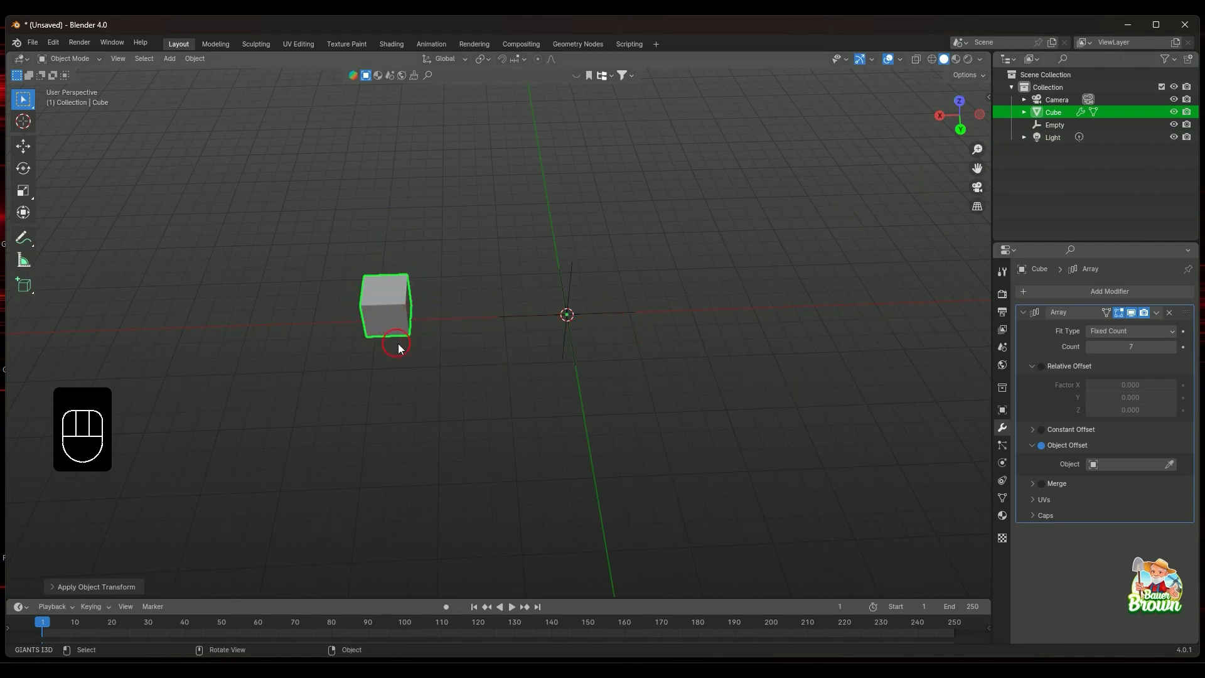
Assign the Empty as the Array modifier's offset object
middle_drag(501, 396, 502, 383)
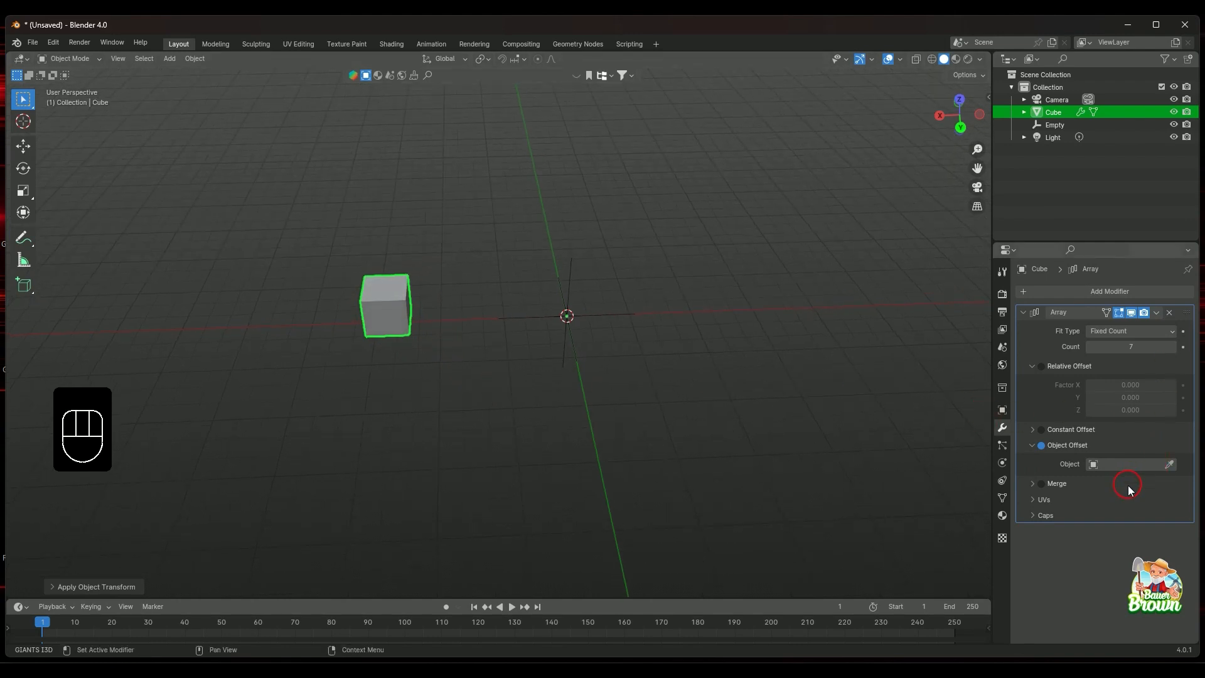
click(1120, 464)
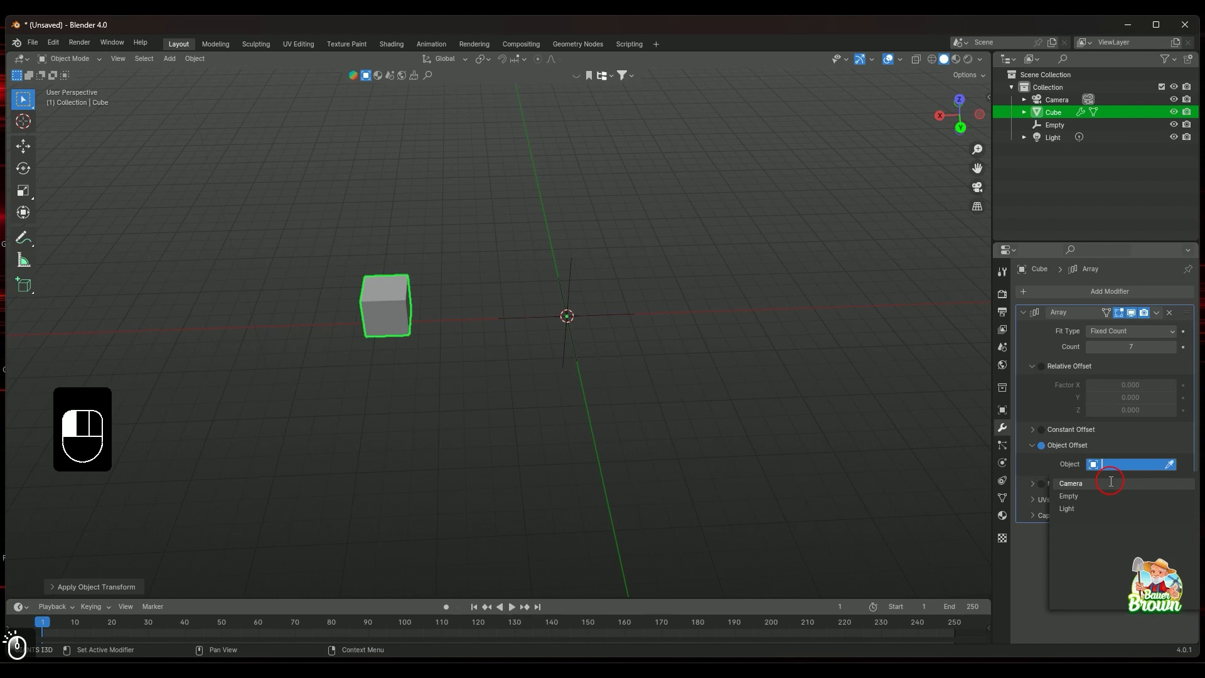
click(1066, 493)
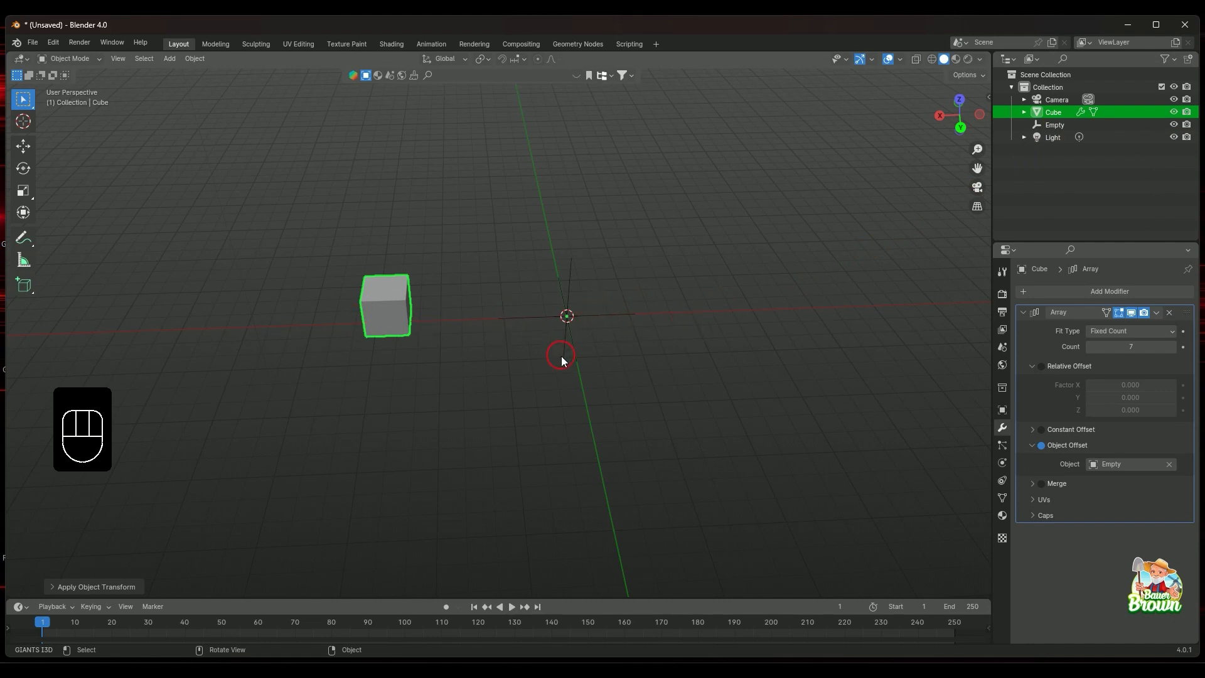
Rotate the cube about the global Z axis until its seven array copies form a ring around the Empty
middle_drag(562, 360, 570, 311)
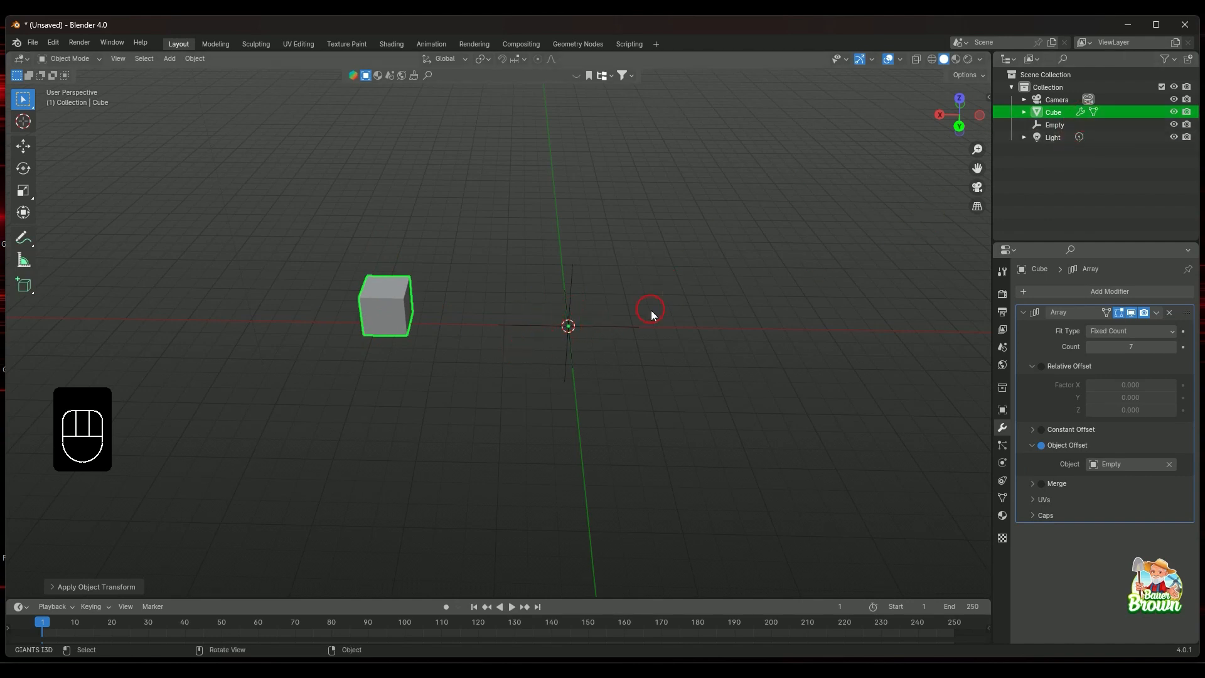
key(r)
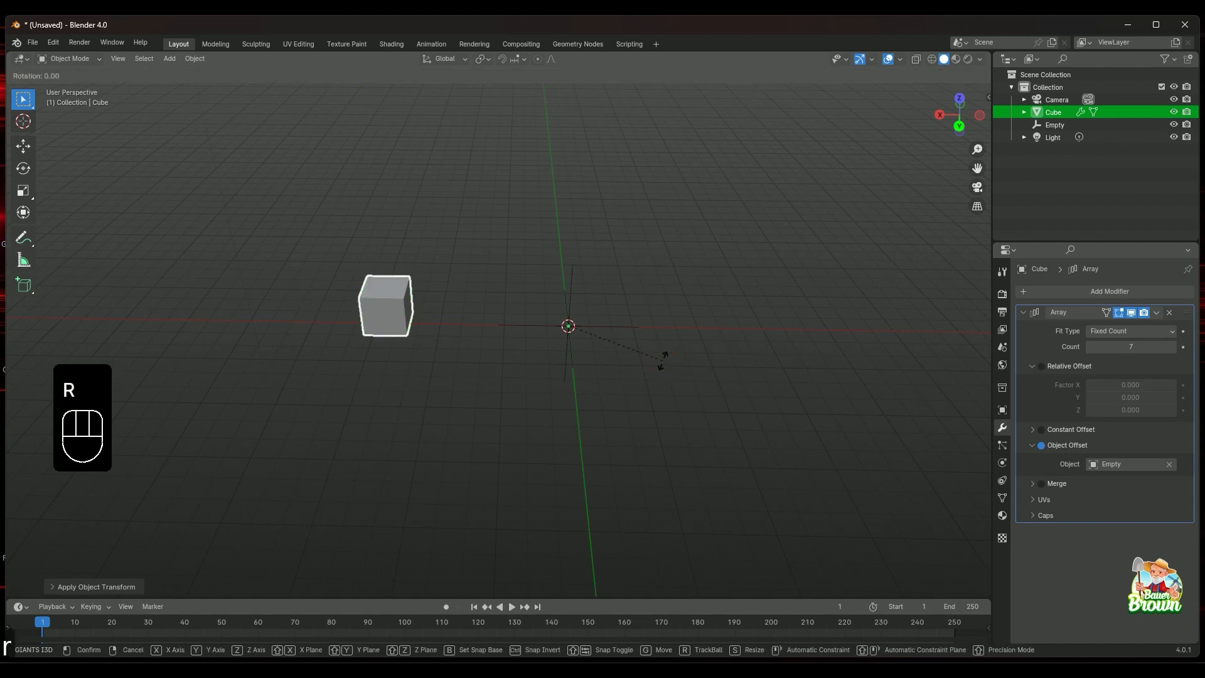
key(z)
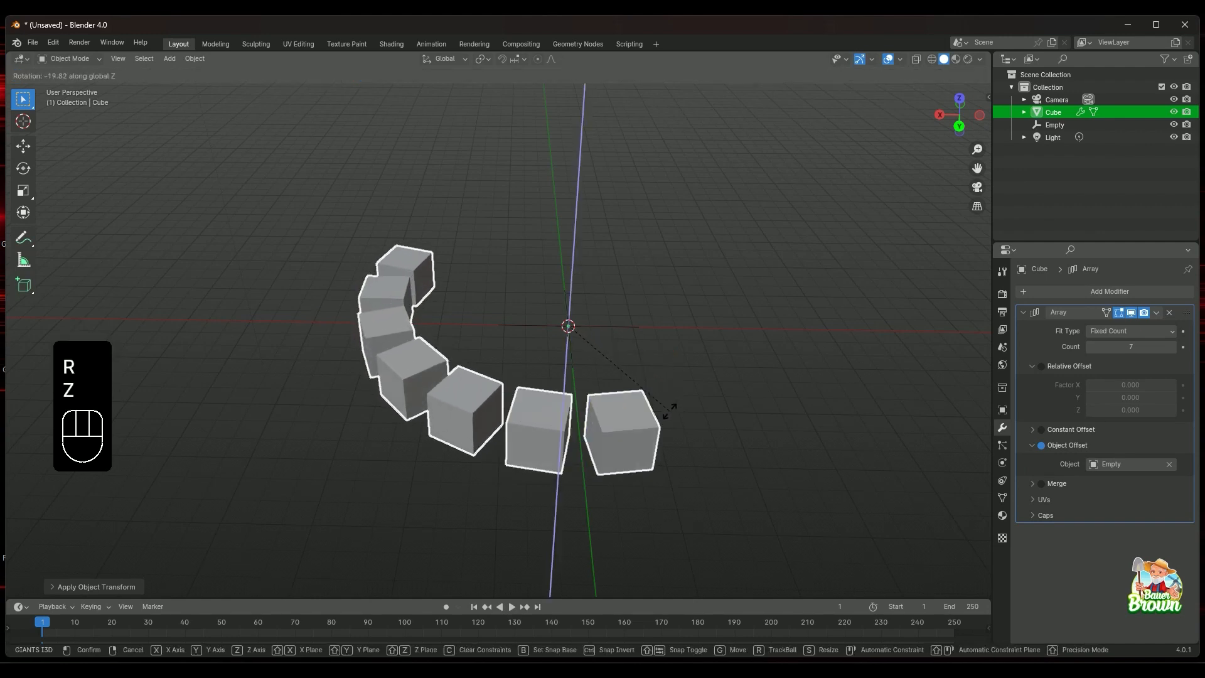
click(618, 497)
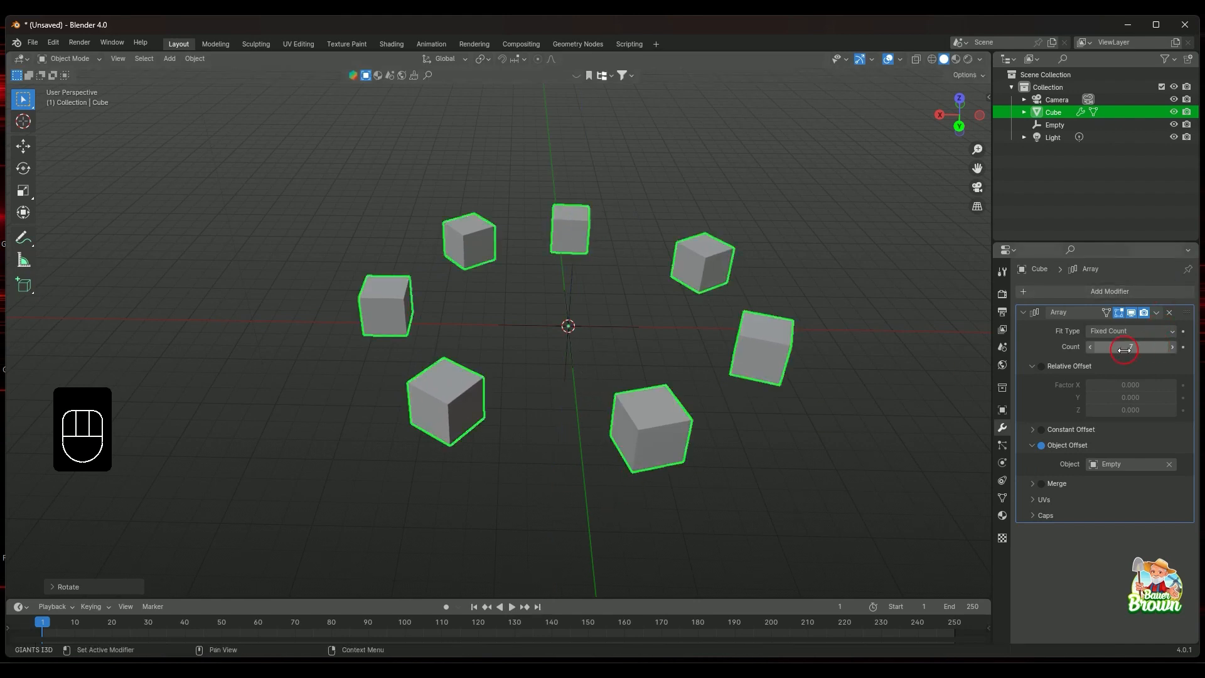
Inspect the ring of copies, switching the modifier's Object Offset off and back on to compare
middle_drag(823, 371, 821, 450)
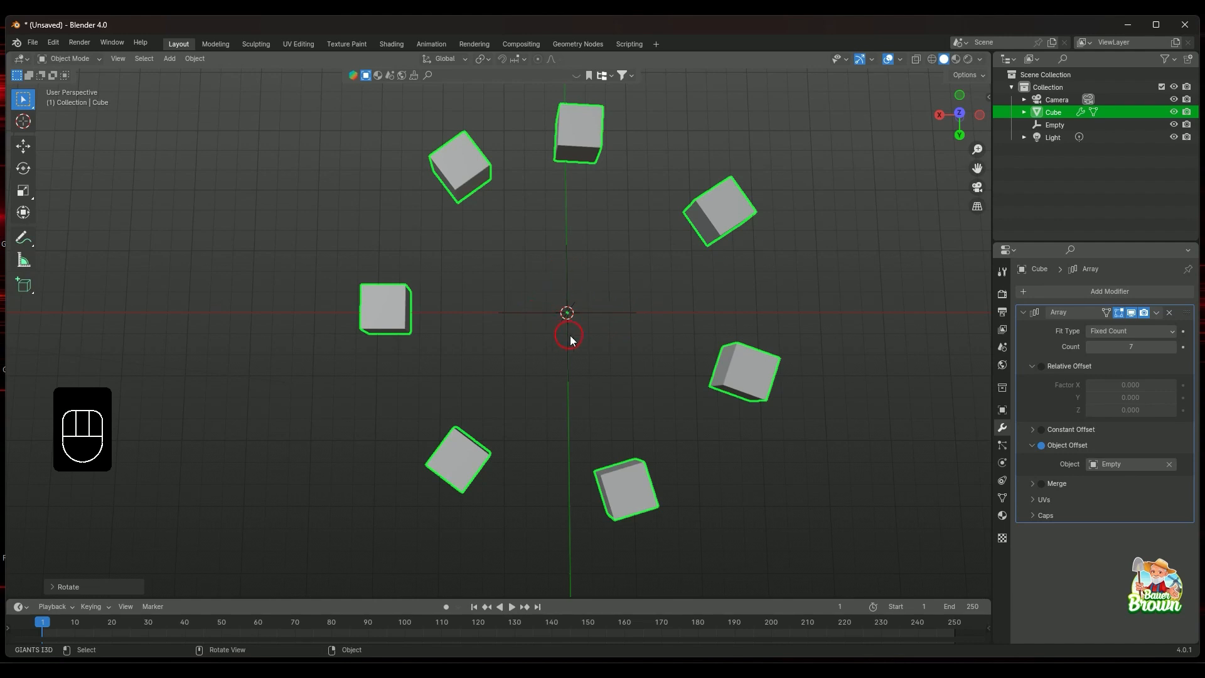
middle_drag(570, 335, 613, 368)
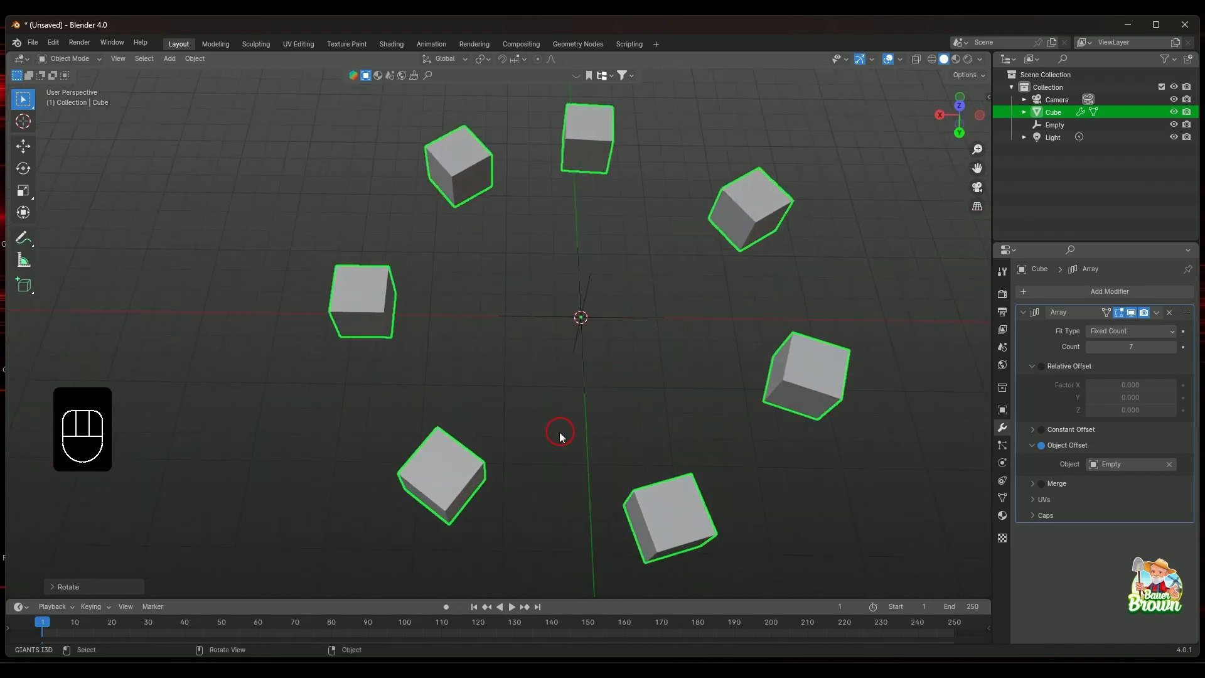
middle_drag(514, 377, 662, 375)
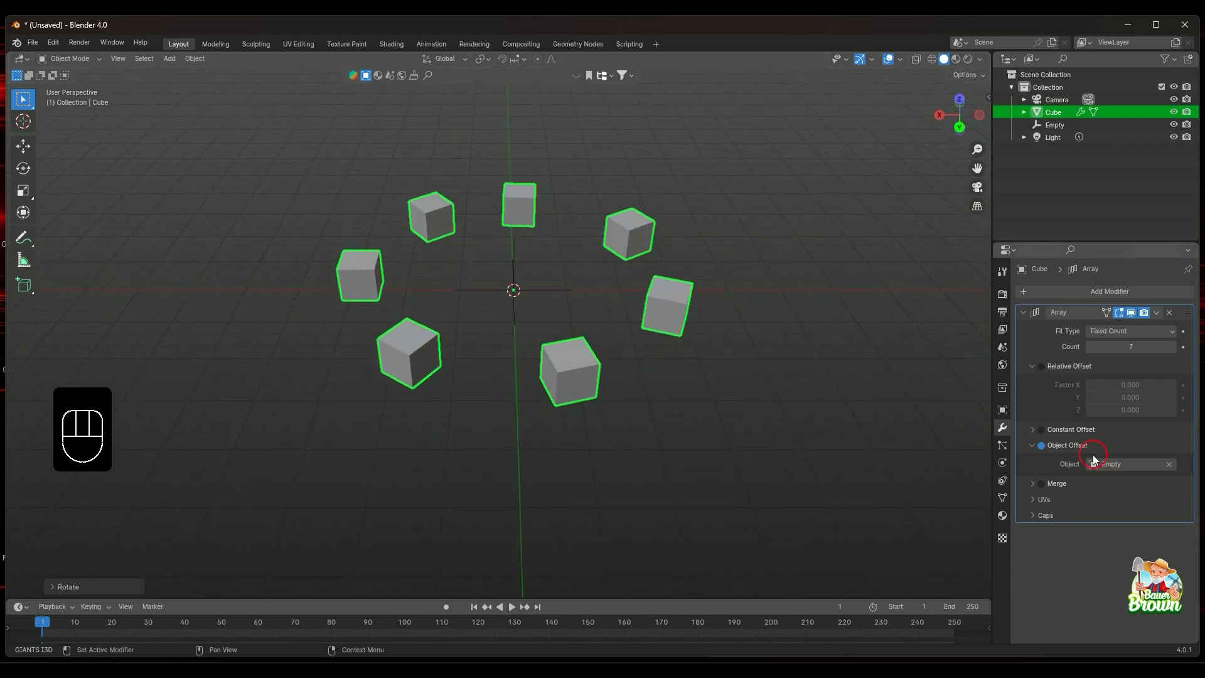
click(1070, 450)
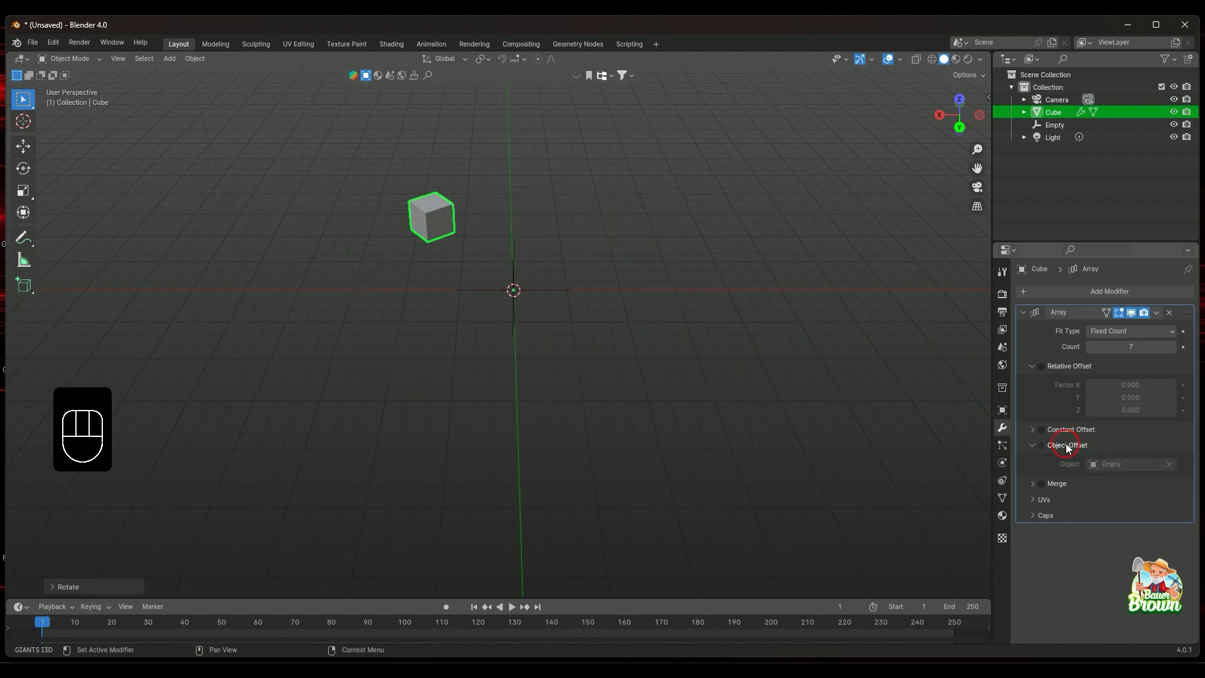
click(1051, 446)
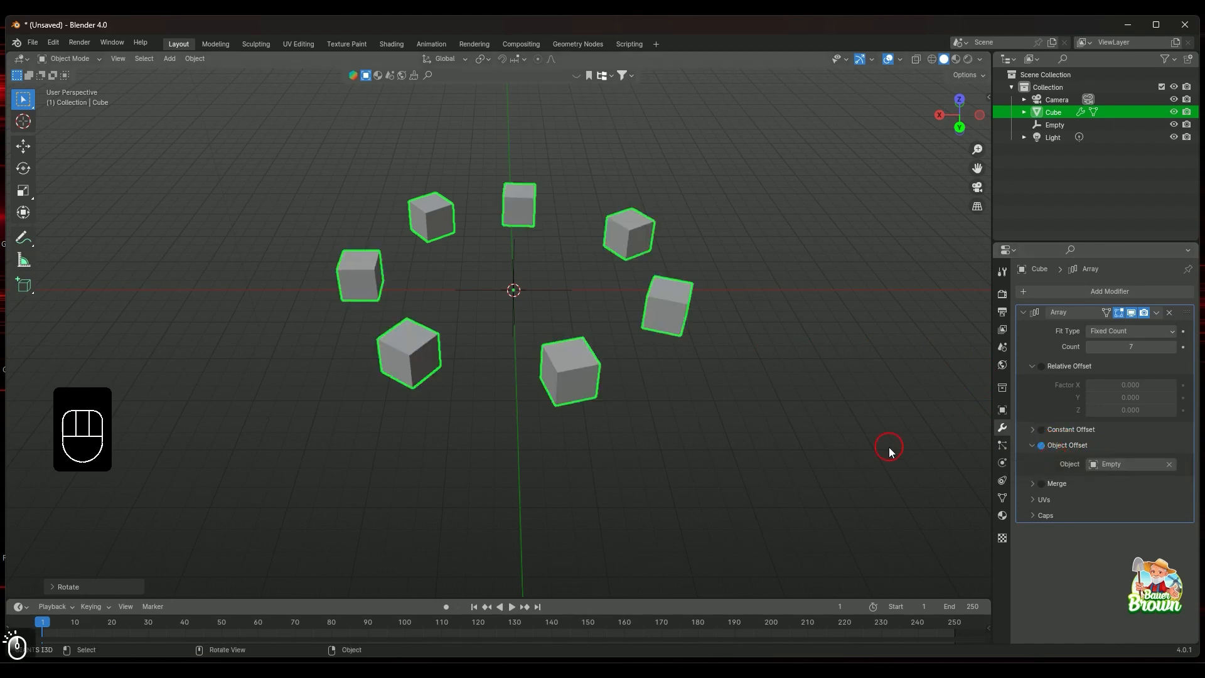
Switch the cube to face editing and select the top face of the original cube
click(1061, 119)
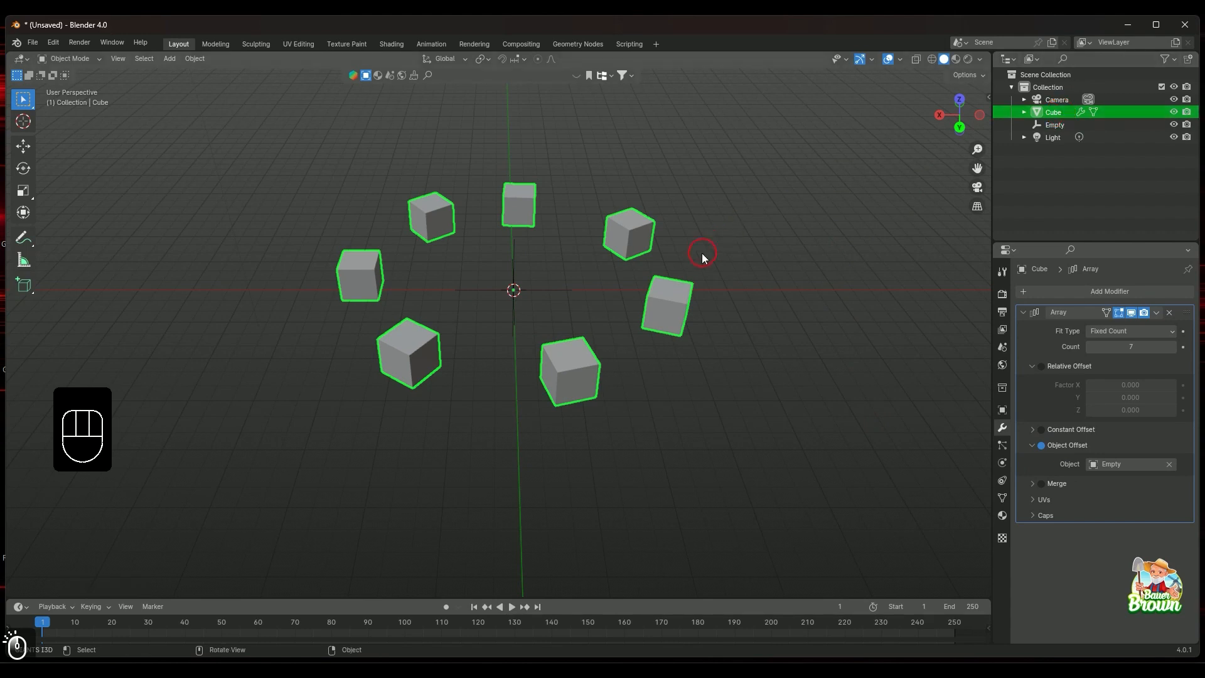
key(Tab)
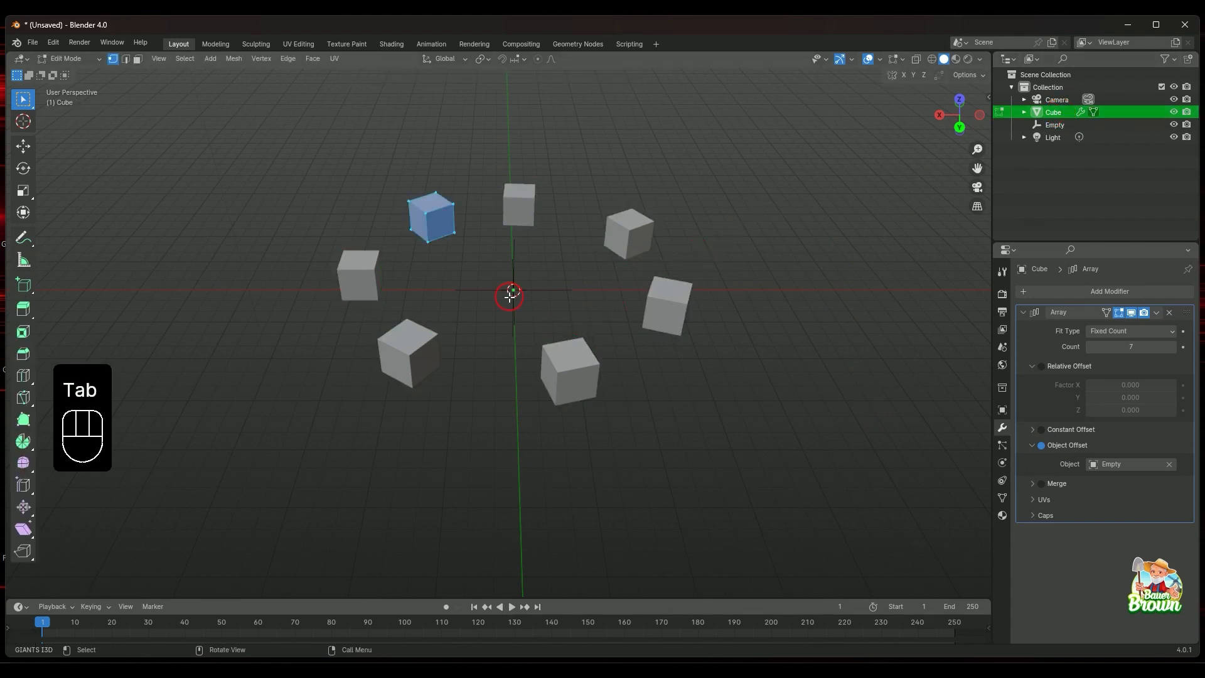
key(3)
click(427, 201)
middle_drag(427, 201, 493, 307)
scroll(694, 451, up, 5)
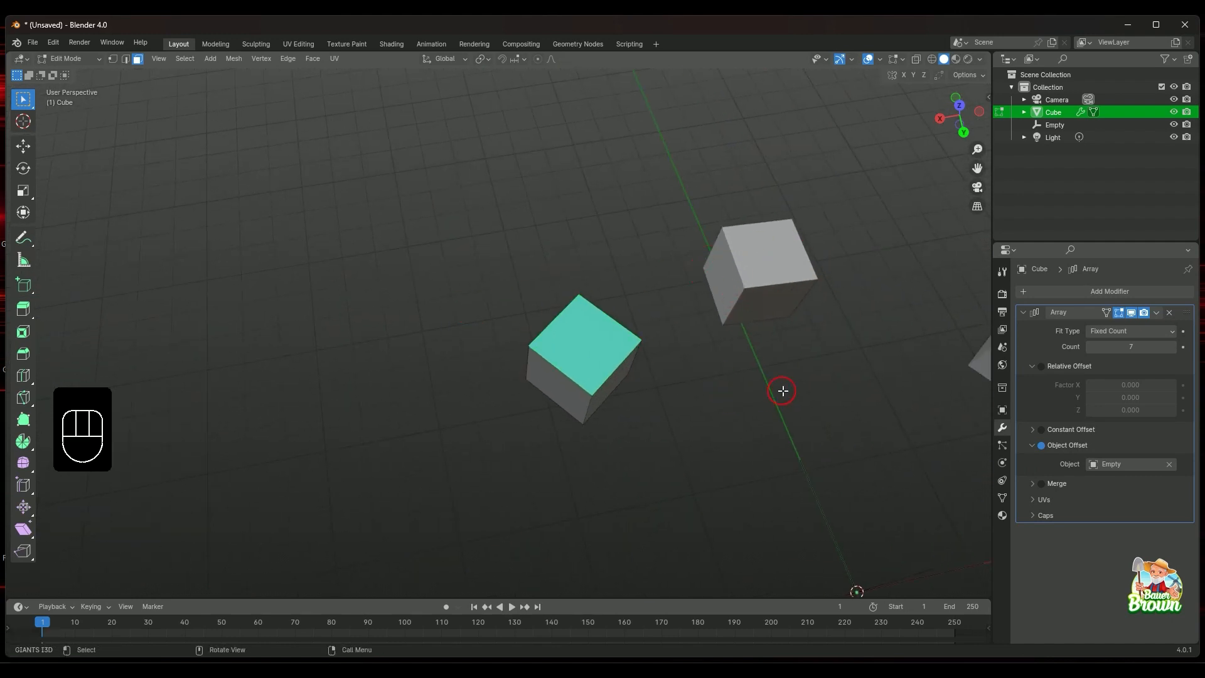
middle_drag(782, 390, 866, 368)
click(894, 407)
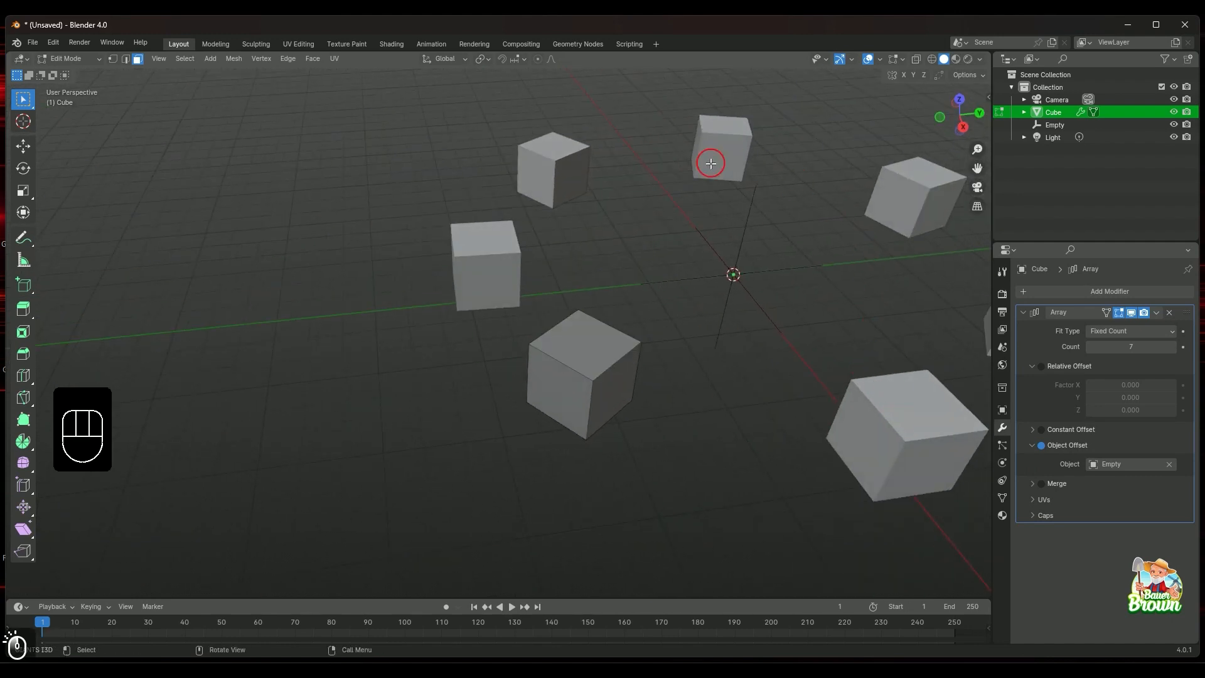
click(592, 352)
middle_drag(624, 384, 615, 389)
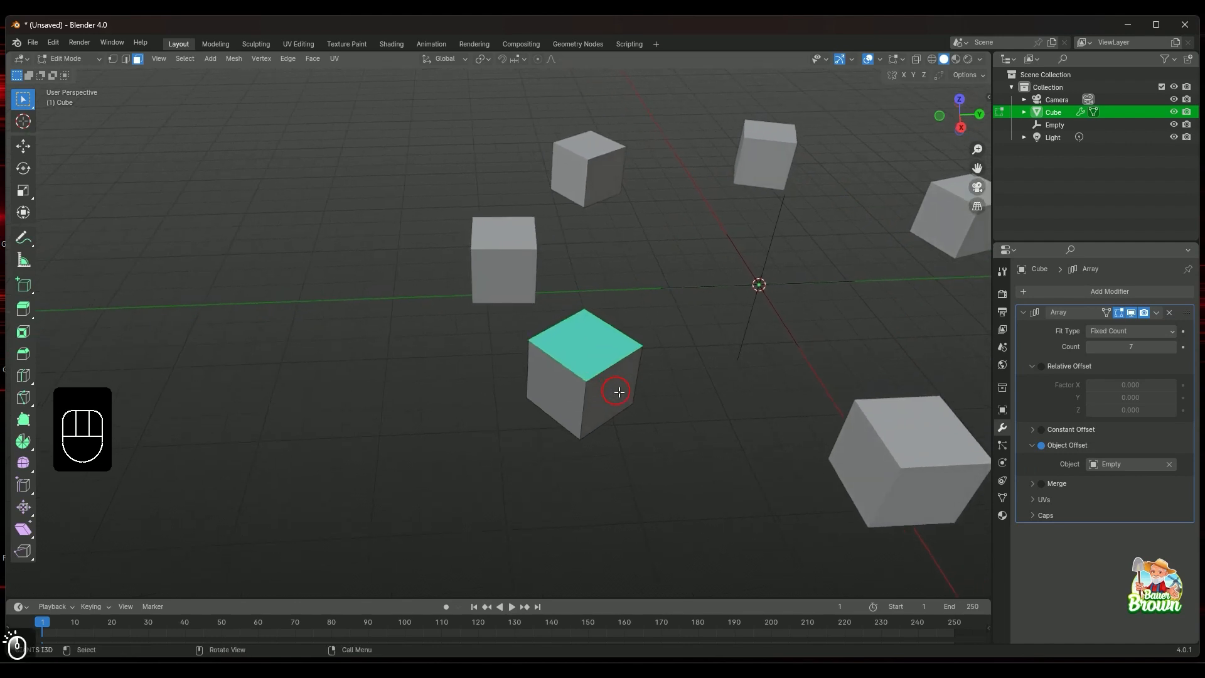
Inset the selected top face and extrude the inner face upward about 2.68 ft
key(i)
click(708, 302)
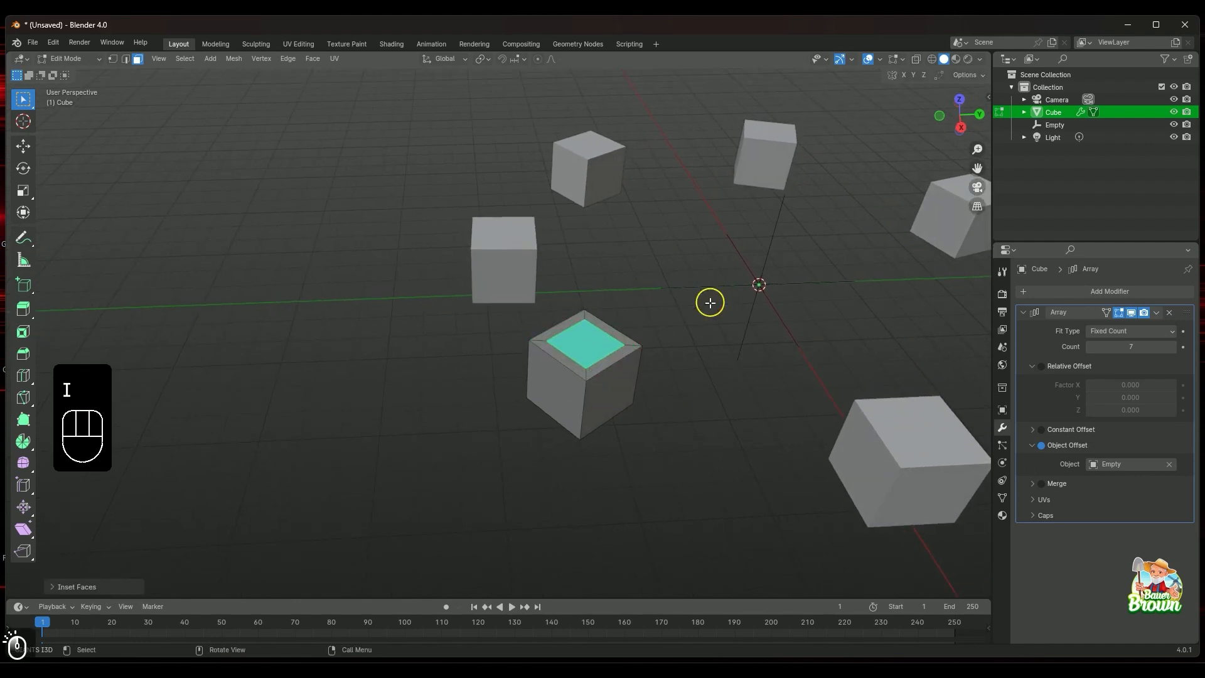
key(e)
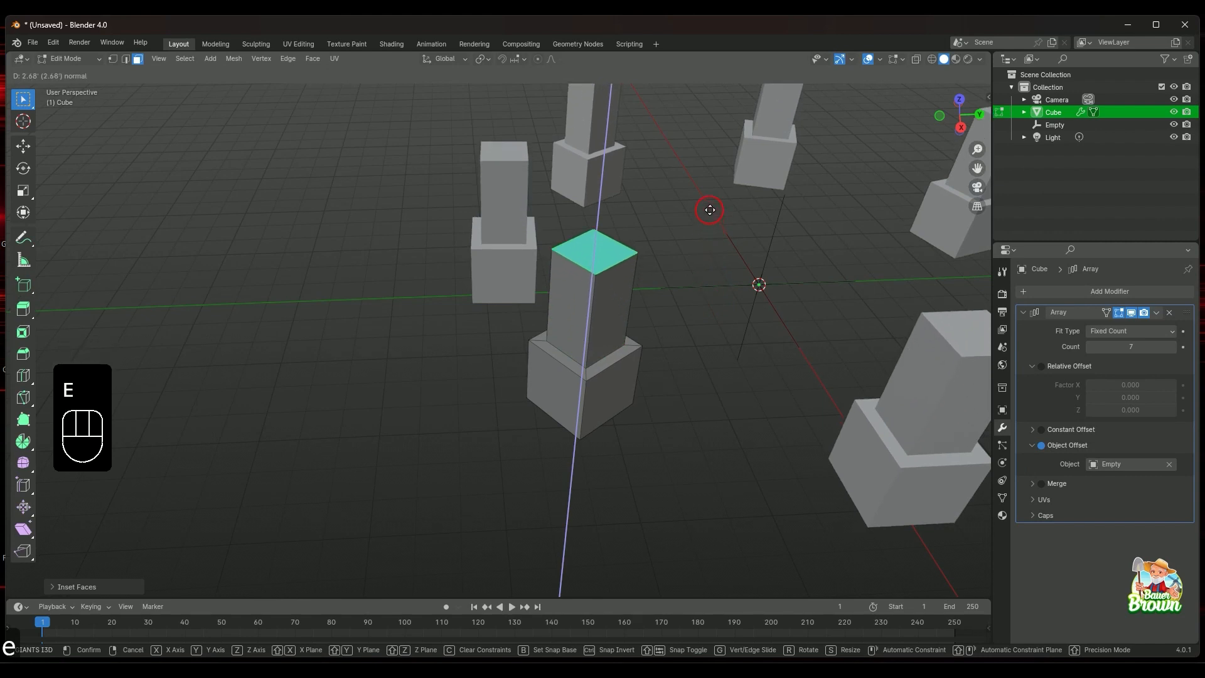
click(710, 209)
Examine from several sides how the extruded shape repeats on every copy in the ring
middle_drag(750, 347, 780, 341)
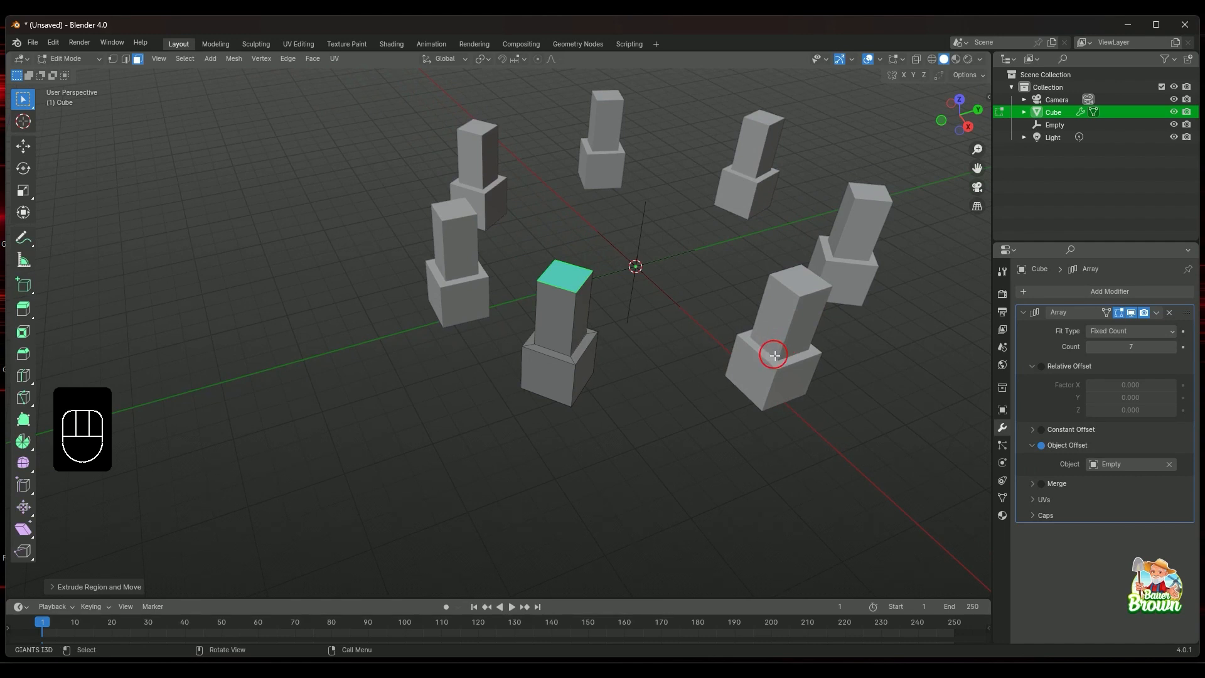
shift+middle_drag(763, 398, 630, 403)
scroll(570, 417, up, 3)
scroll(529, 444, up, 2)
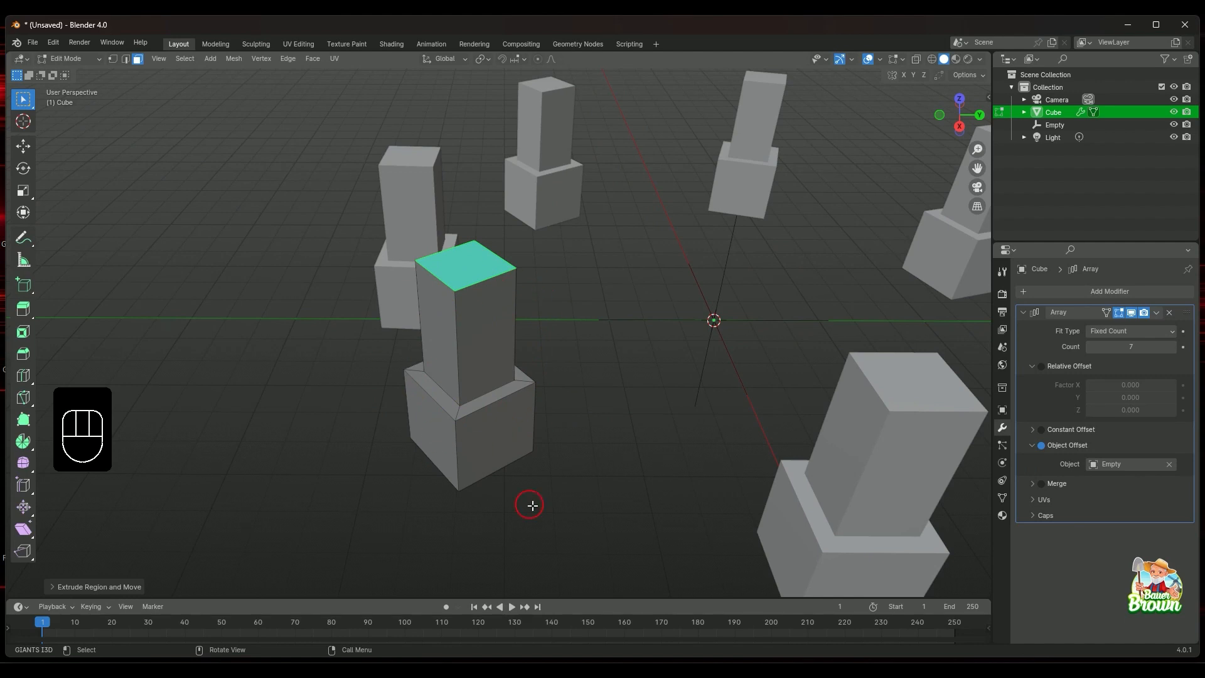
middle_drag(473, 264, 482, 356)
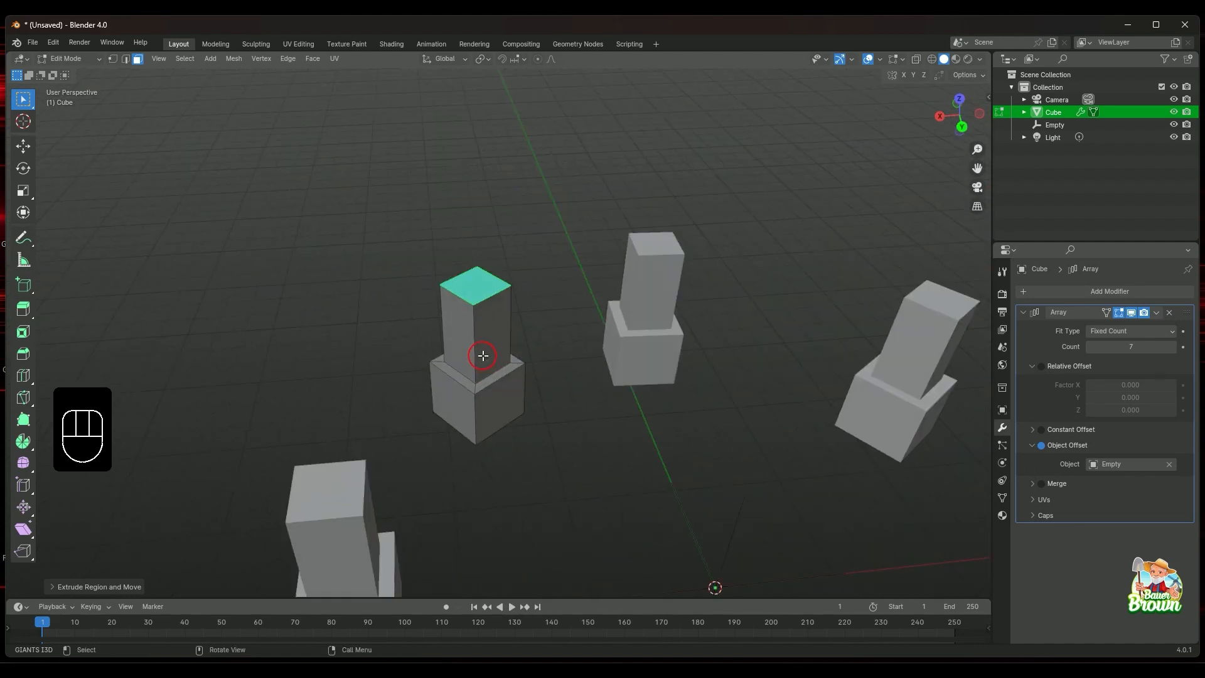
scroll(483, 356, down, 2)
middle_drag(529, 412, 627, 317)
scroll(510, 378, down, 3)
scroll(626, 376, up, 2)
shift+middle_drag(625, 394, 677, 282)
middle_drag(677, 350, 593, 373)
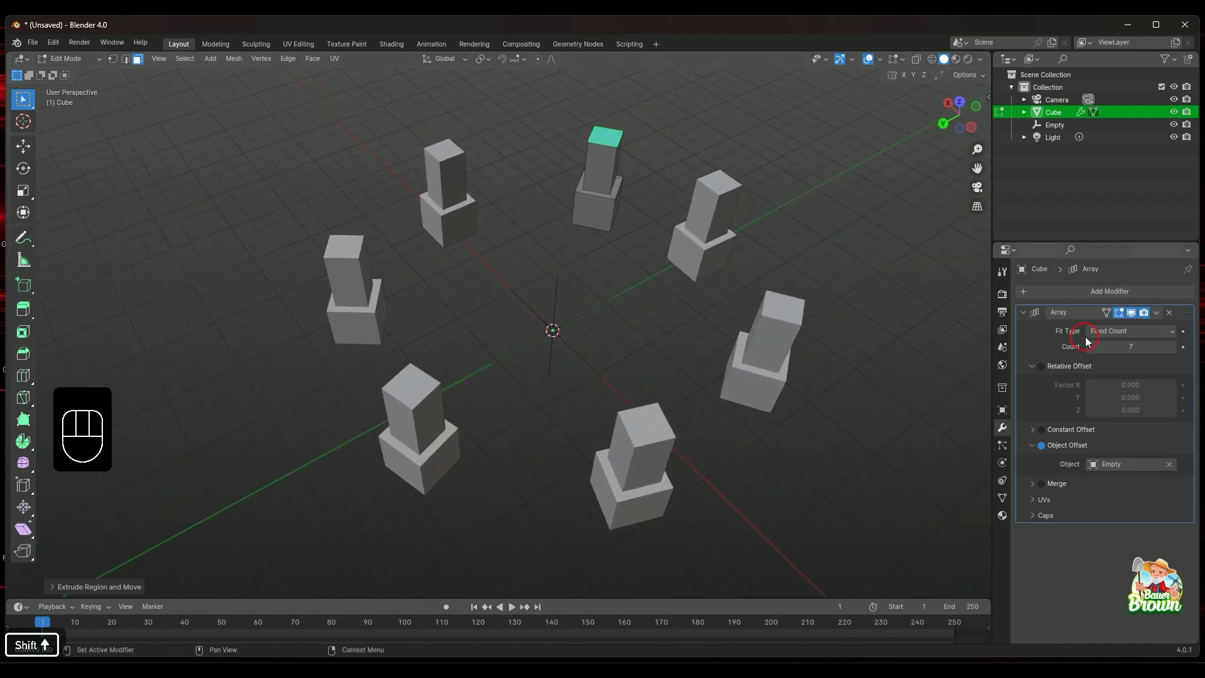
Return the cube to Object Mode and apply its Array modifier
click(1157, 313)
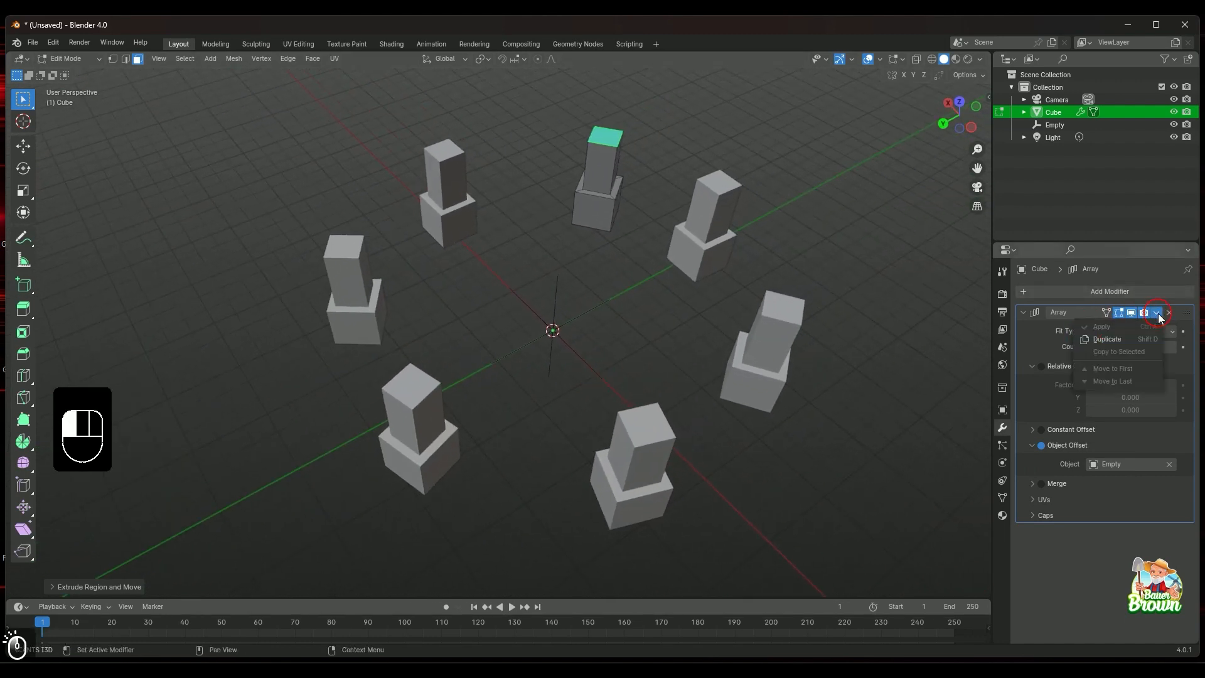
key(Tab)
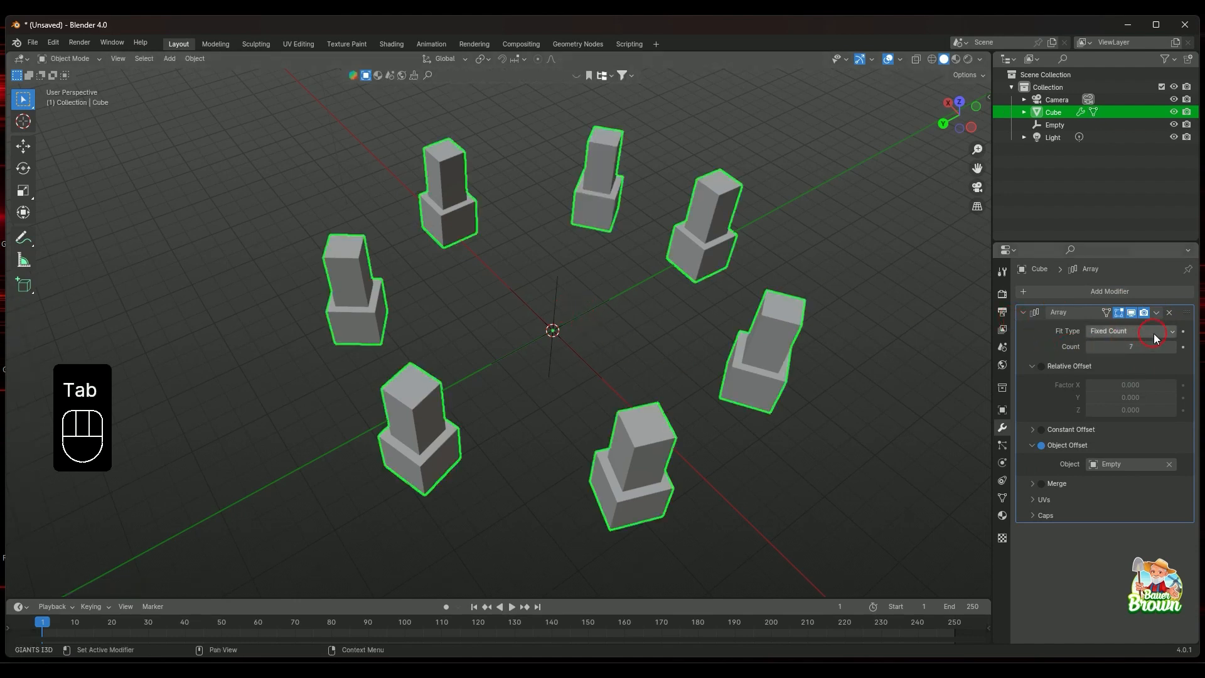
key(ctrl+a)
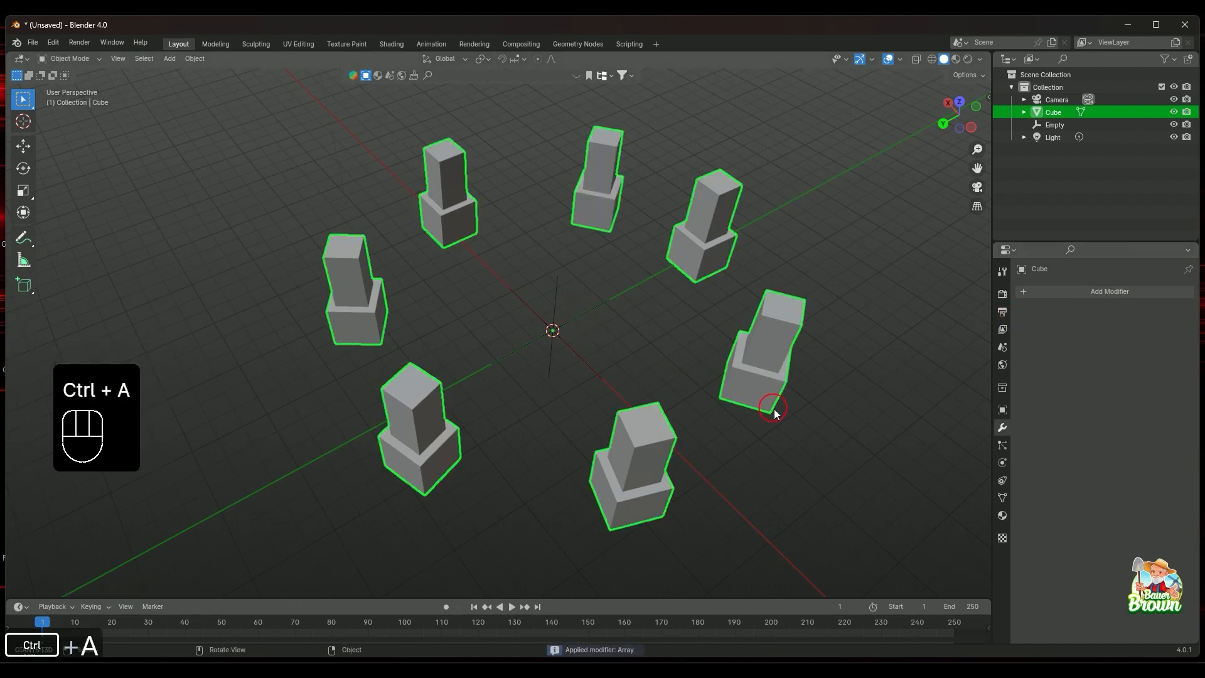
Enter Edit Mode and select single faces on the different copies to check that each is editable geometry
middle_drag(774, 409, 853, 374)
click(854, 375)
click(695, 384)
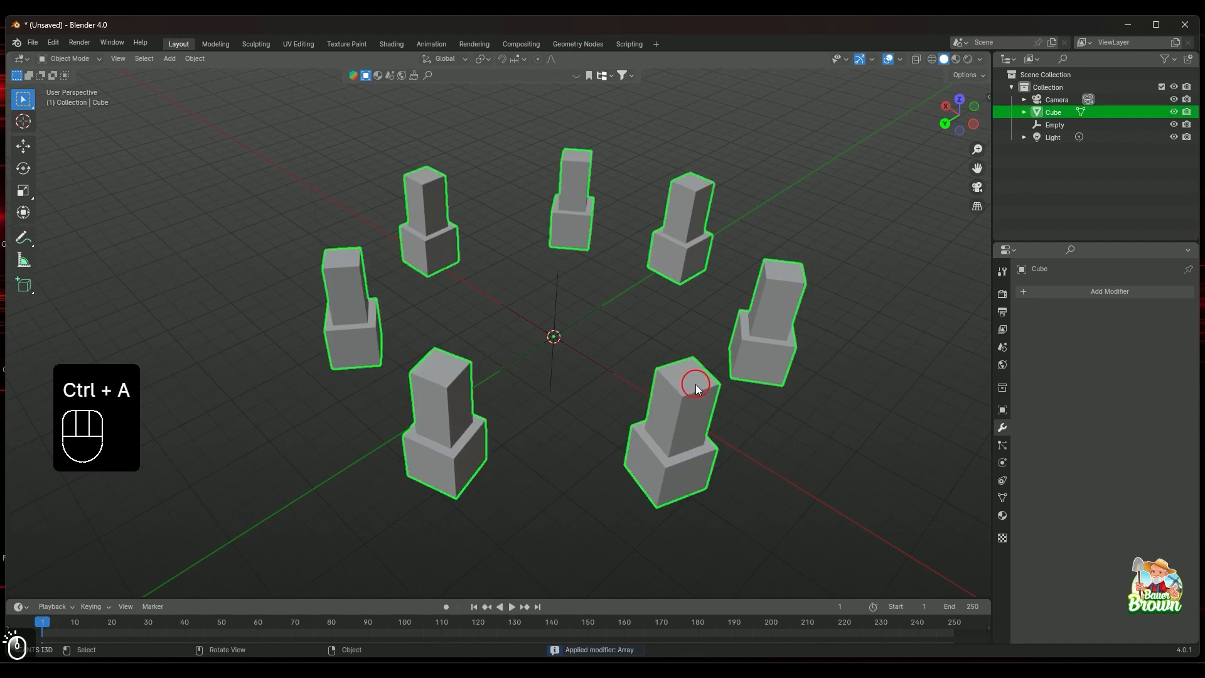
key(Tab)
click(658, 402)
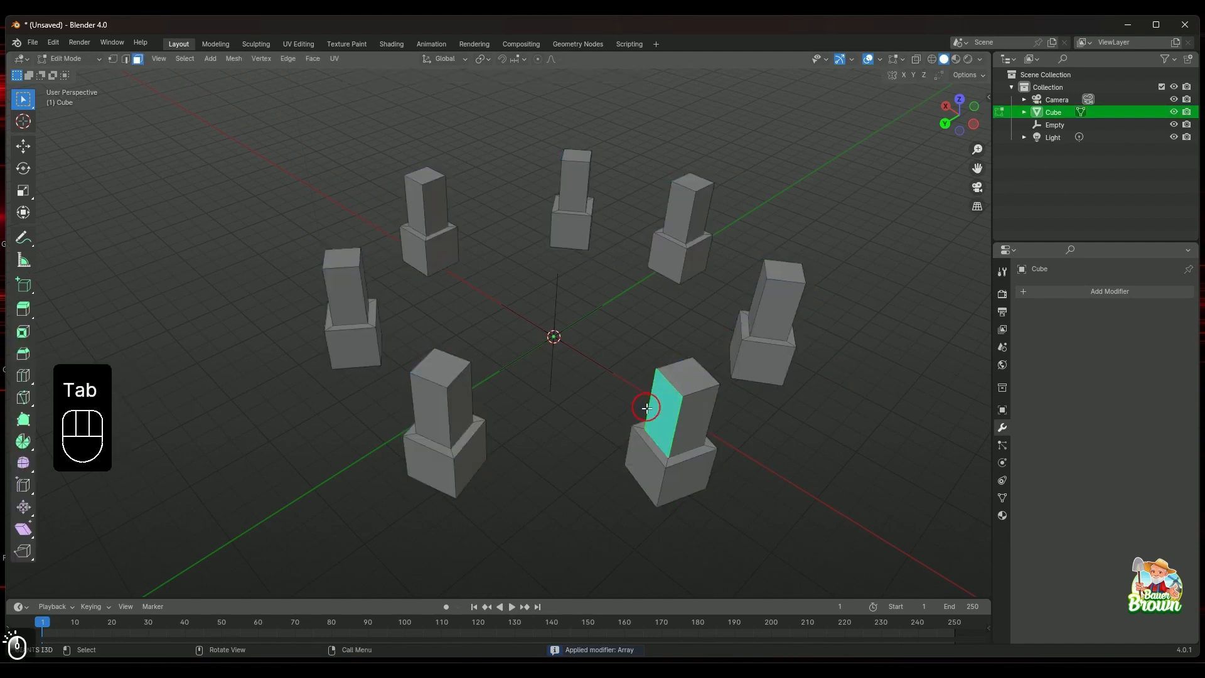
click(432, 408)
click(357, 303)
click(417, 210)
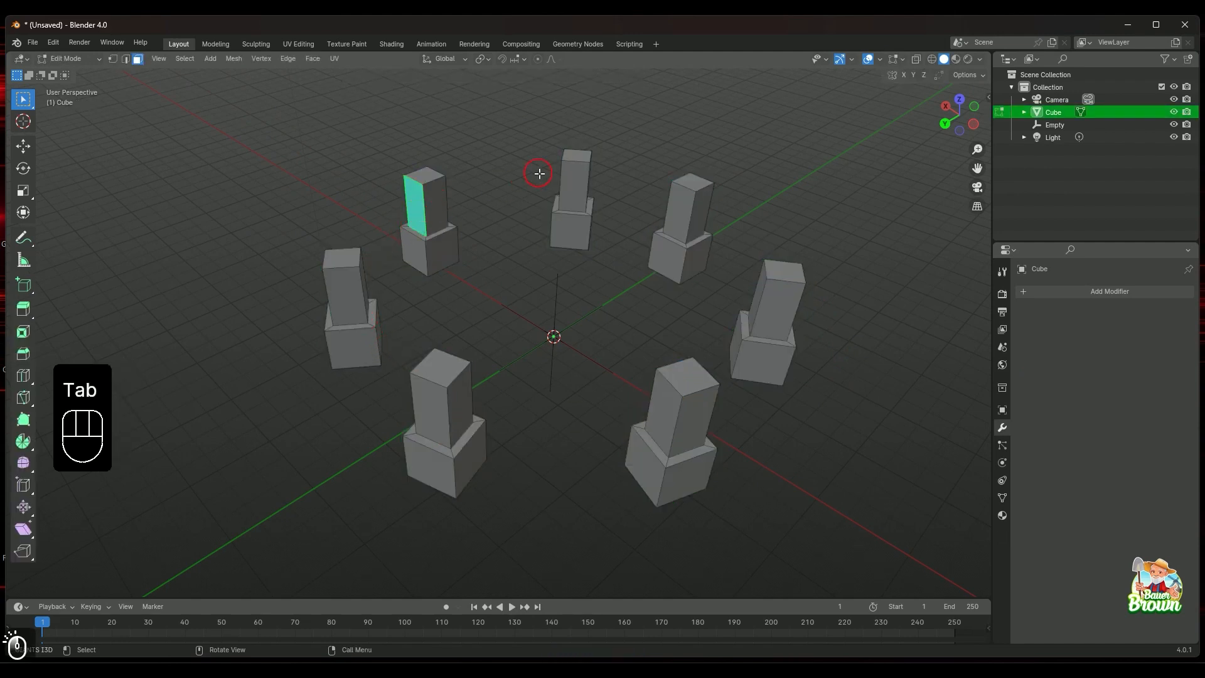
click(573, 184)
click(677, 229)
middle_drag(490, 321, 661, 302)
click(680, 263)
click(830, 384)
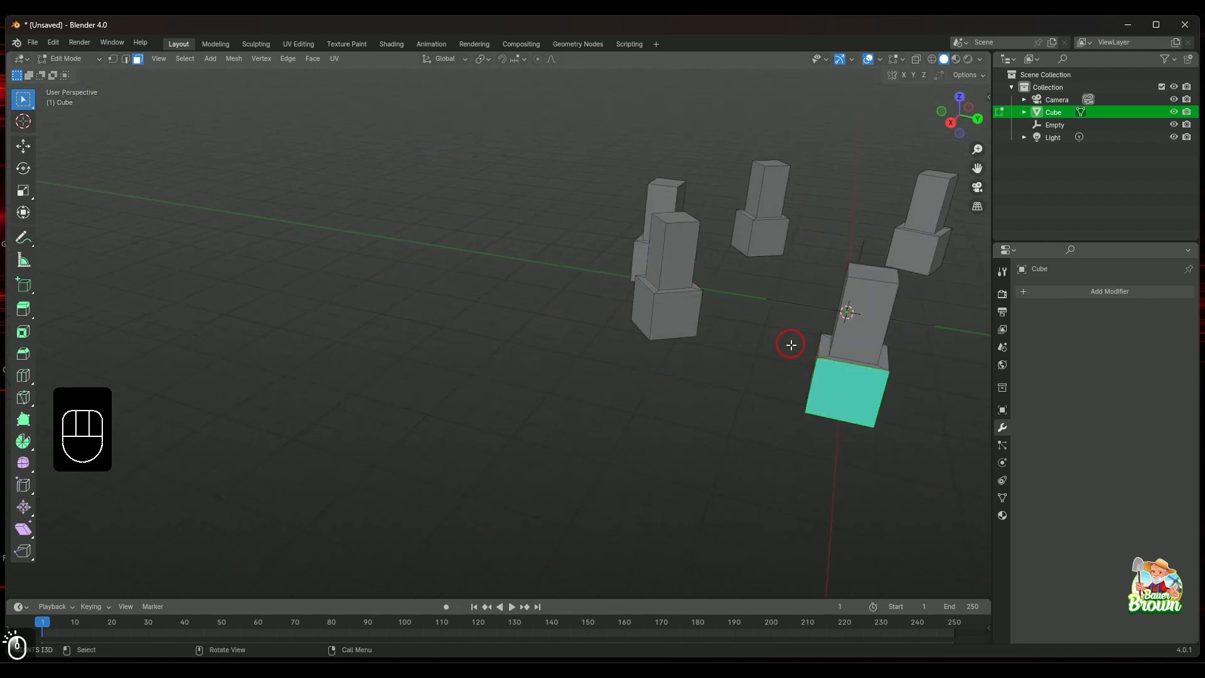
shift+middle_drag(766, 326, 658, 352)
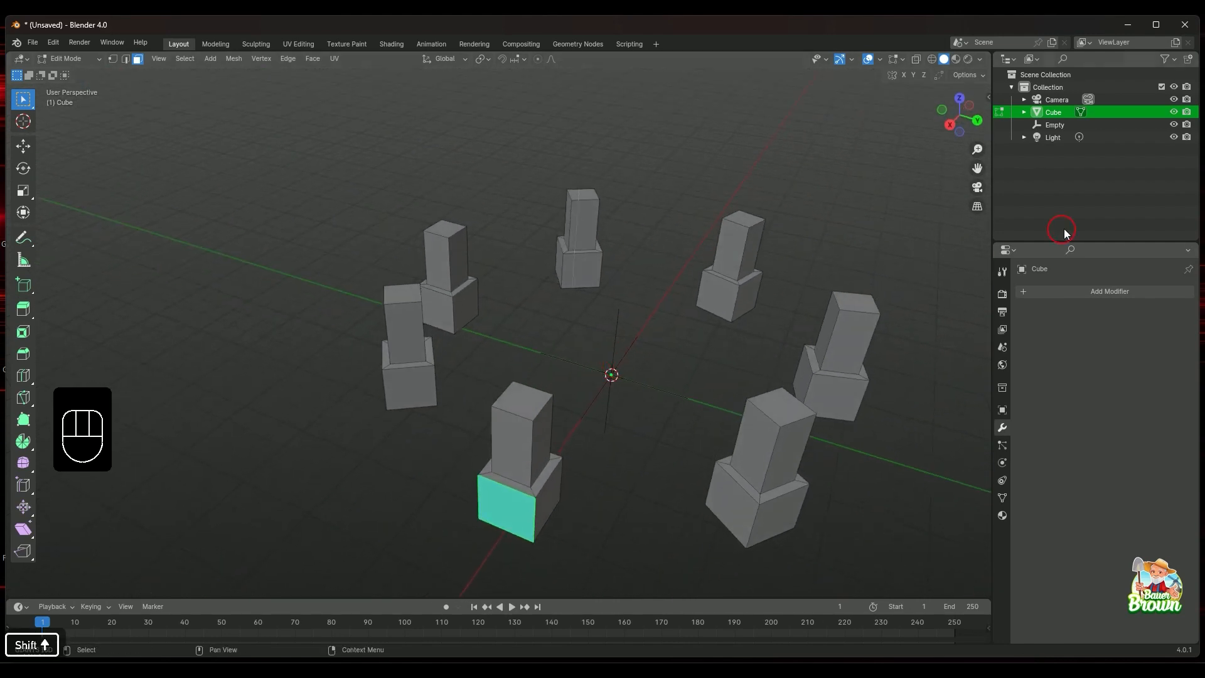
Toggle the Cube's viewport visibility off and on twice to check that all copies belong to it
click(1173, 112)
click(1173, 113)
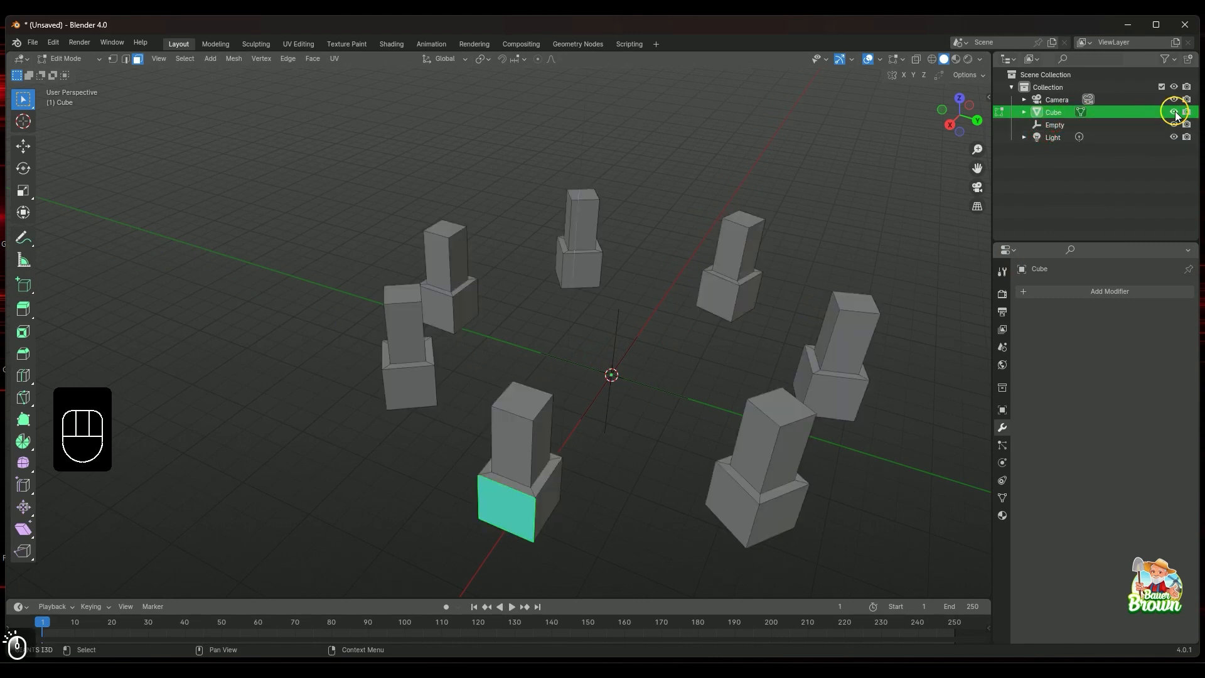
click(1174, 112)
click(1174, 112)
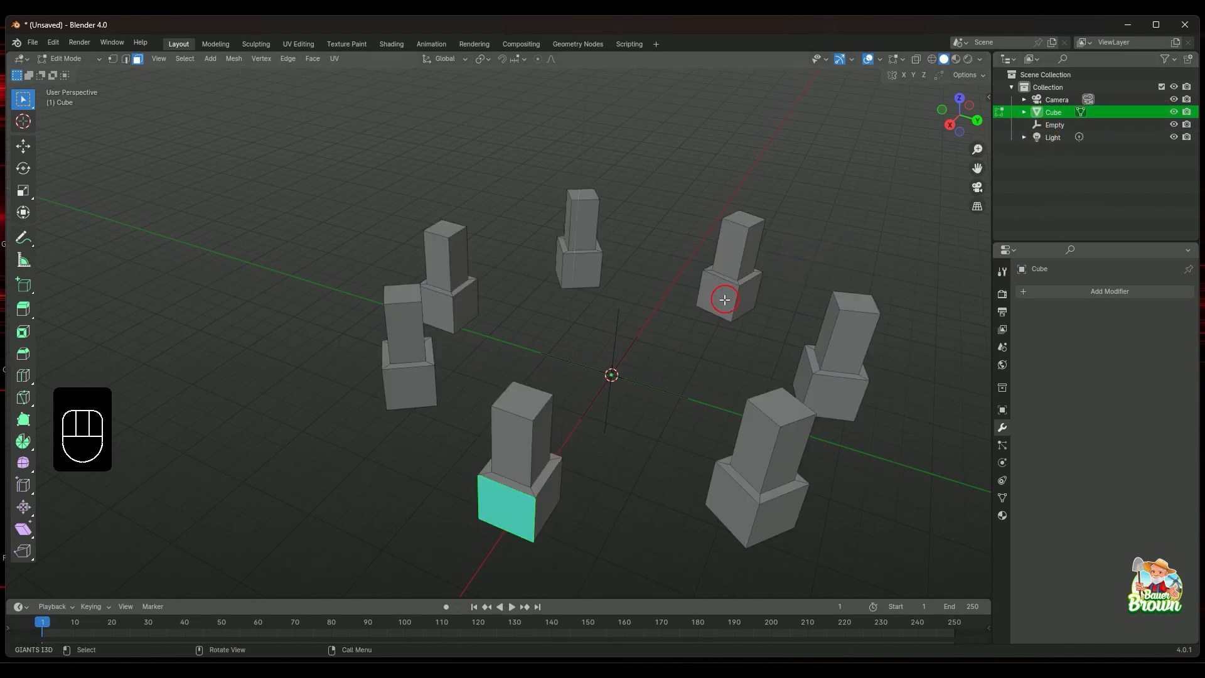
Box-select one whole copy at the back of the ring in wireframe, separate it into its own object, and restore solid shading
key(shift+z)
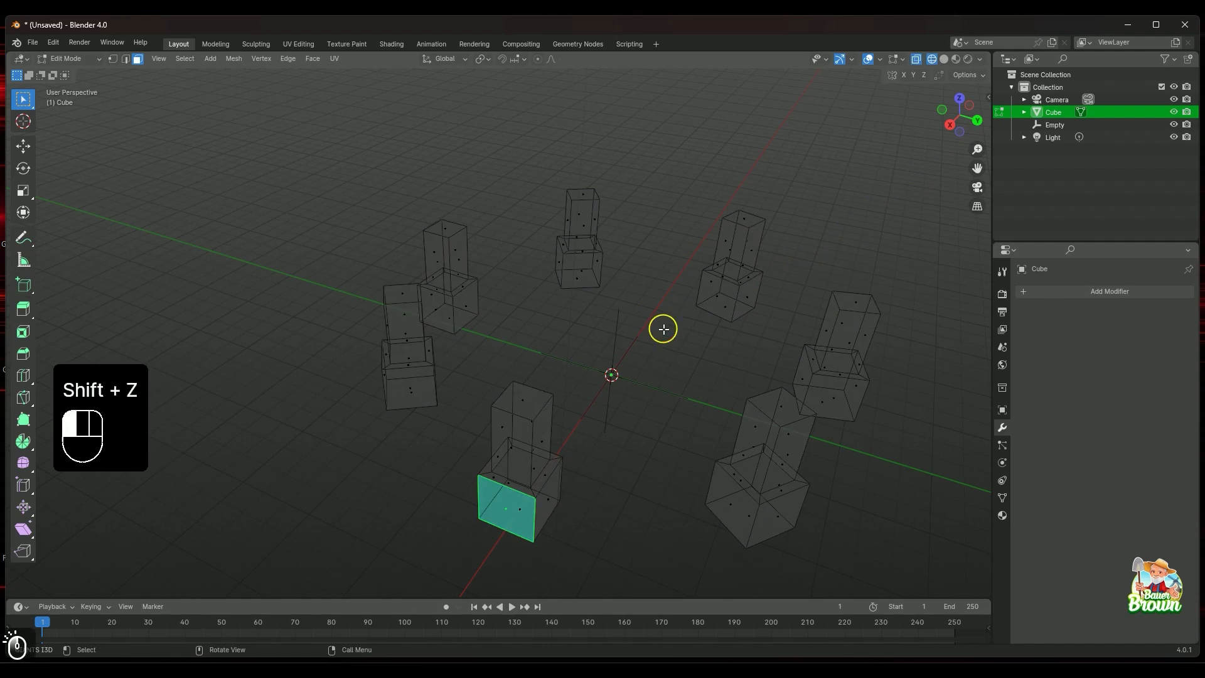
drag(662, 329, 814, 179)
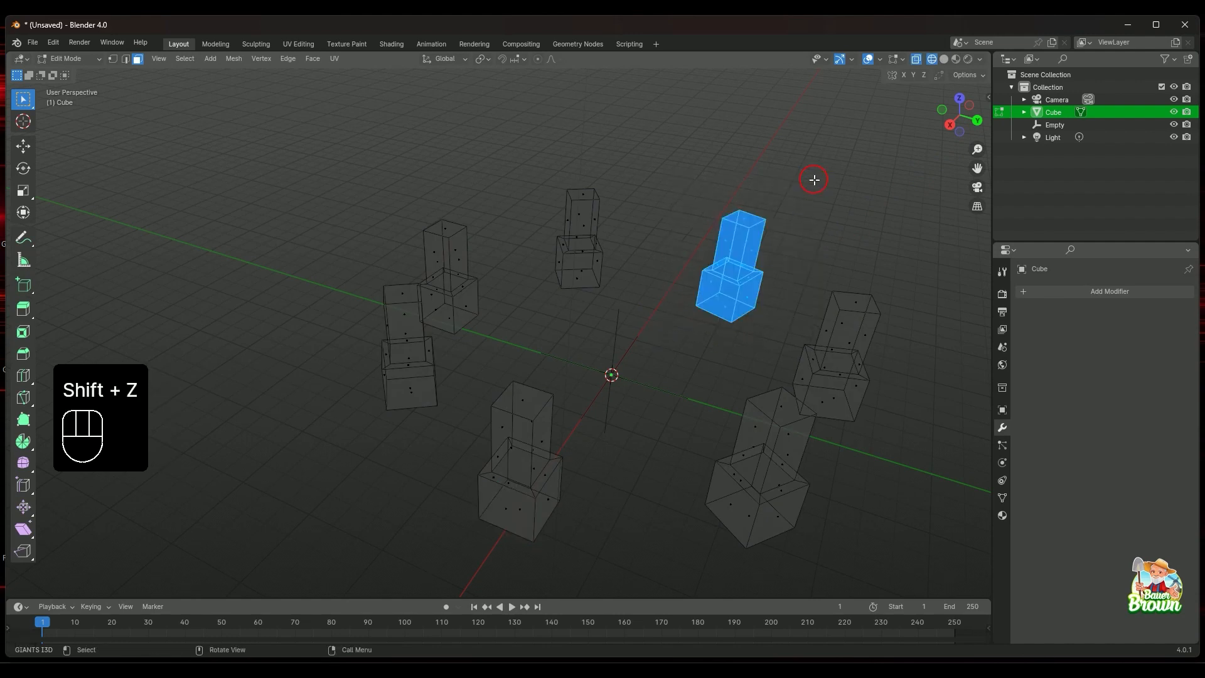
key(p)
key(s)
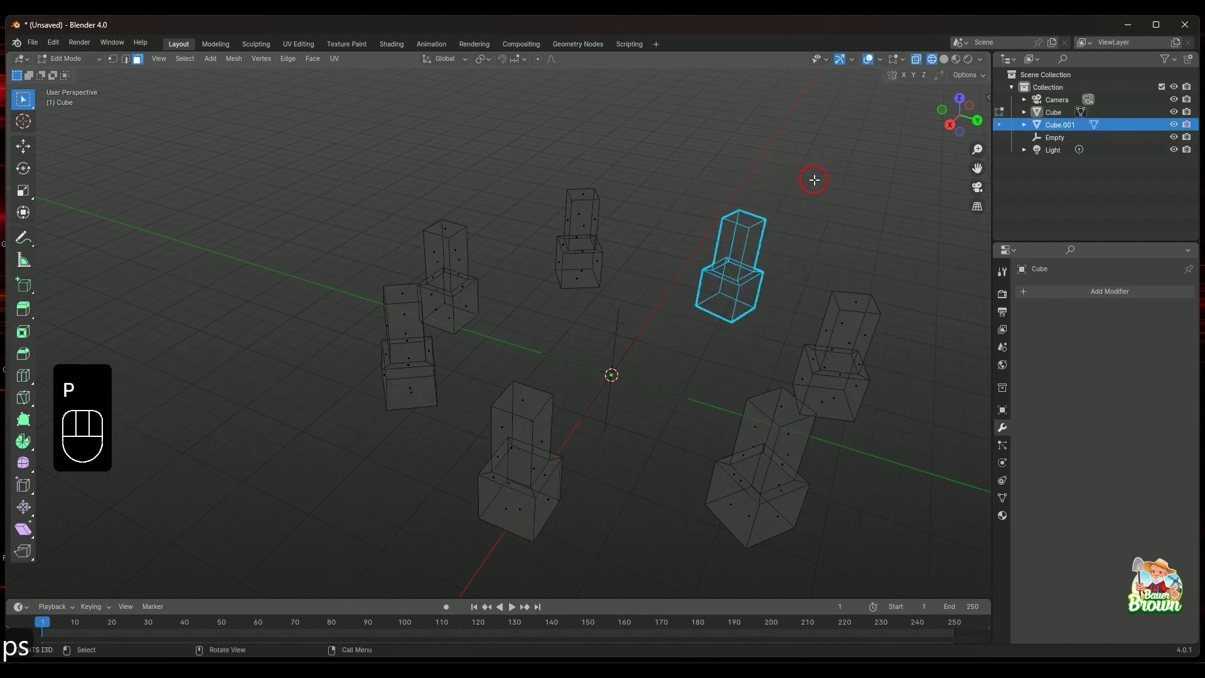
click(1062, 124)
scroll(767, 209, down, 1)
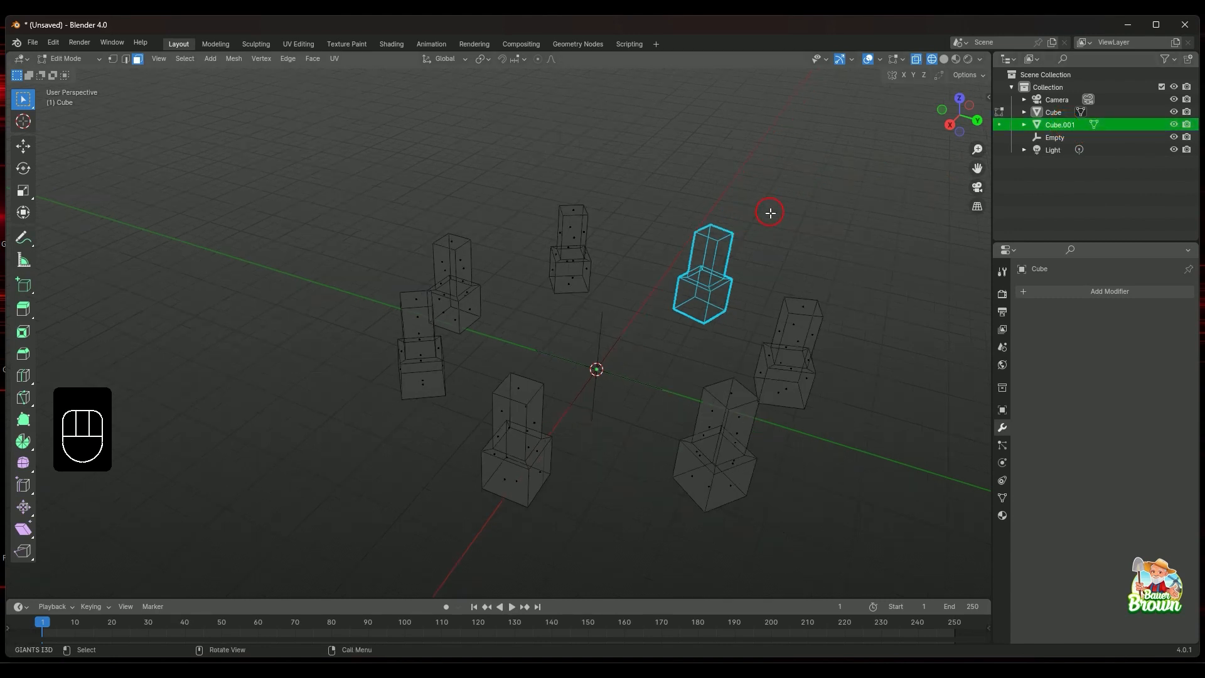
key(shift+z)
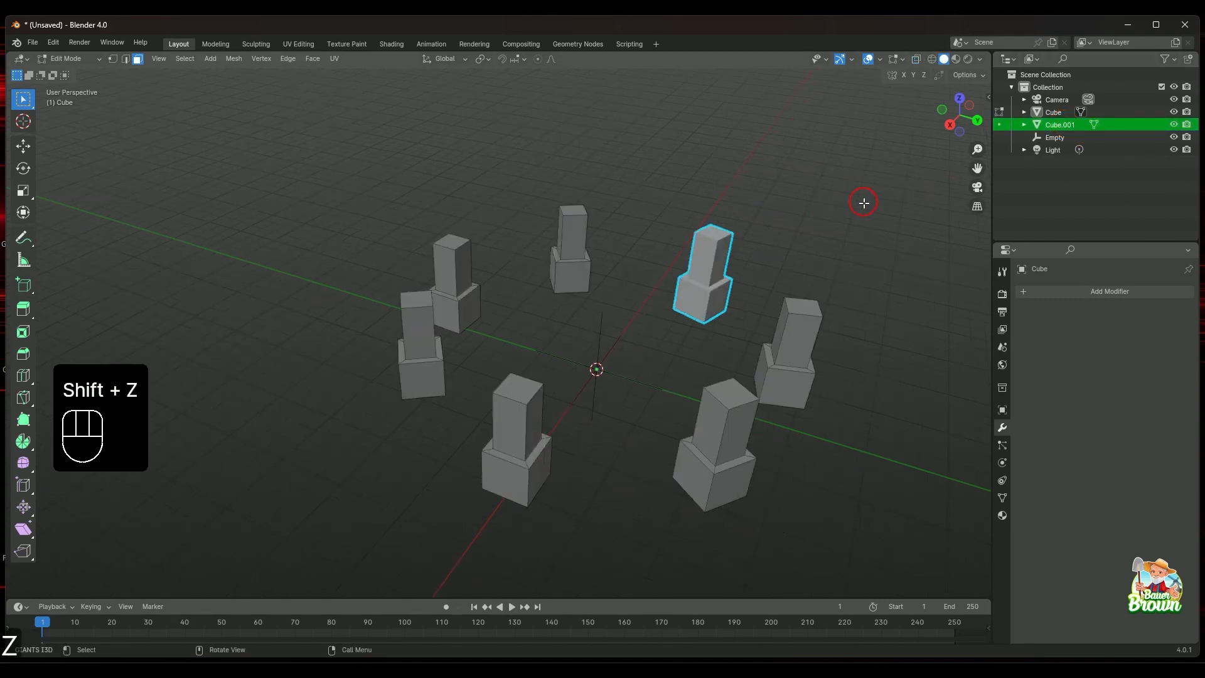
Toggle the separated copy's viewport visibility off and on twice to check that it is an independent object
middle_drag(786, 217, 735, 221)
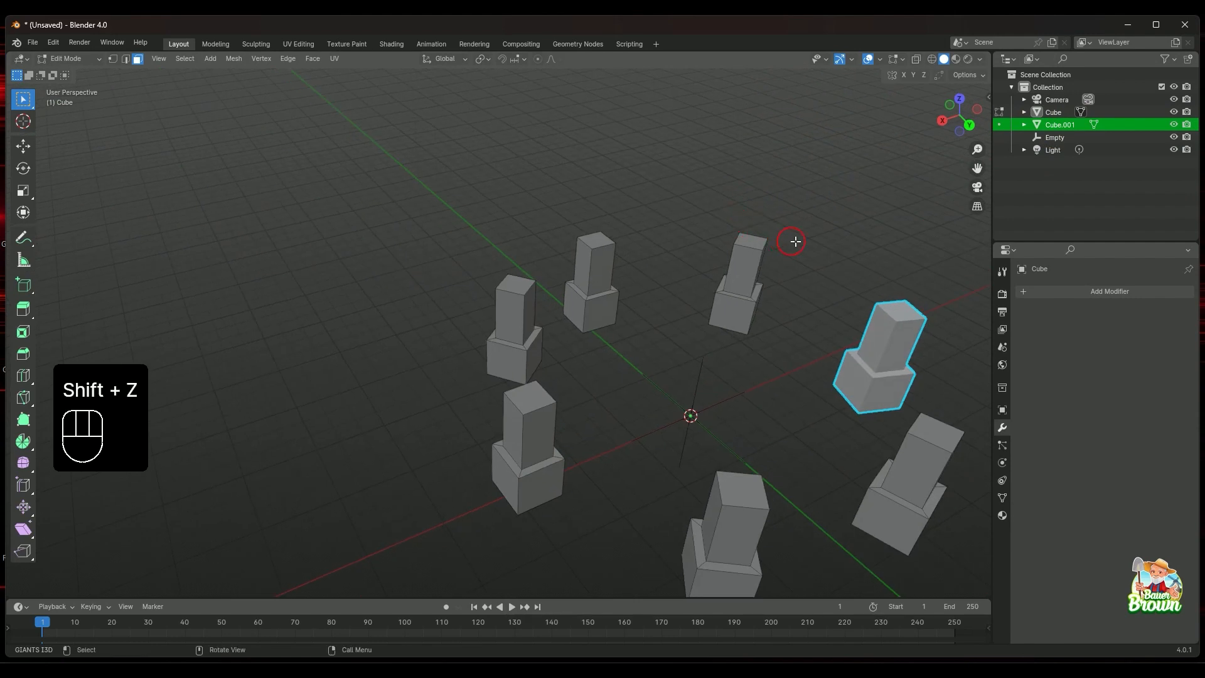
click(1174, 125)
click(1173, 125)
click(1174, 125)
click(1174, 124)
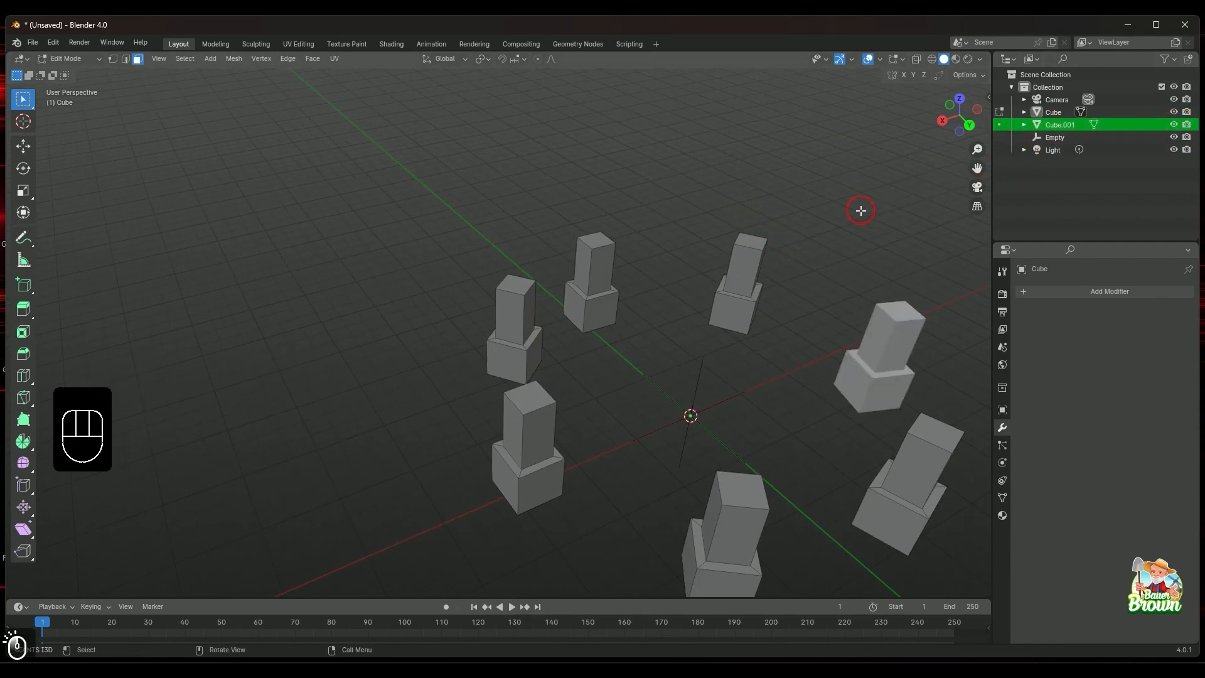
shift+middle_drag(827, 259, 639, 375)
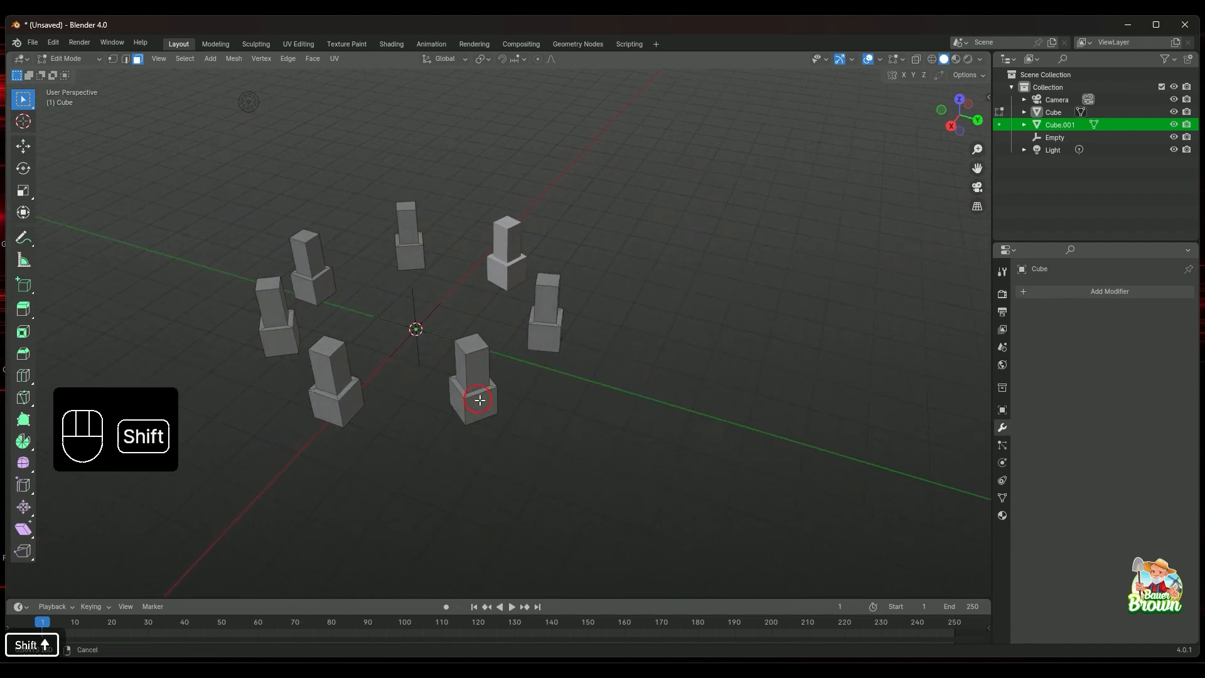
shift+middle_drag(479, 398, 629, 304)
scroll(719, 431, up, 3)
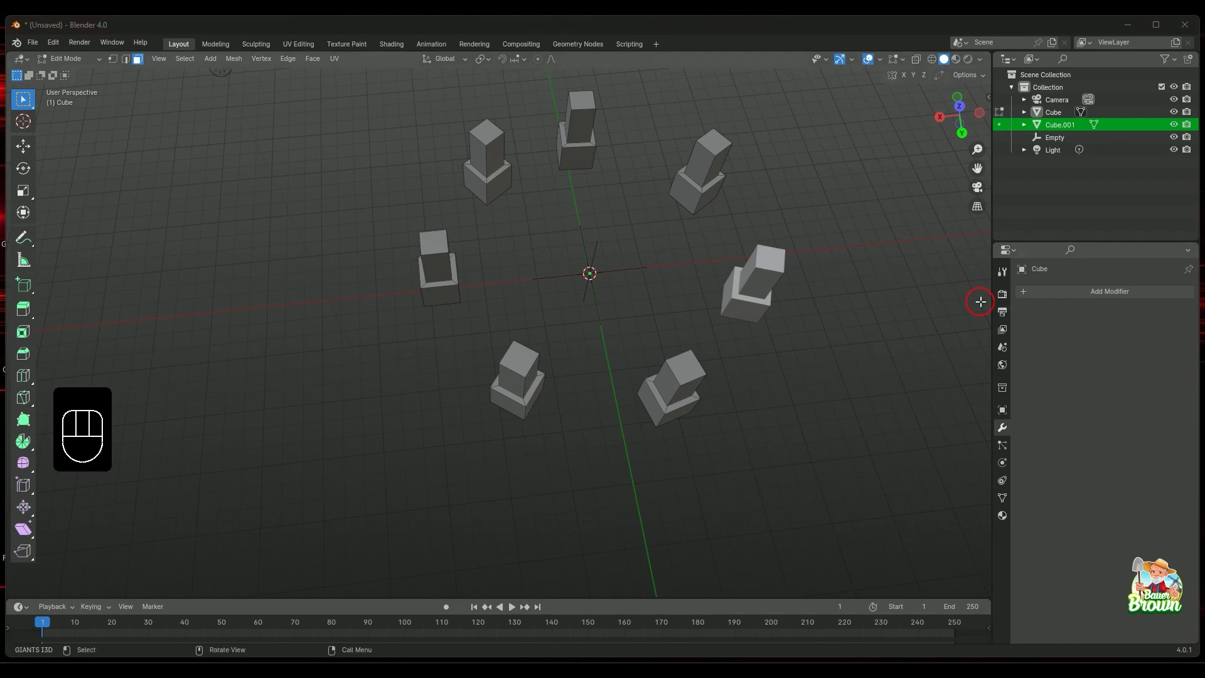
click(1066, 291)
mouse_move(1047, 329)
middle_drag(580, 385, 642, 362)
scroll(588, 343, down, 2)
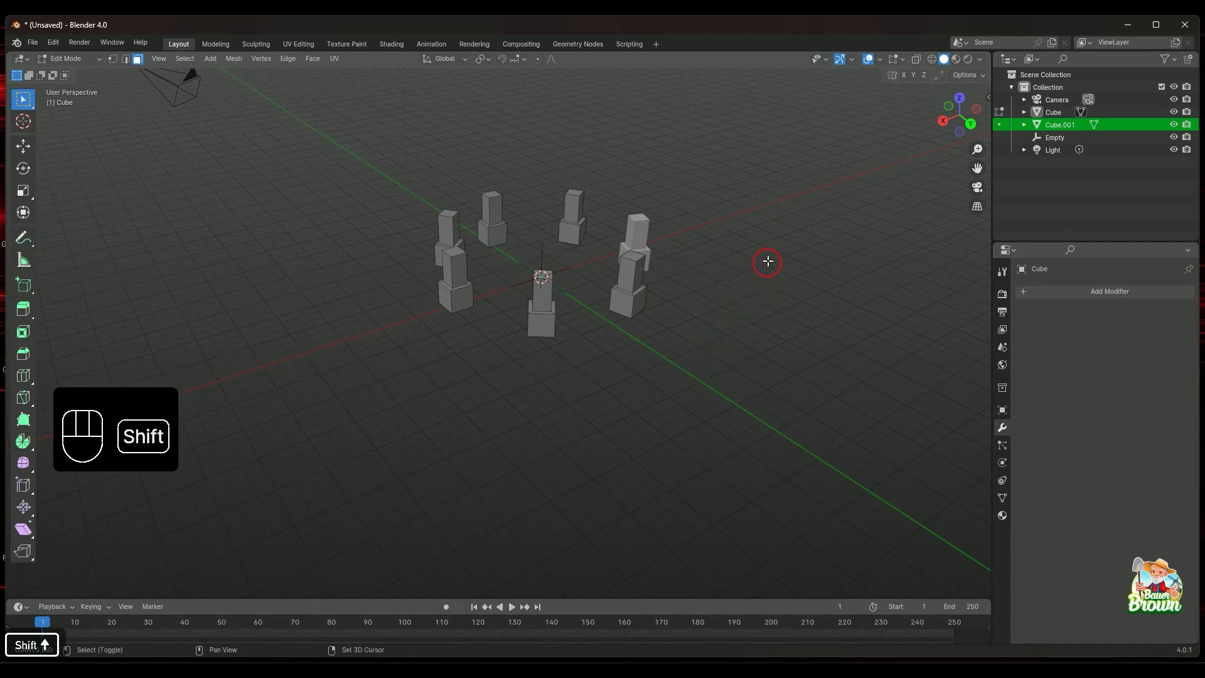
shift+middle_drag(766, 261, 614, 346)
scroll(695, 384, up, 4)
scroll(684, 379, down, 5)
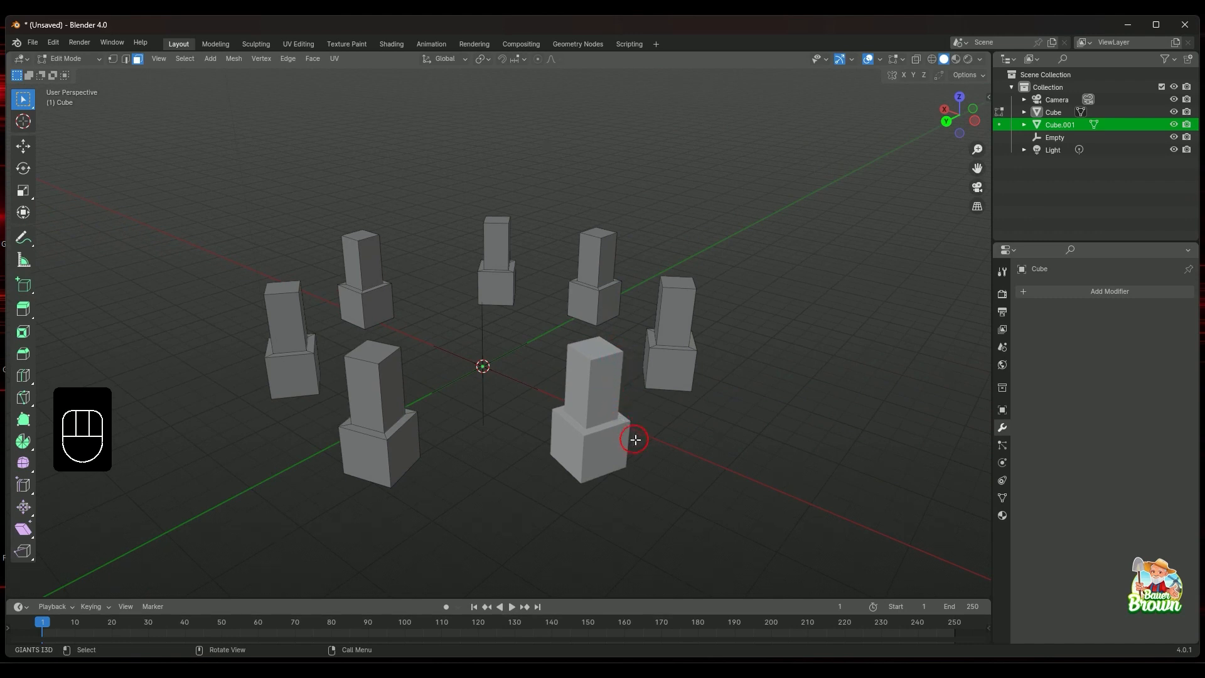
middle_drag(634, 436, 716, 427)
middle_drag(623, 333, 558, 339)
scroll(600, 438, down, 2)
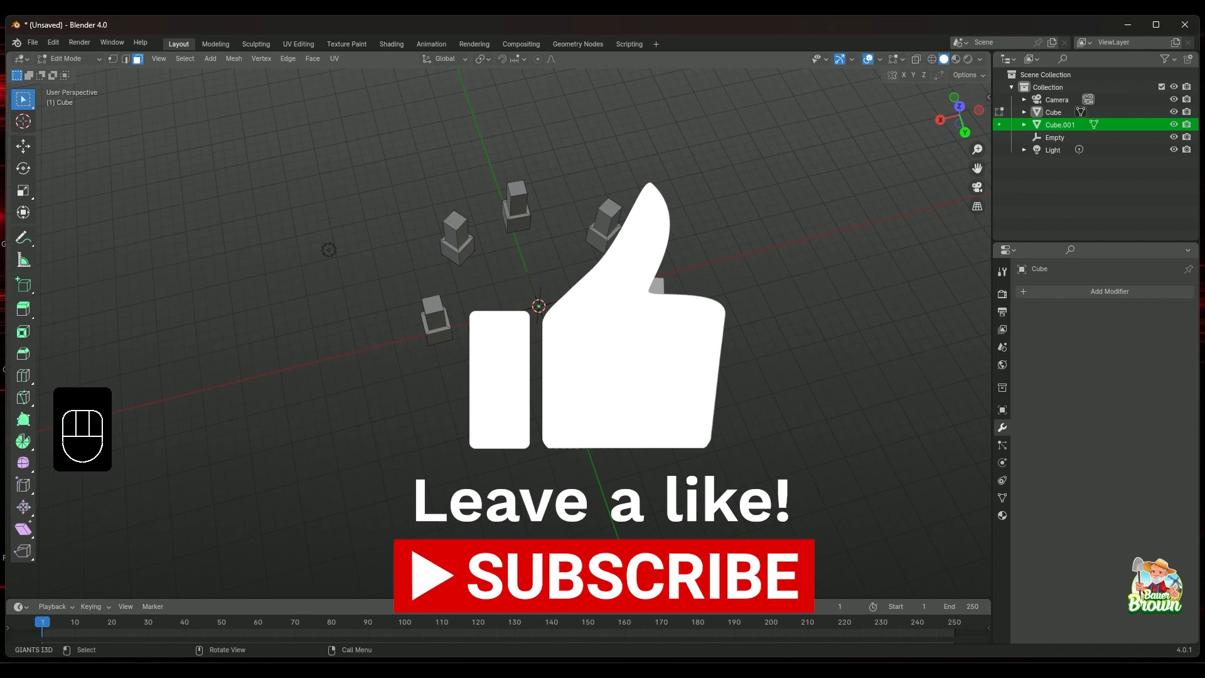